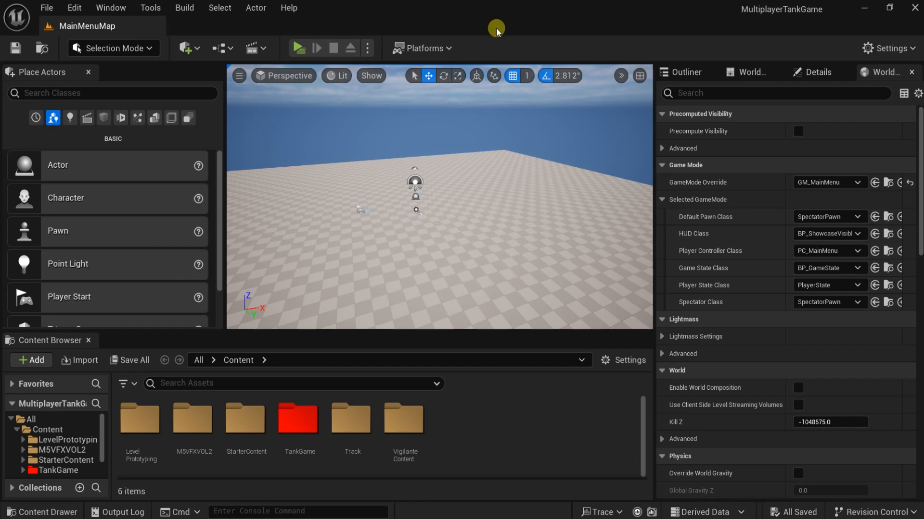
pyautogui.click(517, 452)
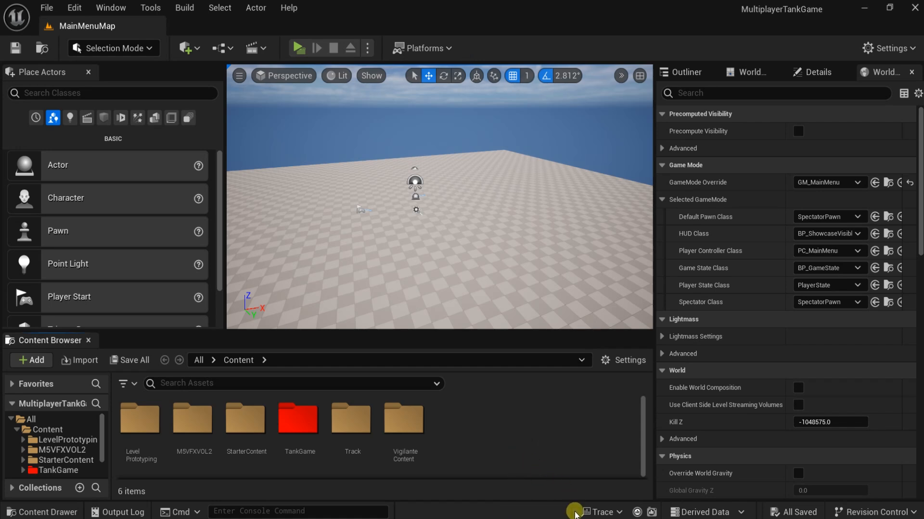
pyautogui.click(647, 474)
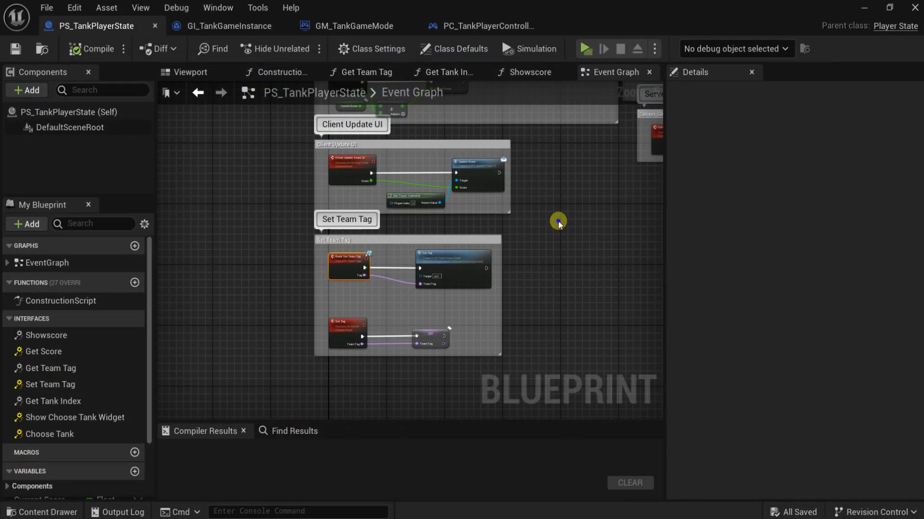
pyautogui.moveTo(558, 221); pyautogui.dragTo(536, 262, button='right')
pyautogui.click(860, 8)
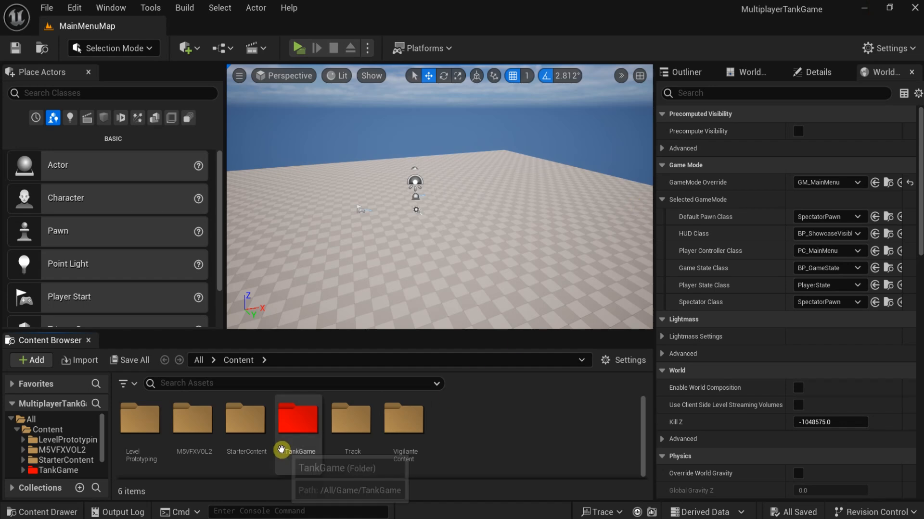
# Step: Open the BP_Tank blueprint from the TankGame/Blueprints/Tanks content folder
pyautogui.doubleClick(290, 433)
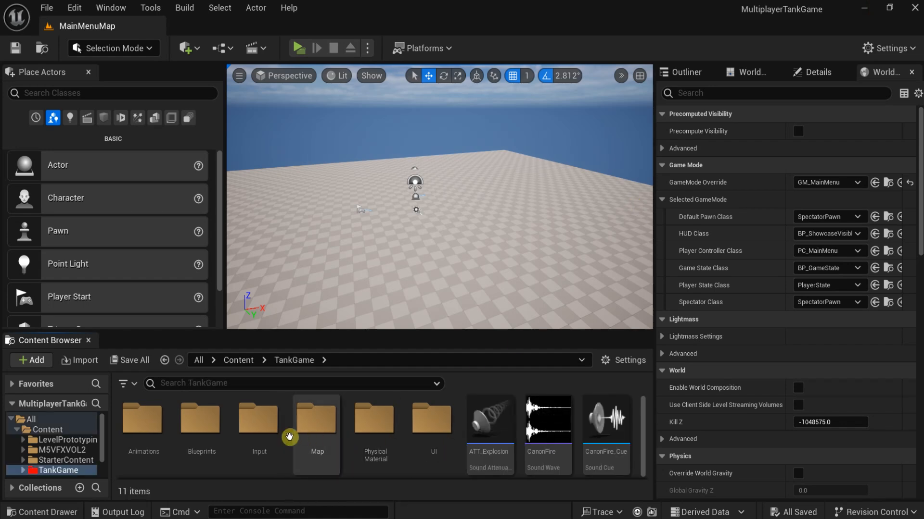
pyautogui.doubleClick(204, 425)
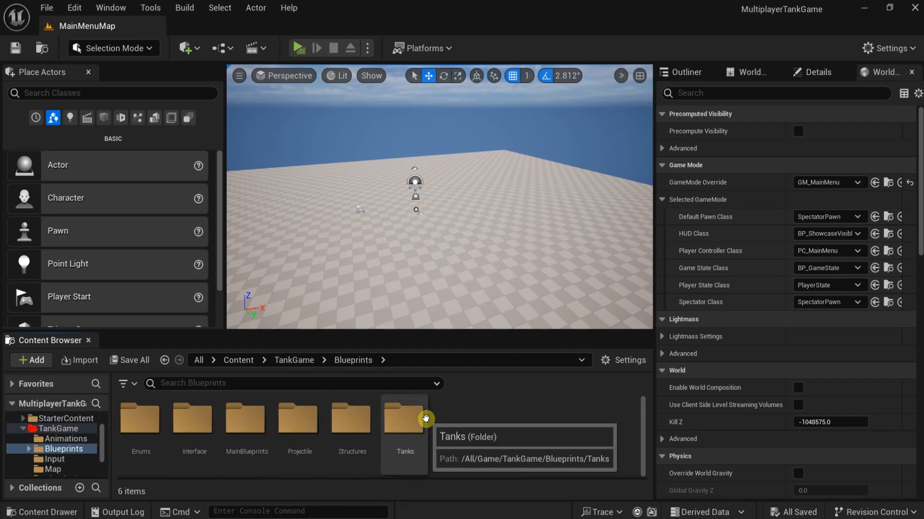
pyautogui.doubleClick(403, 418)
pyautogui.doubleClick(350, 426)
# Step: Examine BP_Tank's Replication Graph and the Set Up Input Mapping On Begin Play section of its Event Graph
pyautogui.scroll(-3, 514, 278)
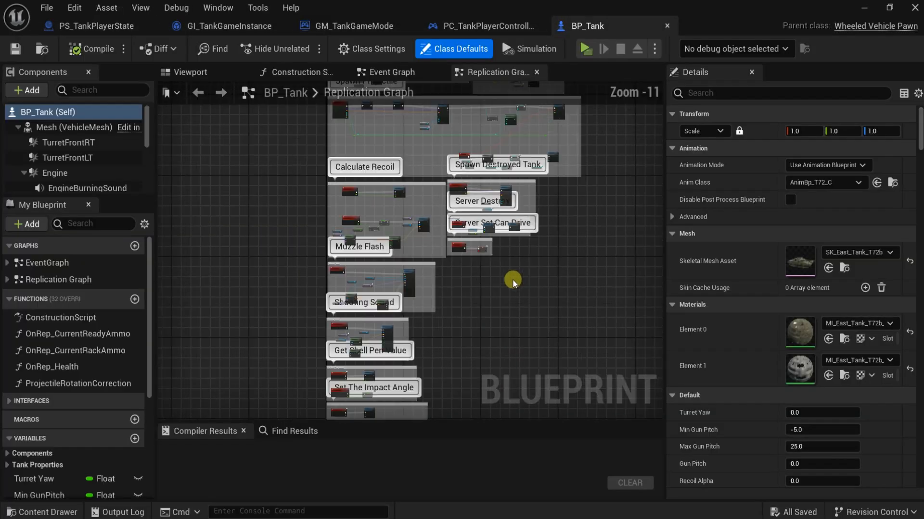
pyautogui.scroll(5, 522, 286)
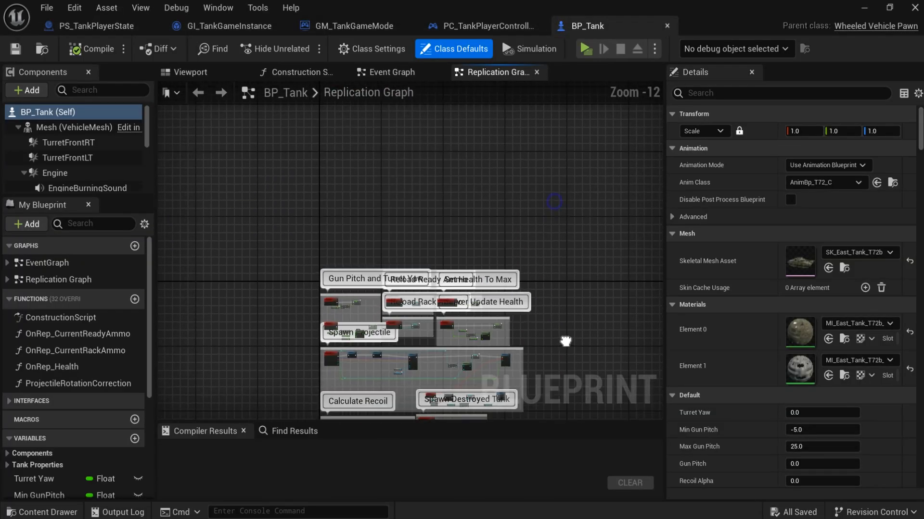
pyautogui.moveTo(456, 320); pyautogui.dragTo(416, 202, button='right')
pyautogui.scroll(-4, 416, 204)
pyautogui.click(405, 75)
pyautogui.moveTo(354, 182); pyautogui.dragTo(555, 220, button='right')
pyautogui.scroll(-2, 538, 220)
pyautogui.moveTo(416, 201); pyautogui.dragTo(608, 301, button='right')
pyautogui.scroll(-5, 524, 237)
pyautogui.moveTo(524, 237); pyautogui.dragTo(524, 398, button='right')
pyautogui.scroll(4, 402, 268)
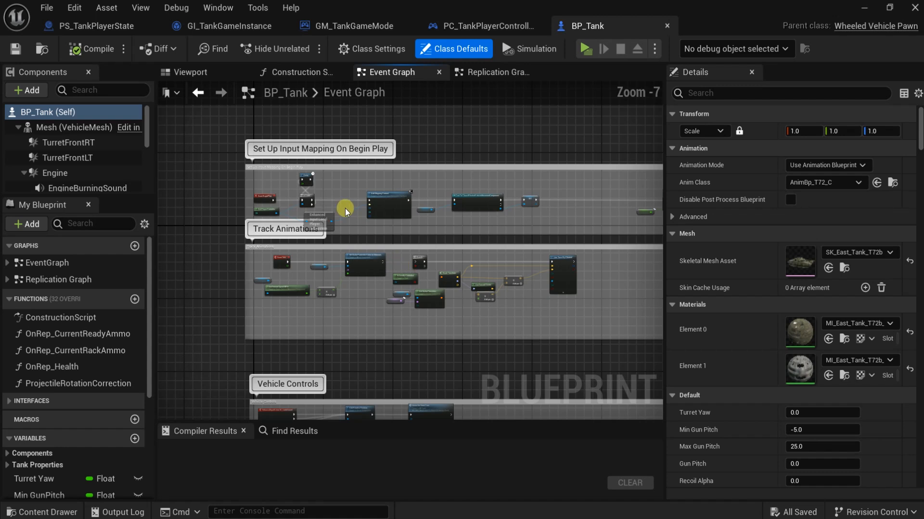
pyautogui.scroll(2, 344, 206)
pyautogui.moveTo(565, 231)
pyautogui.mouseDown(button='right')
pyautogui.moveTo(217, 246)
pyautogui.moveTo(0, 236)
pyautogui.moveTo(284, 258)
pyautogui.moveTo(426, 255)
pyautogui.mouseUp(button='right')
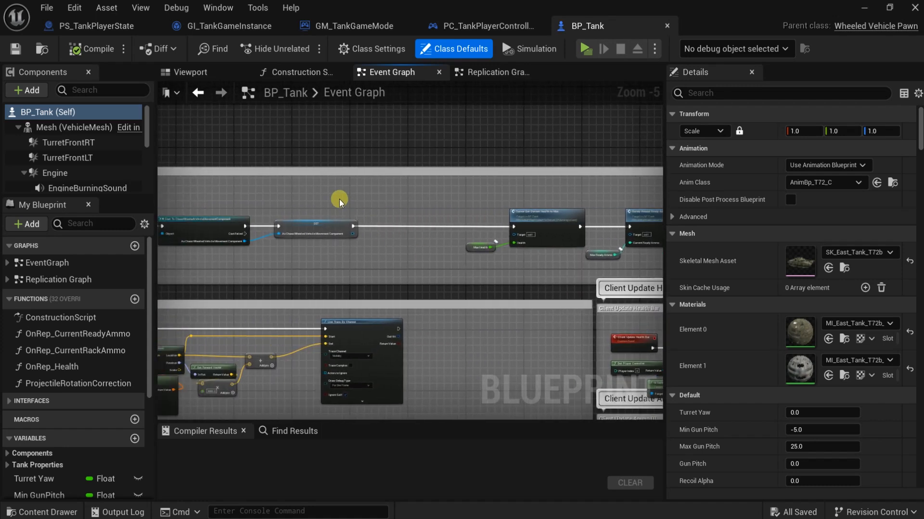
# Step: Add a pawn Player State getter node below the movement component SET node in the begin play section
pyautogui.moveTo(305, 250)
pyautogui.mouseDown(button='right')
pyautogui.moveTo(461, 268)
pyautogui.moveTo(376, 288)
pyautogui.moveTo(273, 267)
pyautogui.moveTo(274, 287)
pyautogui.moveTo(264, 290)
pyautogui.mouseUp(button='right')
pyautogui.scroll(2, 414, 274)
pyautogui.rightClick(266, 290)
pyautogui.write('get g')
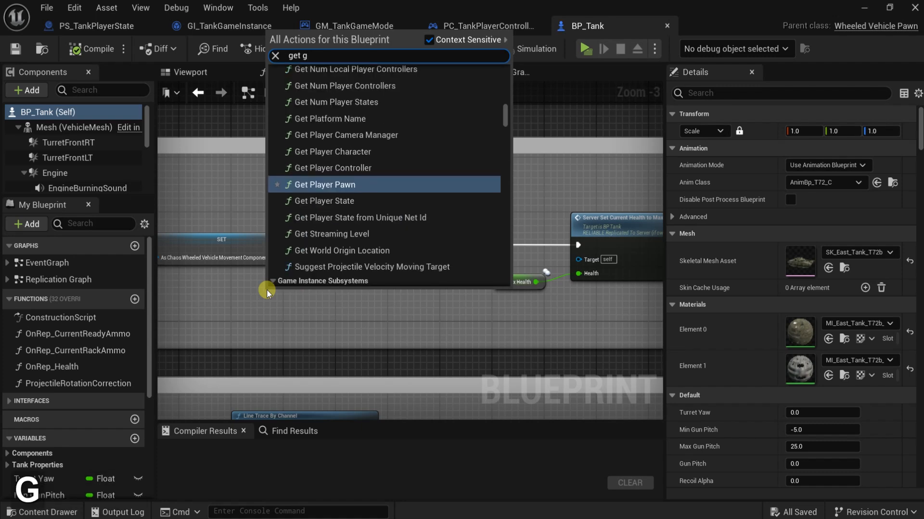
pyautogui.press('BackSpace')
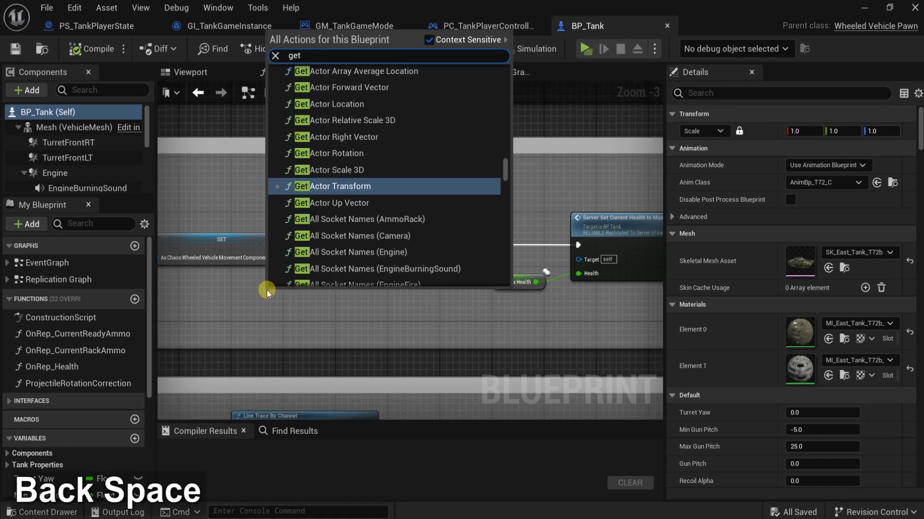
pyautogui.write('player stat')
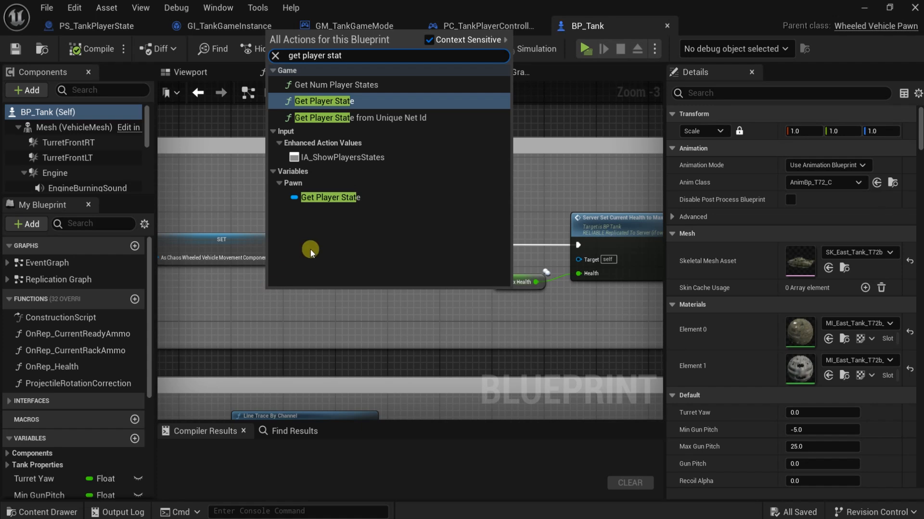
pyautogui.click(348, 200)
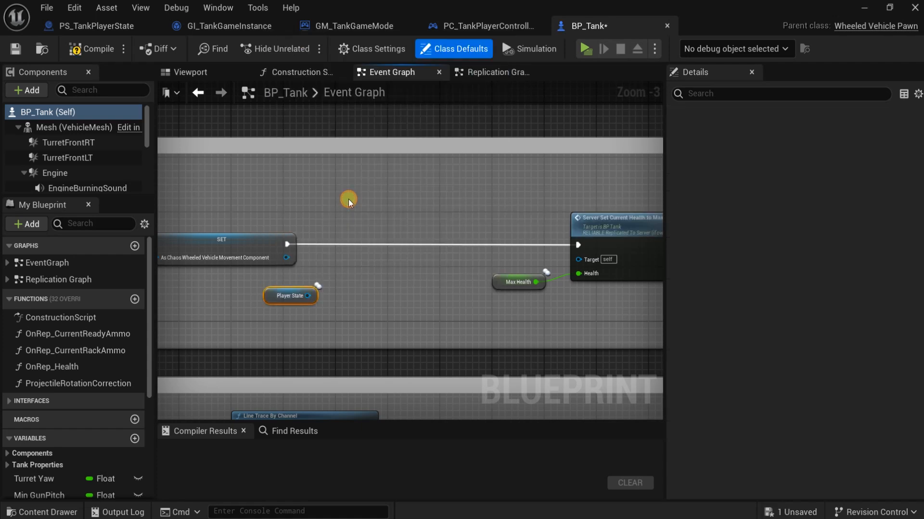
# Step: Cut the Player State node out of the Event Graph
pyautogui.moveTo(269, 293); pyautogui.dragTo(339, 280)
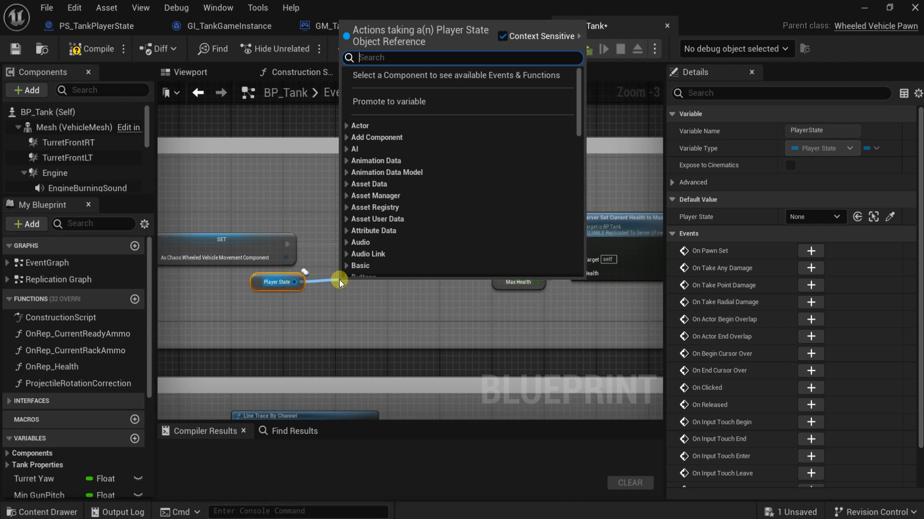
pyautogui.click(325, 313)
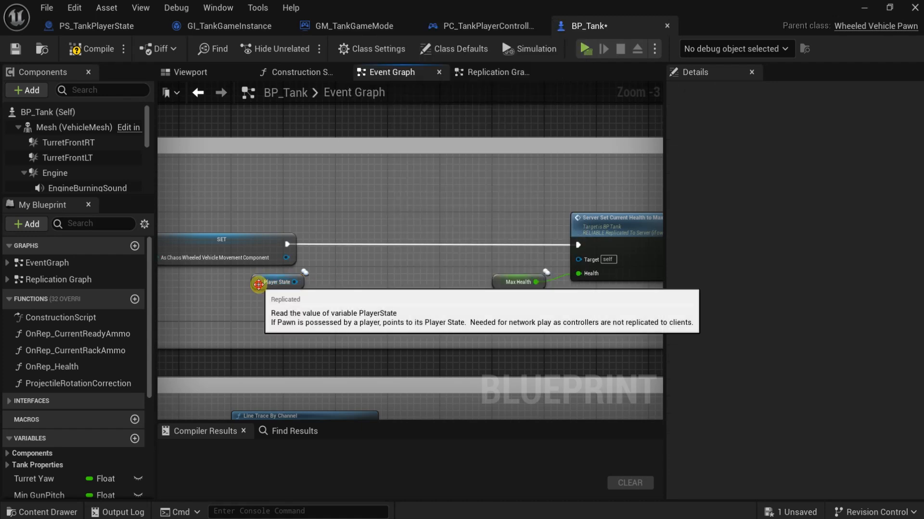
pyautogui.click(259, 284)
pyautogui.hotkey('ctrl', 'x')
# Step: Add a custom event in the empty area below the Server Set Can Drive section of the Replication Graph
pyautogui.moveTo(324, 307); pyautogui.dragTo(299, 176, button='right')
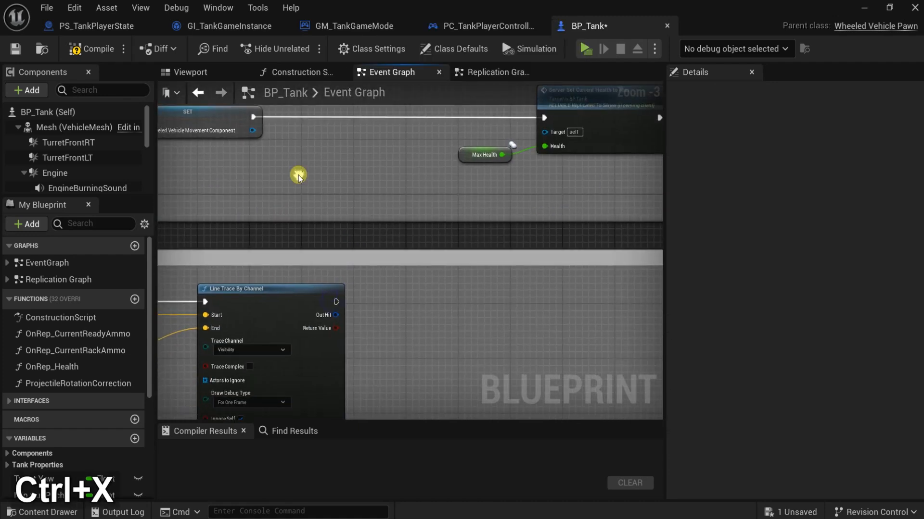
pyautogui.click(513, 73)
pyautogui.moveTo(511, 340); pyautogui.dragTo(512, 158, button='right')
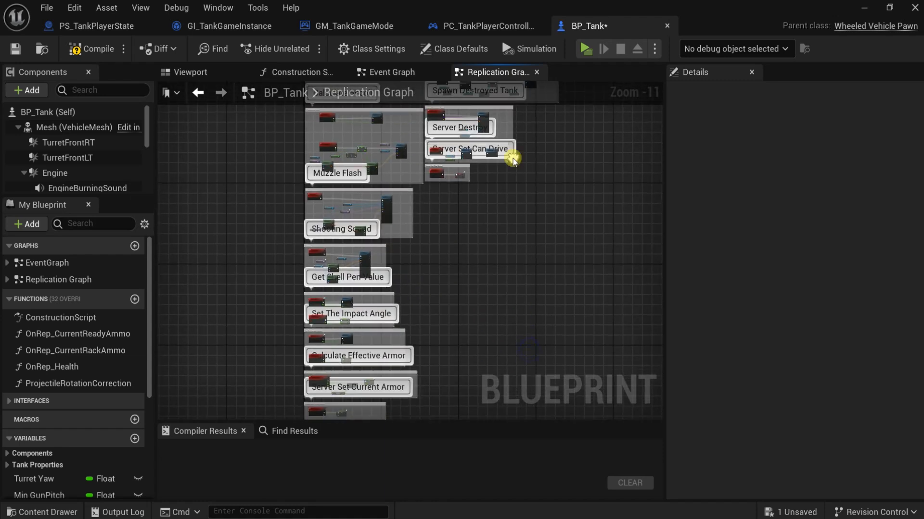
pyautogui.scroll(3, 402, 245)
pyautogui.moveTo(406, 244); pyautogui.dragTo(332, 268, button='right')
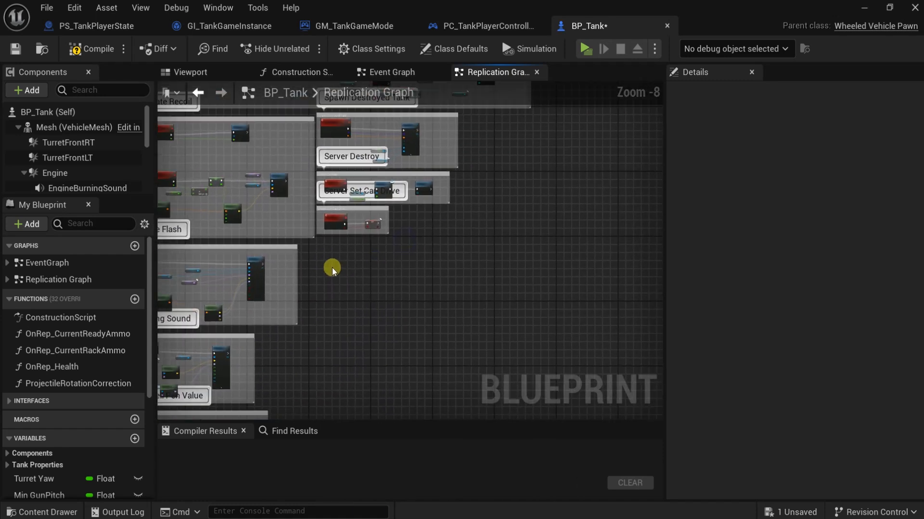
pyautogui.scroll(3, 332, 268)
pyautogui.rightClick(341, 256)
pyautogui.write('cu')
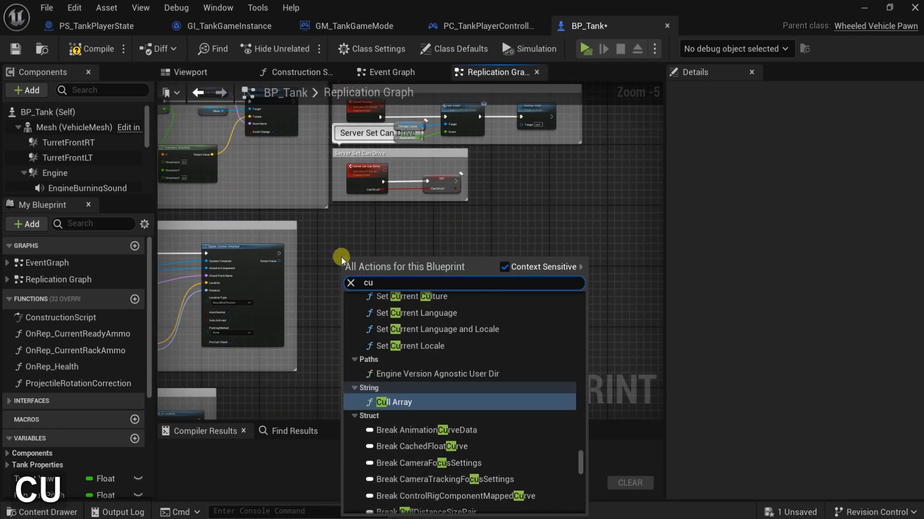
pyautogui.write('sto')
pyautogui.click(419, 352)
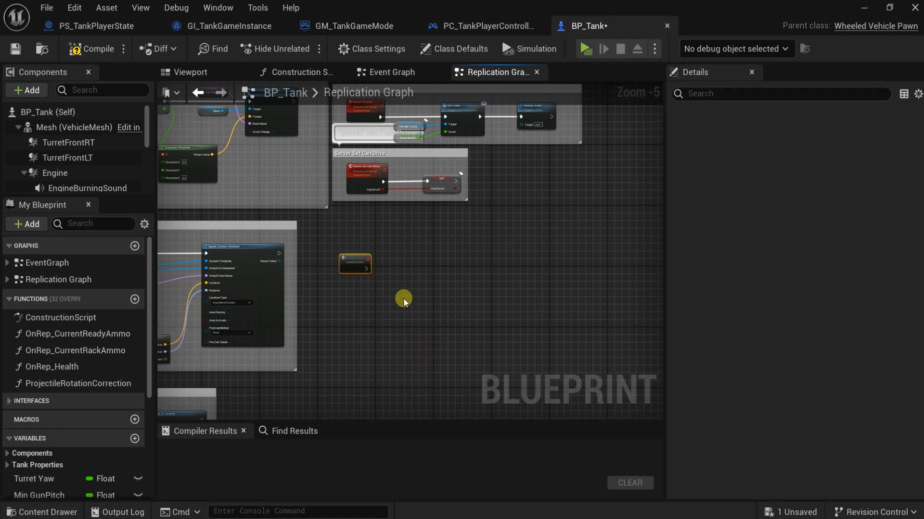
# Step: Name the new custom event Server Set Team Tag
pyautogui.write('Ser')
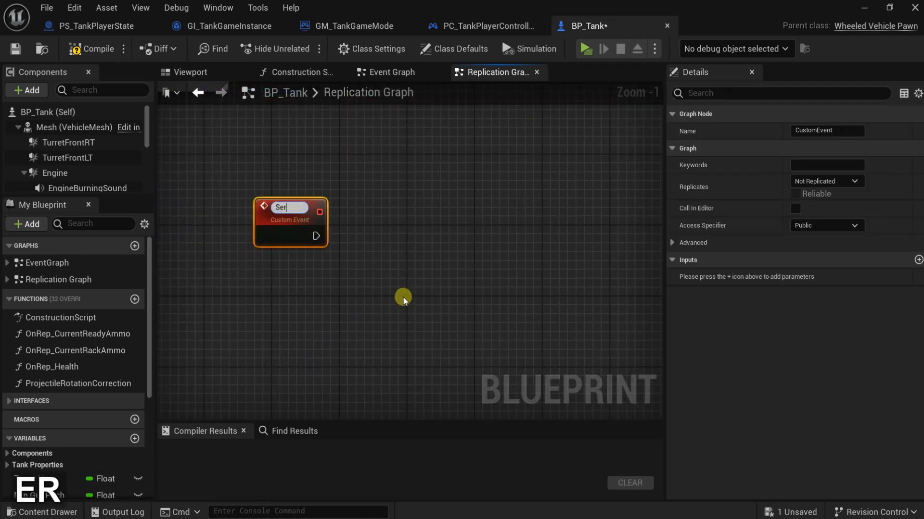
pyautogui.write('ver Get')
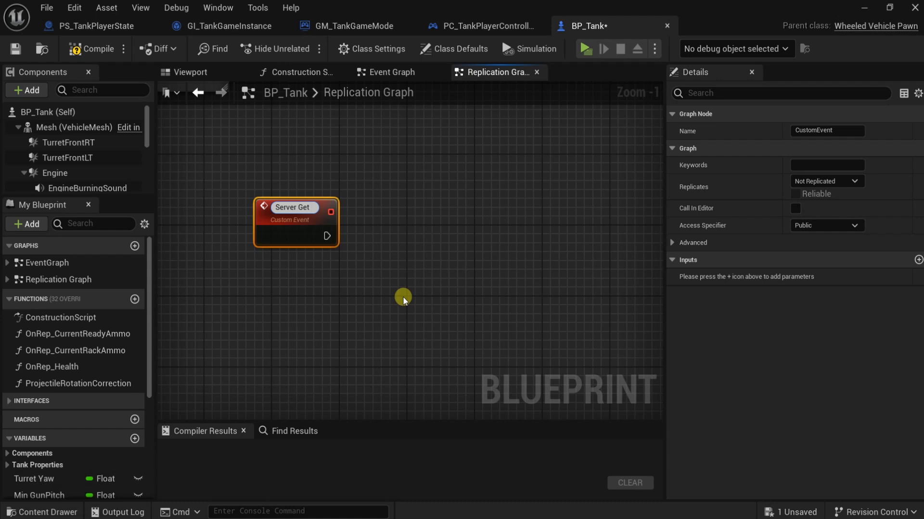
pyautogui.press('BackSpace')
pyautogui.press('BackSpace')
pyautogui.press('BackSpace')
pyautogui.write('Se')
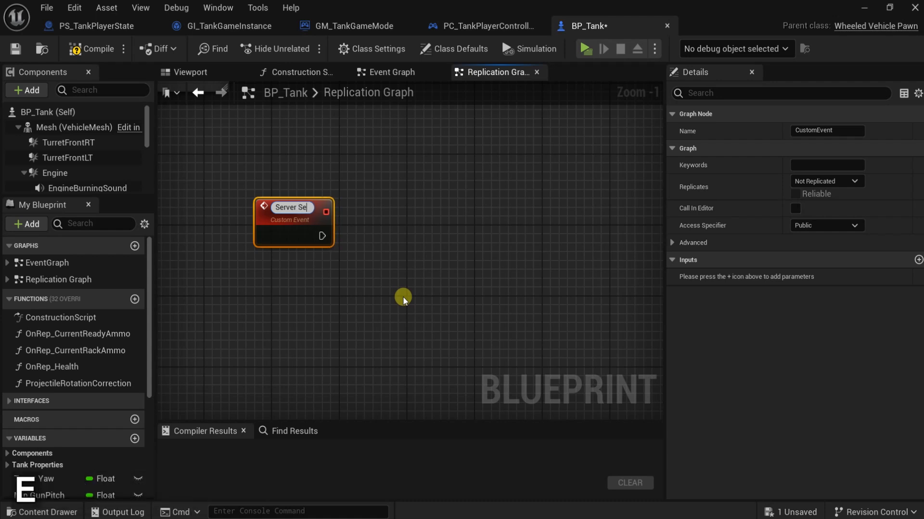
pyautogui.write('t Team Tag')
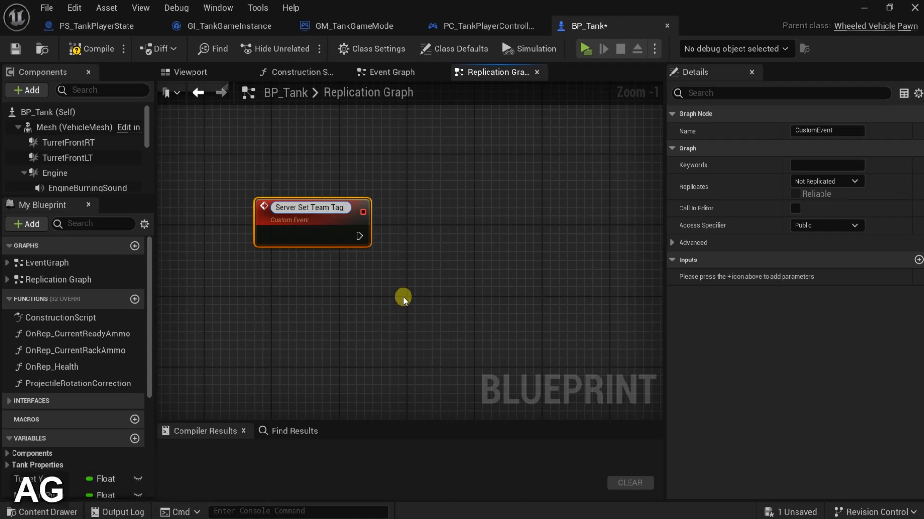
pyautogui.press('Return')
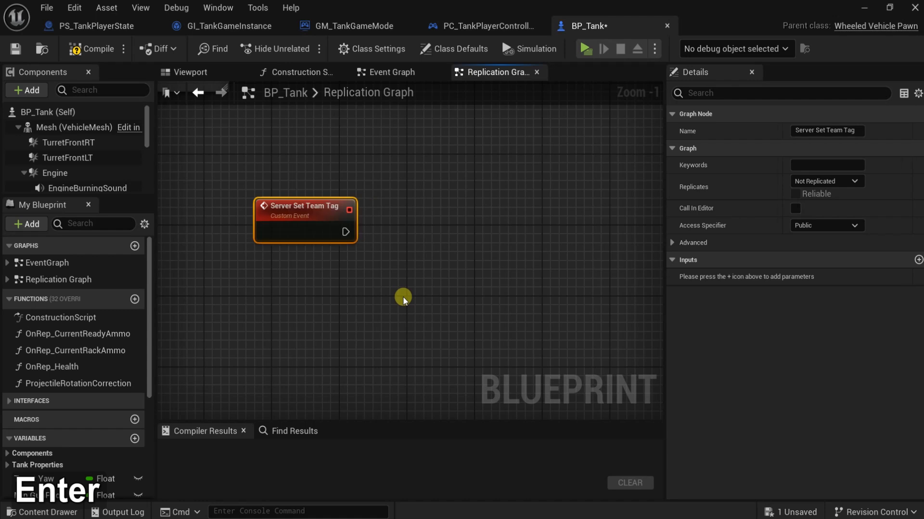
# Step: Rename the custom event to Server Set Player Team Tag
pyautogui.scroll(-2, 359, 280)
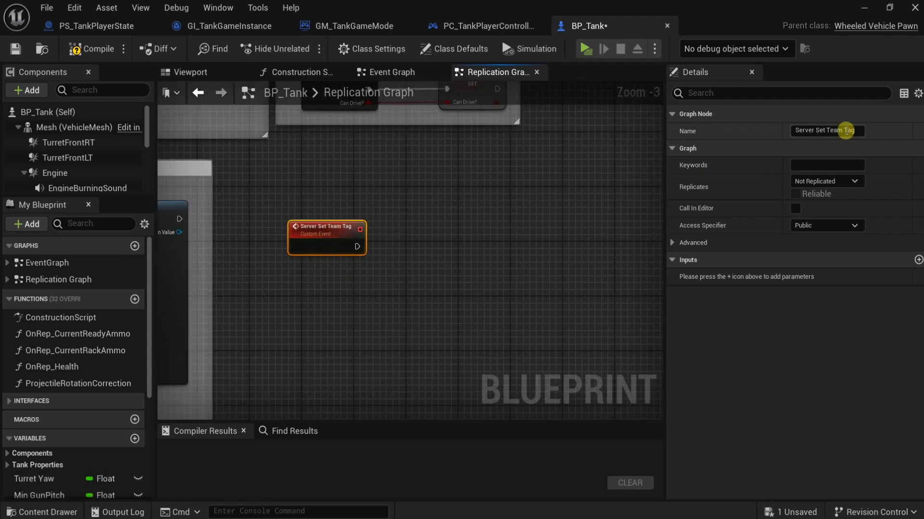
pyautogui.click(826, 129)
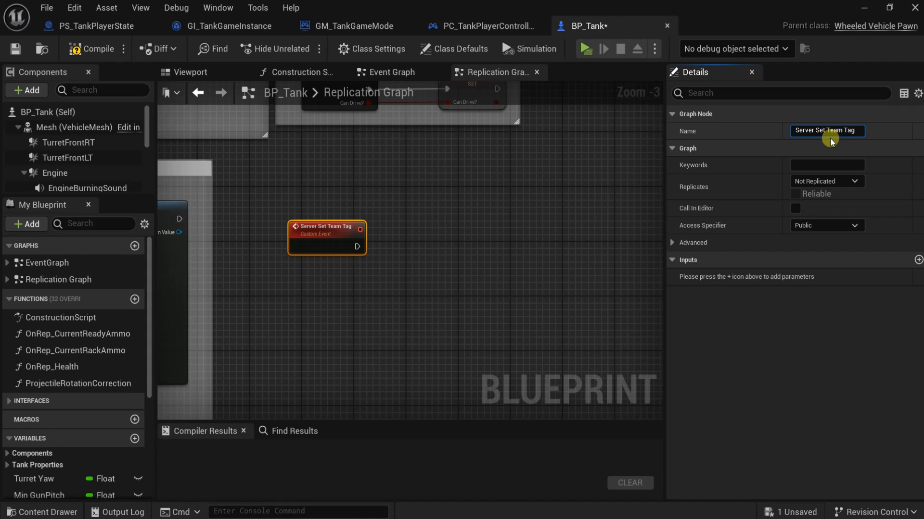
pyautogui.write('Player')
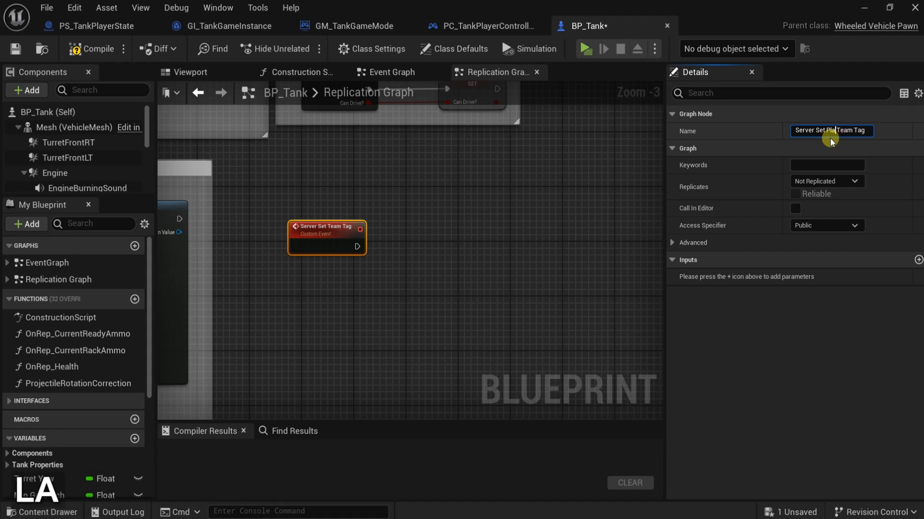
pyautogui.press('Return')
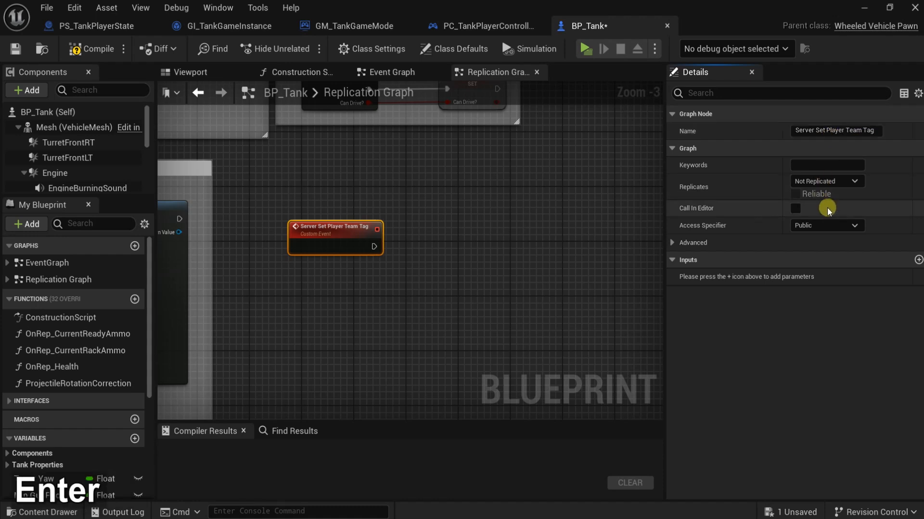
# Step: Set the Server Set Player Team Tag event to Run on Server and Reliable, and compile the blueprint
pyautogui.click(833, 182)
pyautogui.click(837, 228)
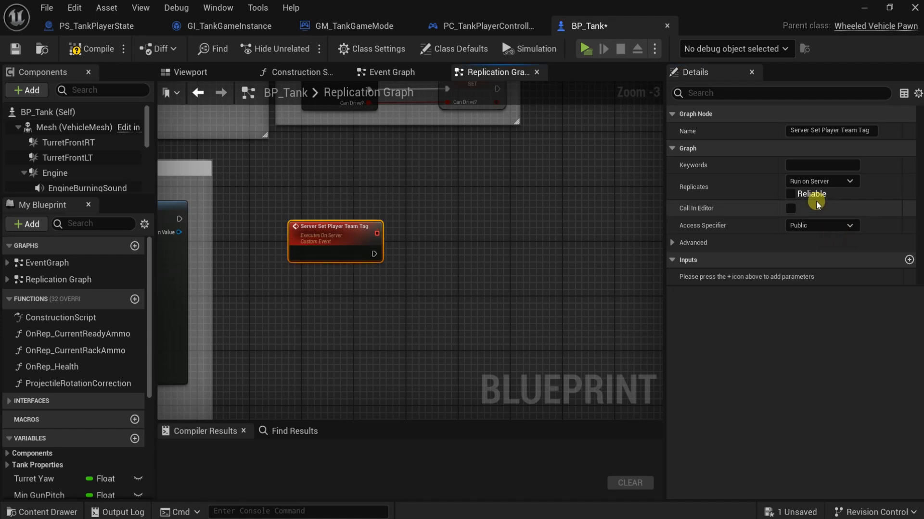
pyautogui.click(797, 193)
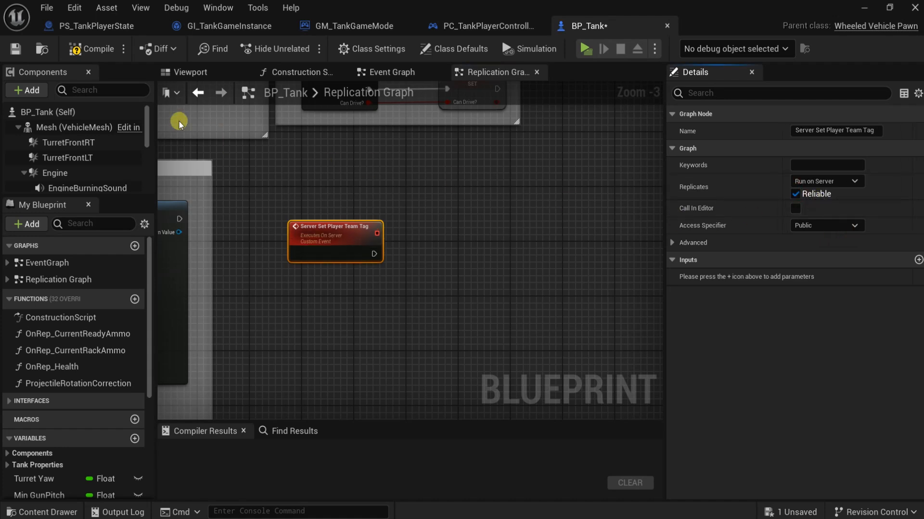
pyautogui.click(94, 54)
# Step: Move the Server Set Player Team Tag event nearer the Muzzle Flash section and paste the Player State node beneath it
pyautogui.moveTo(324, 170); pyautogui.dragTo(423, 198, button='right')
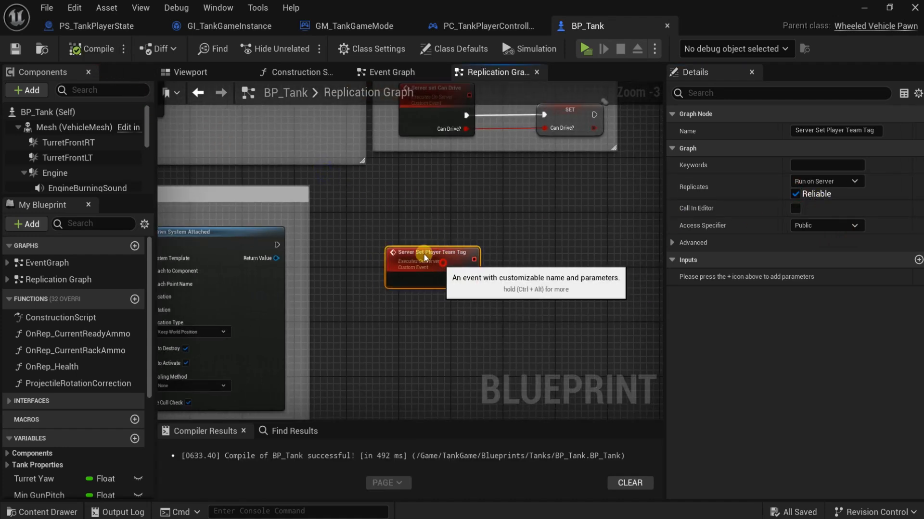
pyautogui.moveTo(424, 255); pyautogui.dragTo(382, 235)
pyautogui.click(381, 301)
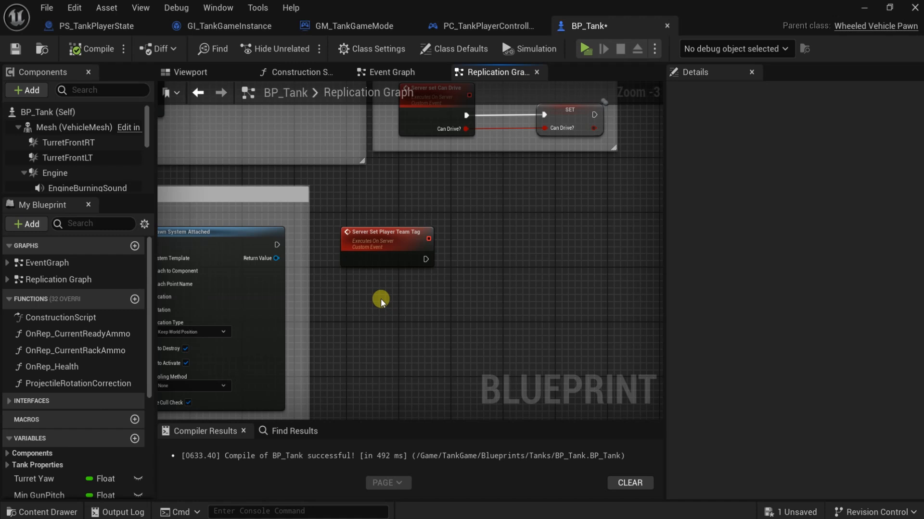
pyautogui.hotkey('ctrl', 'v')
# Step: Create a Get Team Tag interface call with the Player State node as its target
pyautogui.moveTo(388, 307); pyautogui.dragTo(488, 249)
pyautogui.write('get team')
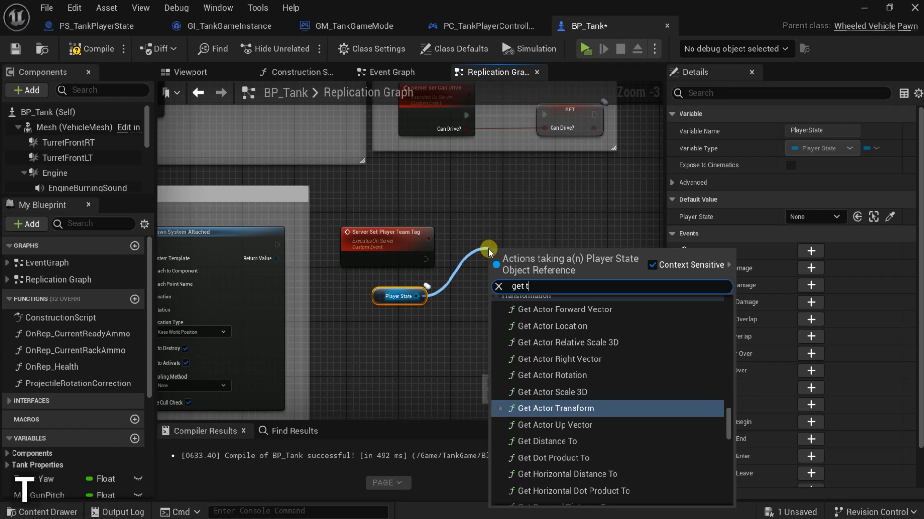
pyautogui.click(571, 327)
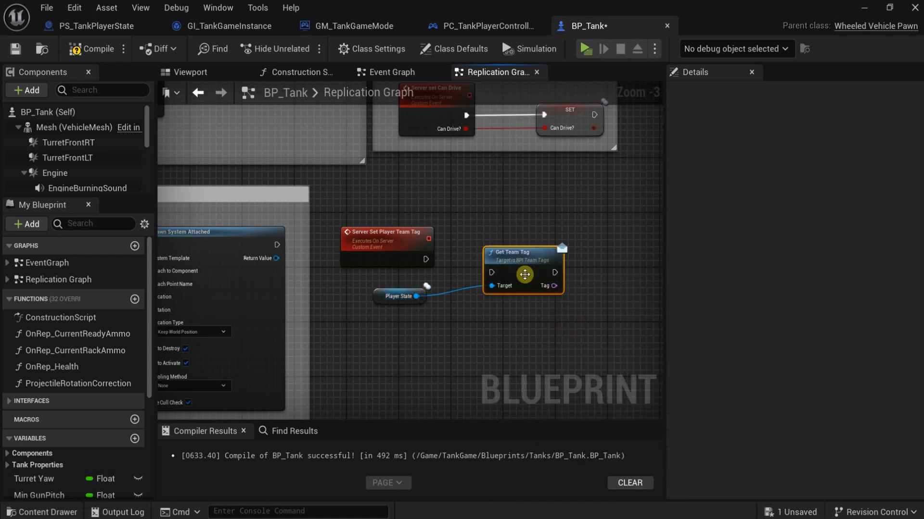
# Step: Connect the Server Set Player Team Tag event to Get Team Tag and add an Is Valid execution macro from the Player State node
pyautogui.moveTo(524, 274); pyautogui.dragTo(543, 261)
pyautogui.moveTo(425, 260); pyautogui.dragTo(614, 256)
pyautogui.moveTo(524, 303); pyautogui.dragTo(438, 300, button='right')
pyautogui.moveTo(331, 293); pyautogui.dragTo(363, 292)
pyautogui.write('is val')
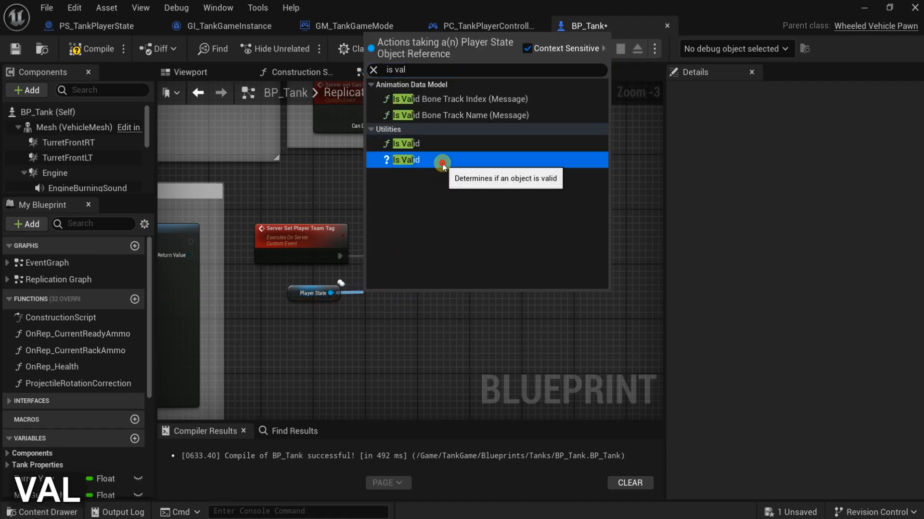
pyautogui.click(443, 164)
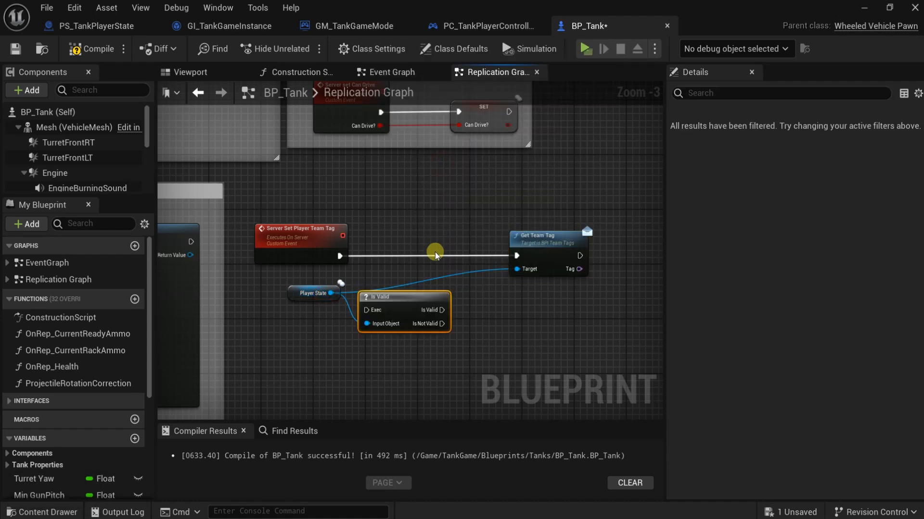
# Step: Wire Is Valid between the event and Get Team Tag, and route the Player State wire beneath the nodes with a reroute point
pyautogui.moveTo(403, 302); pyautogui.dragTo(429, 247)
pyautogui.moveTo(339, 257); pyautogui.dragTo(392, 255)
pyautogui.moveTo(467, 255); pyautogui.dragTo(619, 250)
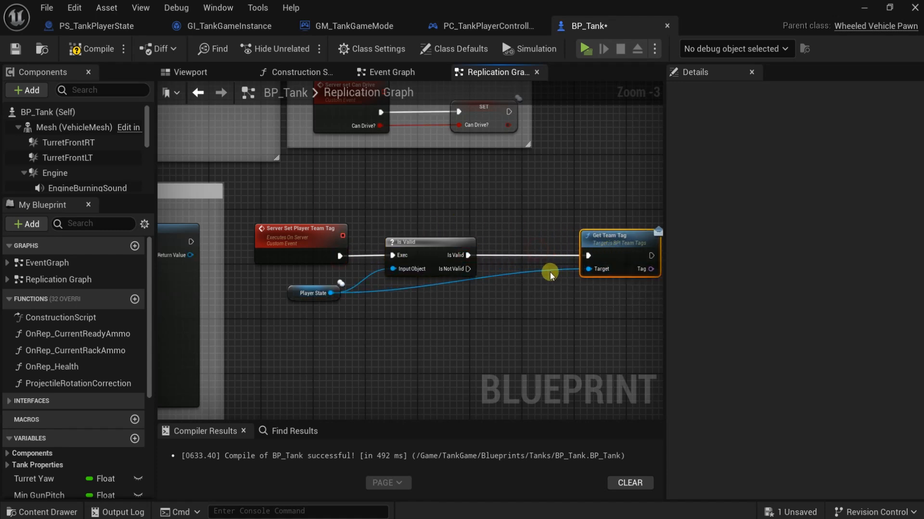
pyautogui.doubleClick(547, 270)
pyautogui.moveTo(551, 277); pyautogui.dragTo(557, 308)
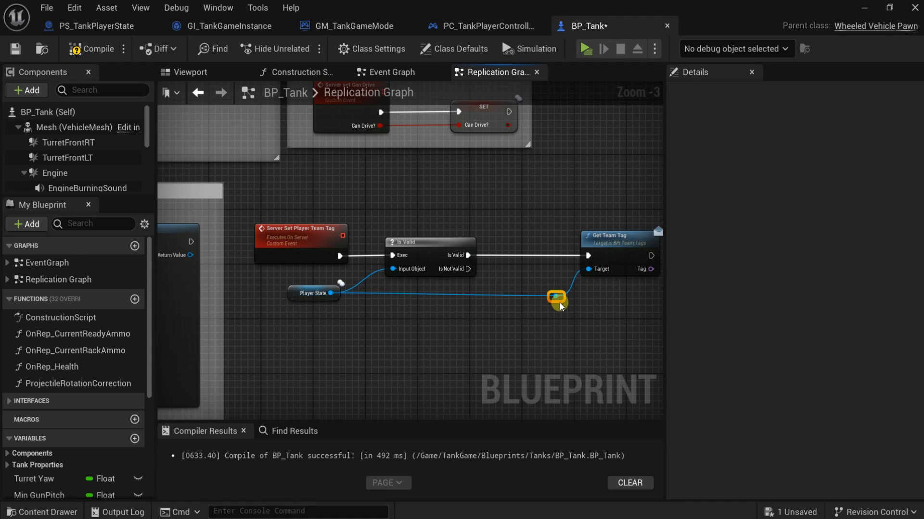
# Step: Add a 0.2-second Delay from the Is Not Valid output, looping back into the Is Valid check's Exec input
pyautogui.moveTo(626, 305); pyautogui.dragTo(609, 319, button='right')
pyautogui.moveTo(456, 284); pyautogui.dragTo(457, 213)
pyautogui.write('de')
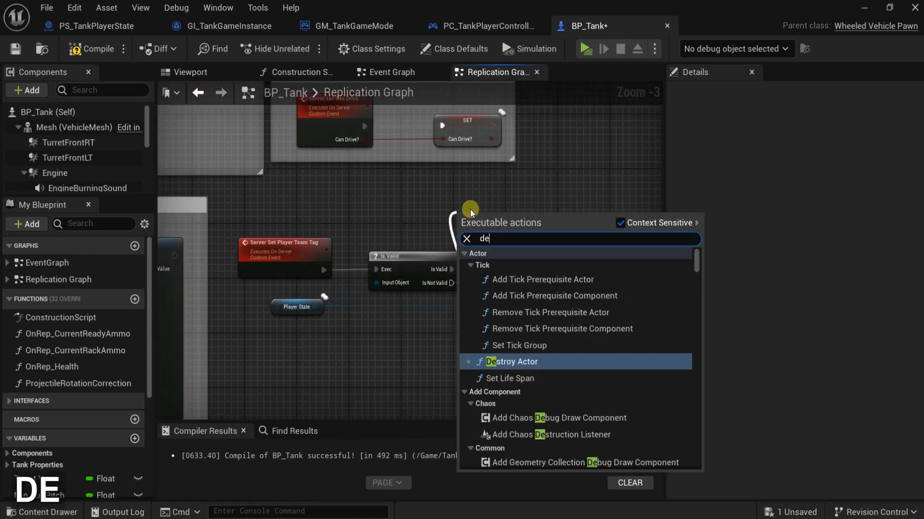
pyautogui.write('lay')
pyautogui.click(526, 380)
pyautogui.moveTo(499, 221); pyautogui.dragTo(385, 262)
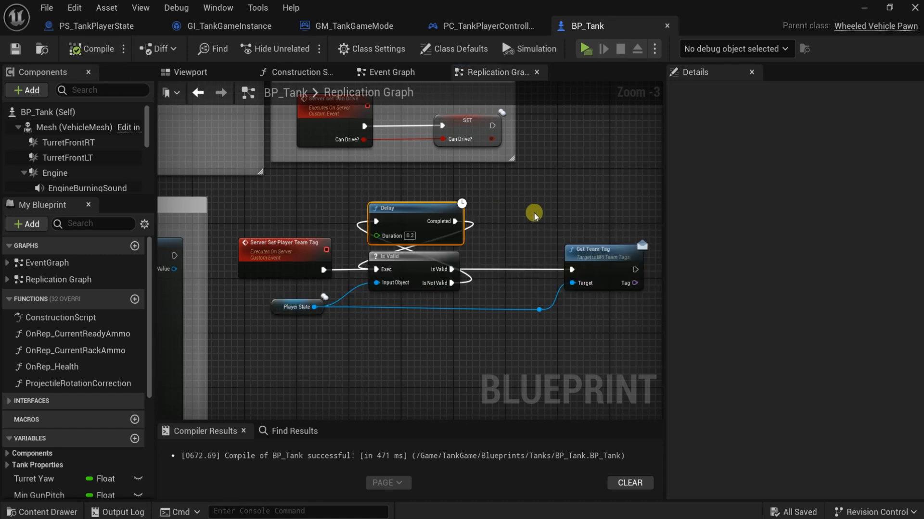
# Step: Place a getter for the actor's Tags array beneath the Get Team Tag node
pyautogui.moveTo(525, 215); pyautogui.dragTo(414, 212, button='right')
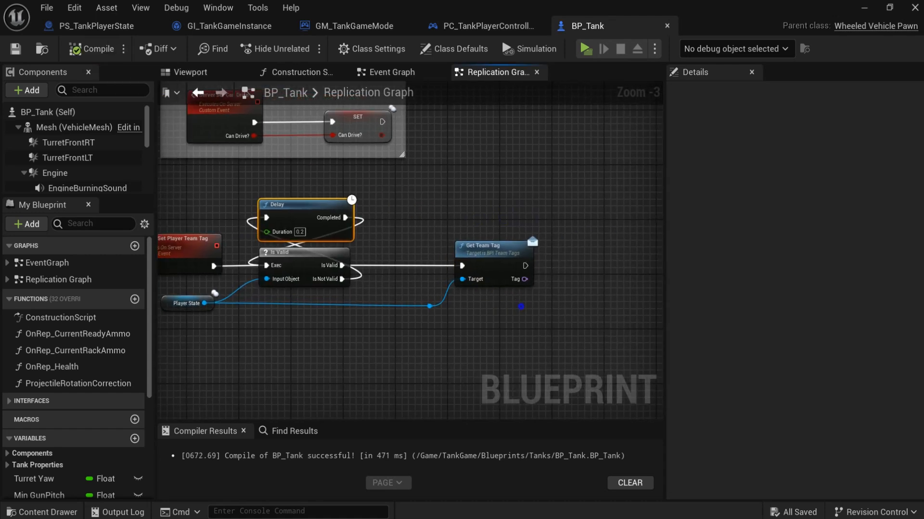
pyautogui.moveTo(521, 307); pyautogui.dragTo(369, 299, button='right')
pyautogui.rightClick(365, 301)
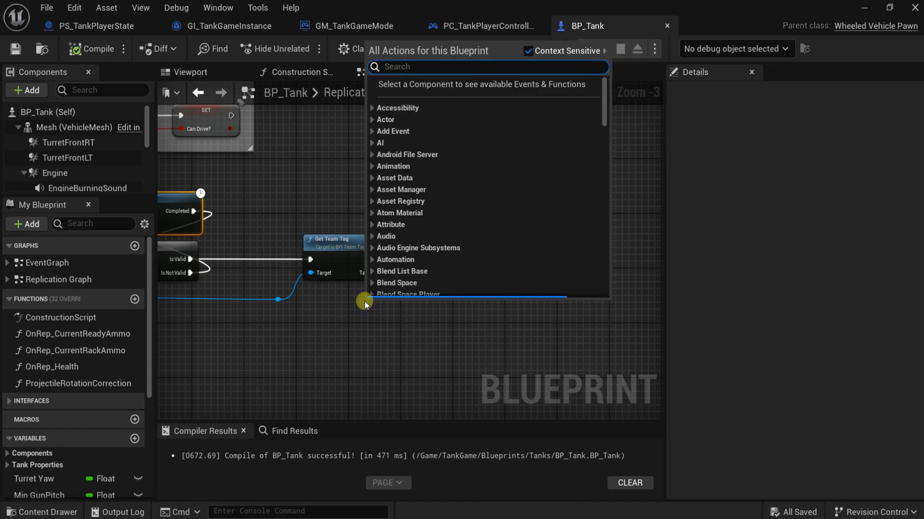
pyautogui.write('get tag')
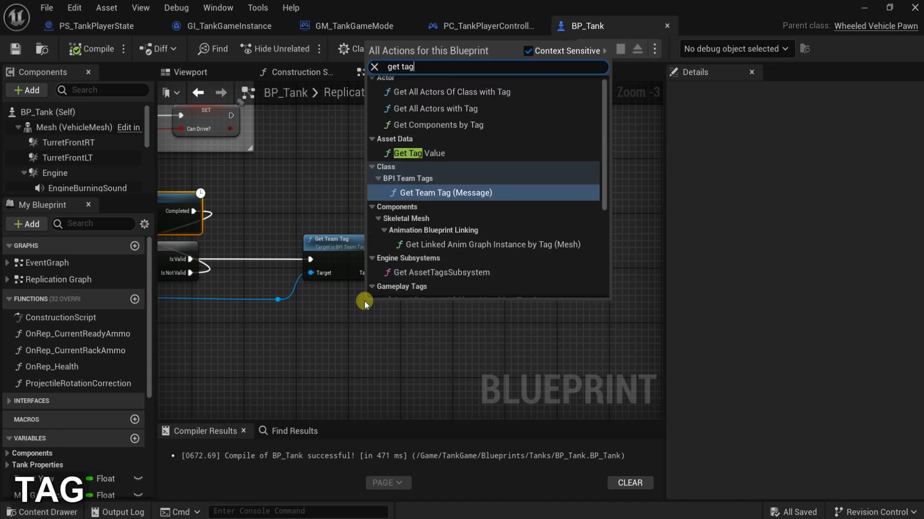
pyautogui.scroll(-5, 438, 279)
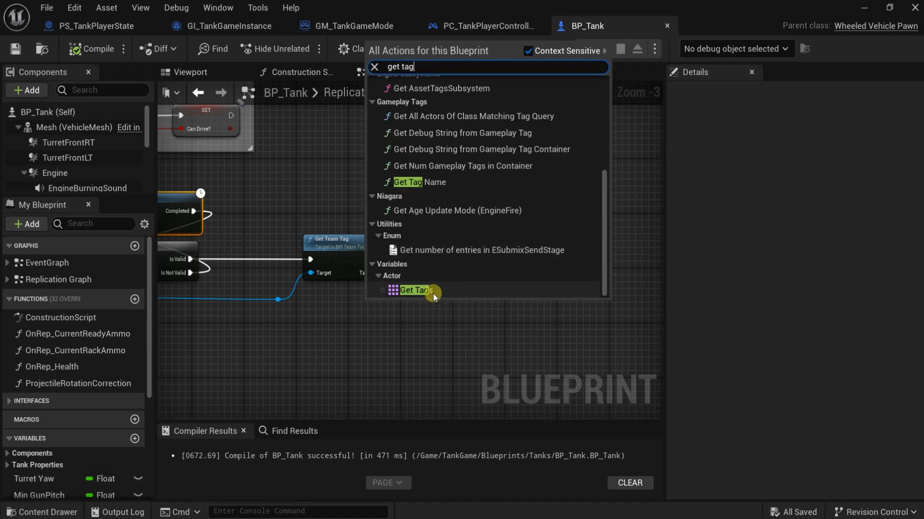
pyautogui.click(419, 290)
# Step: Add an array Add node on Tags, fed by Get Team Tag's execution and Tag outputs, and compile the blueprint
pyautogui.moveTo(382, 307); pyautogui.dragTo(453, 250)
pyautogui.write('add')
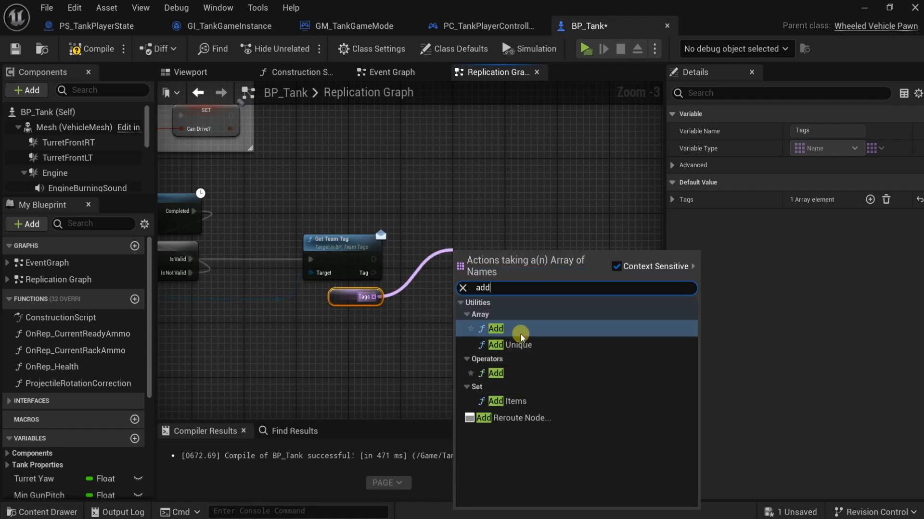
pyautogui.click(520, 332)
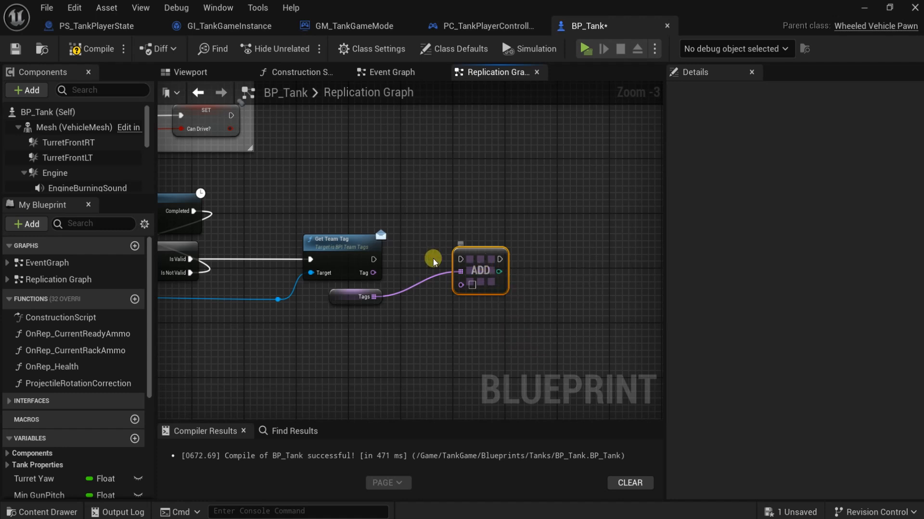
pyautogui.moveTo(378, 259); pyautogui.dragTo(461, 285)
pyautogui.moveTo(343, 298); pyautogui.dragTo(402, 297)
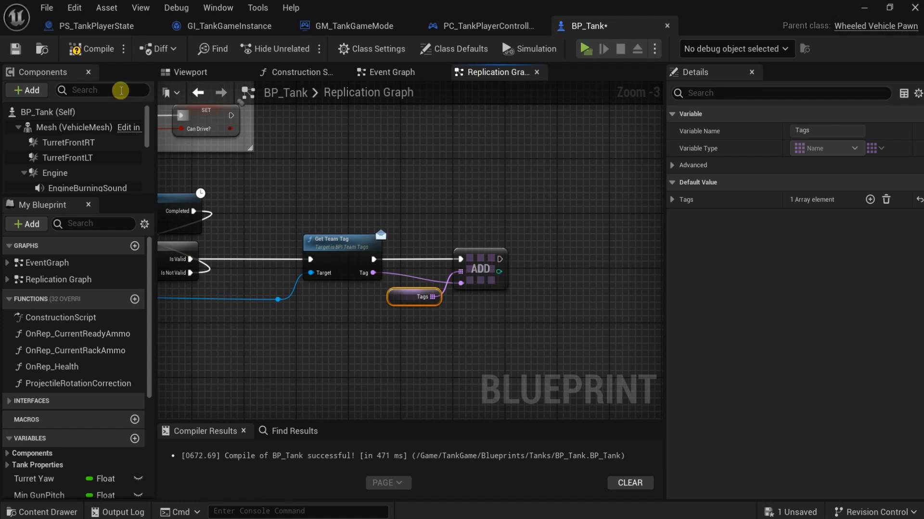
pyautogui.click(89, 50)
# Step: Wrap all the Server Set Player Team Tag nodes in a comment box titled Server Set Team Tag
pyautogui.scroll(-2, 441, 330)
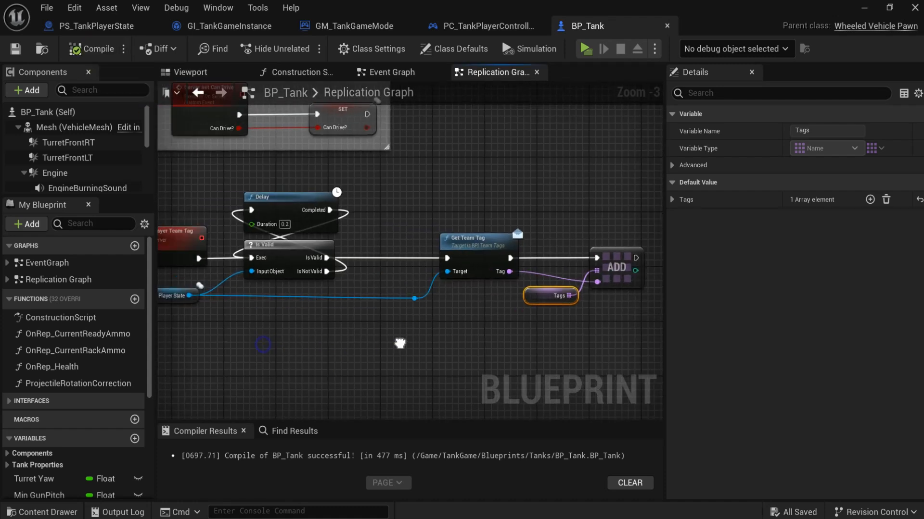
pyautogui.scroll(1, 319, 275)
pyautogui.moveTo(299, 243); pyautogui.dragTo(629, 383)
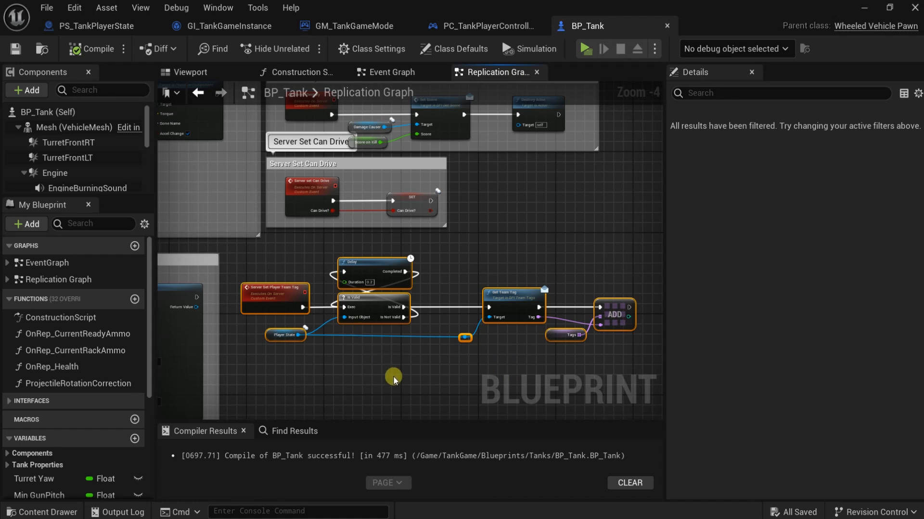
pyautogui.press('c')
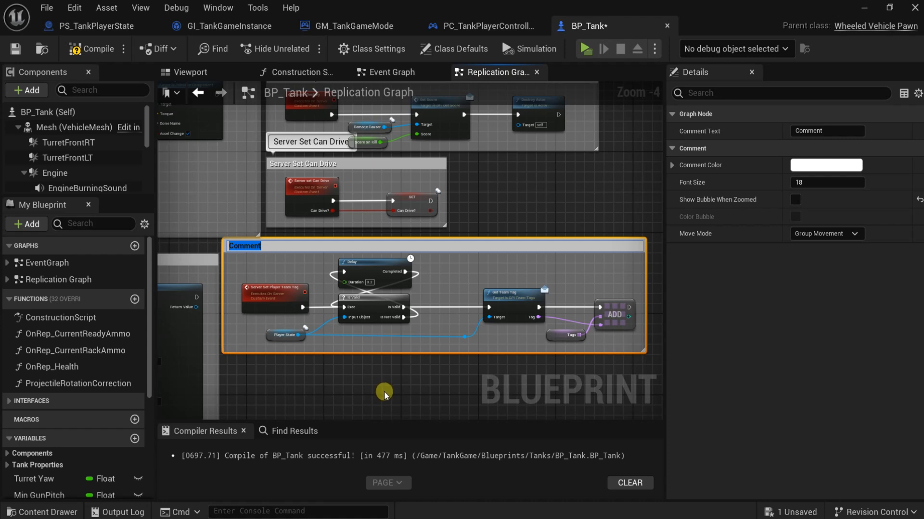
pyautogui.write('Server Sey')
pyautogui.press('BackSpace')
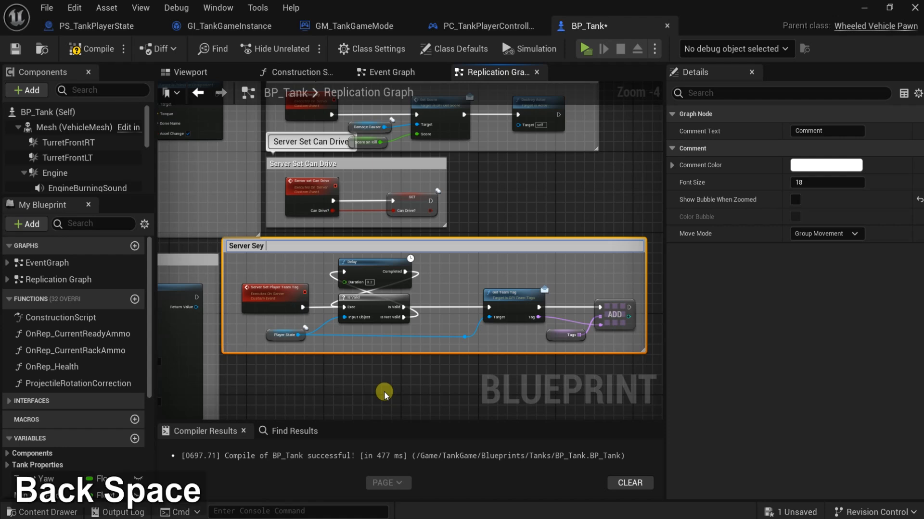
pyautogui.write('t Tea')
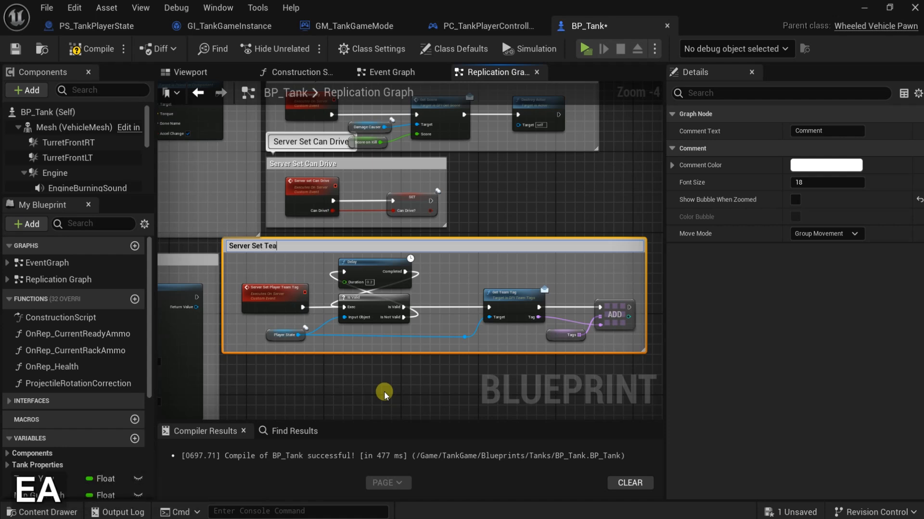
pyautogui.write('m R')
pyautogui.press('BackSpace')
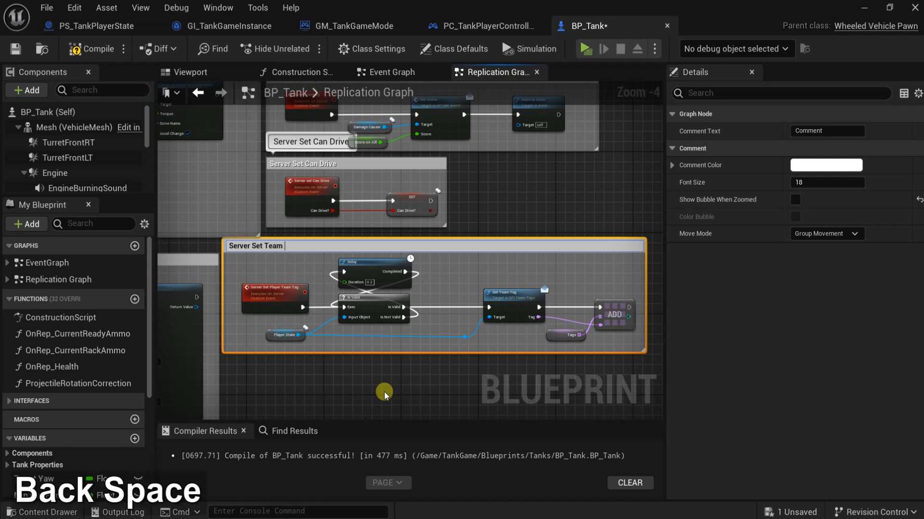
pyautogui.write('Tag')
pyautogui.press('Return')
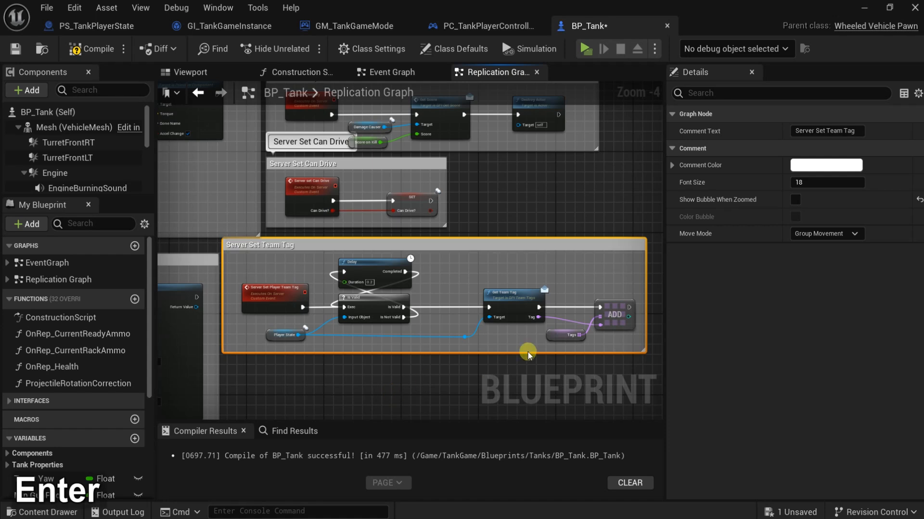
# Step: Enable Show Bubble When Zoomed for the Server Set Team Tag comment, move it slightly down, and save the blueprint
pyautogui.click(796, 201)
pyautogui.click(495, 208)
pyautogui.moveTo(396, 246); pyautogui.dragTo(396, 263)
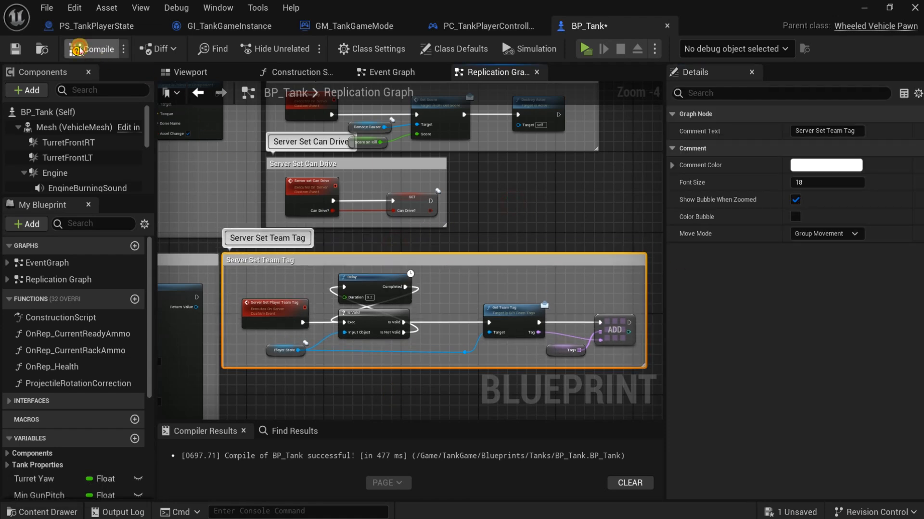
pyautogui.hotkey('ctrl', 's')
# Step: In the Event Graph, insert a Server Set Player Team Tag call between the movement component SET node and the Max Health server call
pyautogui.click(392, 72)
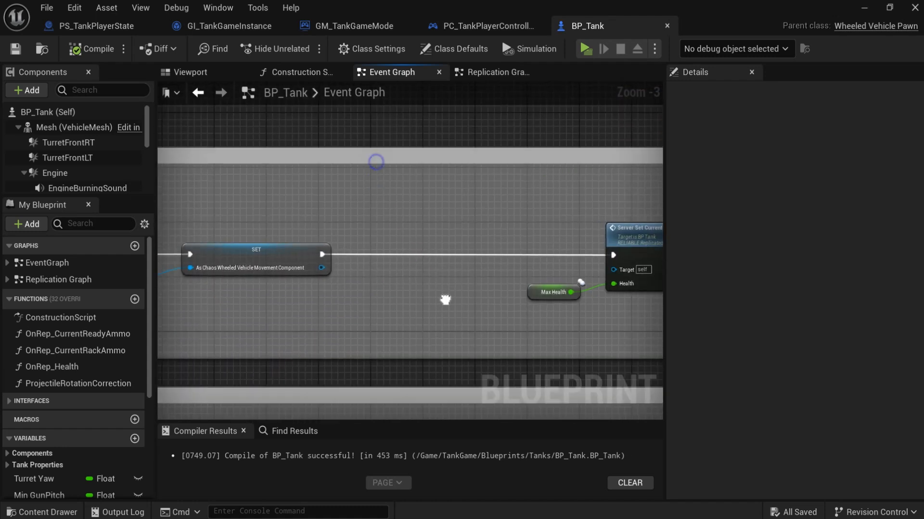
pyautogui.moveTo(333, 254); pyautogui.dragTo(413, 252)
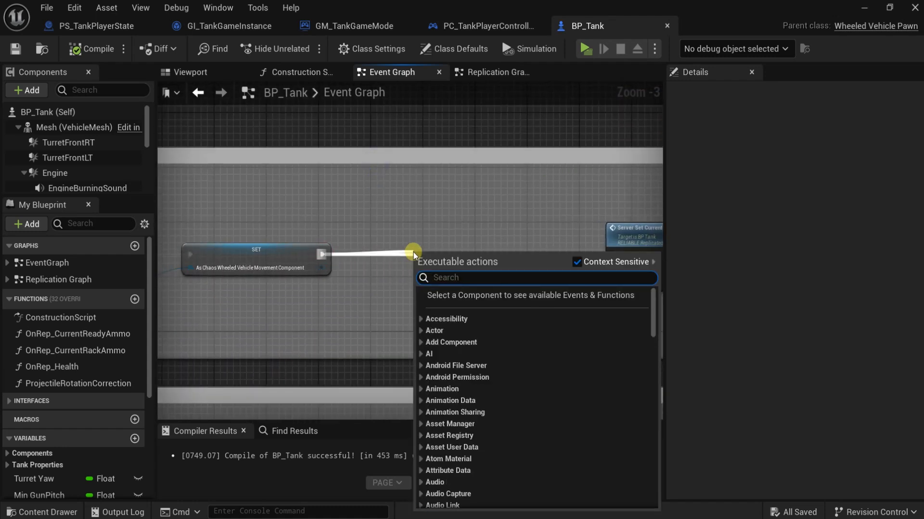
pyautogui.write('server')
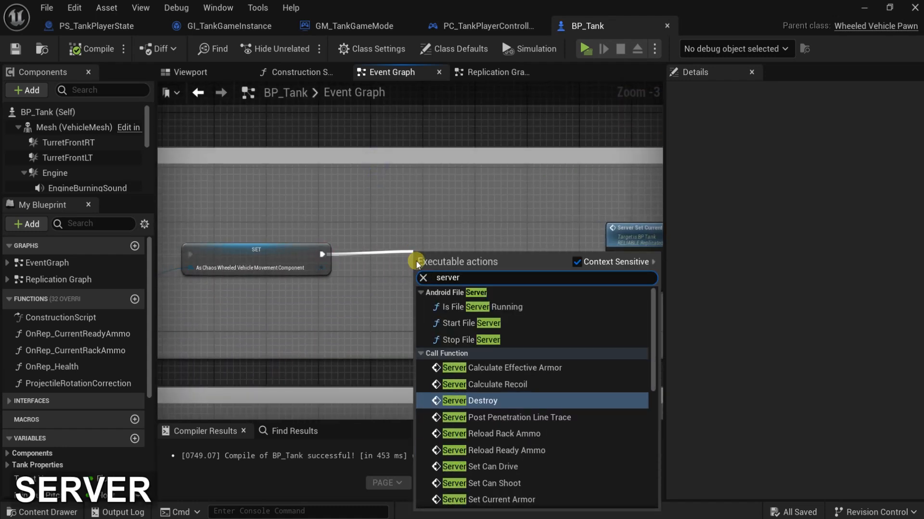
pyautogui.write(' s')
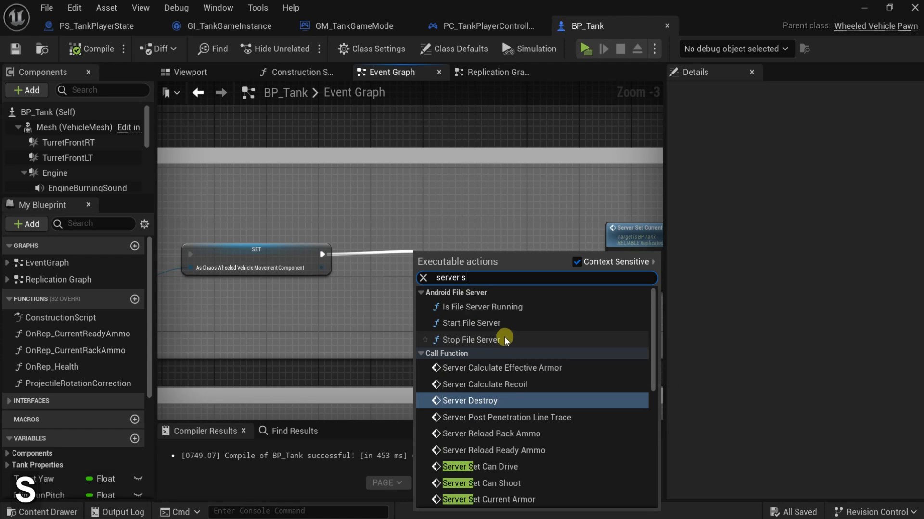
pyautogui.write('etteam')
pyautogui.click(505, 304)
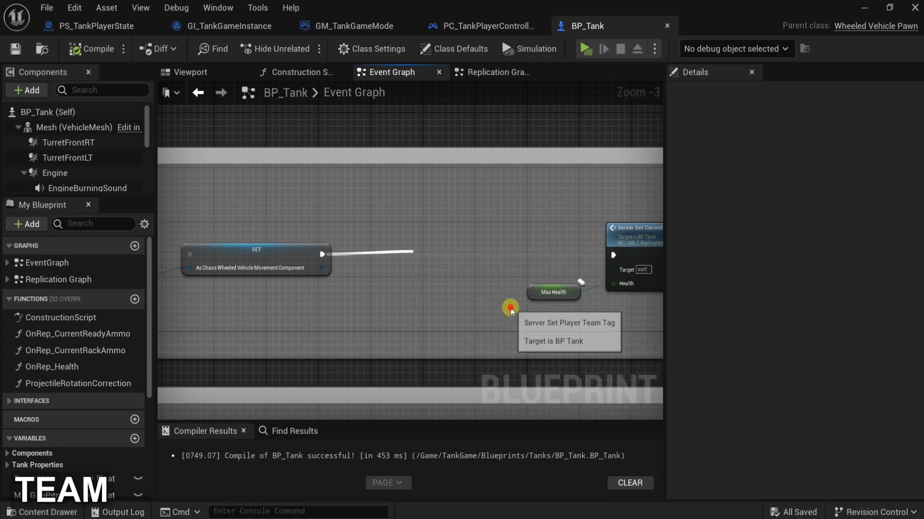
pyautogui.moveTo(468, 273); pyautogui.dragTo(442, 245)
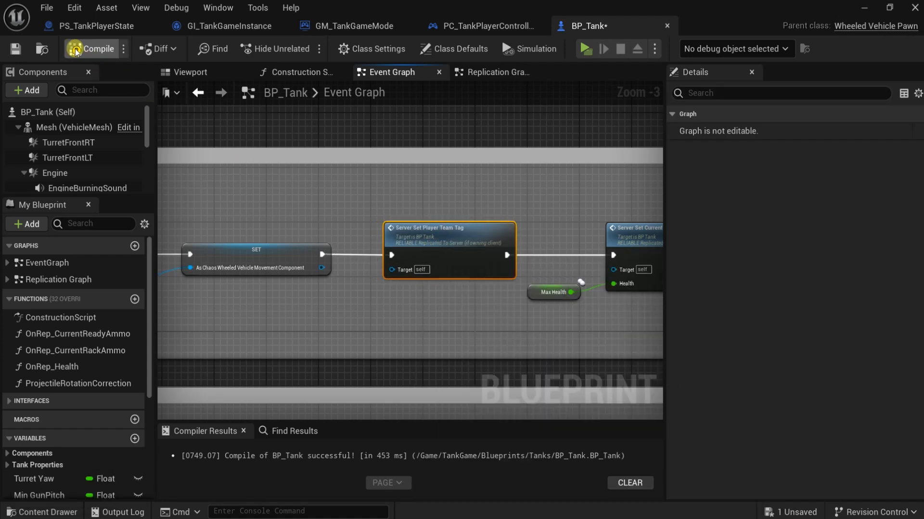
pyautogui.moveTo(403, 316); pyautogui.dragTo(331, 270, button='right')
pyautogui.moveTo(427, 263); pyautogui.dragTo(426, 253, button='right')
pyautogui.scroll(-5, 426, 254)
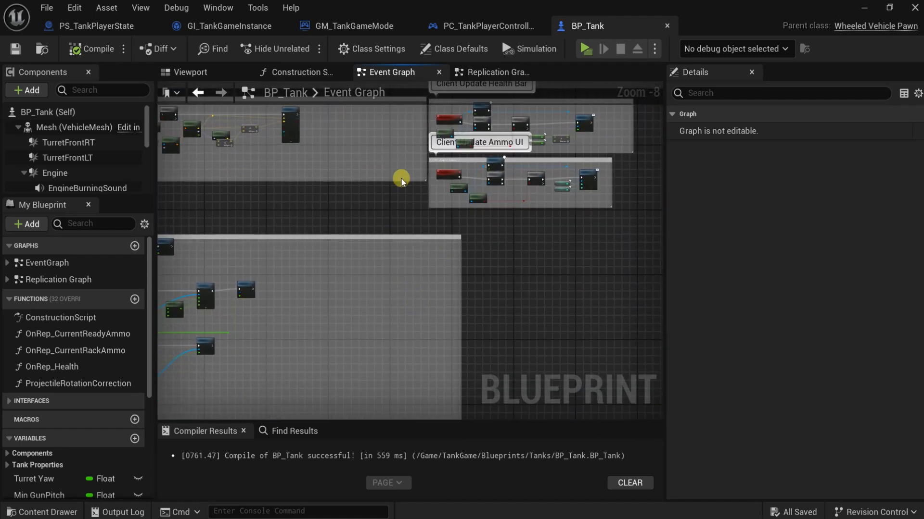
# Step: Return to the main level editor and open the TankGame/Blueprints/Enums folder in the Content Browser
pyautogui.click(864, 8)
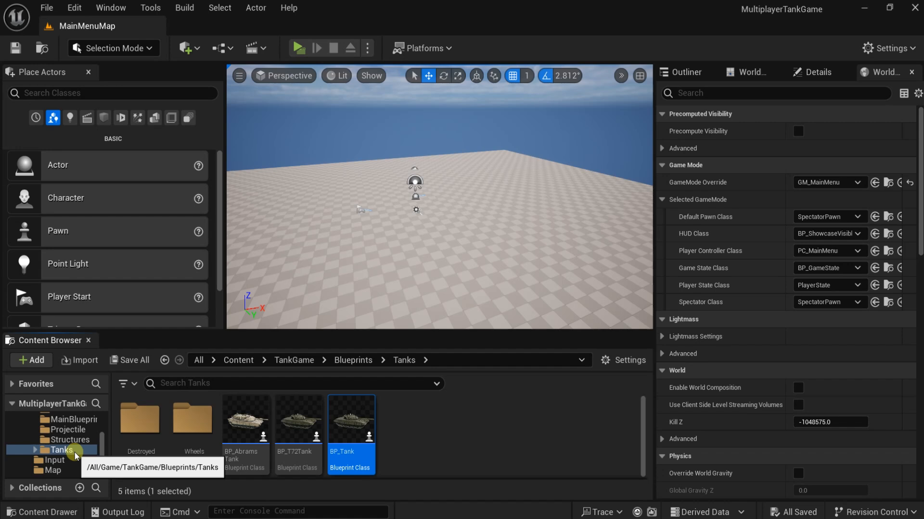
pyautogui.scroll(3, 74, 452)
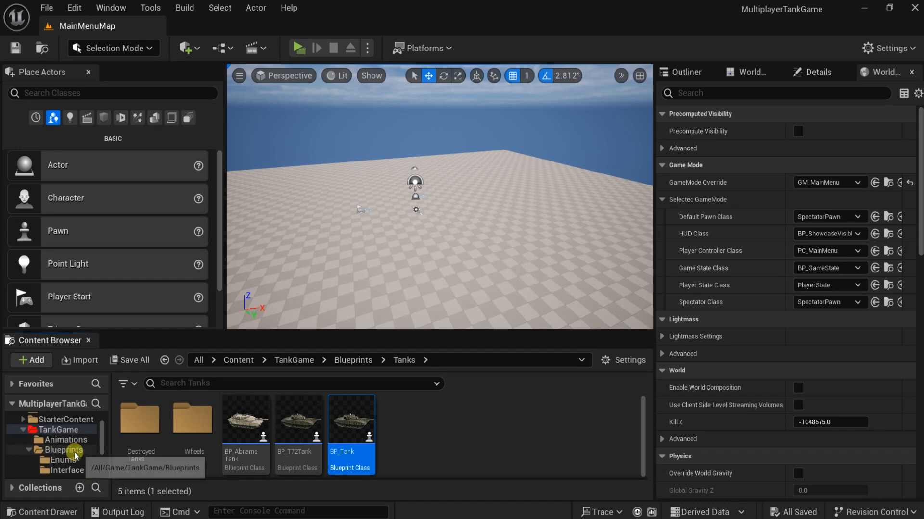
pyautogui.click(64, 449)
pyautogui.click(63, 460)
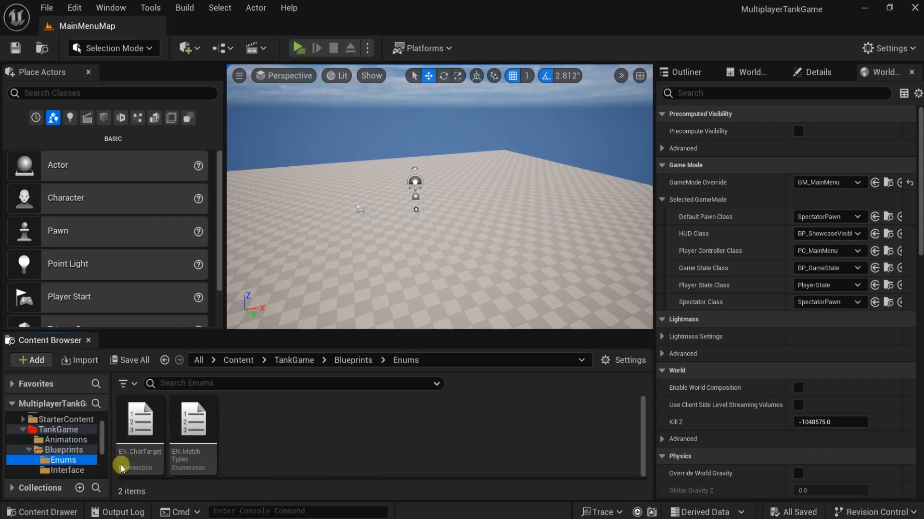
# Step: Create a Blueprint Enumeration named EN_ObjectiveCaptureState in the Enums folder
pyautogui.rightClick(273, 413)
pyautogui.moveTo(312, 397)
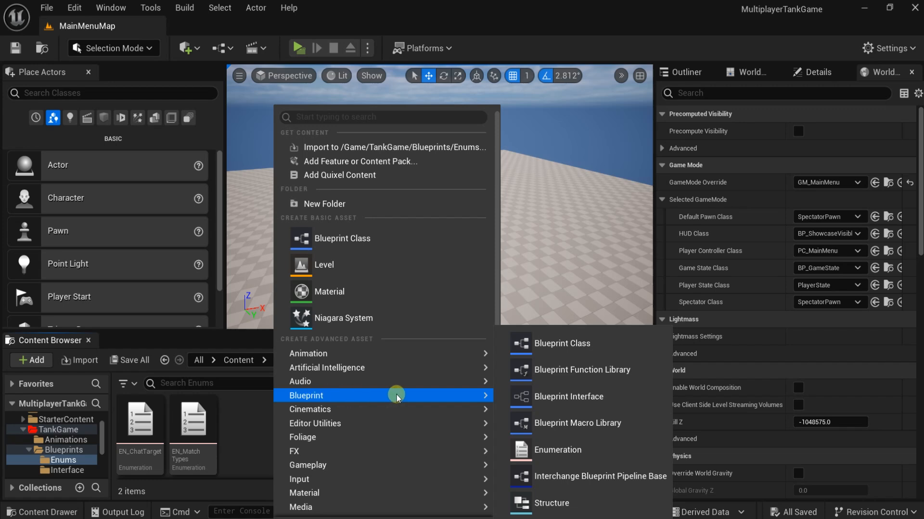
pyautogui.click(573, 450)
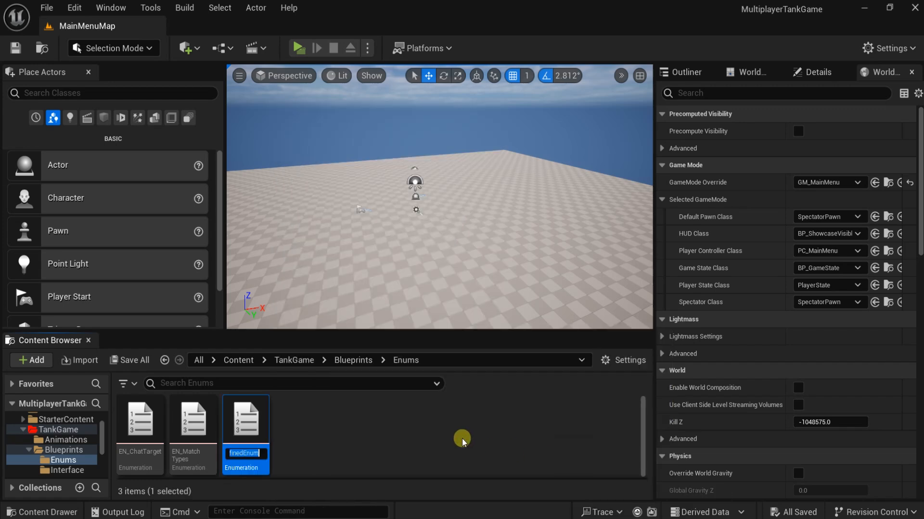
pyautogui.write('EN_')
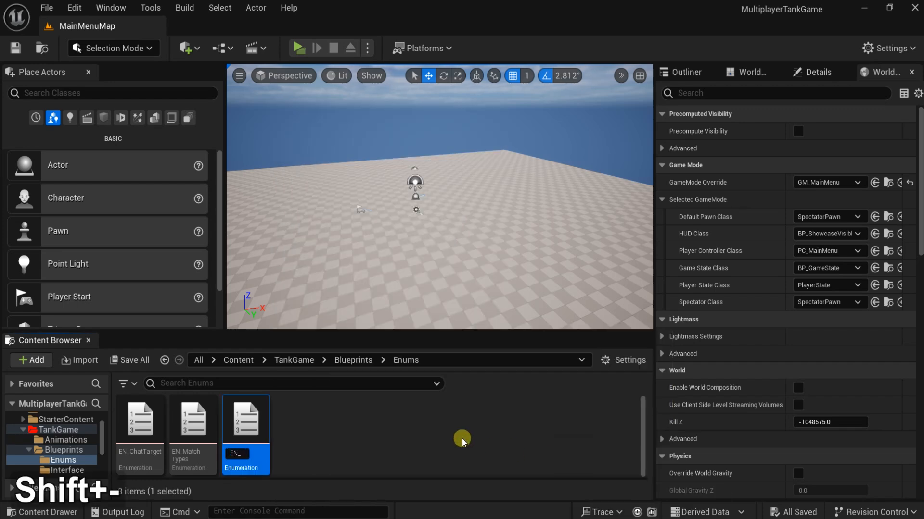
pyautogui.write('Obj')
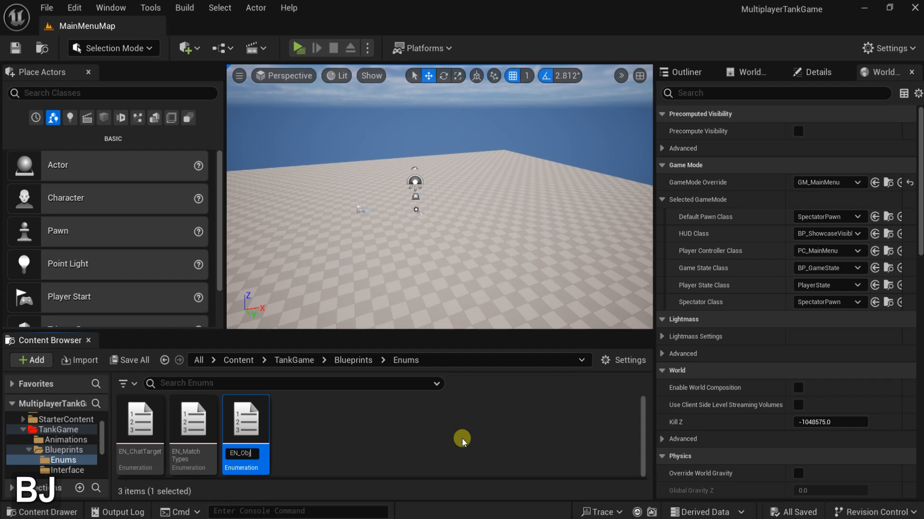
pyautogui.write('ective')
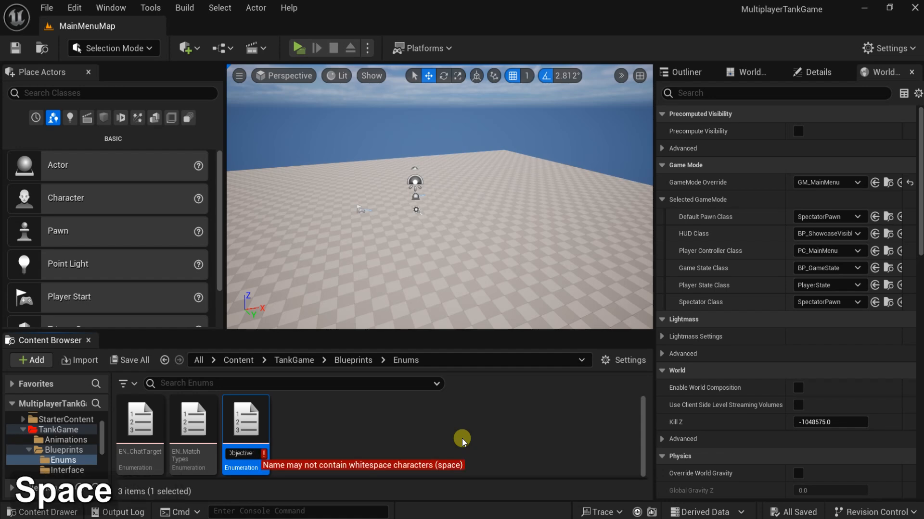
pyautogui.press('BackSpace')
pyautogui.write('Cap')
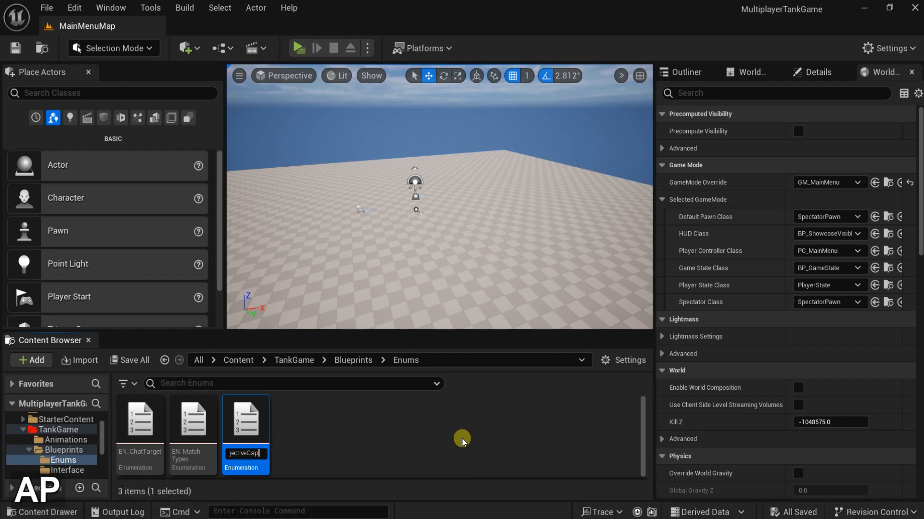
pyautogui.write('utr')
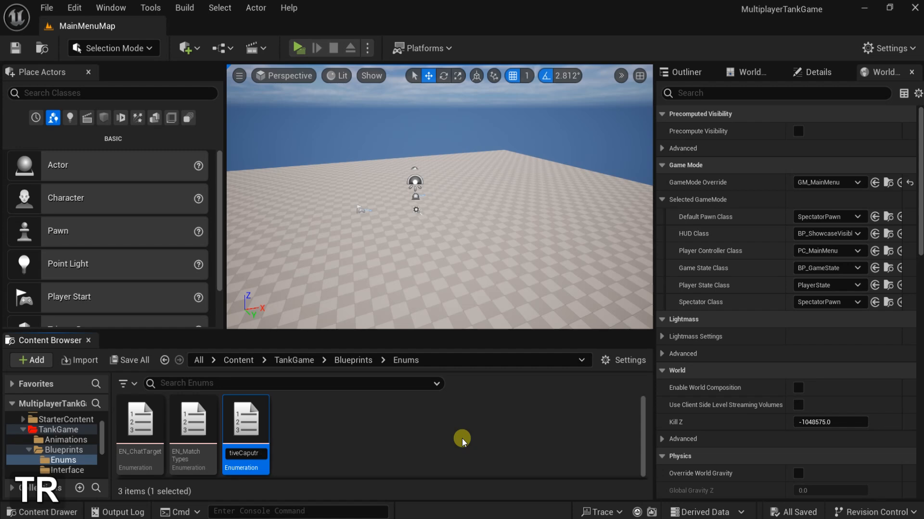
pyautogui.press('BackSpace')
pyautogui.write('tu')
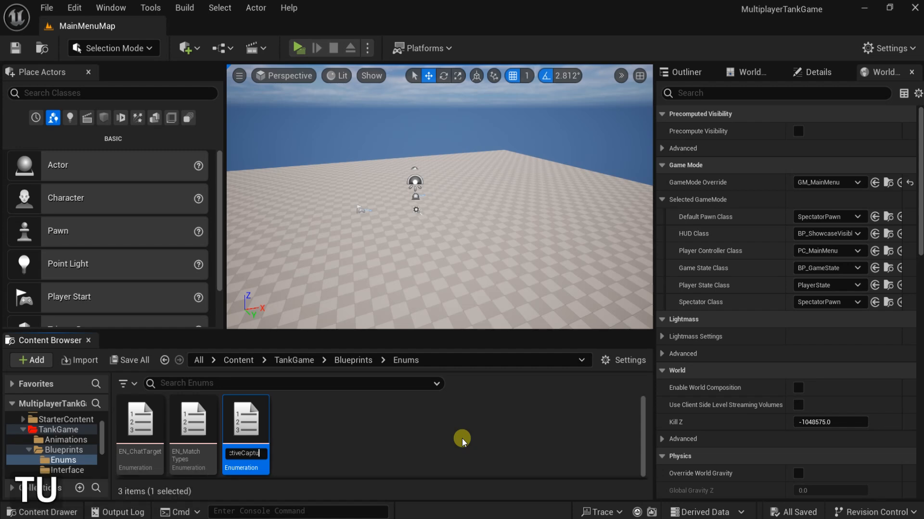
pyautogui.write('reState')
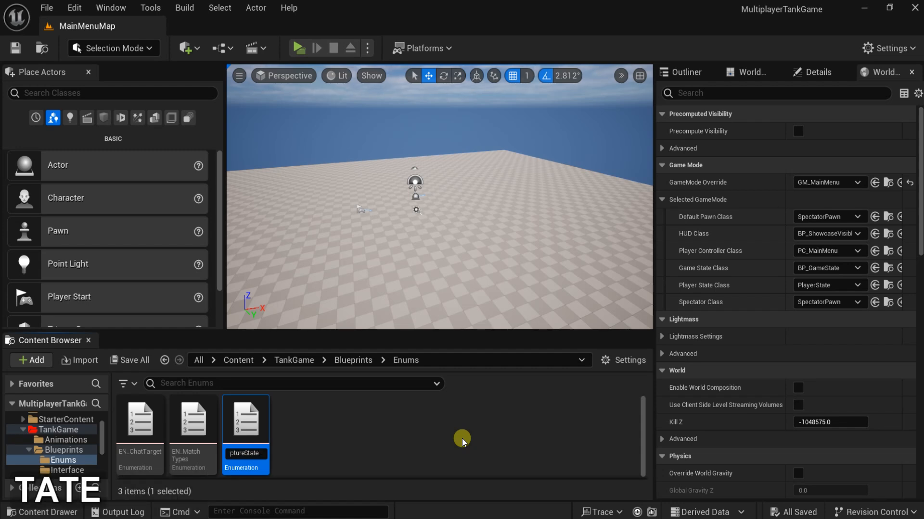
pyautogui.press('Return')
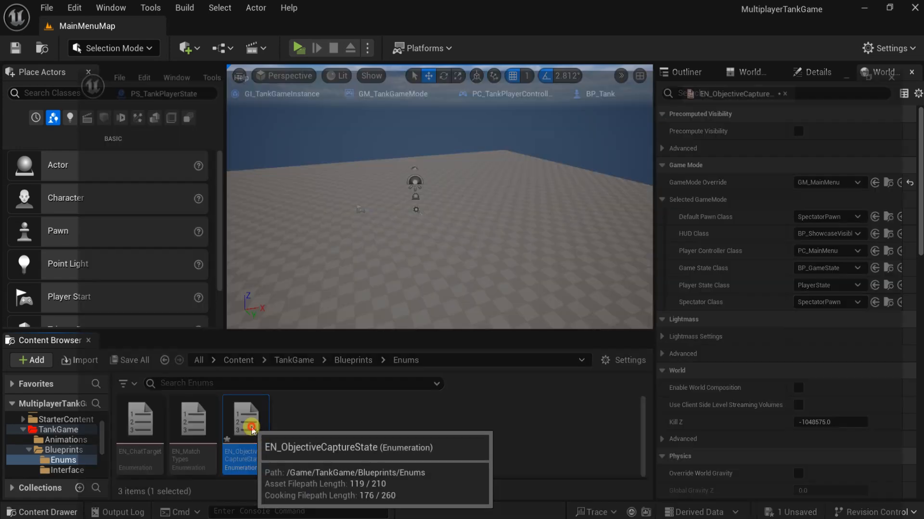
# Step: Open the EN_ObjectiveCaptureState enumeration and add three enumerators
pyautogui.doubleClick(245, 423)
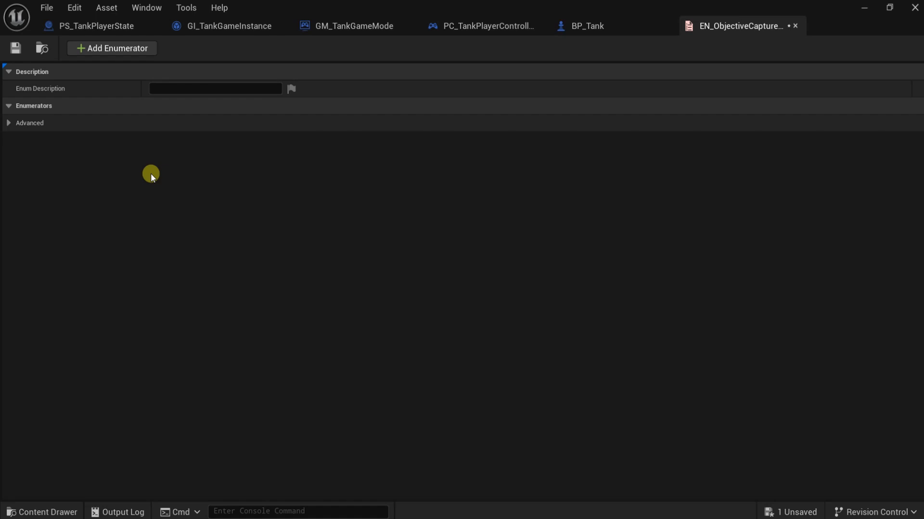
pyautogui.click(122, 47)
pyautogui.click(122, 50)
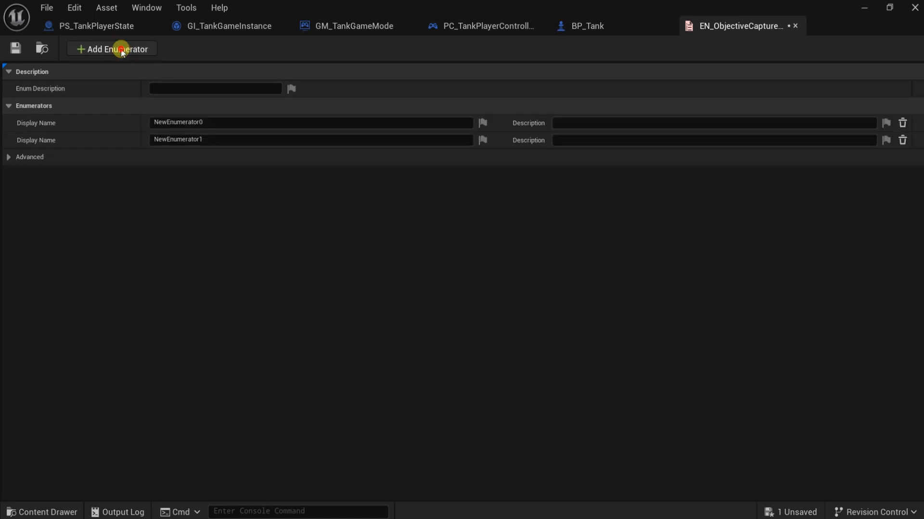
pyautogui.click(122, 50)
# Step: Set the first enumerator's display name to Not Captured
pyautogui.click(207, 123)
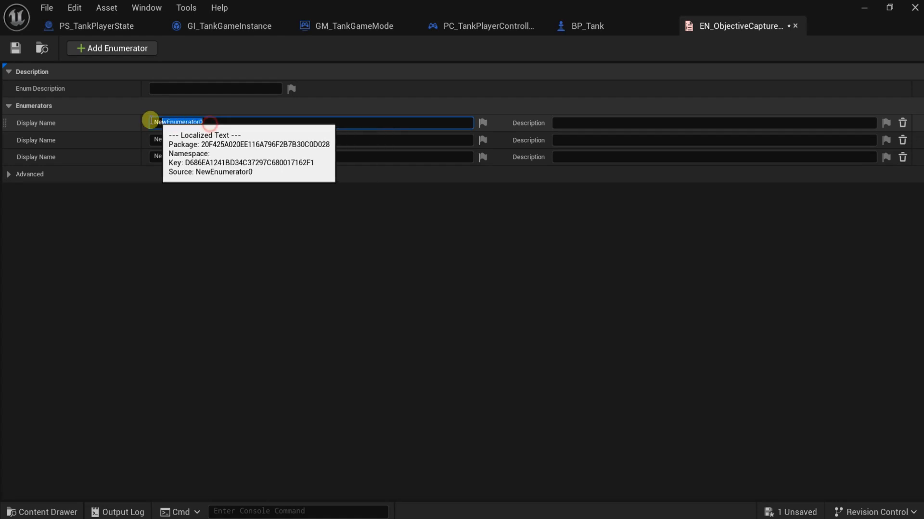
pyautogui.write('Not Ca')
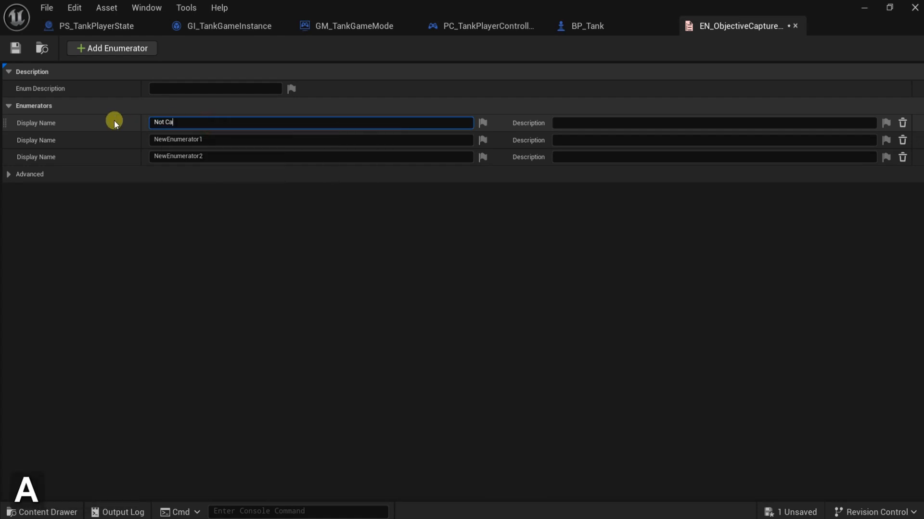
pyautogui.write('ptured')
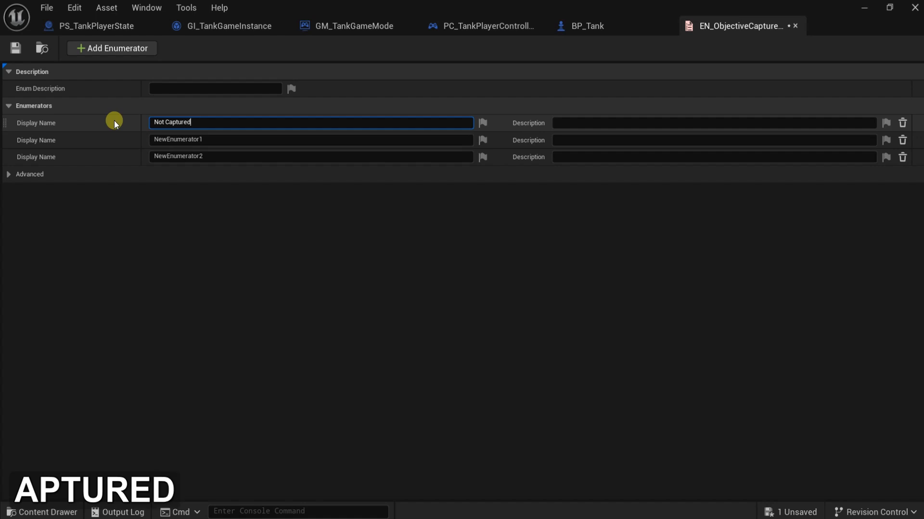
pyautogui.press('Return')
# Step: Set the second enumerator's display name to Captured By Team 1
pyautogui.click(212, 140)
pyautogui.doubleClick(212, 140)
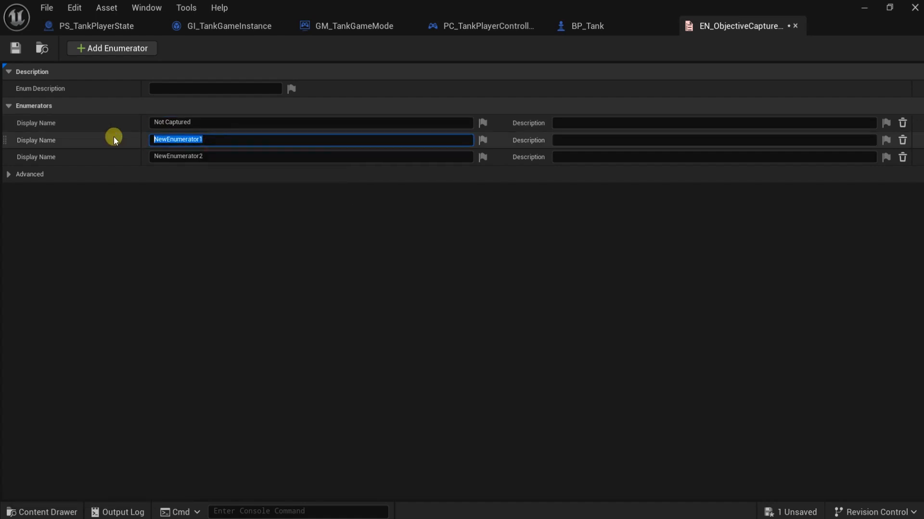
pyautogui.write('Capt')
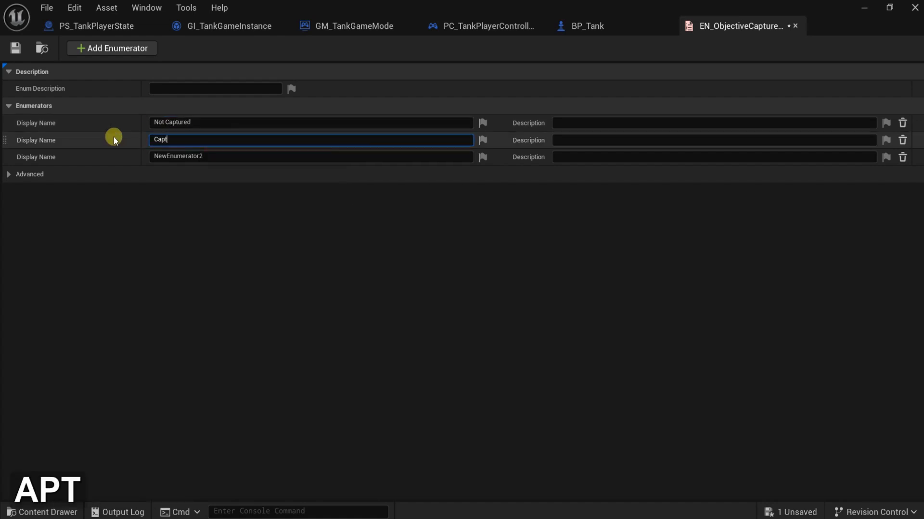
pyautogui.write('ured Bt')
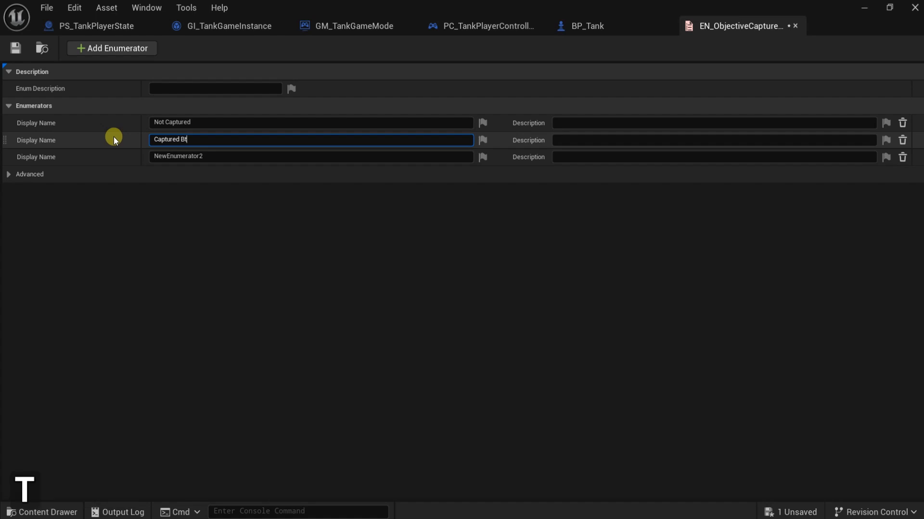
pyautogui.press('BackSpace')
pyautogui.write('y Team 1')
# Step: Copy the second enumerator's display name to the third and change it to Captured By Team 2
pyautogui.moveTo(218, 136); pyautogui.dragTo(120, 145)
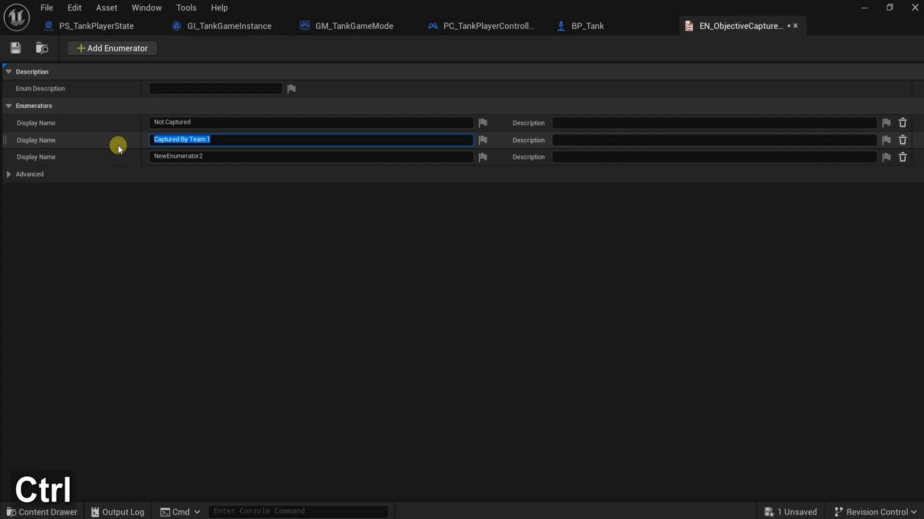
pyautogui.hotkey('ctrl', 'c')
pyautogui.click(115, 168)
pyautogui.moveTo(206, 156); pyautogui.dragTo(90, 173)
pyautogui.hotkey('ctrl', 'v')
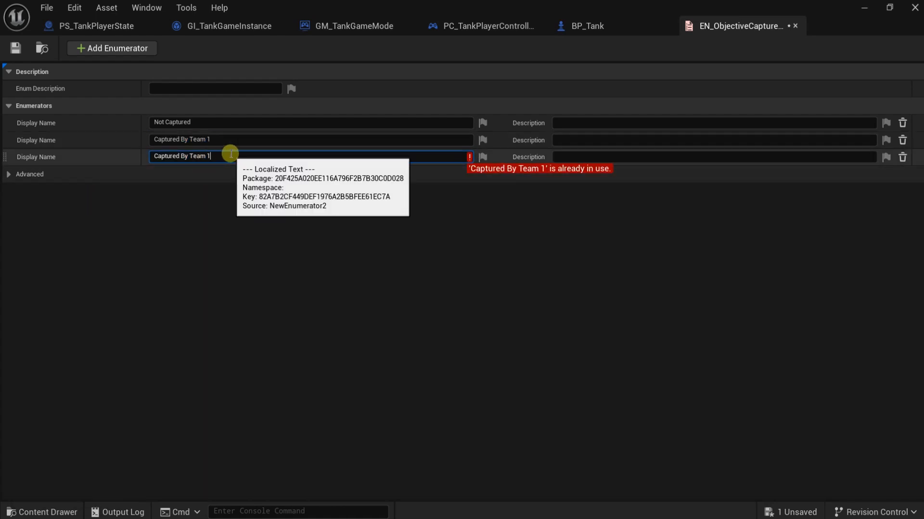
pyautogui.press('BackSpace')
pyautogui.write('2')
pyautogui.click(276, 228)
# Step: Save and close the EN_ObjectiveCaptureState enumeration, and return to the main level editor
pyautogui.click(16, 48)
pyautogui.click(795, 26)
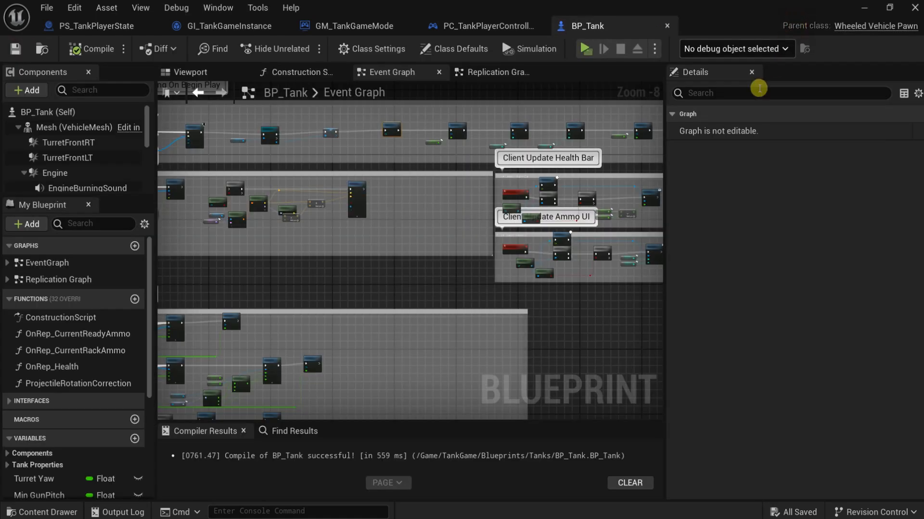
pyautogui.click(863, 7)
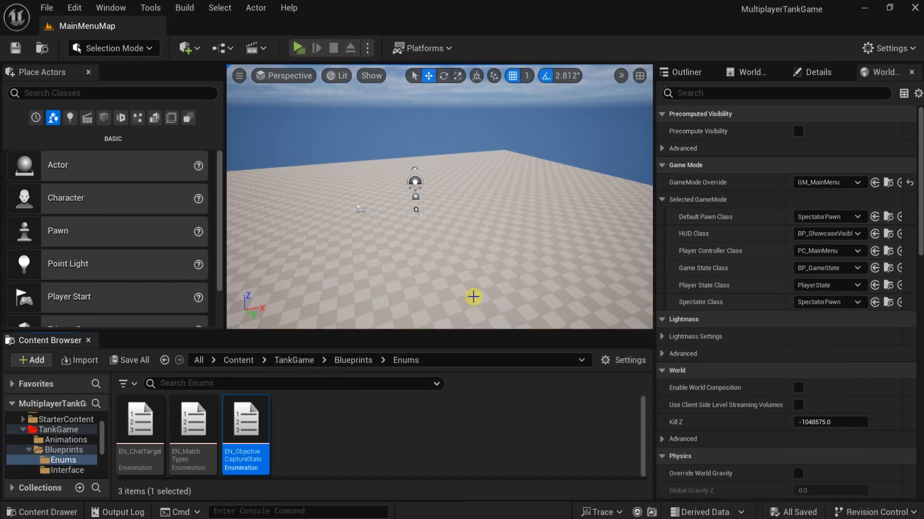
# Step: Create a folder named Objectives inside TankGame/Blueprints
pyautogui.click(57, 430)
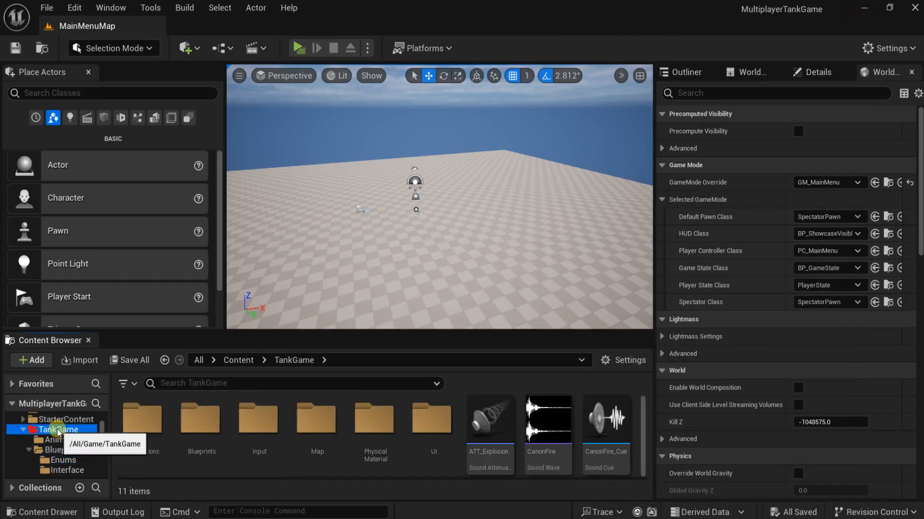
pyautogui.click(52, 452)
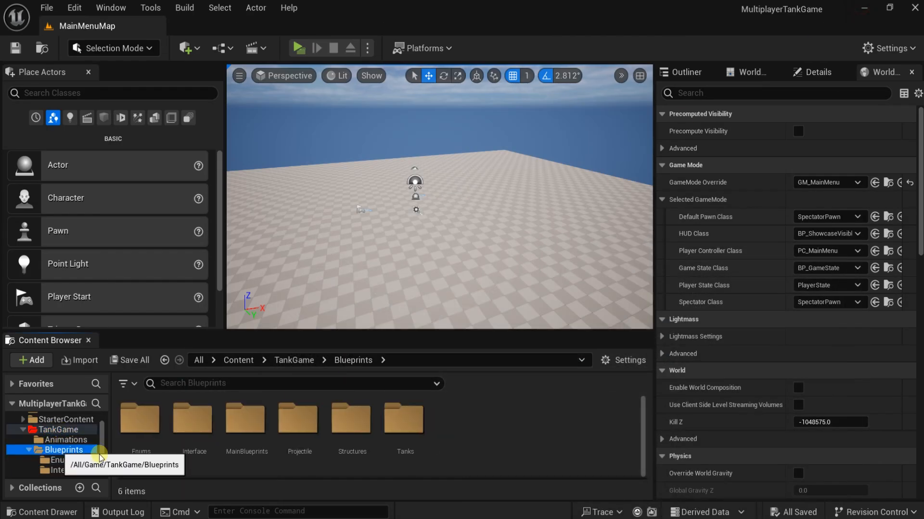
pyautogui.rightClick(443, 421)
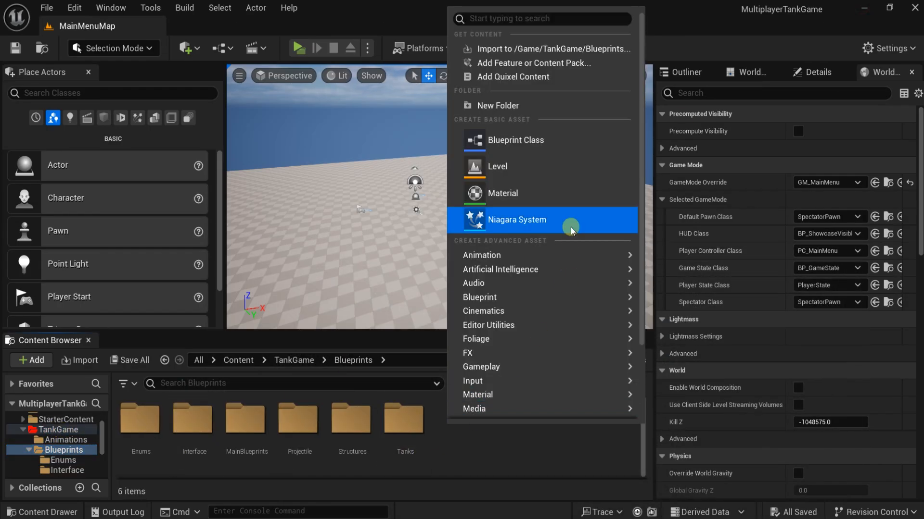
pyautogui.click(521, 106)
pyautogui.write('O')
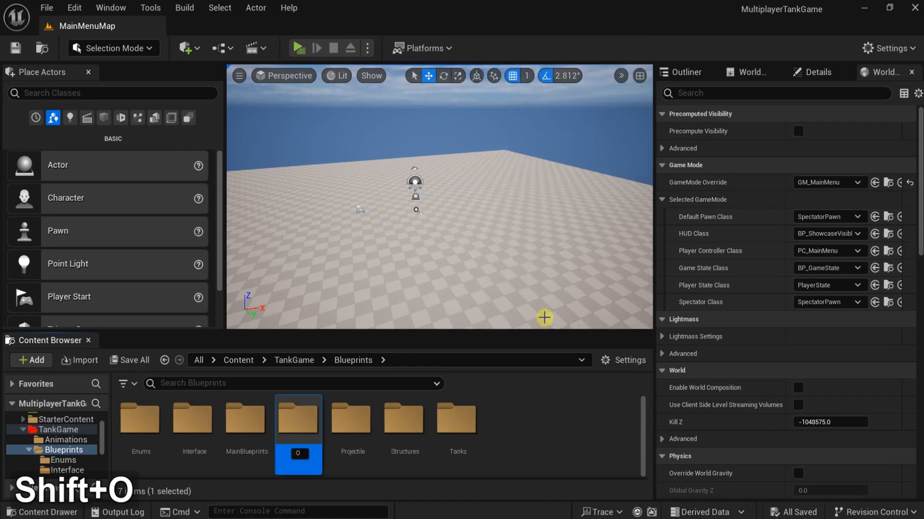
pyautogui.write('bjectives')
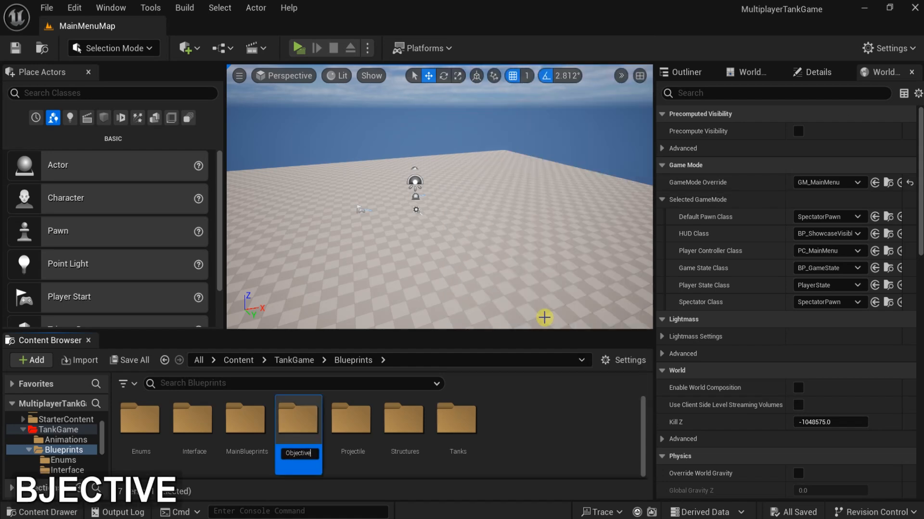
pyautogui.press('Return')
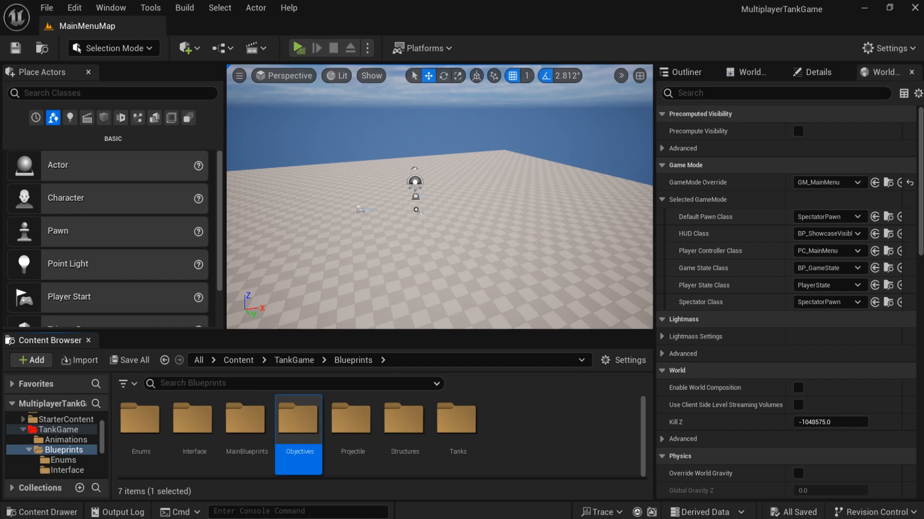
pyautogui.press('super+s')
pyautogui.click(589, 445)
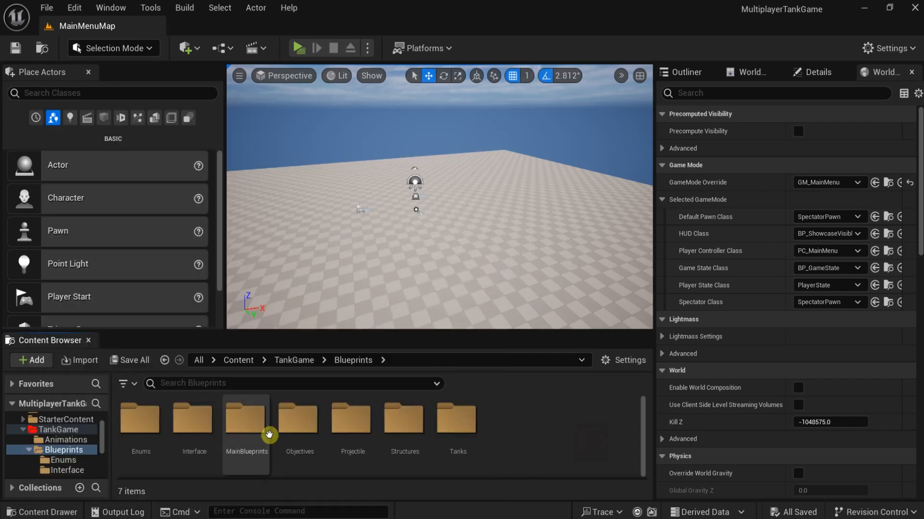
# Step: In the Objectives folder, create a Blueprint Class with Actor as parent and name it BP_Objective
pyautogui.doubleClick(315, 424)
pyautogui.rightClick(259, 433)
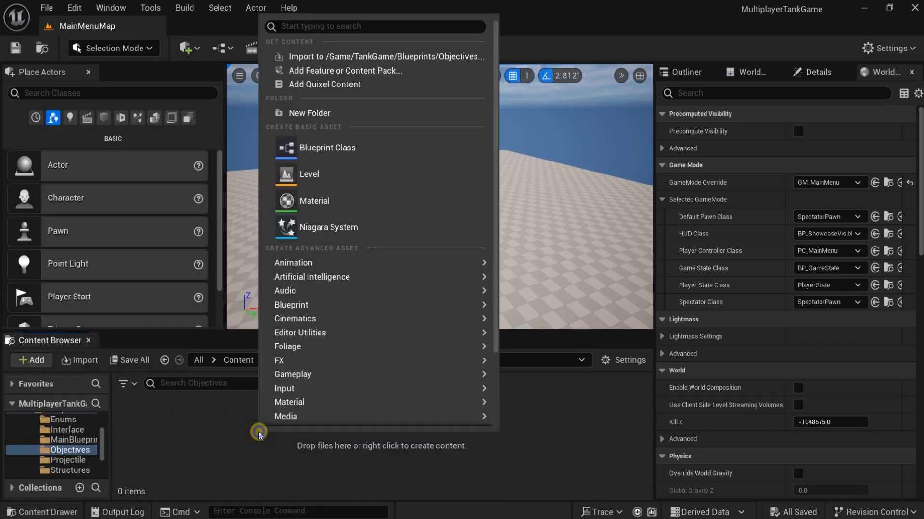
pyautogui.click(331, 144)
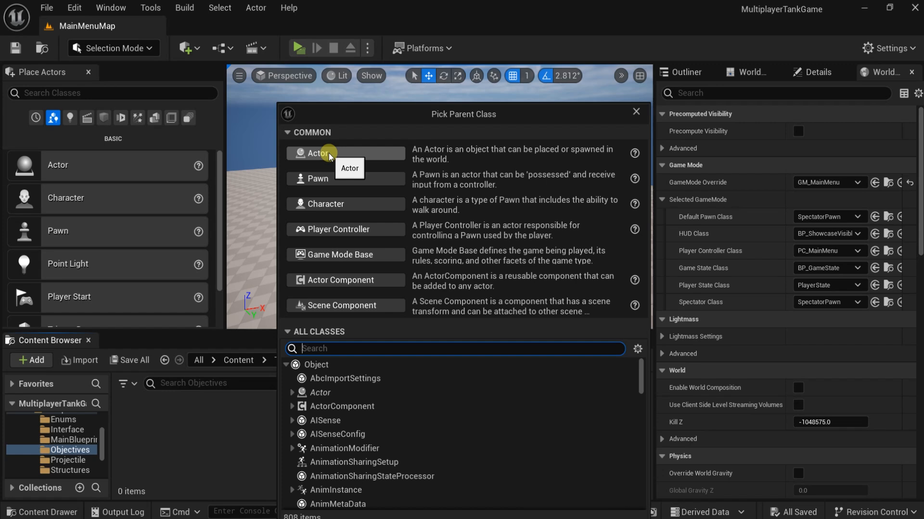
pyautogui.click(328, 153)
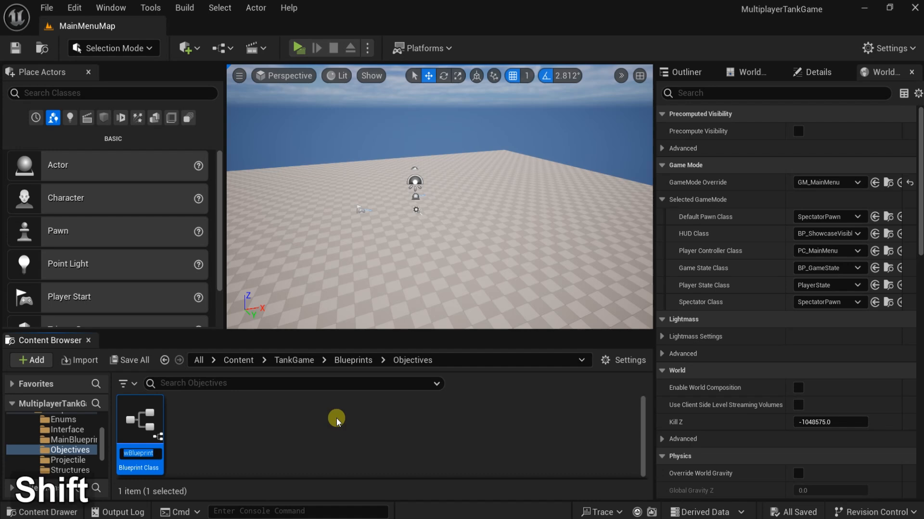
pyautogui.write('BP_')
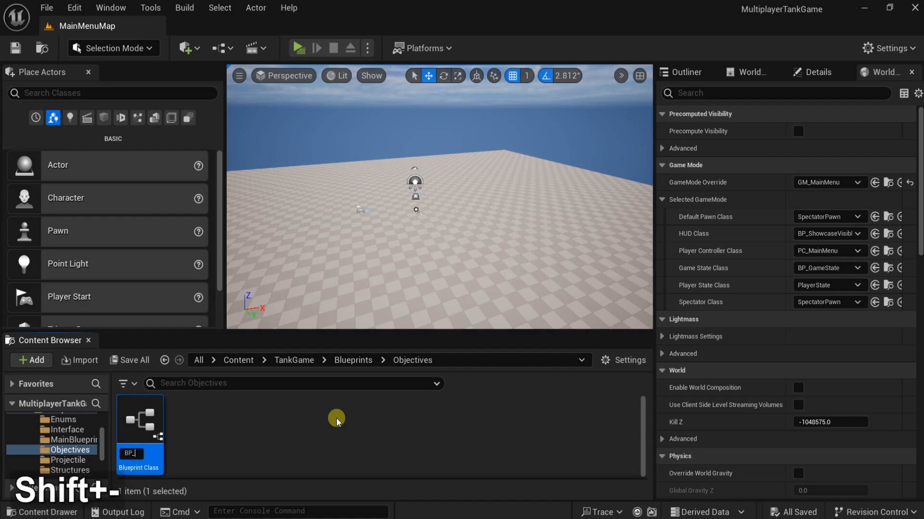
pyautogui.write('Objective')
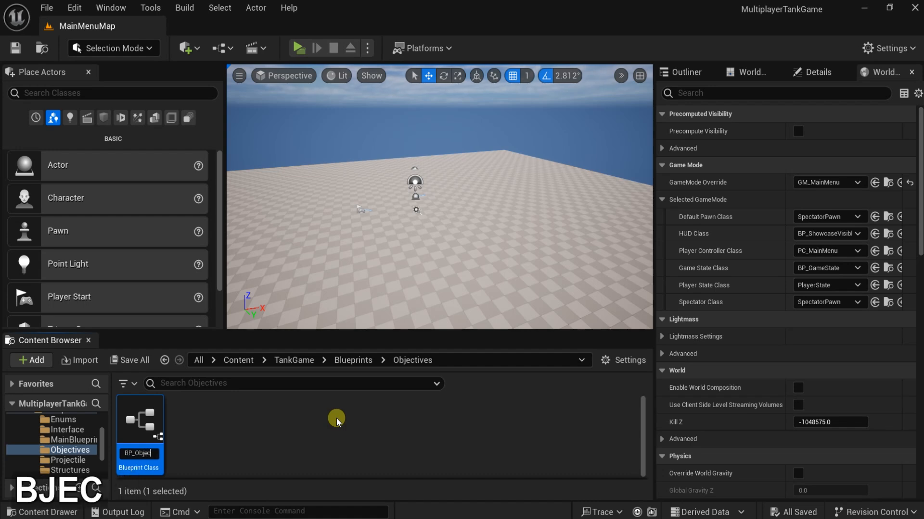
pyautogui.press('Return')
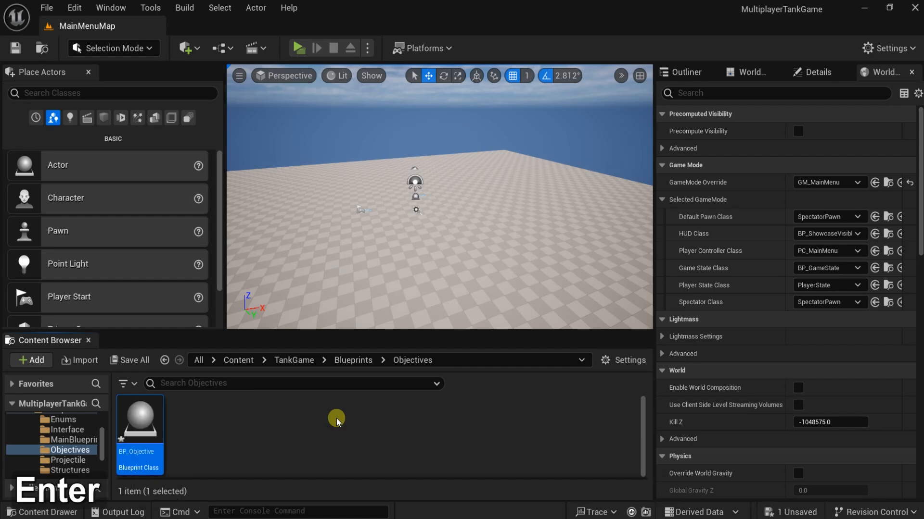
# Step: Save all unsaved assets and open the BP_Objective blueprint for editing
pyautogui.click(130, 360)
pyautogui.click(557, 411)
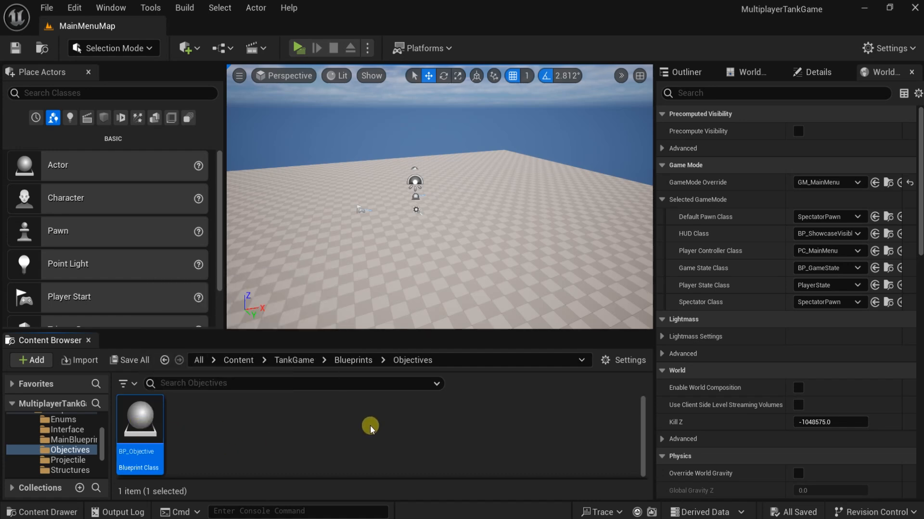
pyautogui.doubleClick(158, 438)
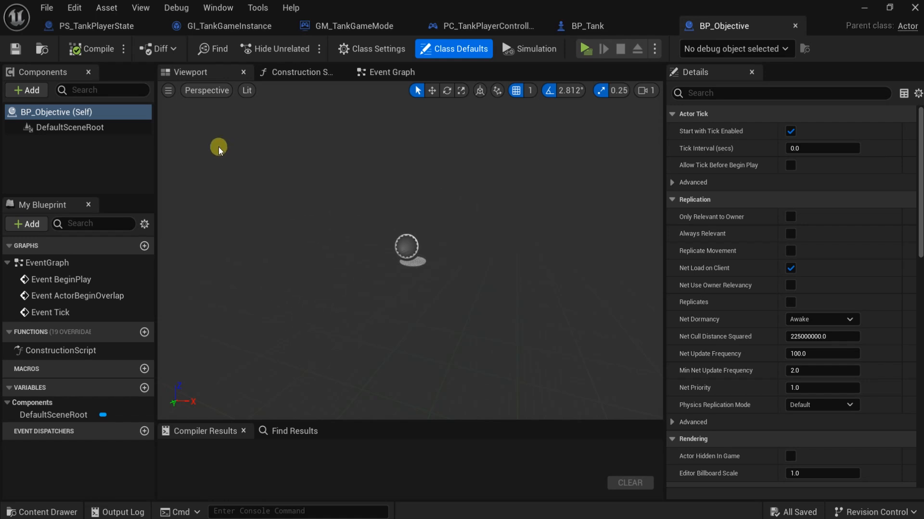
# Step: Add a Sphere Collision component to BP_Objective, make it the root in place of DefaultSceneRoot, and compile
pyautogui.click(31, 90)
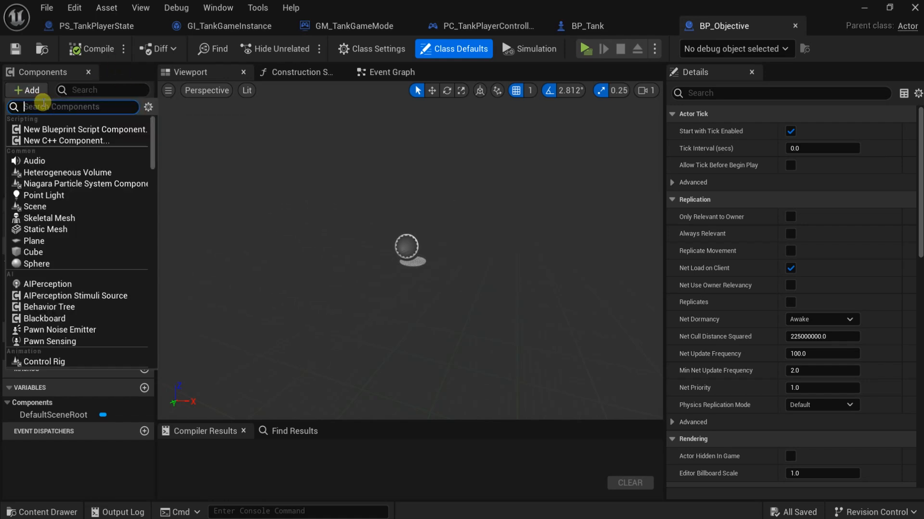
pyautogui.write('coll')
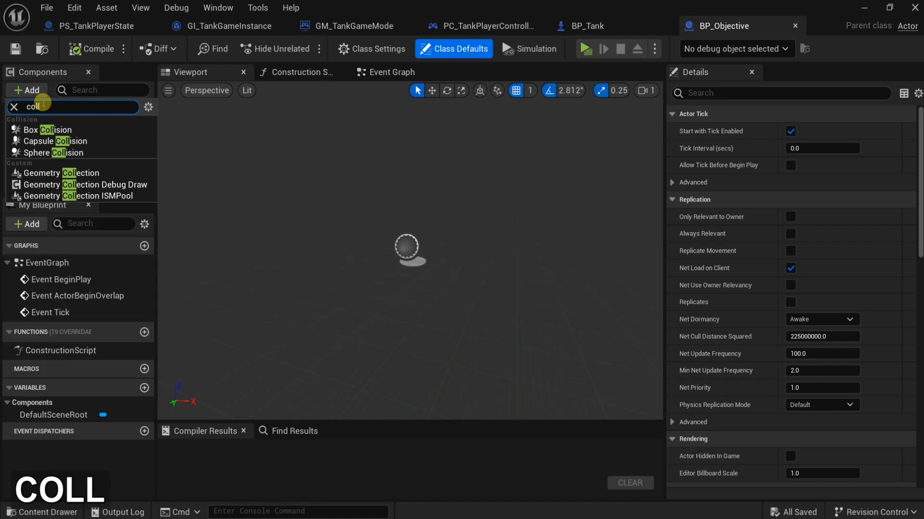
pyautogui.click(64, 152)
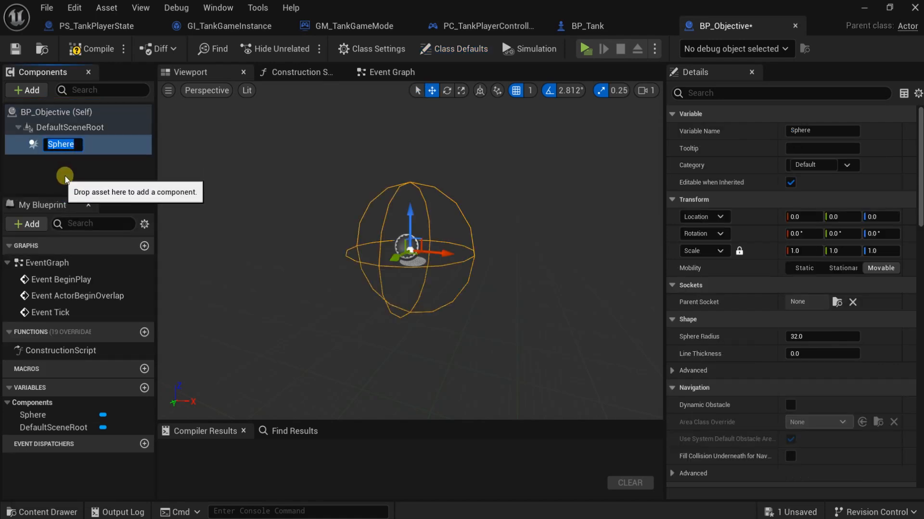
pyautogui.click(96, 48)
pyautogui.moveTo(57, 144); pyautogui.dragTo(58, 132)
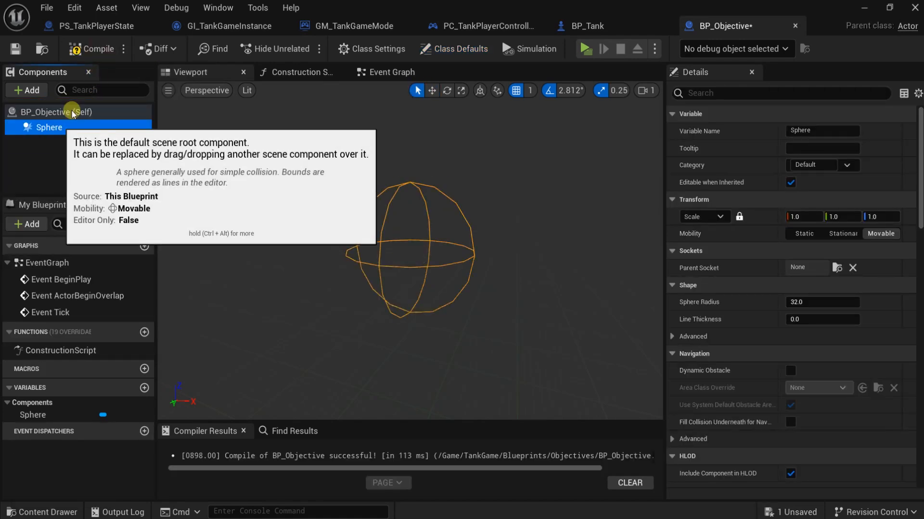
pyautogui.click(99, 52)
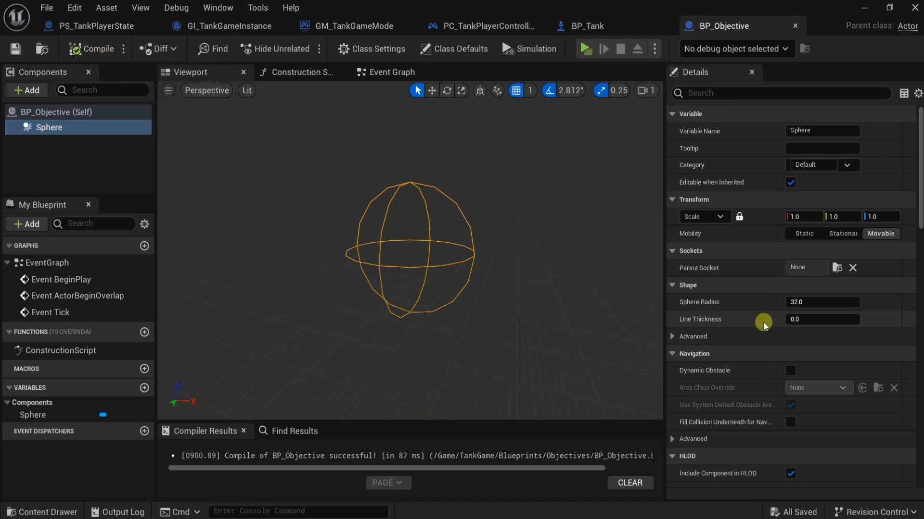
# Step: Set the Sphere component's radius to 150 and compile the blueprint
pyautogui.moveTo(793, 303); pyautogui.dragTo(794, 307)
pyautogui.moveTo(799, 303); pyautogui.dragTo(819, 303)
pyautogui.click(800, 305)
pyautogui.write('150')
pyautogui.press('Return')
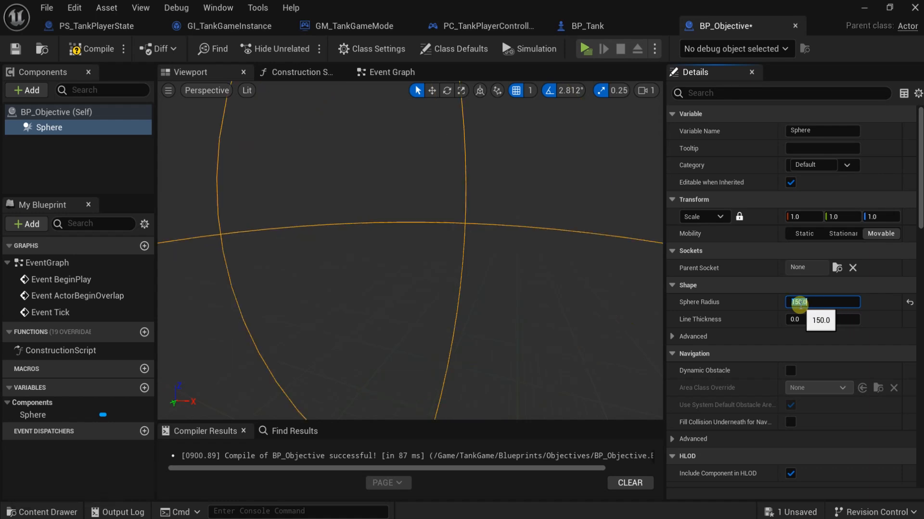
pyautogui.scroll(-5, 489, 249)
pyautogui.click(90, 49)
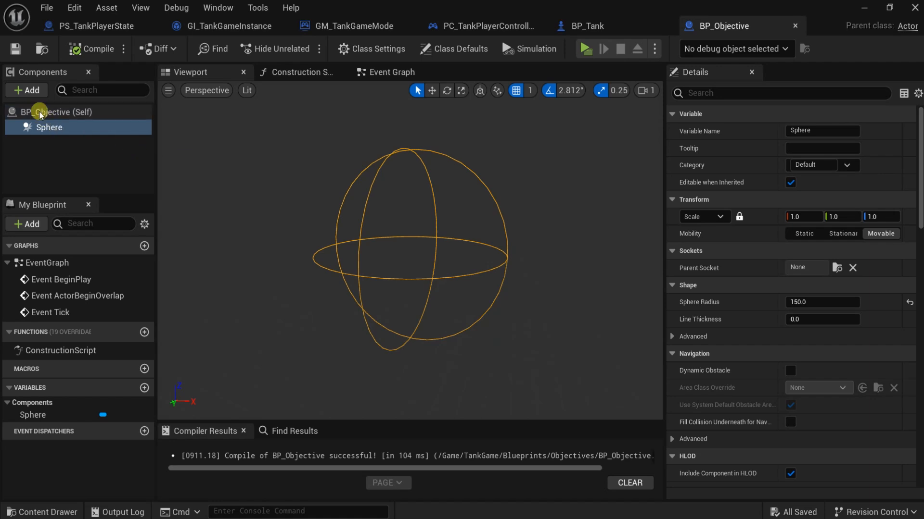
# Step: Add a Widget component under the Sphere in BP_Objective and compile
pyautogui.click(33, 90)
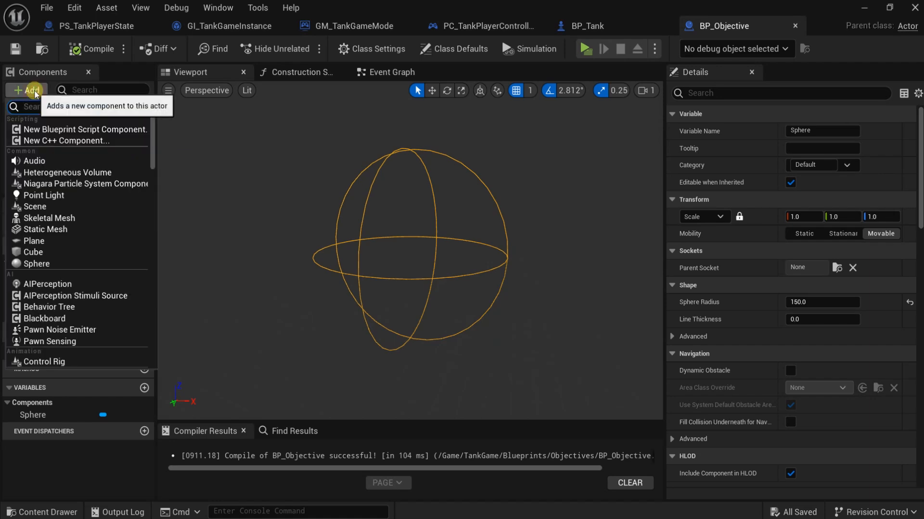
pyautogui.write('widget')
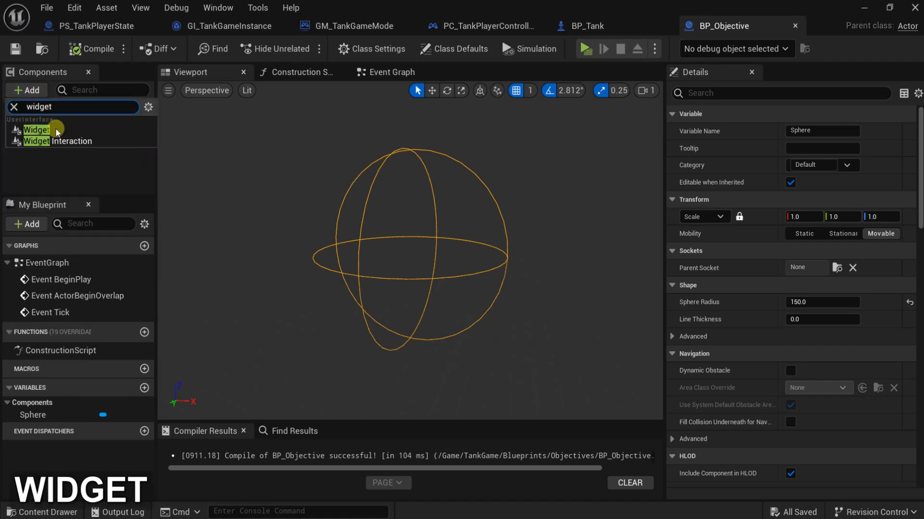
pyautogui.click(55, 131)
pyautogui.click(67, 154)
pyautogui.click(56, 143)
pyautogui.click(91, 49)
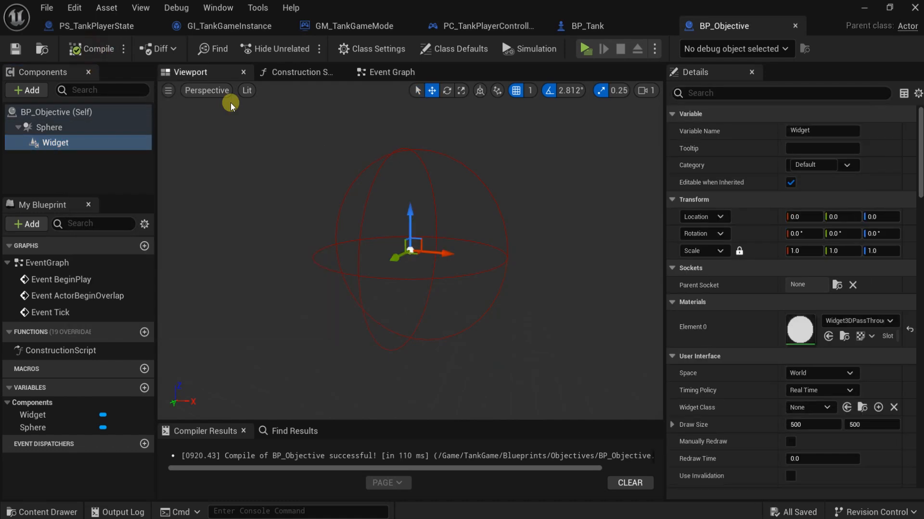
# Step: Raise the Widget component to a Z location of 125, compile, and look through the available widget classes
pyautogui.moveTo(412, 213); pyautogui.dragTo(413, 118)
pyautogui.click(126, 57)
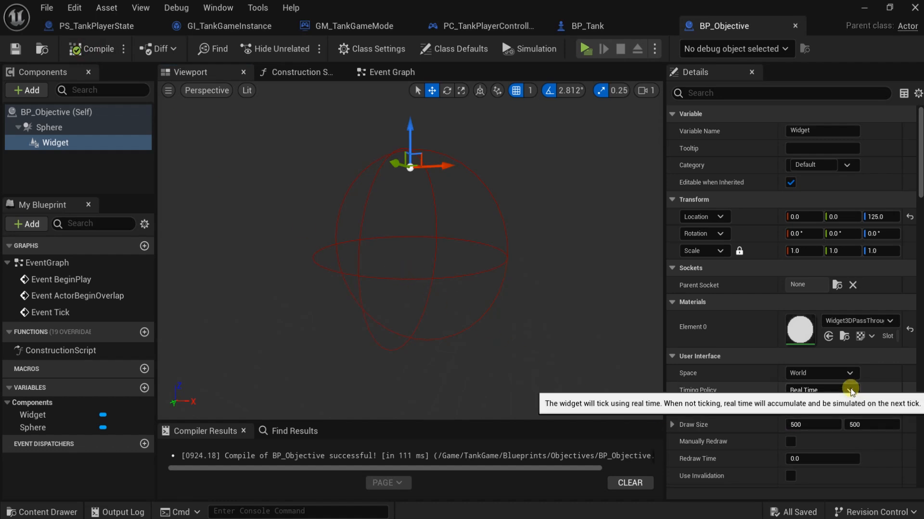
pyautogui.click(828, 407)
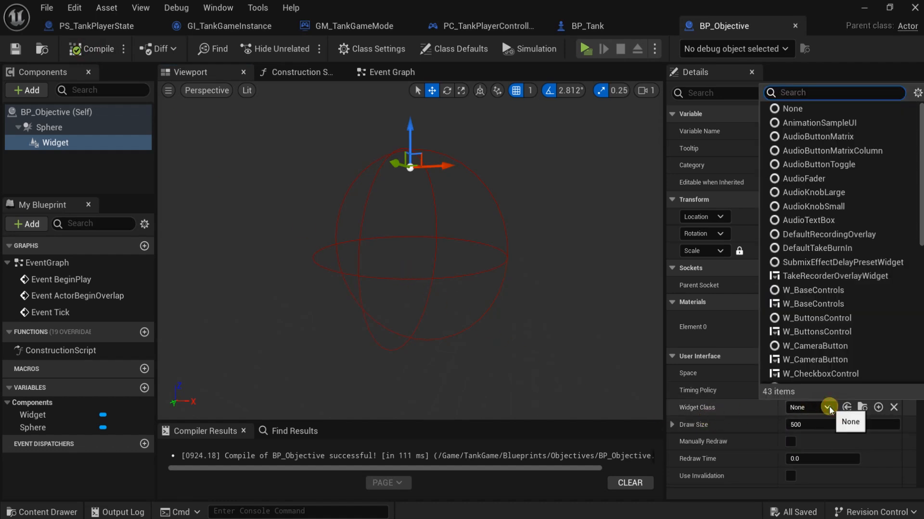
pyautogui.click(828, 407)
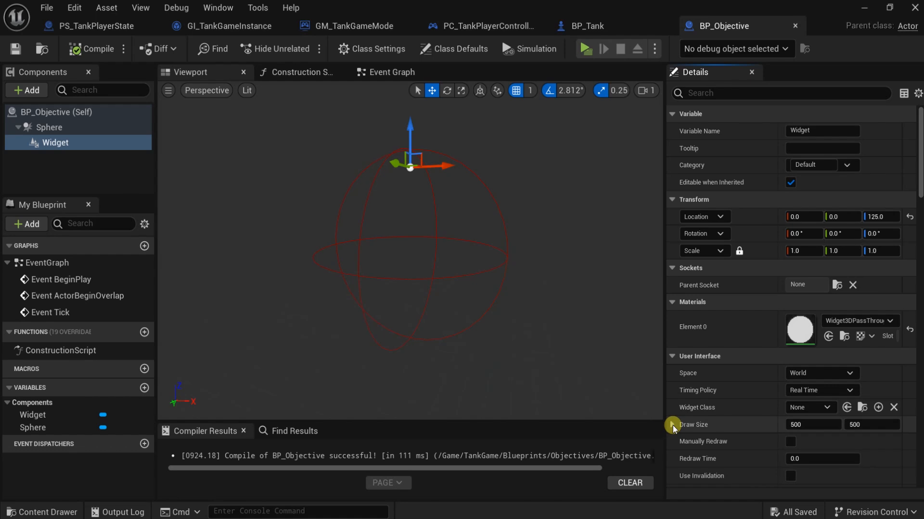
# Step: In the Objectives folder, create a Widget Blueprint based on User Widget and name it WBP_Objective
pyautogui.click(865, 8)
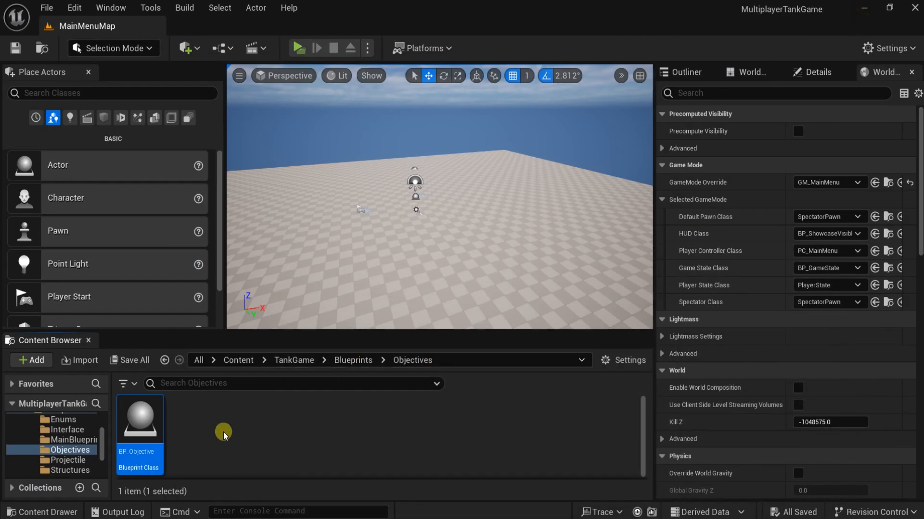
pyautogui.rightClick(183, 435)
pyautogui.scroll(-3, 241, 395)
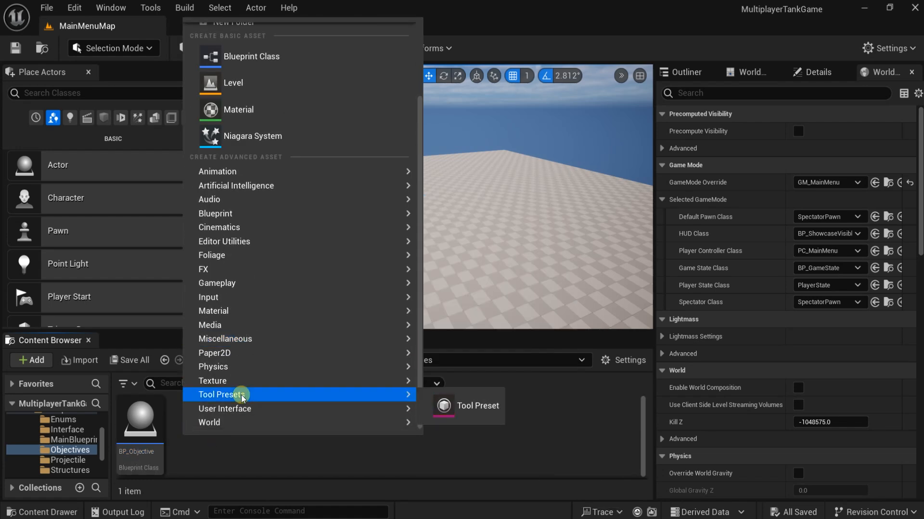
pyautogui.moveTo(252, 408)
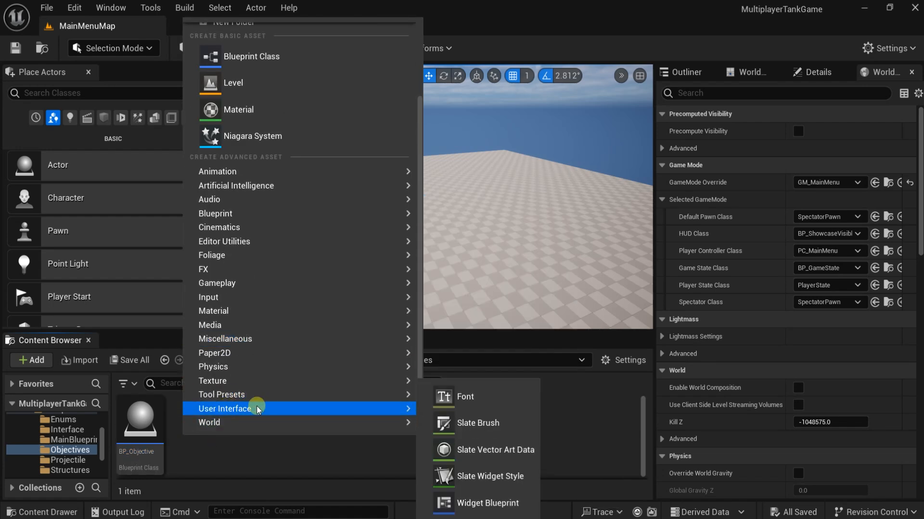
pyautogui.click(488, 505)
pyautogui.click(336, 151)
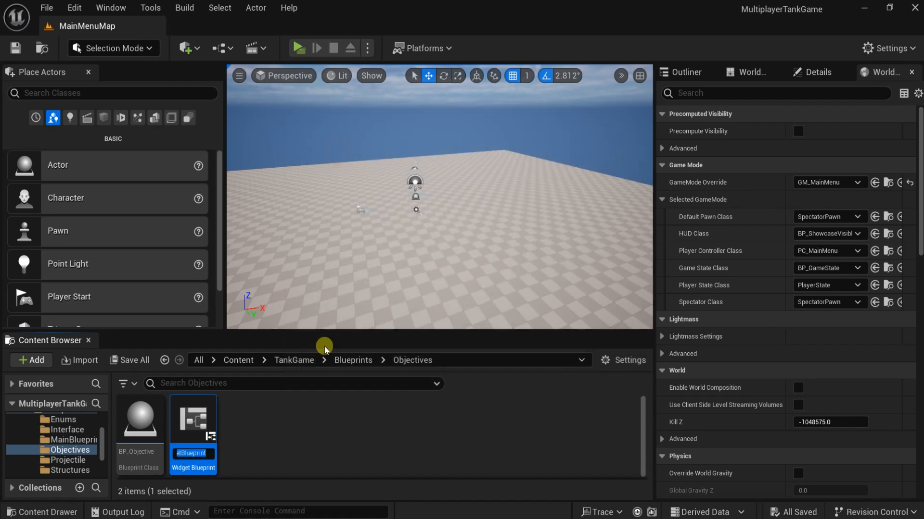
pyautogui.write('WB')
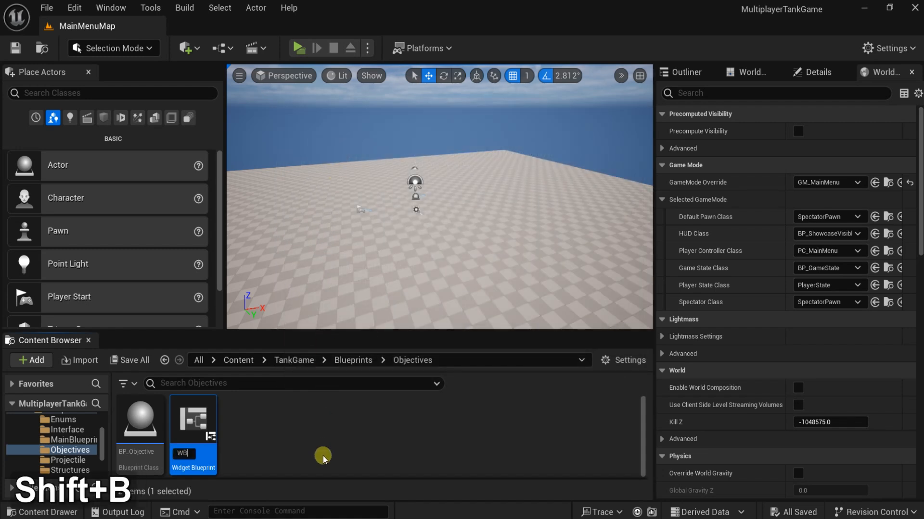
pyautogui.write('P_Ob')
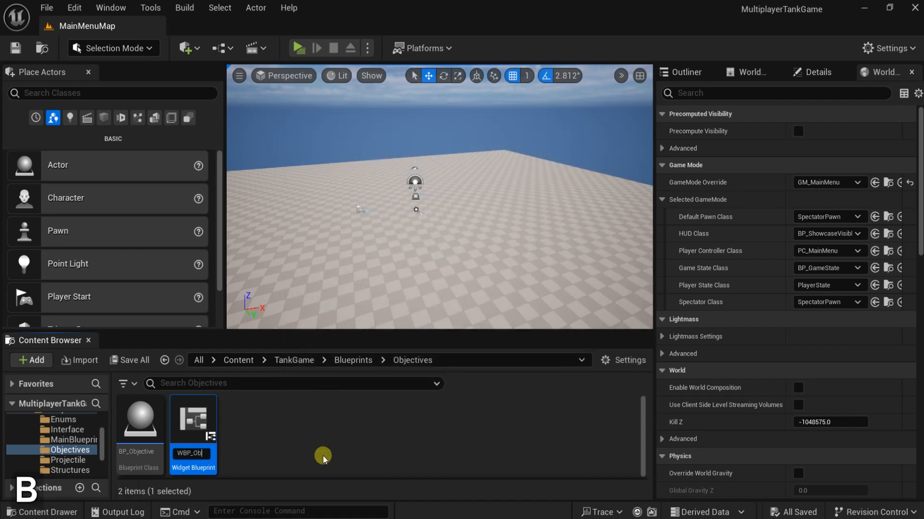
pyautogui.write('jective')
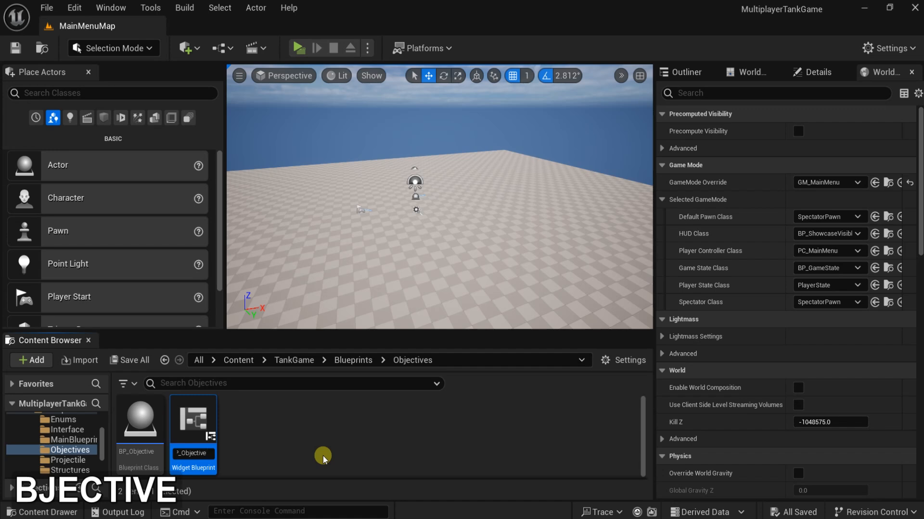
pyautogui.press('Return')
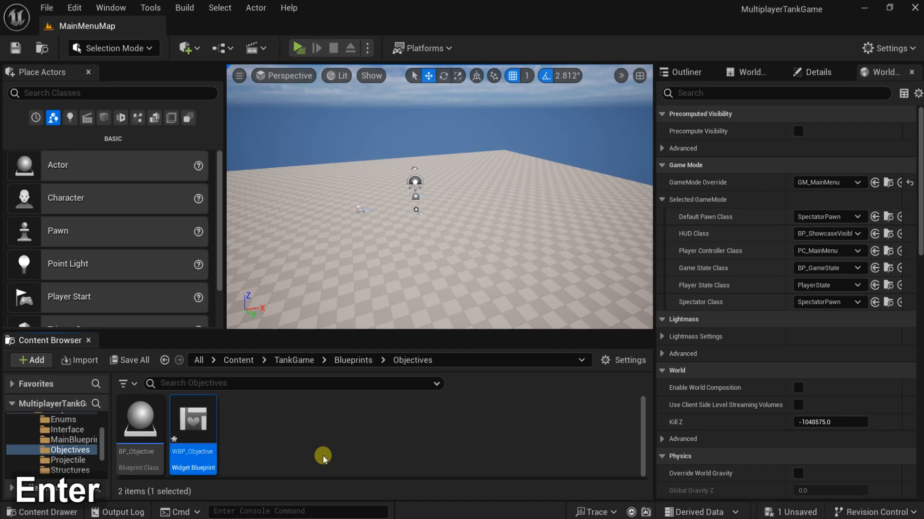
# Step: Open WBP_Objective, add a Vertical Box as its root widget, and compile
pyautogui.doubleClick(195, 428)
pyautogui.click(94, 48)
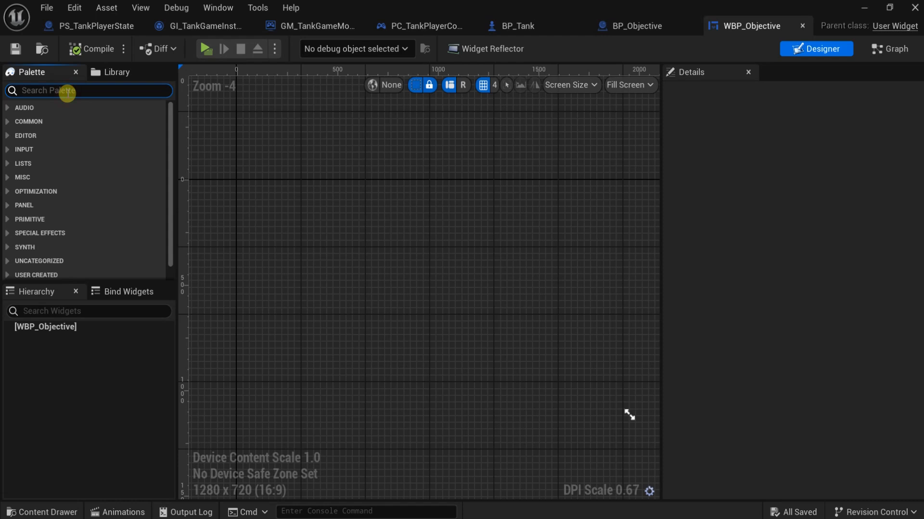
pyautogui.write('vert')
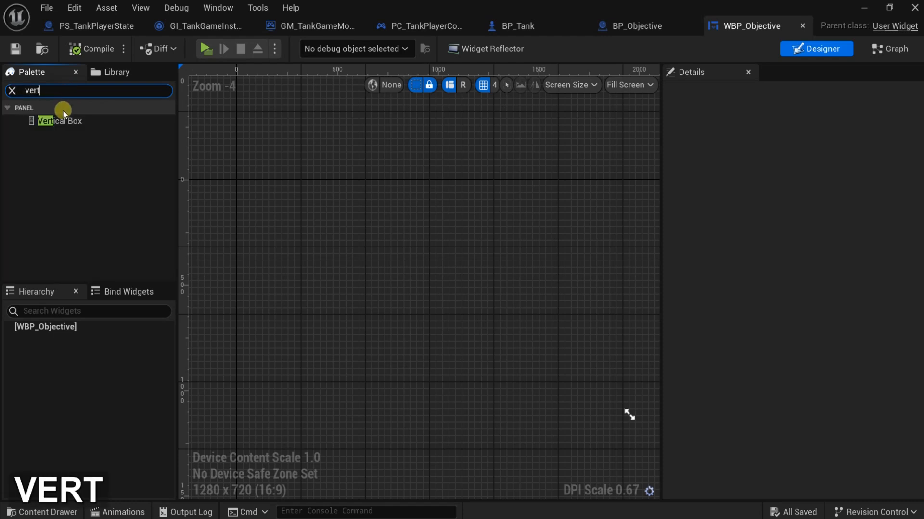
pyautogui.moveTo(62, 120); pyautogui.dragTo(80, 327)
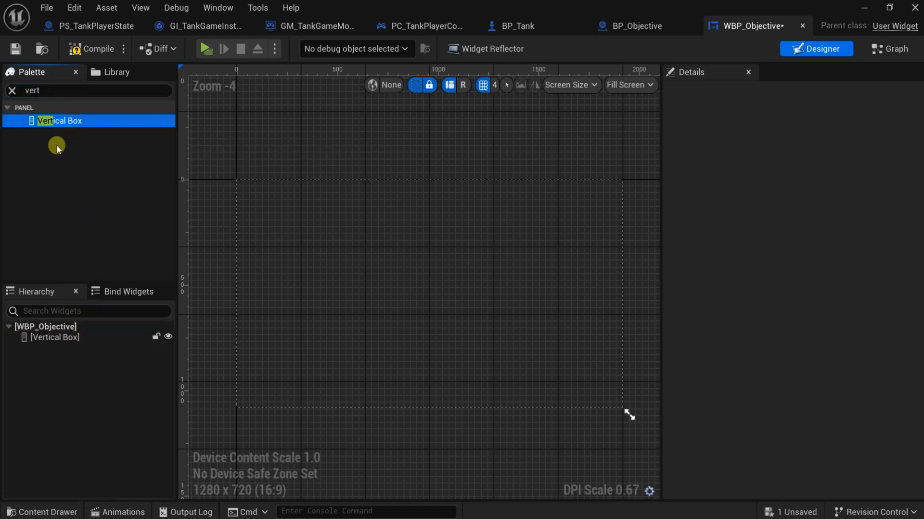
pyautogui.click(89, 49)
# Step: Add a Progress Bar and a Text widget inside the Vertical Box, with the text below the bar
pyautogui.click(12, 90)
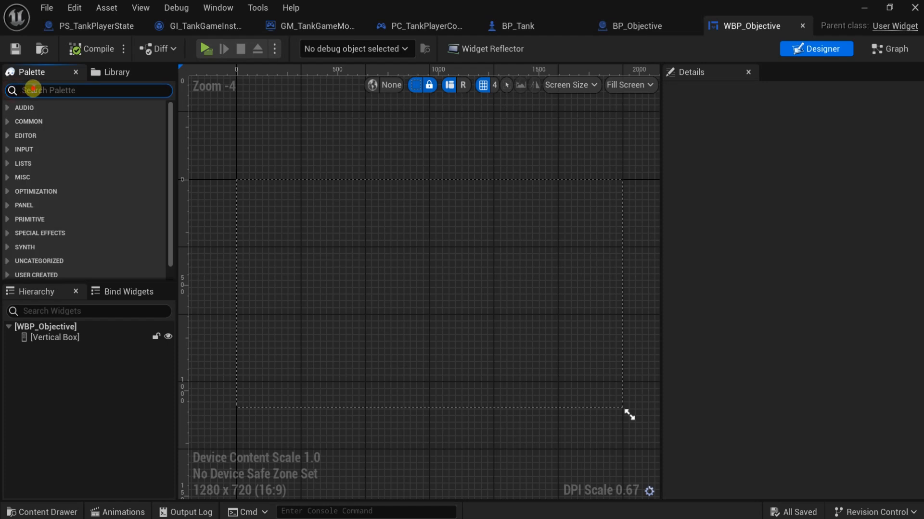
pyautogui.write('prog')
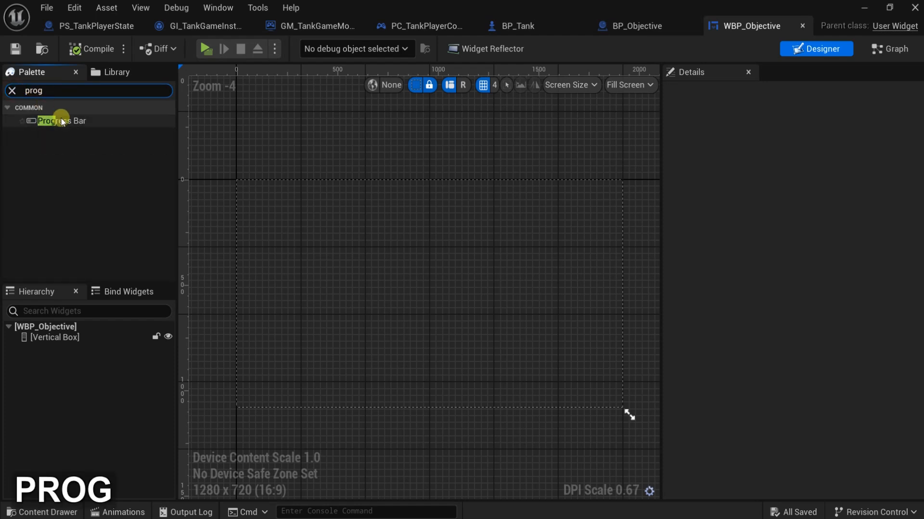
pyautogui.moveTo(62, 120); pyautogui.dragTo(71, 333)
pyautogui.click(65, 91)
pyautogui.write('text')
pyautogui.moveTo(45, 133); pyautogui.dragTo(74, 338)
# Step: Rename the progress bar to Capture Progress
pyautogui.click(66, 347)
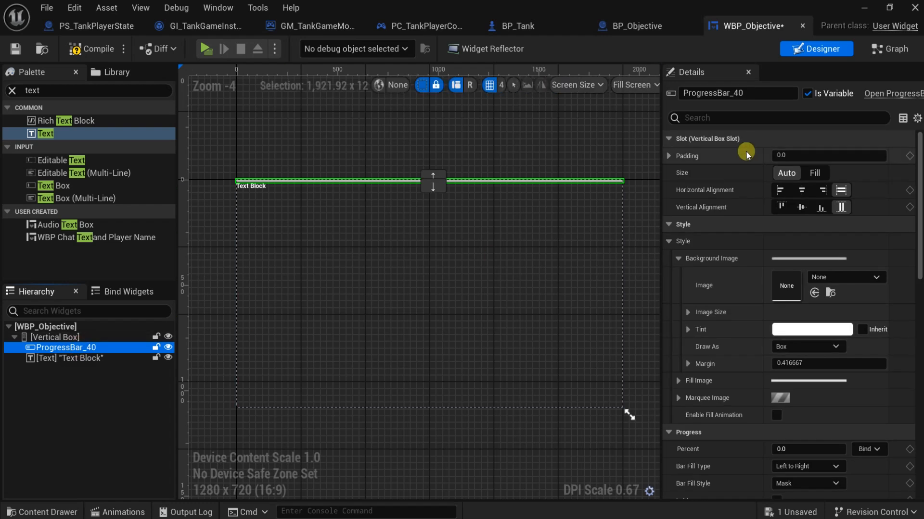
pyautogui.click(765, 93)
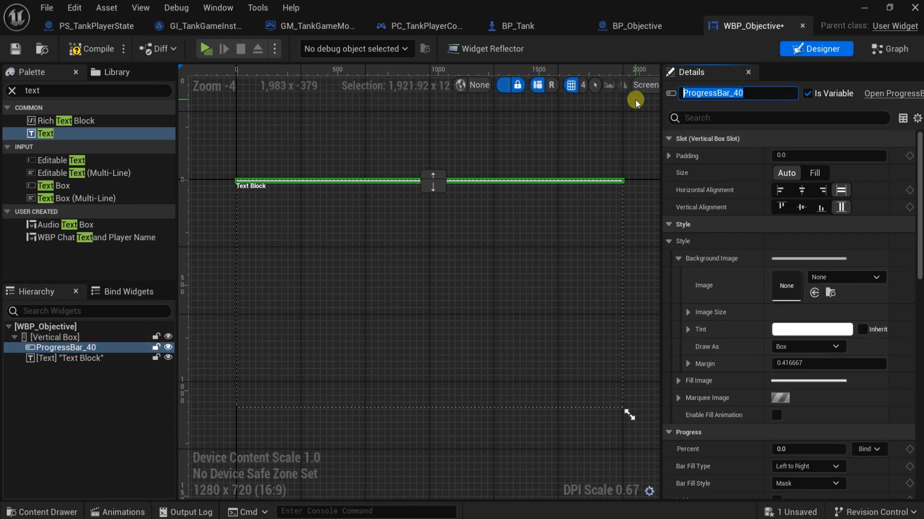
pyautogui.write('Ca')
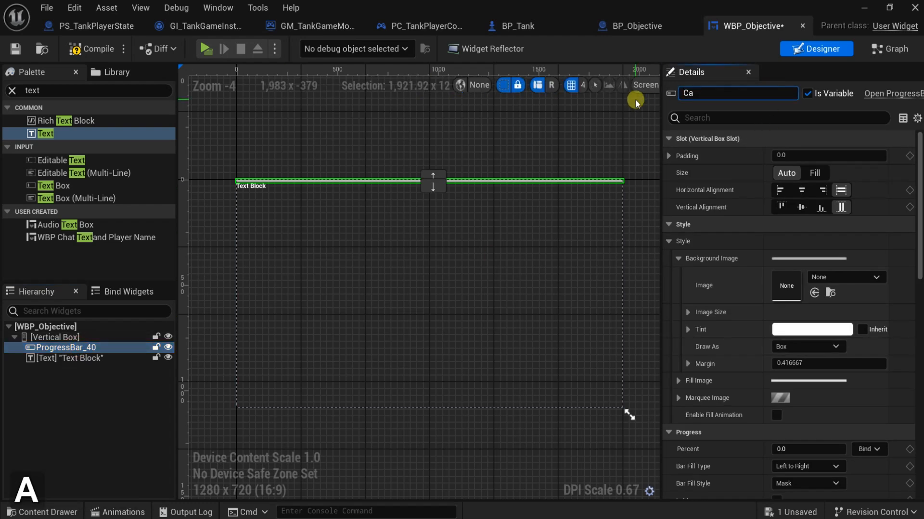
pyautogui.write('pture ')
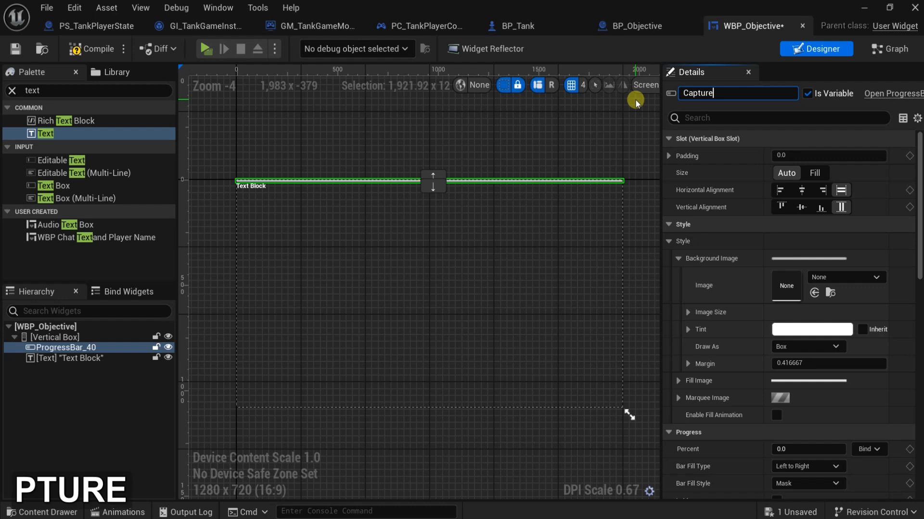
pyautogui.write('P')
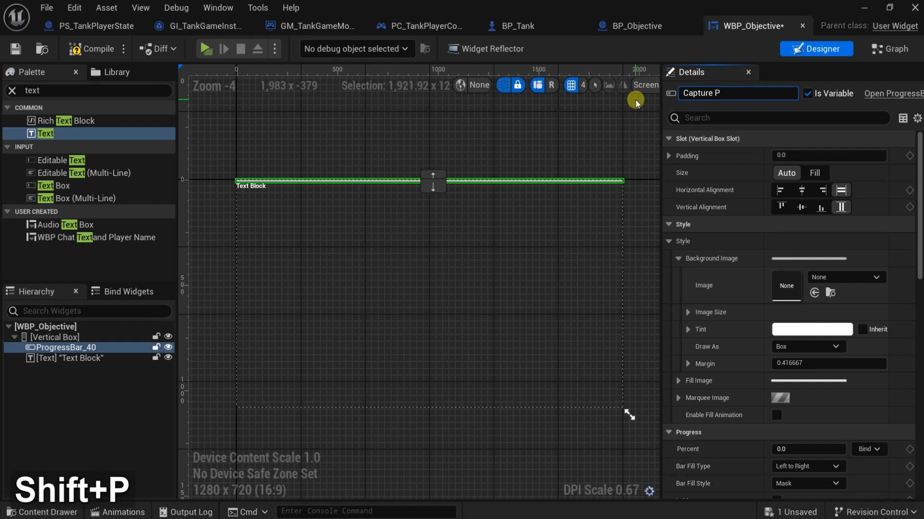
pyautogui.write('rogress')
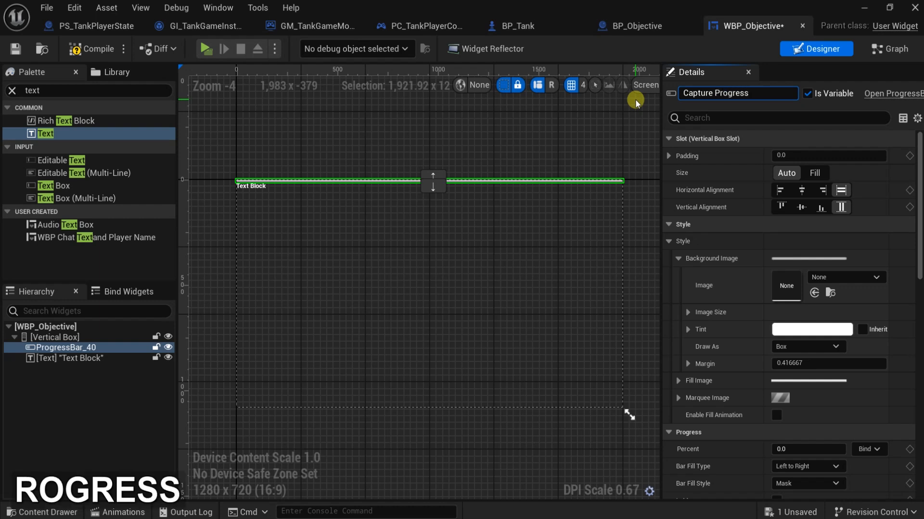
pyautogui.press('Return')
# Step: Expose the text block below the progress bar as a variable, rename it Objective Name, and compile
pyautogui.click(77, 358)
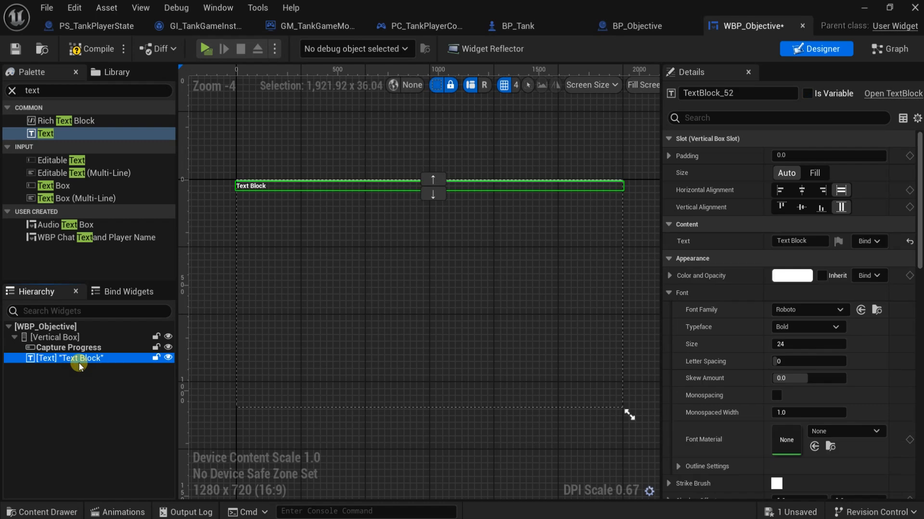
pyautogui.click(808, 94)
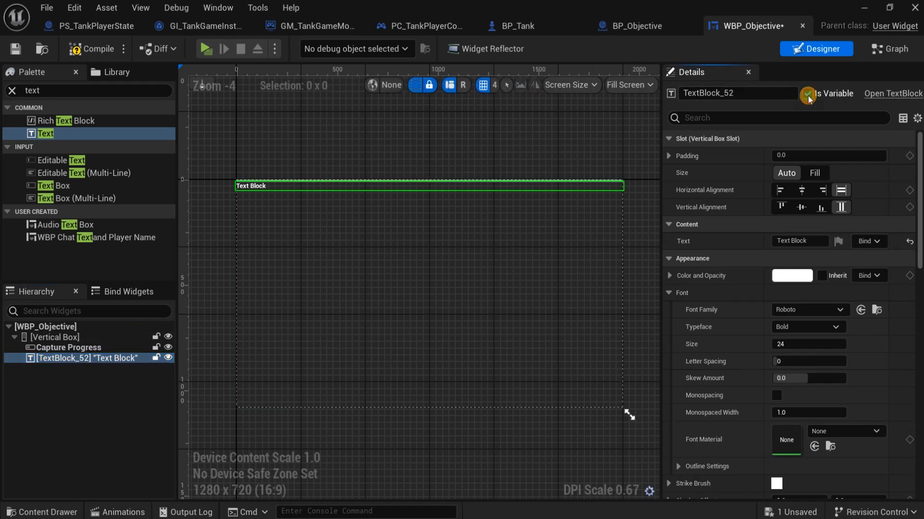
pyautogui.click(761, 94)
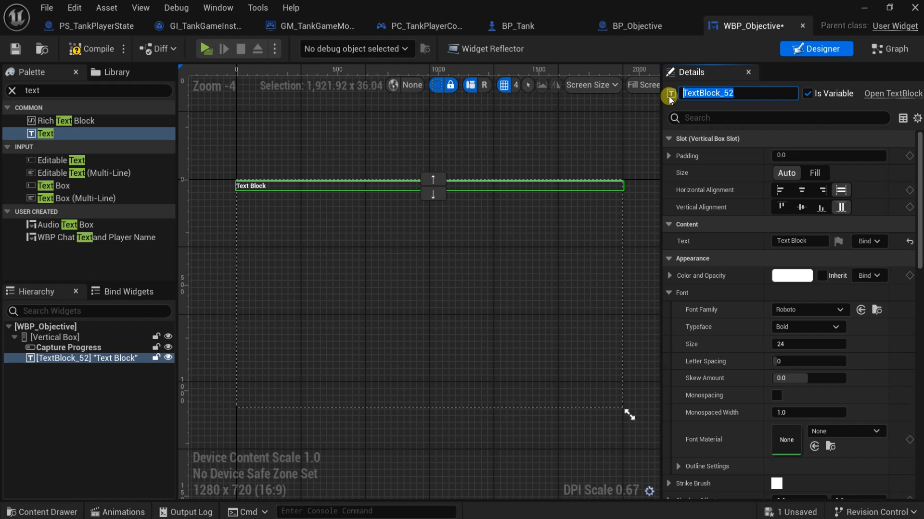
pyautogui.write('O')
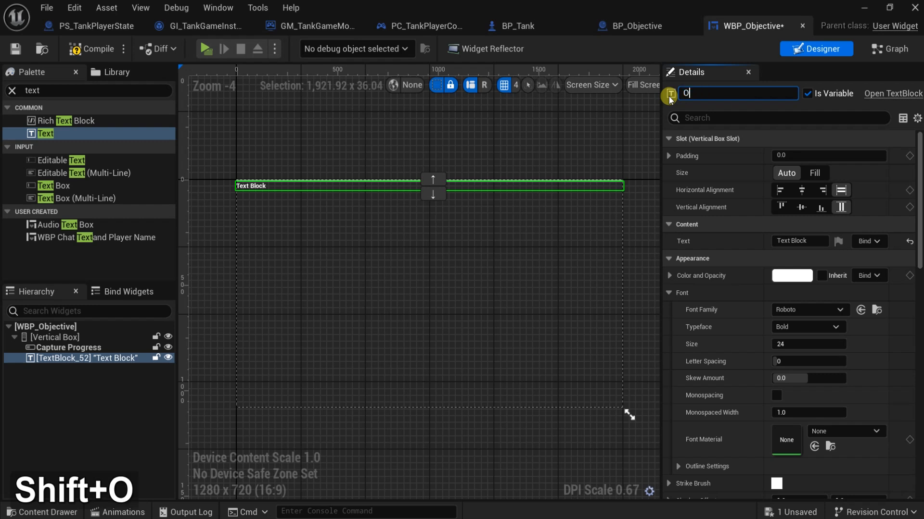
pyautogui.write('bjective Name')
pyautogui.press('Return')
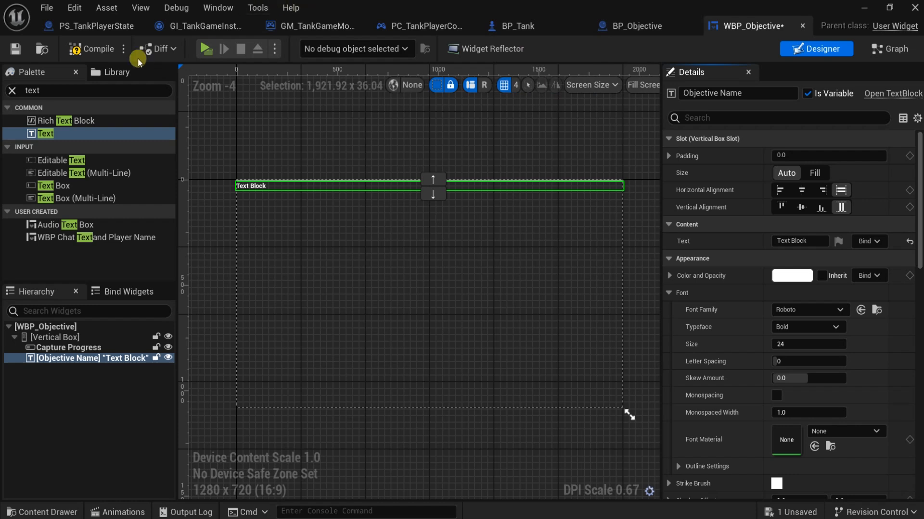
pyautogui.click(86, 48)
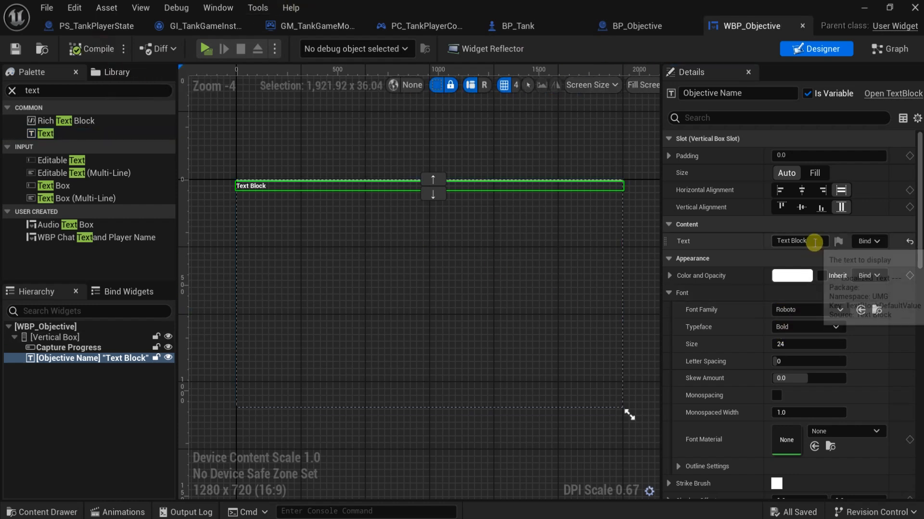
# Step: Set the Objective Name widget's displayed text to A and compile
pyautogui.click(809, 240)
pyautogui.write('A')
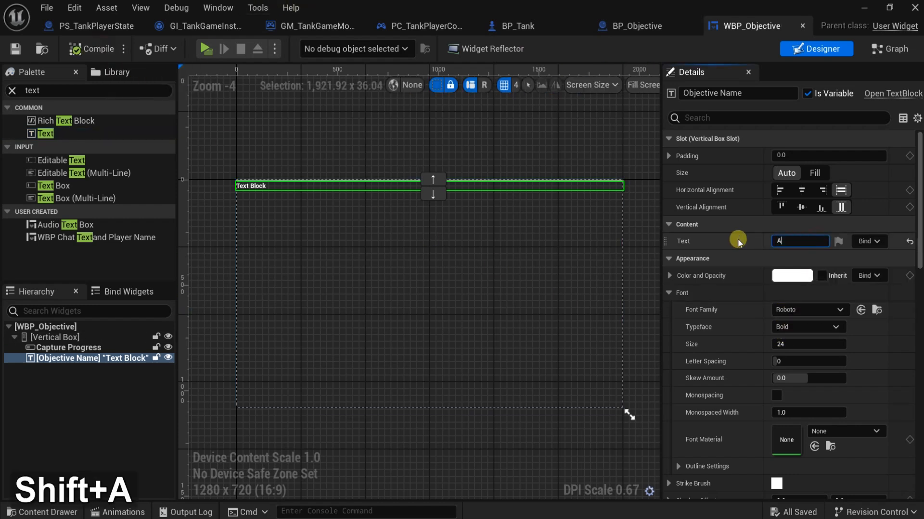
pyautogui.press('Return')
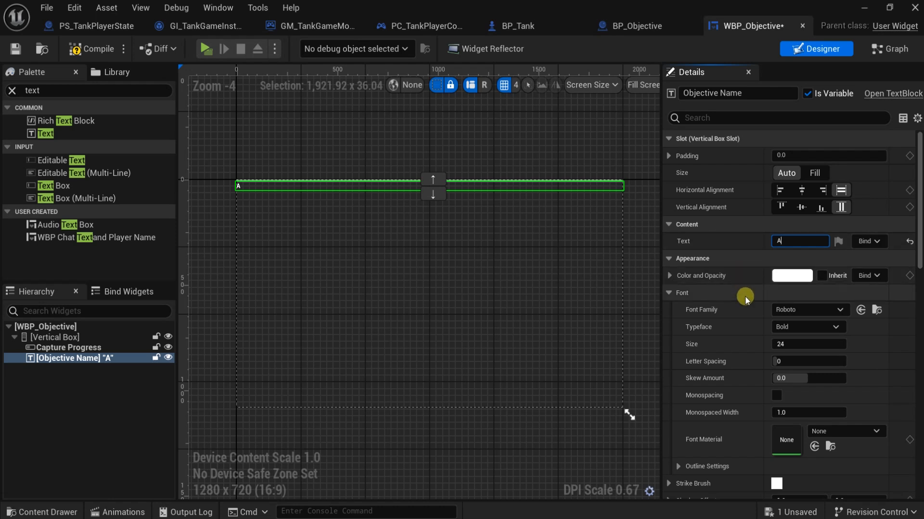
pyautogui.click(97, 50)
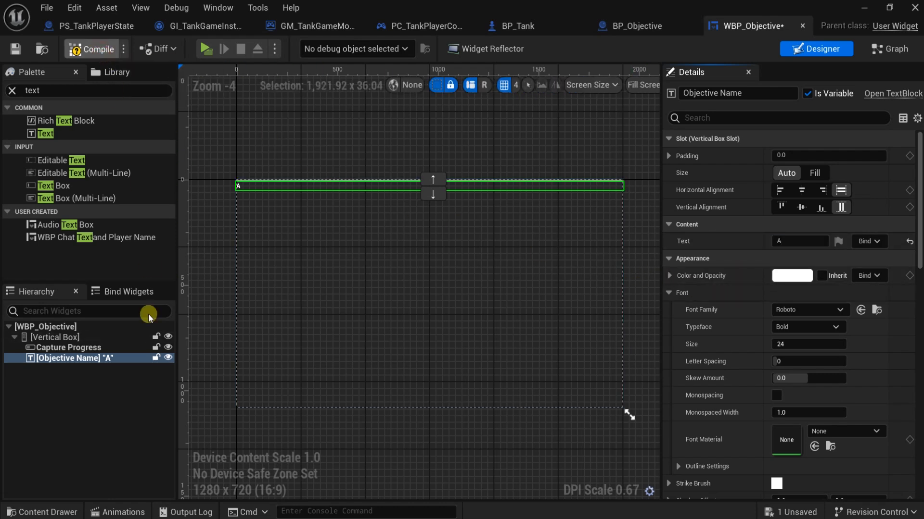
# Step: Set the Objective Name text's vertical box slot size to Fill with a value of 0.8
pyautogui.click(71, 348)
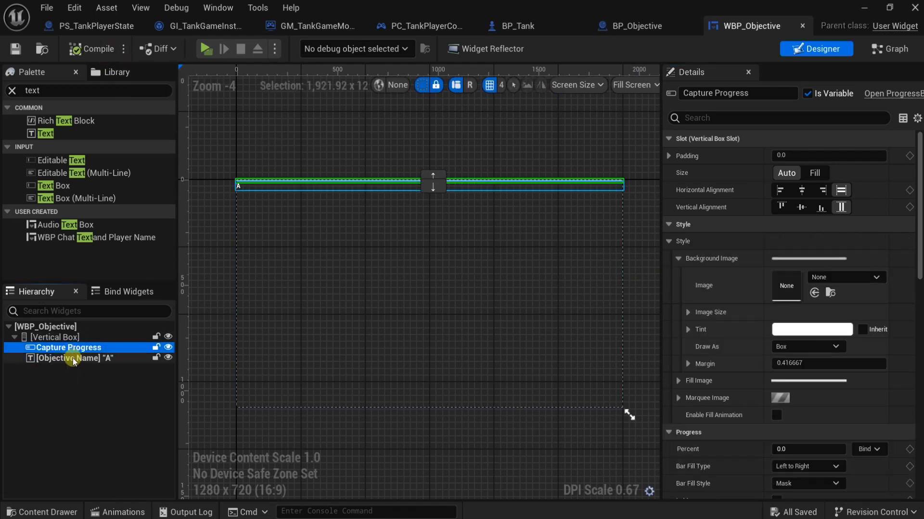
pyautogui.click(72, 359)
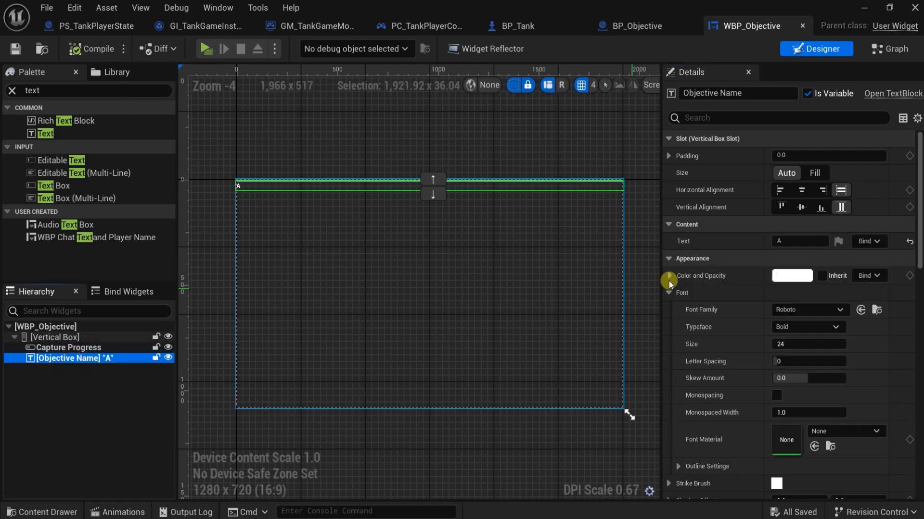
pyautogui.click(814, 173)
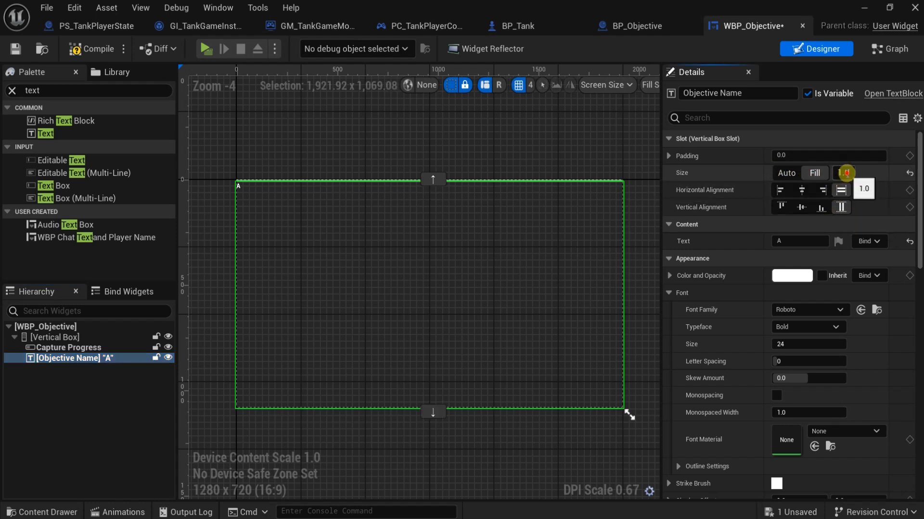
pyautogui.write('0.8')
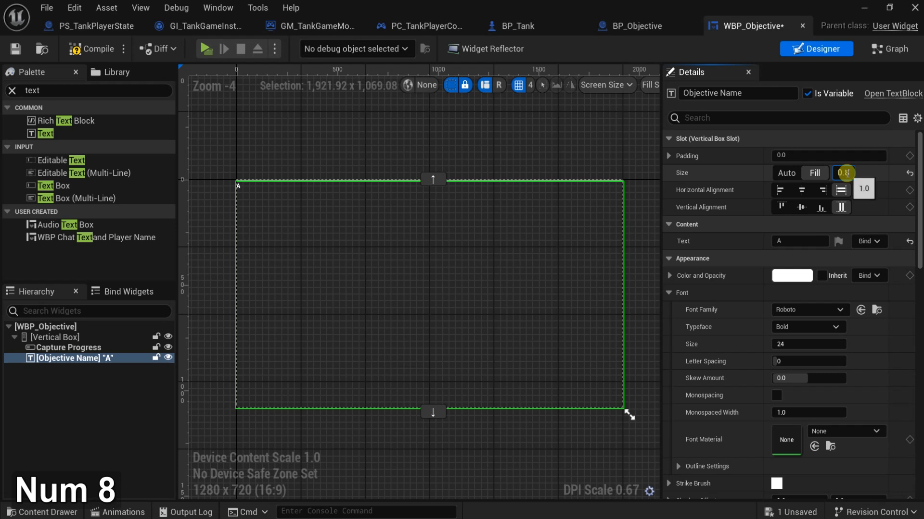
pyautogui.press('Return')
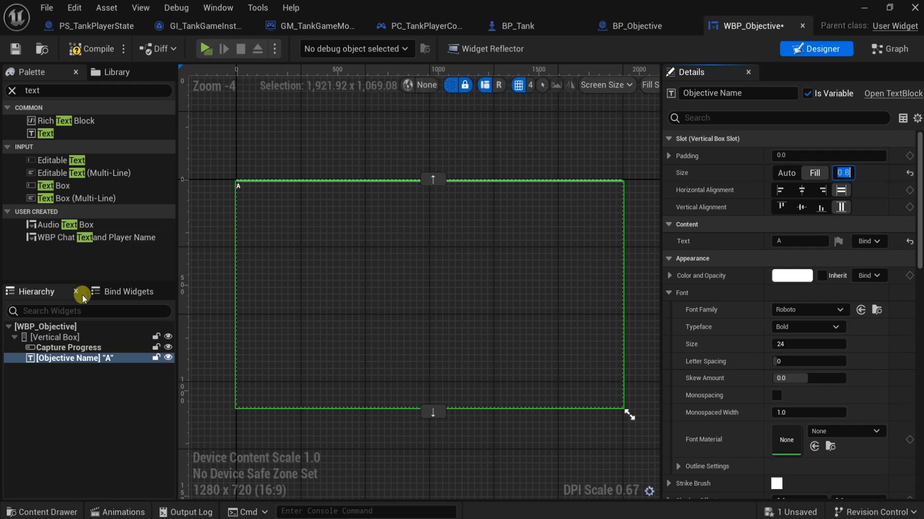
# Step: Set the Capture Progress bar's slot size to Fill with a value of 0.25
pyautogui.click(92, 347)
pyautogui.click(814, 173)
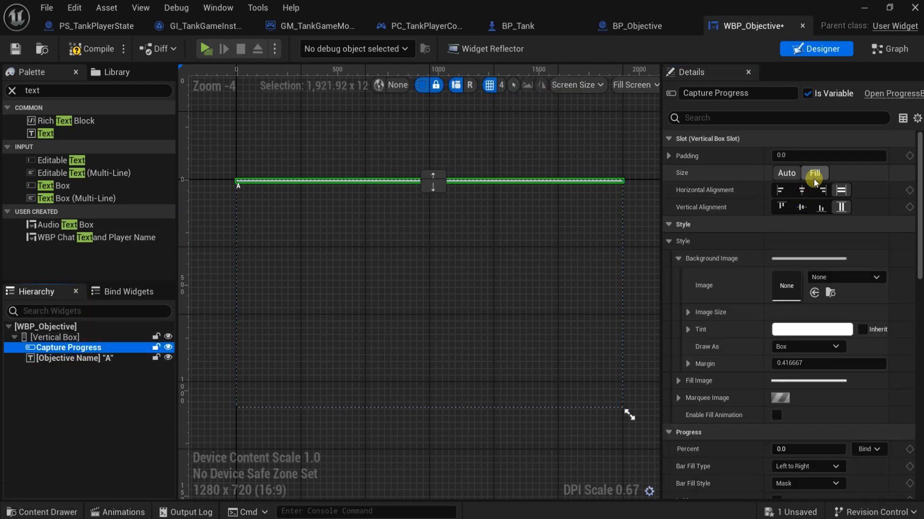
pyautogui.click(843, 173)
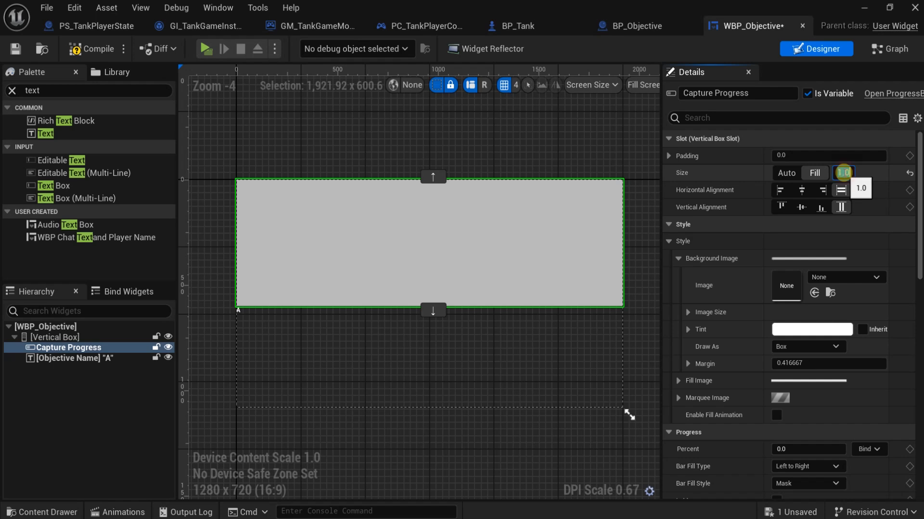
pyautogui.write('0.25')
pyautogui.press('Return')
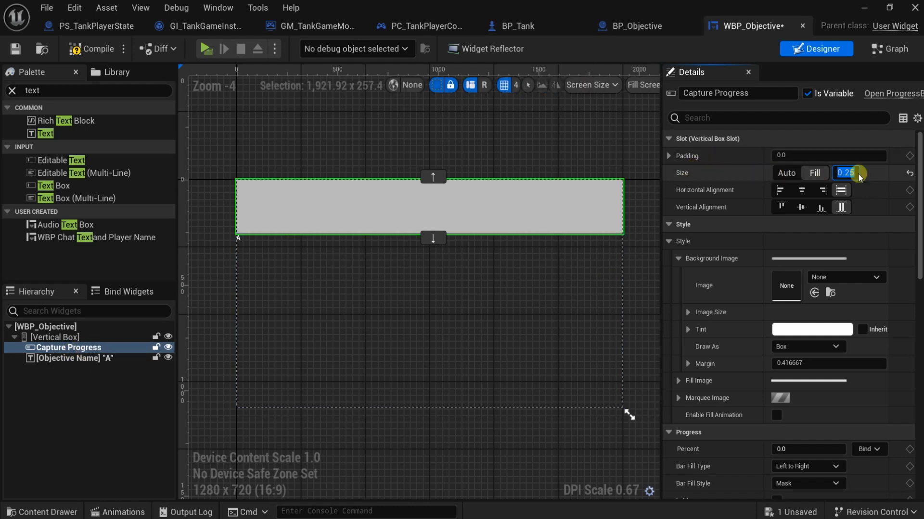
# Step: Try centred alignments and a 0.5 fill size on Capture Progress, then restore fill alignment in both directions and a 0.25 size
pyautogui.click(802, 189)
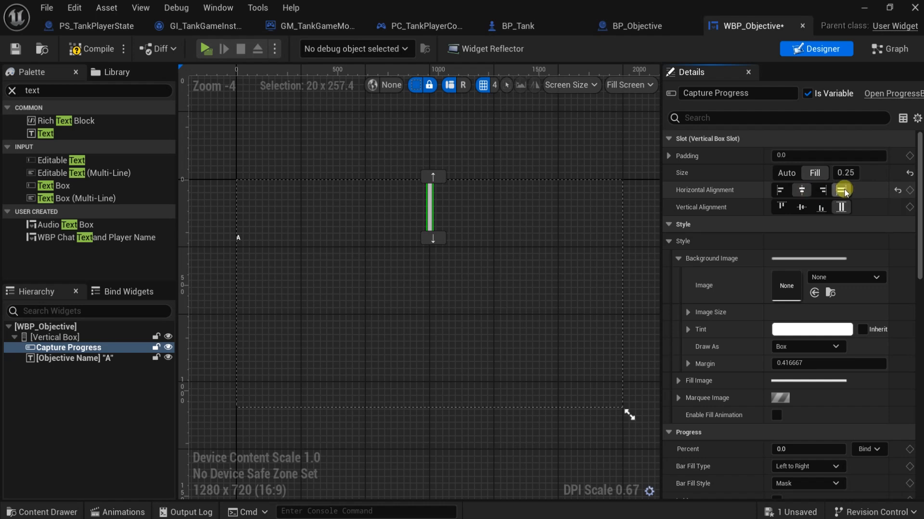
pyautogui.click(841, 189)
pyautogui.click(802, 208)
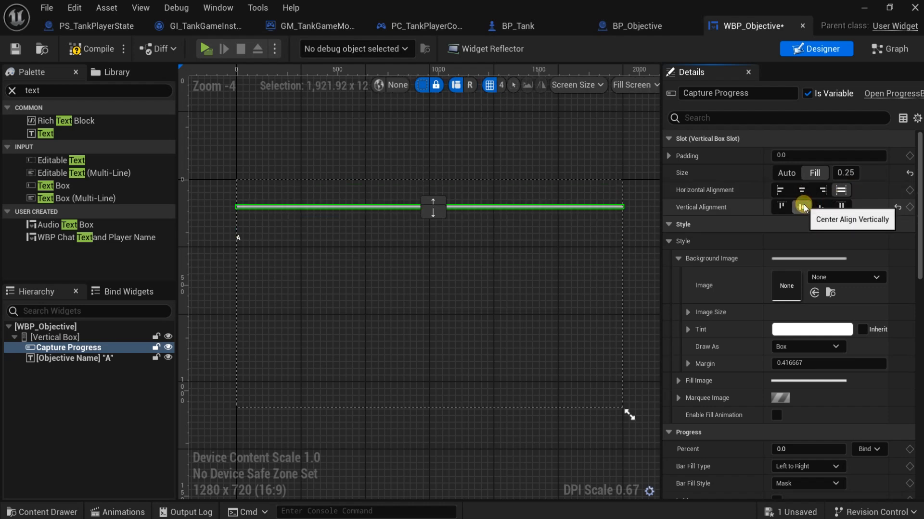
pyautogui.click(846, 173)
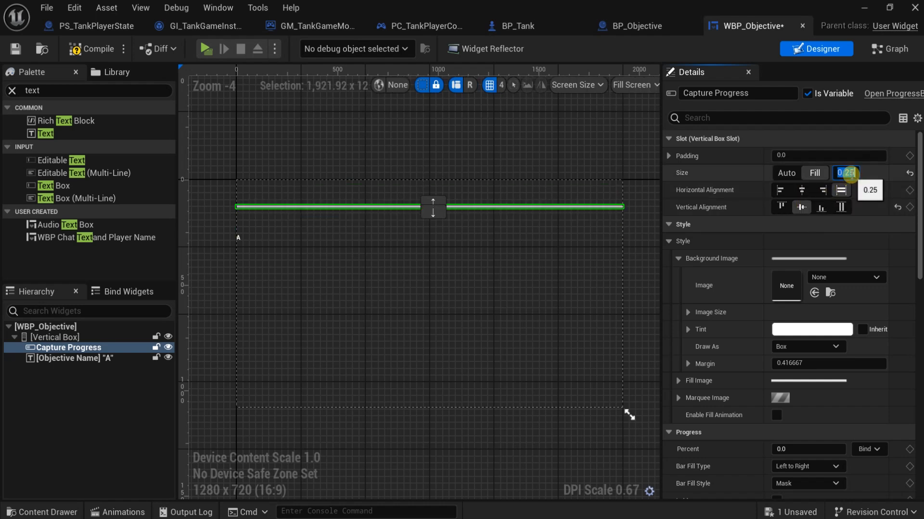
pyautogui.write('0.5')
pyautogui.press('Return')
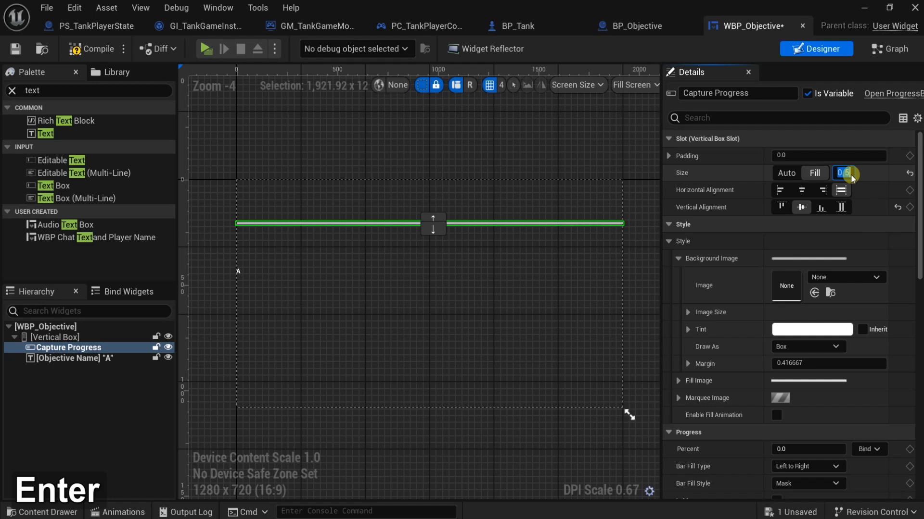
pyautogui.click(841, 208)
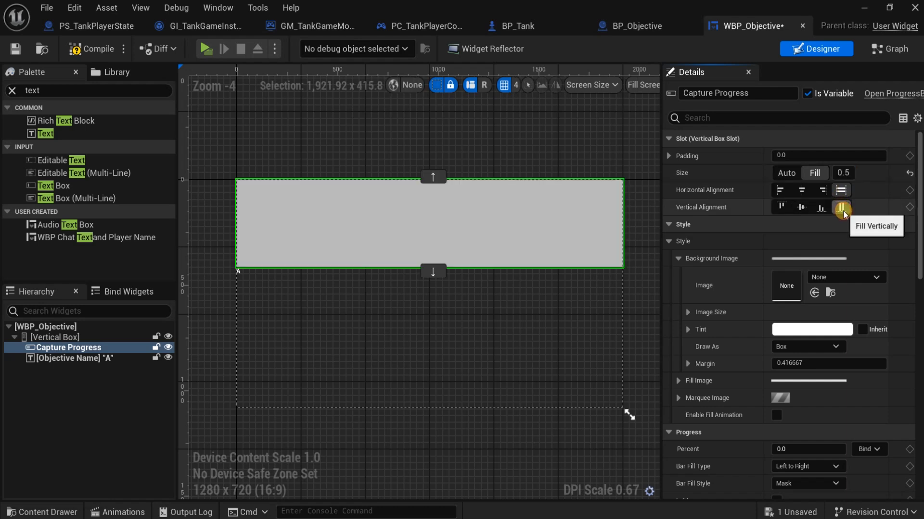
pyautogui.click(845, 173)
pyautogui.write('.25')
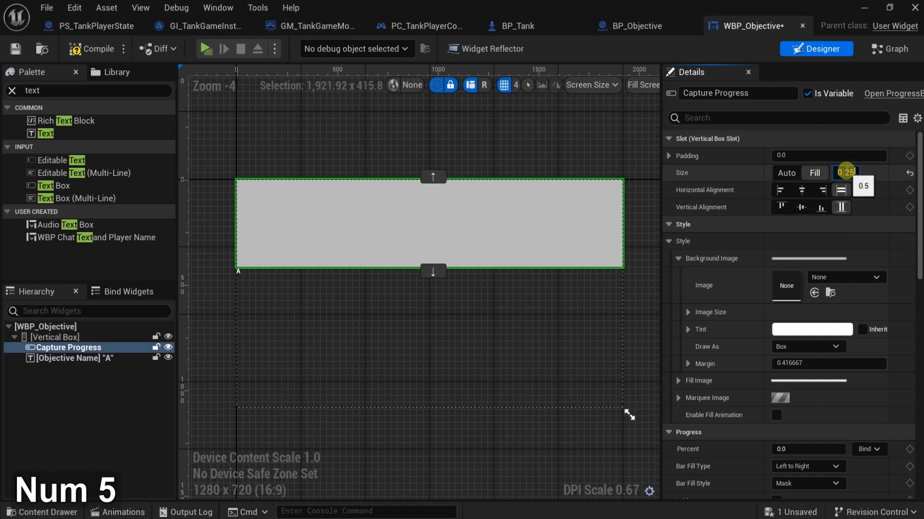
pyautogui.press('Return')
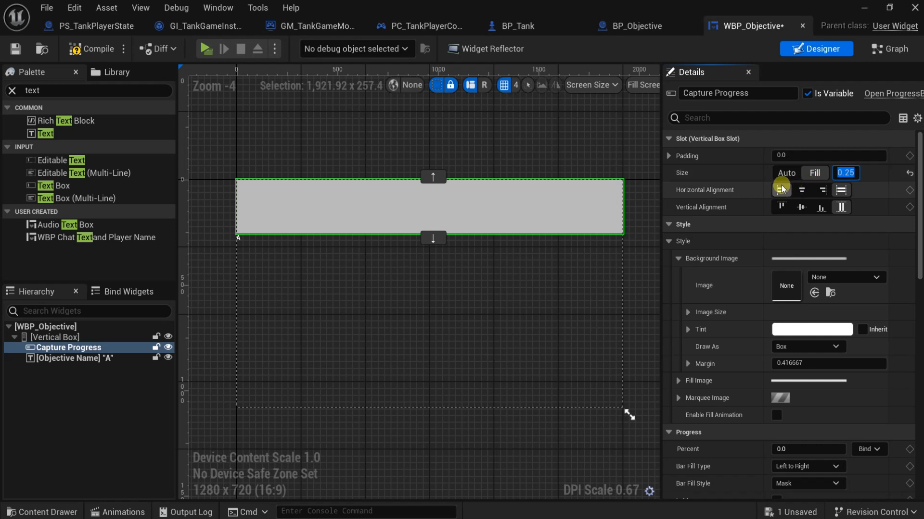
# Step: Set the Capture Progress bar's top and bottom slot padding to 5
pyautogui.click(668, 156)
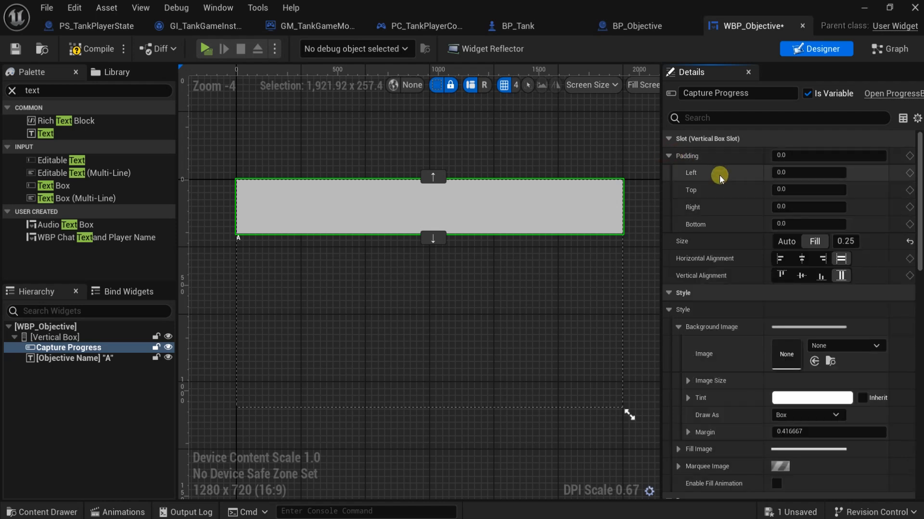
pyautogui.click(791, 189)
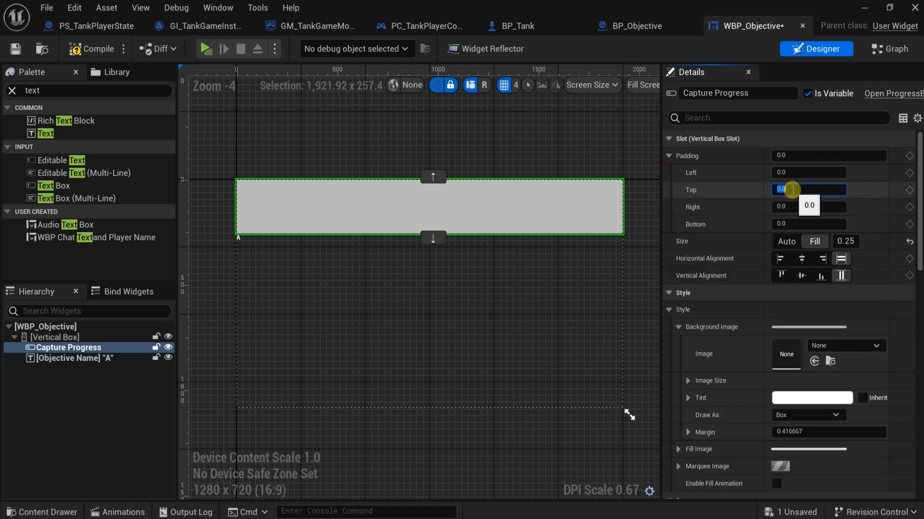
pyautogui.write('5')
pyautogui.press('Return')
pyautogui.click(784, 223)
pyautogui.write('5')
pyautogui.press('Return')
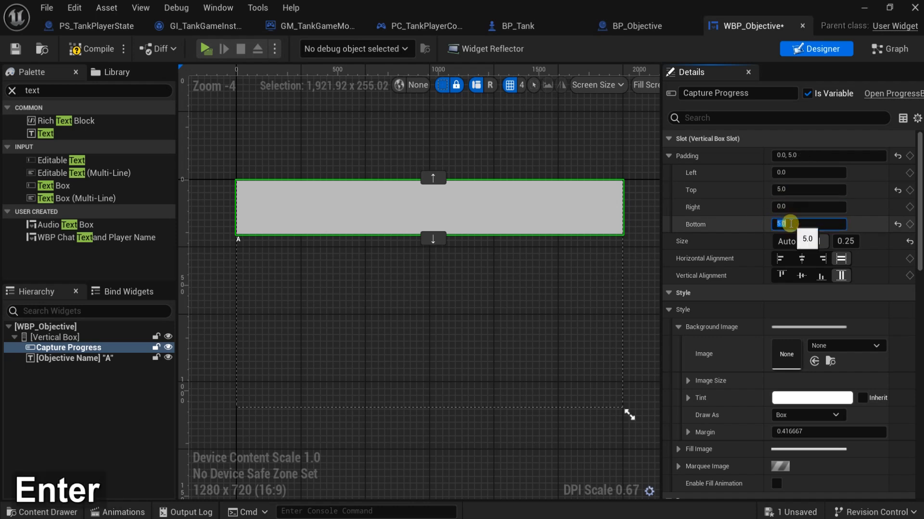
# Step: Try bottom paddings of 10 and 50 on Capture Progress, then set both its bottom and top padding to 100
pyautogui.write('10')
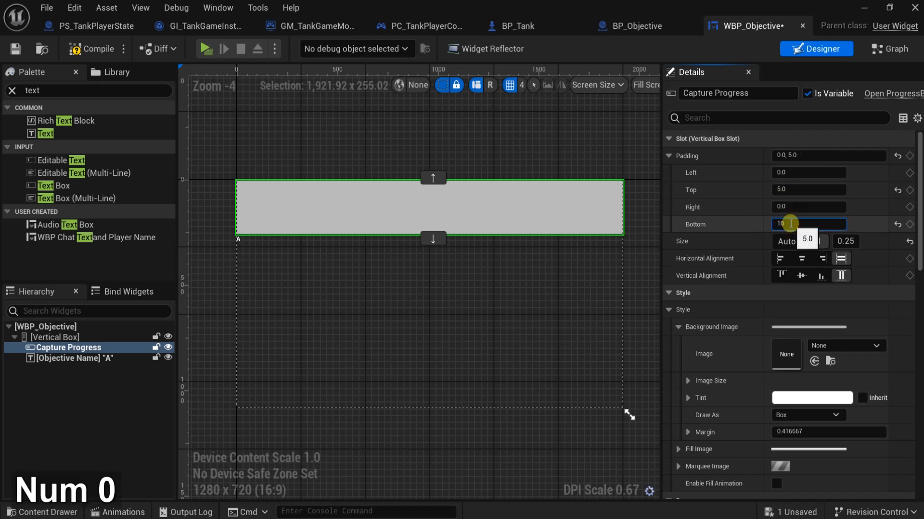
pyautogui.press('Return')
pyautogui.write('50')
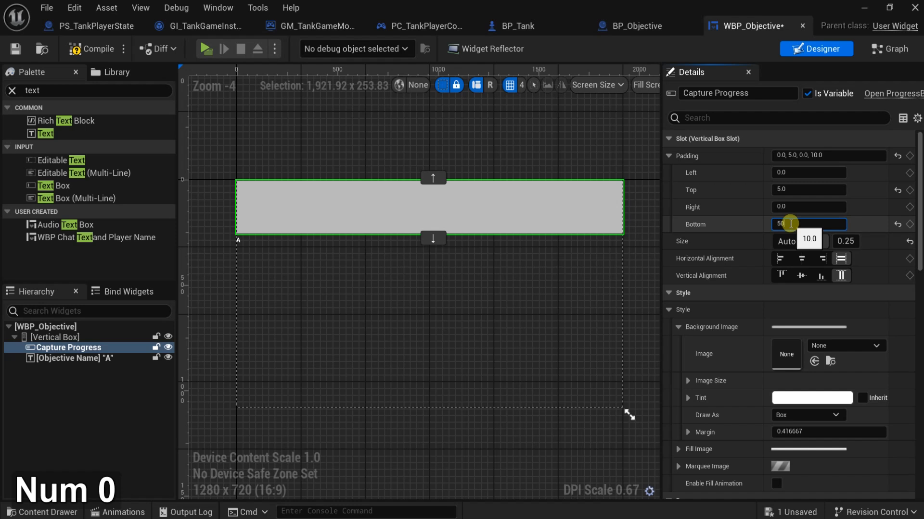
pyautogui.press('Return')
pyautogui.write('100')
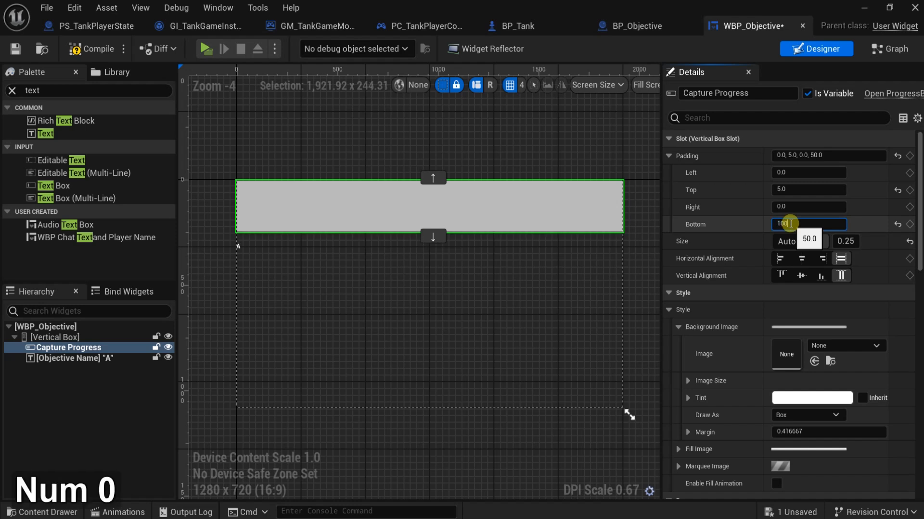
pyautogui.press('Return')
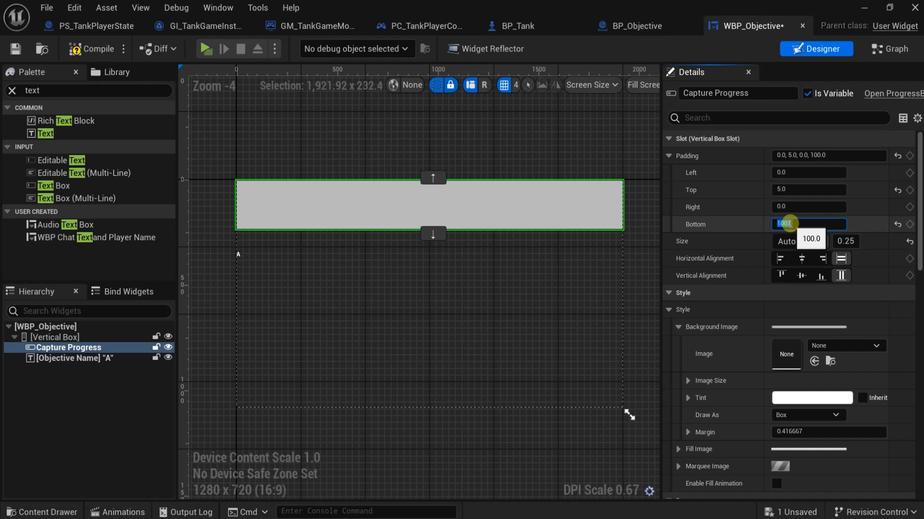
pyautogui.click(797, 189)
pyautogui.write('1')
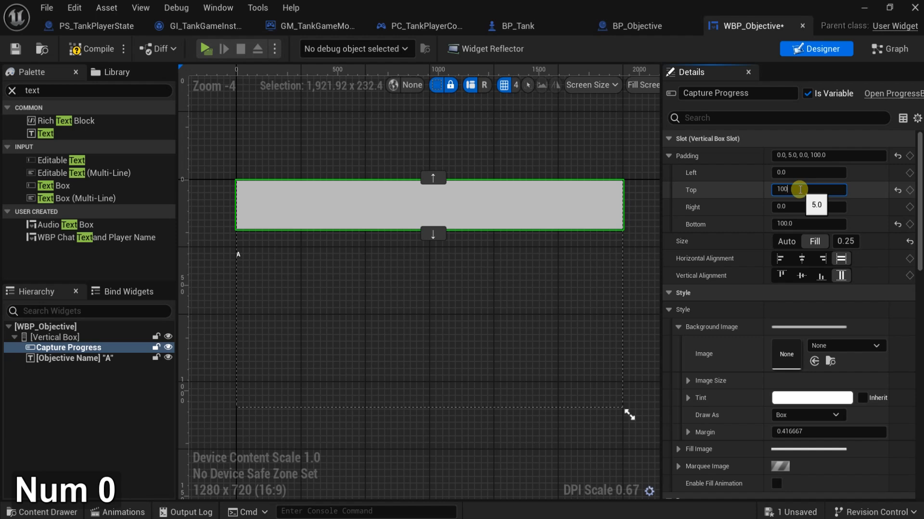
pyautogui.write('00')
pyautogui.press('Return')
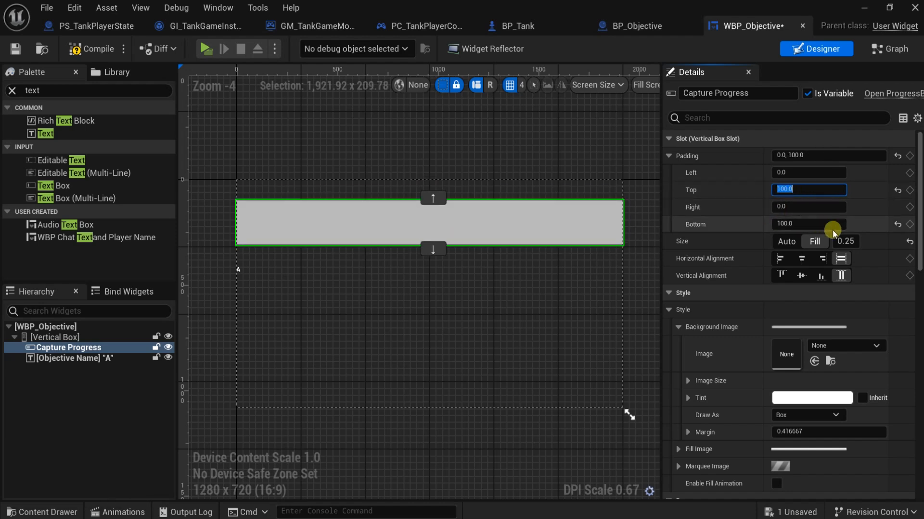
# Step: Reduce the Capture Progress bar's fill size to 0.1 and compile the widget
pyautogui.click(848, 241)
pyautogui.write('0.')
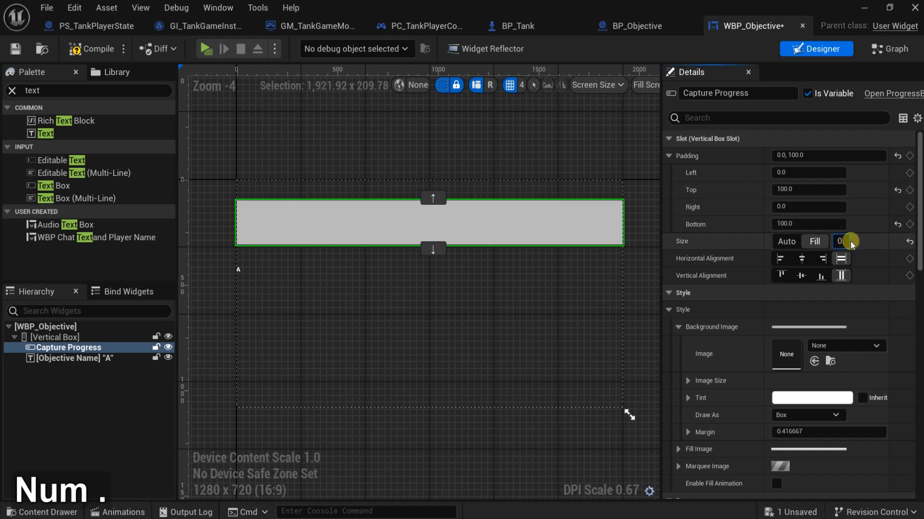
pyautogui.write('1')
pyautogui.press('Return')
pyautogui.click(82, 50)
# Step: Enlarge the Objective Name text's font size to 600 and centre its justification
pyautogui.click(244, 245)
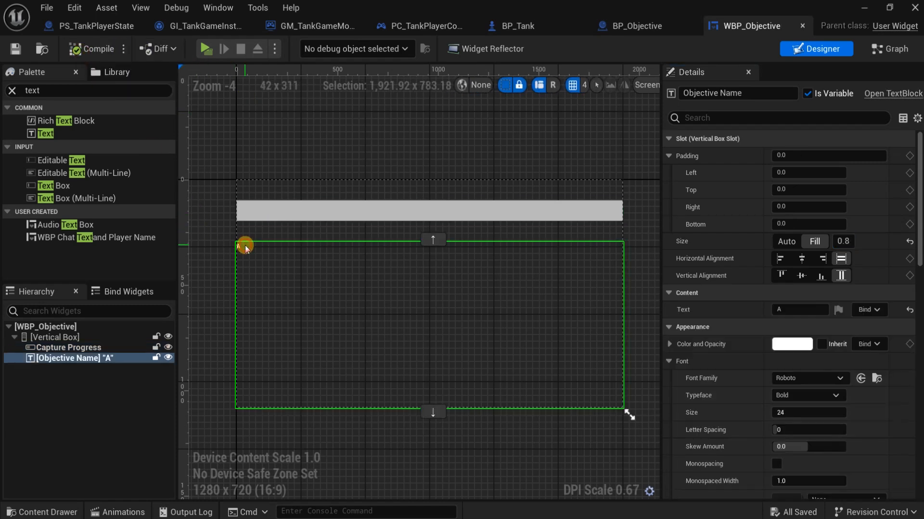
pyautogui.moveTo(782, 412); pyautogui.dragTo(816, 412)
pyautogui.scroll(-3, 748, 415)
pyautogui.scroll(-3, 753, 415)
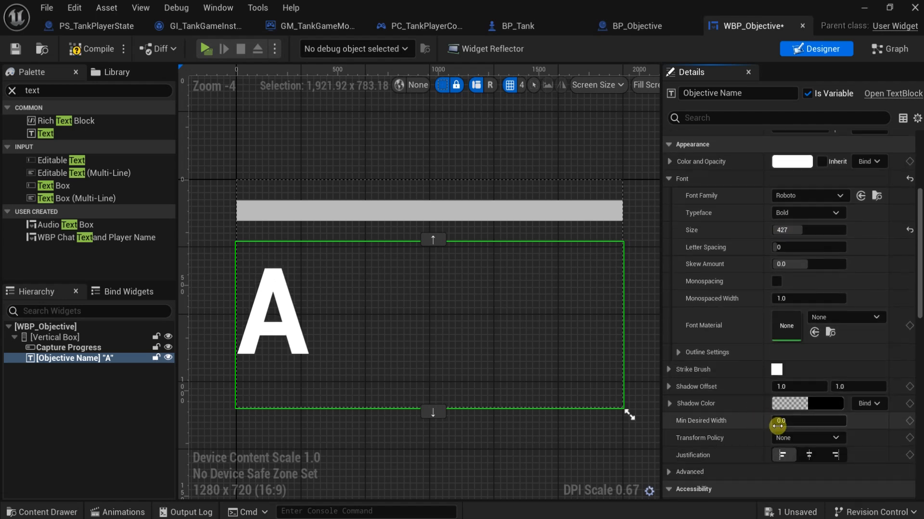
pyautogui.click(807, 456)
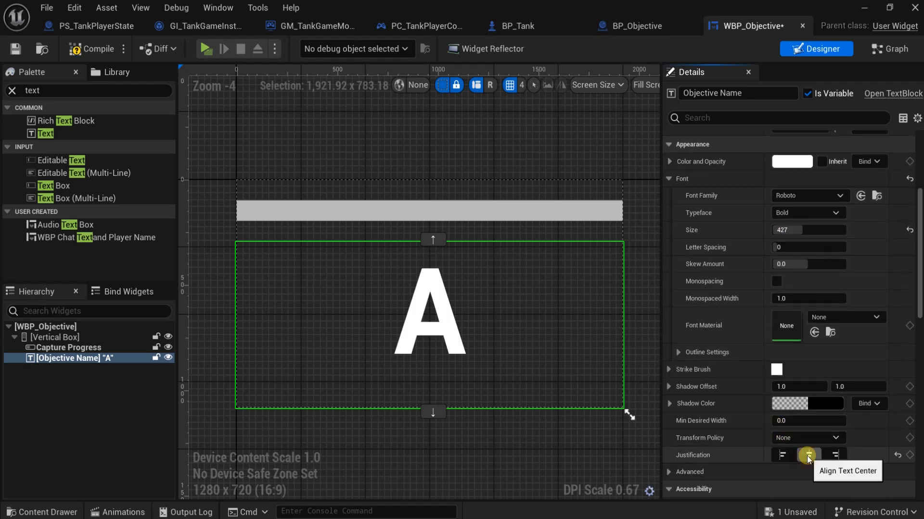
pyautogui.scroll(3, 772, 330)
pyautogui.moveTo(786, 312); pyautogui.dragTo(794, 312)
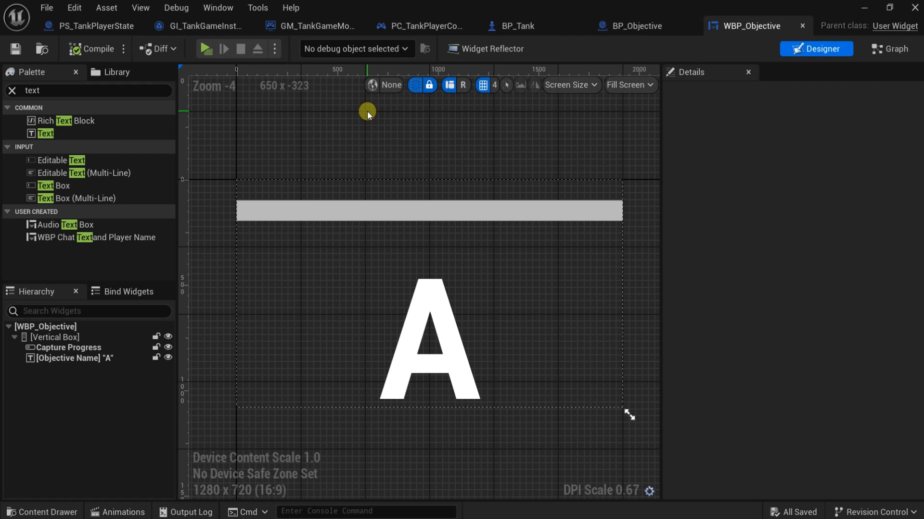
# Step: Set the Objective Name text's bottom slot padding to 100
pyautogui.click(437, 330)
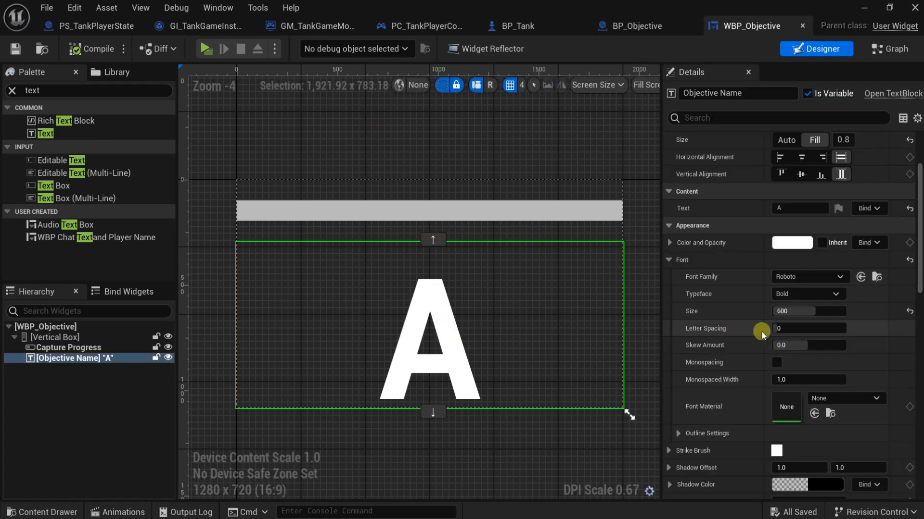
pyautogui.scroll(-3, 738, 354)
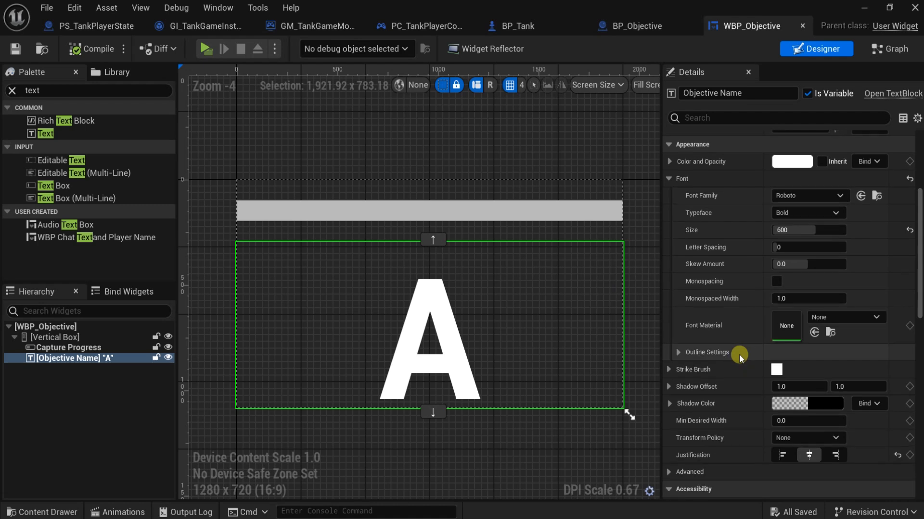
pyautogui.scroll(-2, 739, 354)
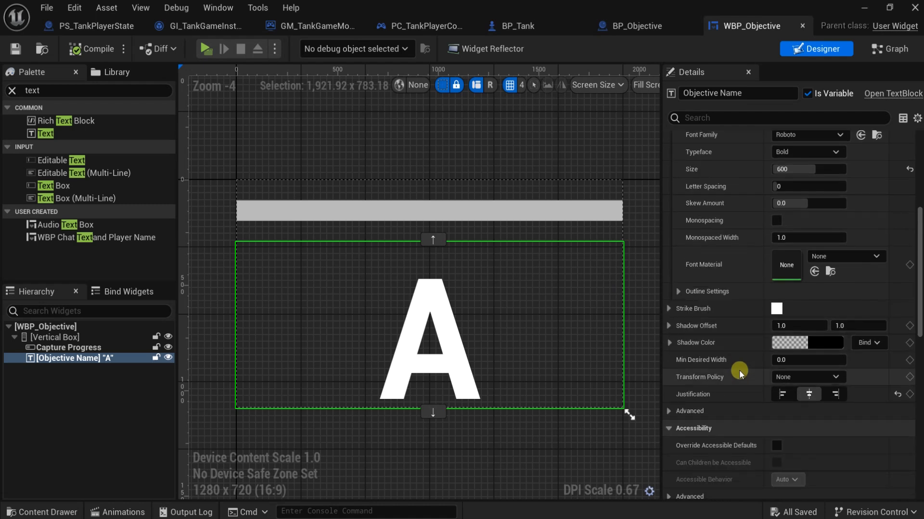
pyautogui.scroll(9, 741, 369)
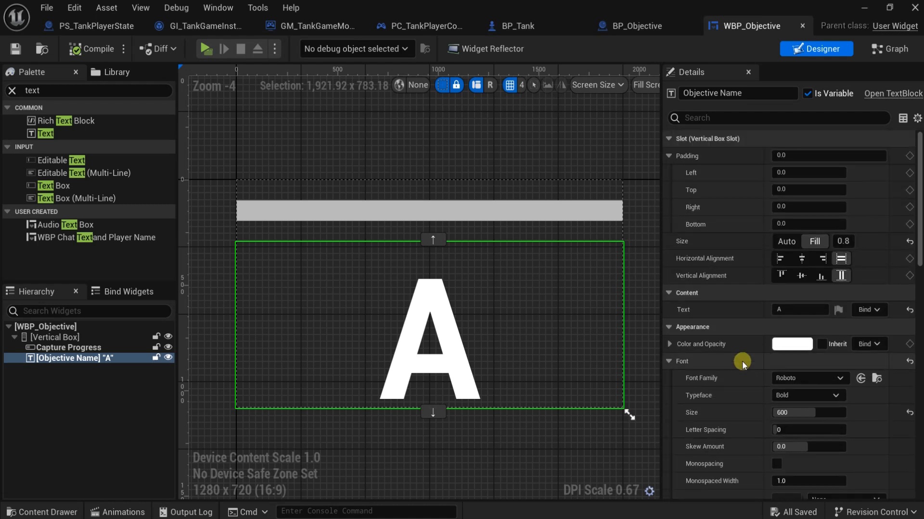
pyautogui.click(787, 224)
pyautogui.write('1')
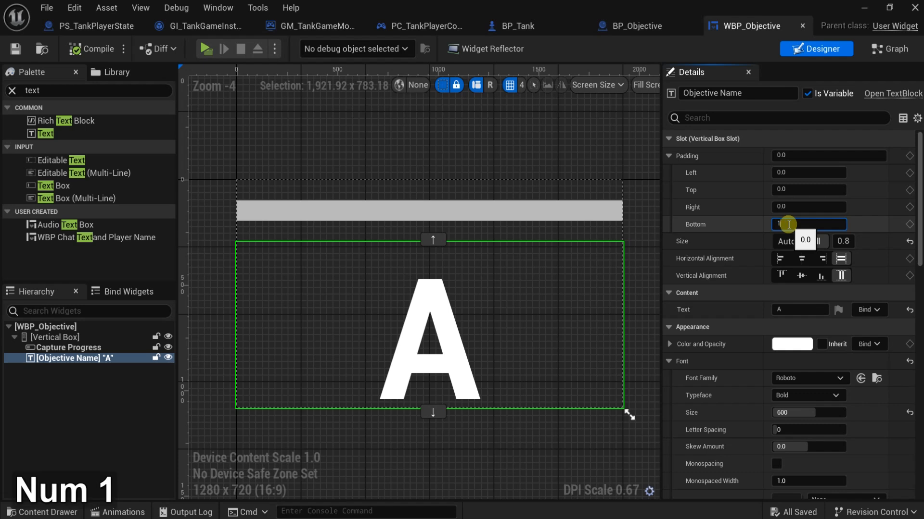
pyautogui.write('00')
pyautogui.press('Return')
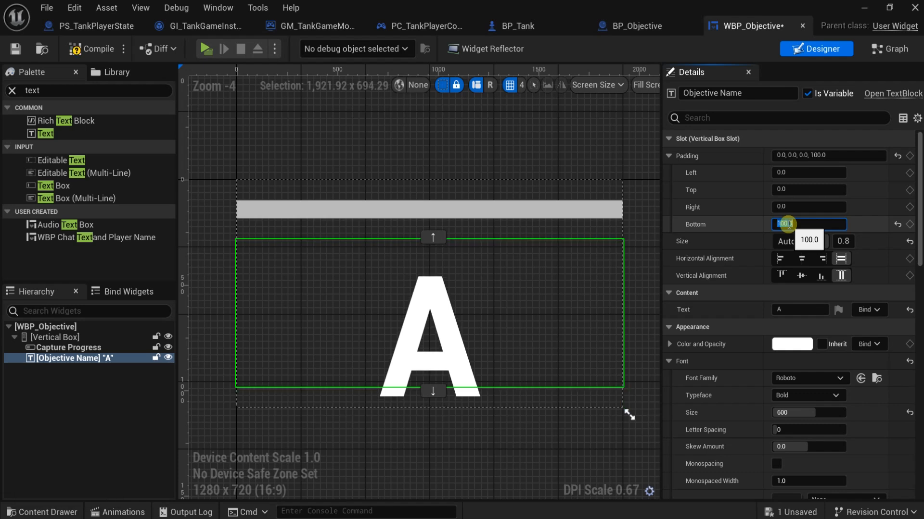
# Step: Try a fill size of 1.5 on Objective Name, then set it to 1.0 and compile the widget
pyautogui.click(844, 241)
pyautogui.write('1')
pyautogui.press('Return')
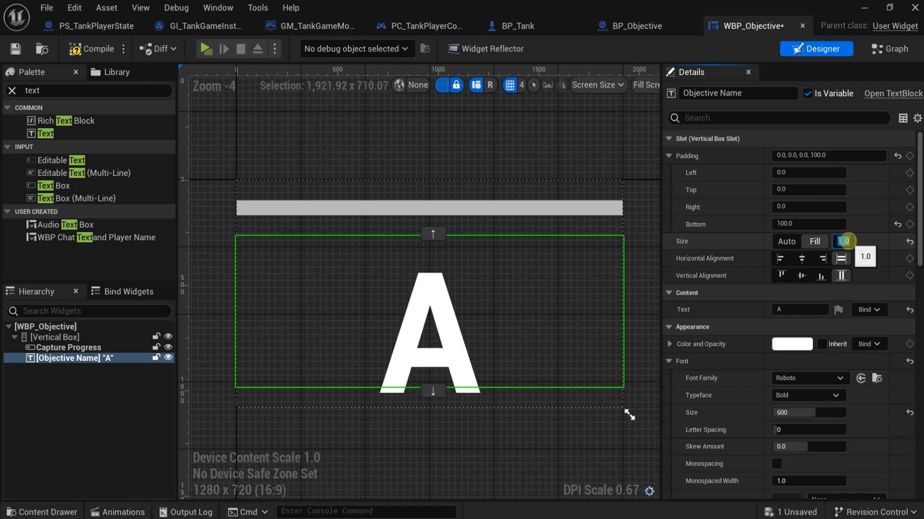
pyautogui.write('1.5')
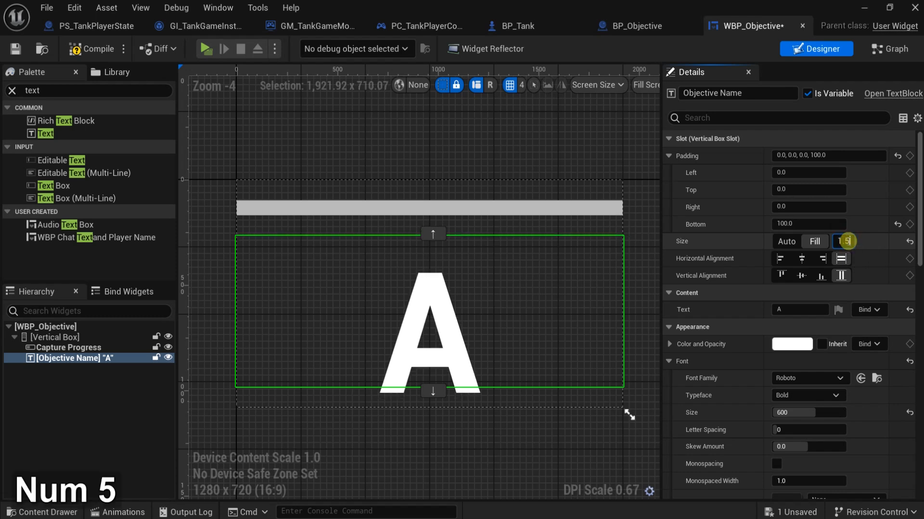
pyautogui.press('Return')
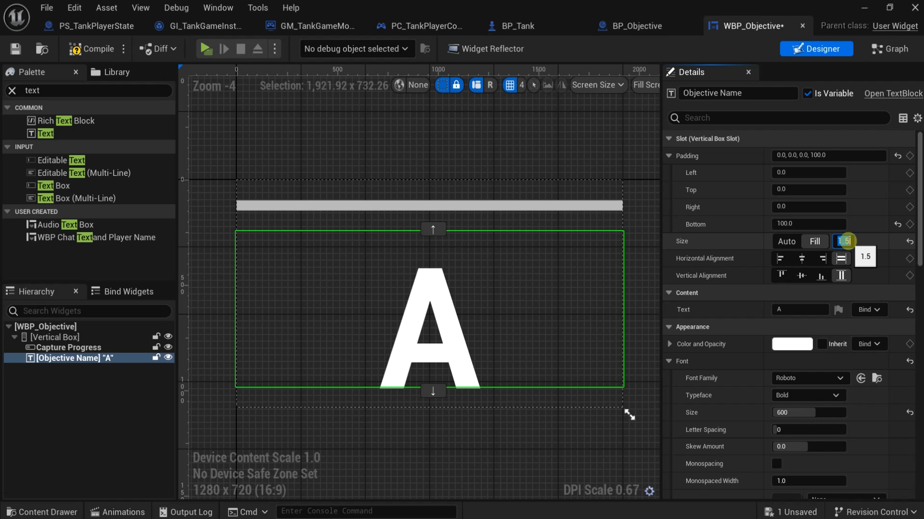
pyautogui.write('1')
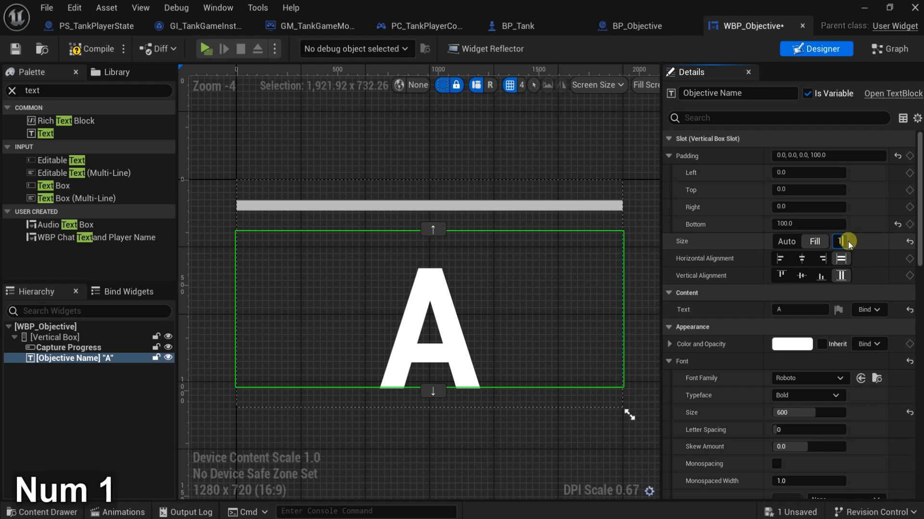
pyautogui.press('Return')
pyautogui.click(611, 163)
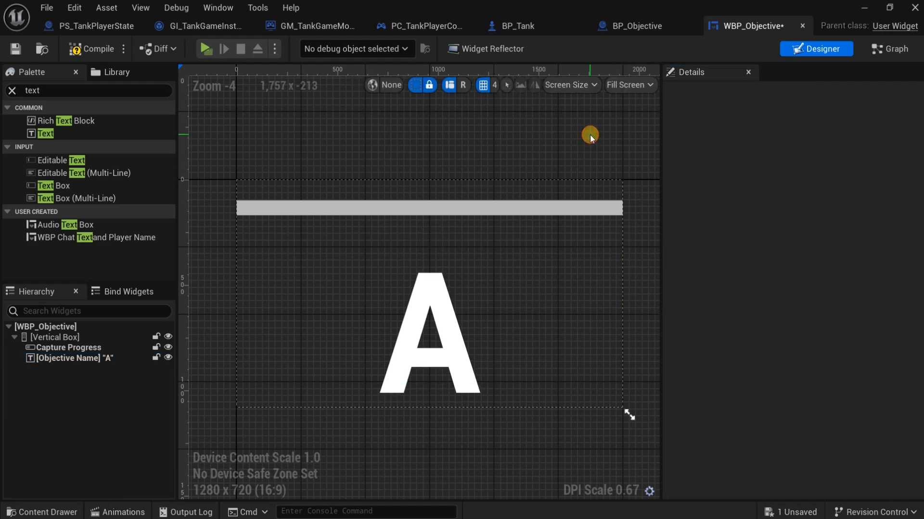
pyautogui.scroll(-1, 463, 407)
pyautogui.click(83, 47)
# Step: Centre the Objective Name text vertically within its slot
pyautogui.click(440, 344)
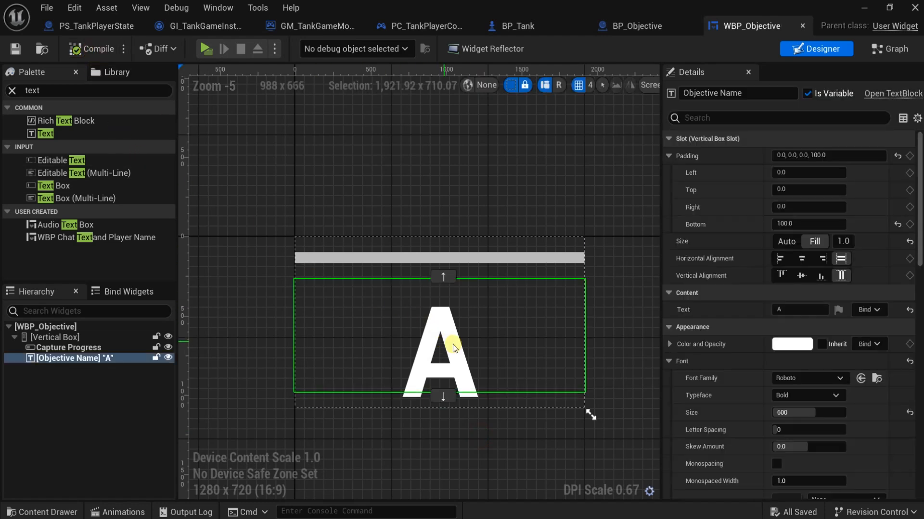
pyautogui.scroll(-3, 779, 406)
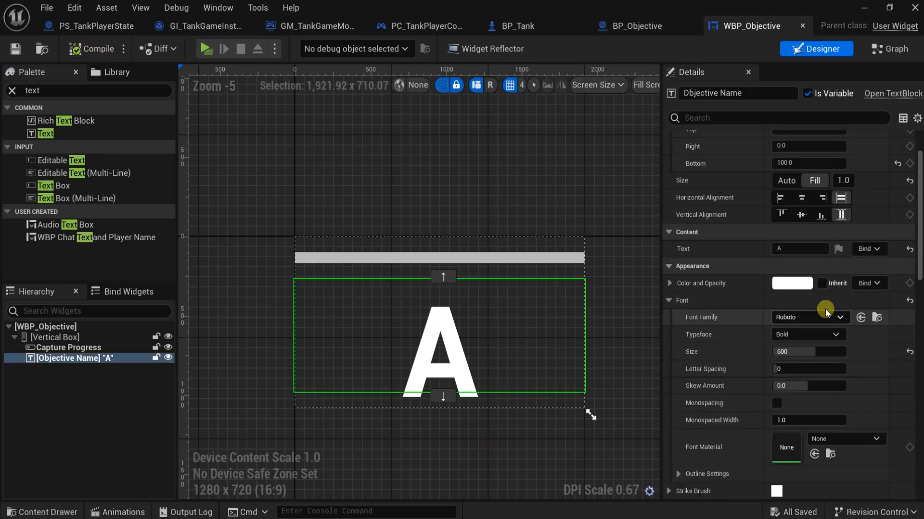
pyautogui.scroll(-9, 778, 397)
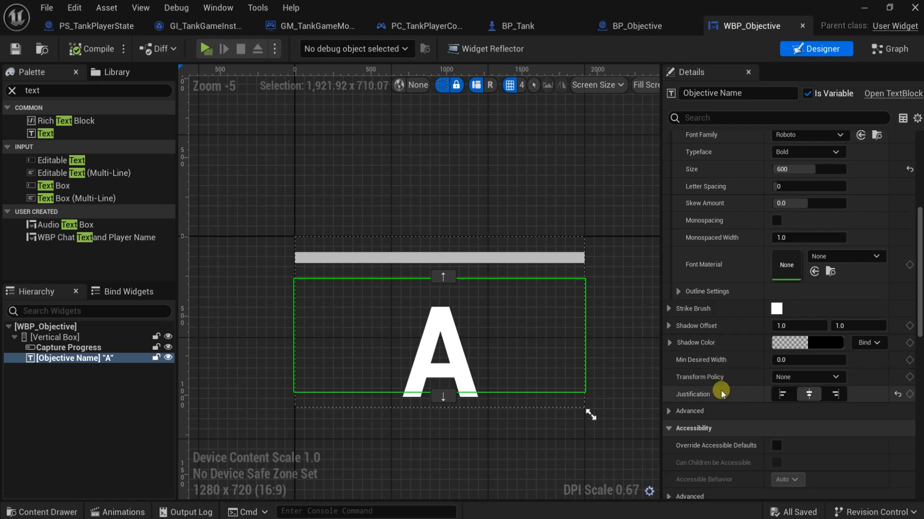
pyautogui.press('F10')
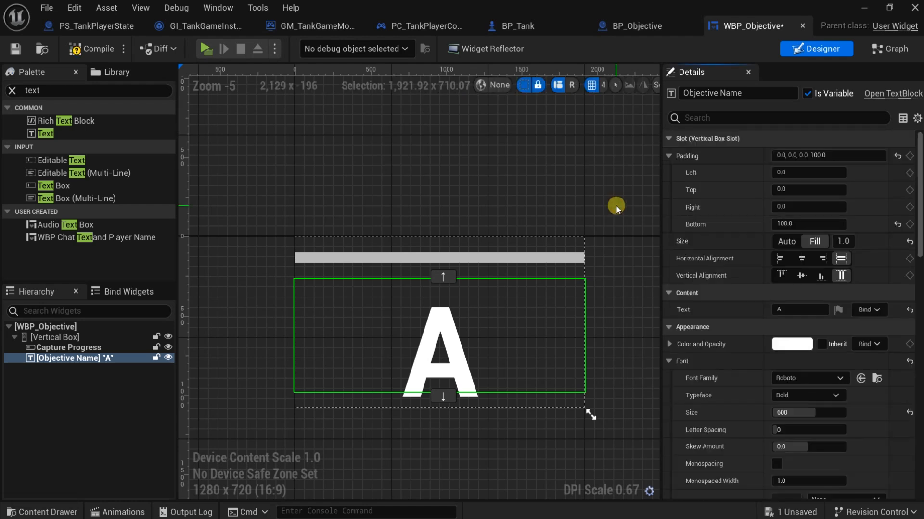
pyautogui.click(801, 276)
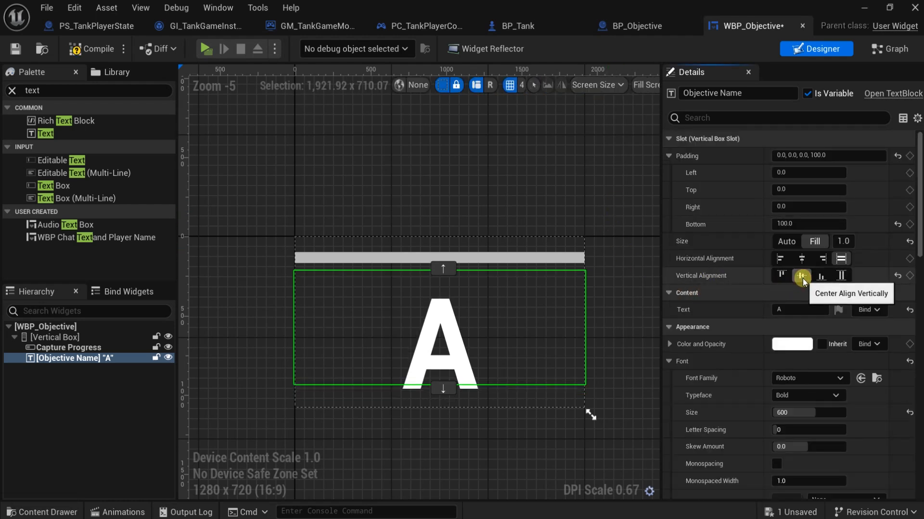
# Step: Reduce the Objective Name font size to 550 and compile the widget
pyautogui.moveTo(813, 412); pyautogui.dragTo(809, 413)
pyautogui.click(804, 413)
pyautogui.write('550')
pyautogui.press('Return')
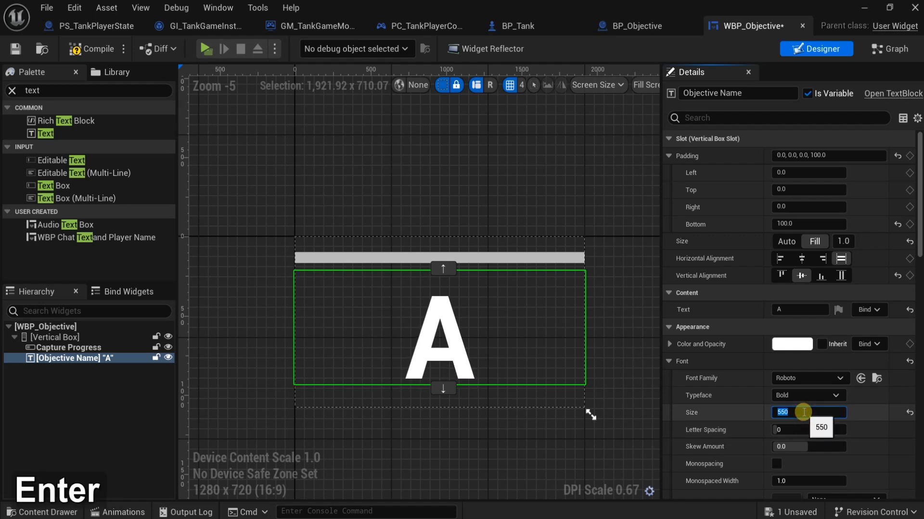
pyautogui.click(598, 207)
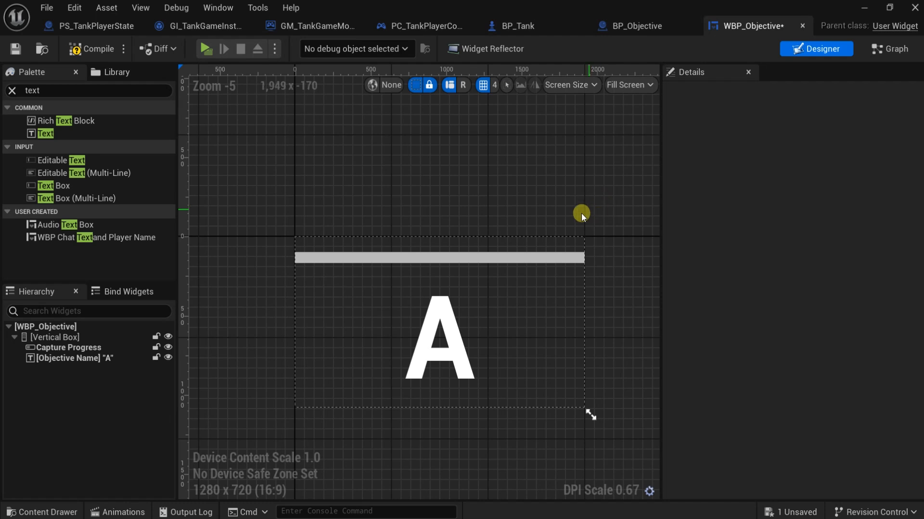
pyautogui.click(441, 258)
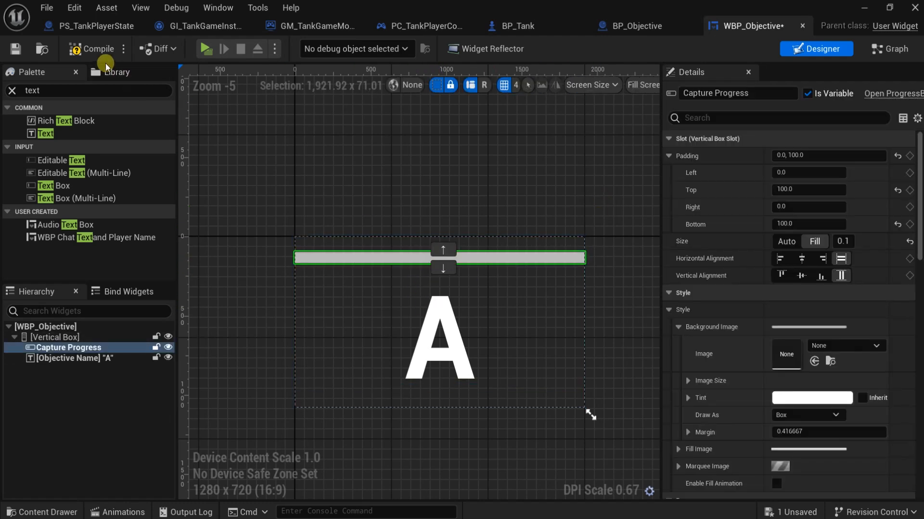
pyautogui.click(97, 50)
# Step: Preview the Capture Progress bar's fill by raising Percent to about 0.86, then return it to 0
pyautogui.scroll(-5, 747, 365)
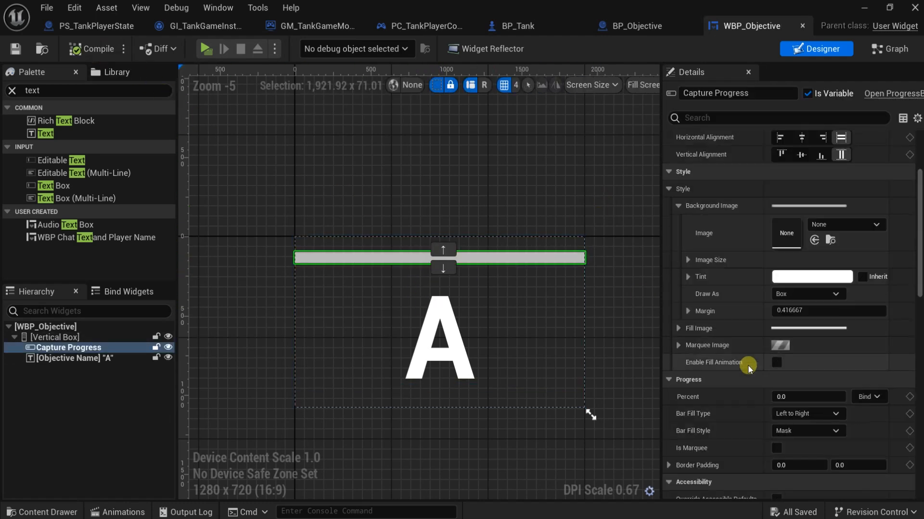
pyautogui.scroll(-10, 748, 365)
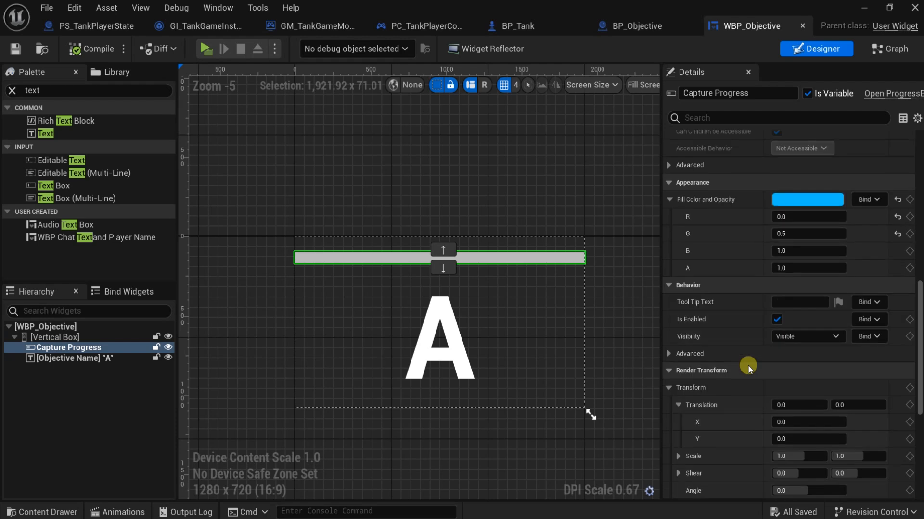
pyautogui.scroll(-6, 749, 364)
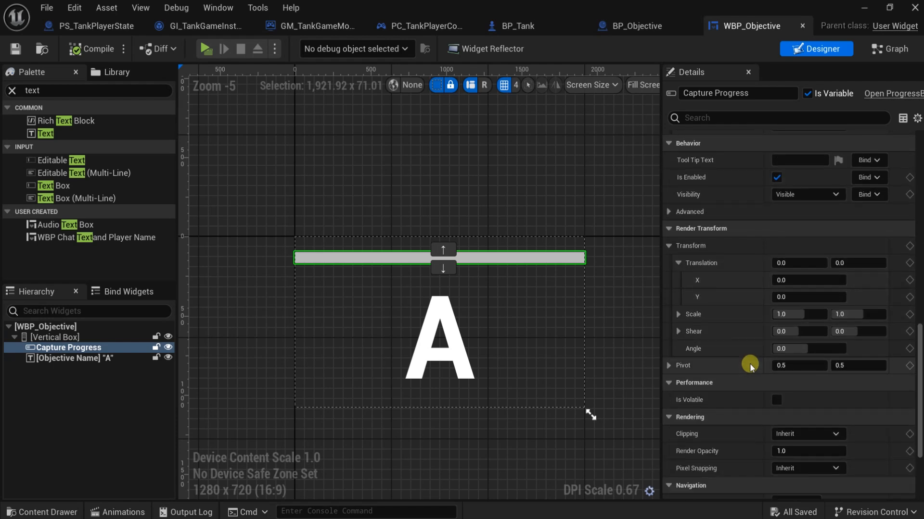
pyautogui.scroll(10, 749, 364)
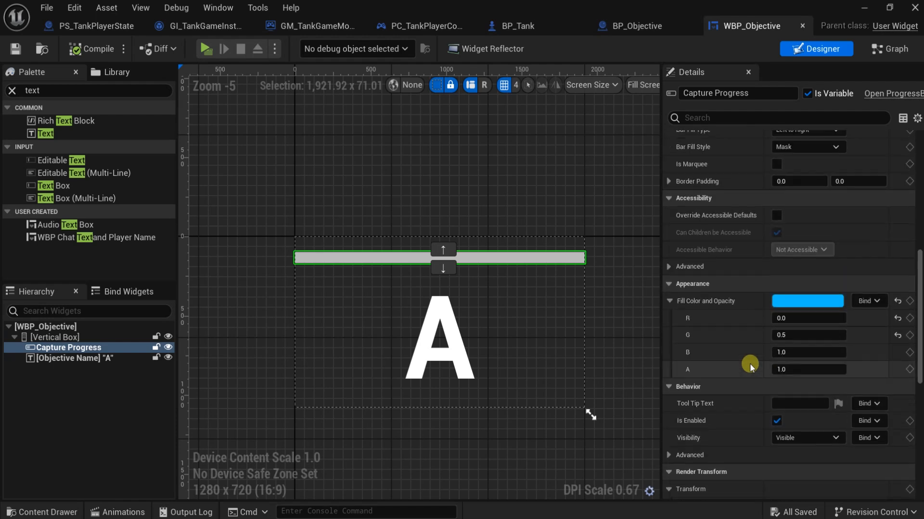
pyautogui.scroll(2, 750, 362)
pyautogui.moveTo(781, 274); pyautogui.dragTo(787, 275)
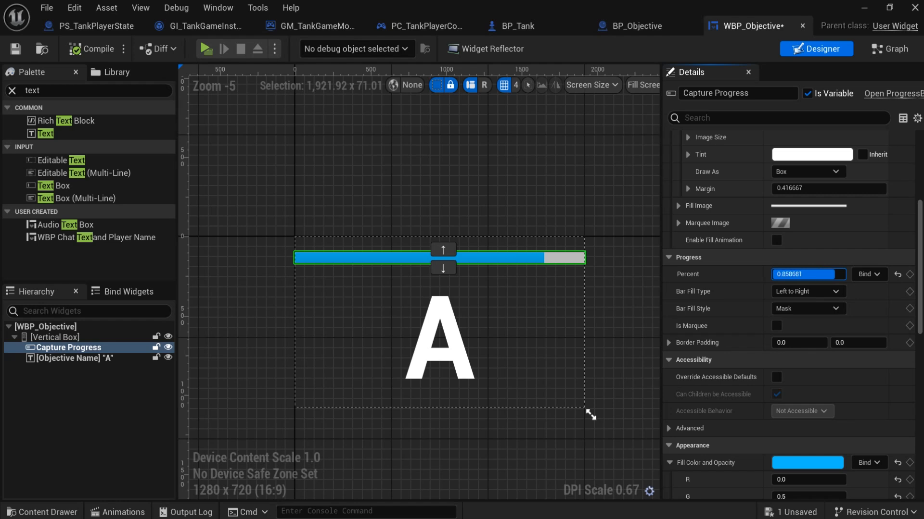
pyautogui.moveTo(808, 274); pyautogui.dragTo(783, 273)
pyautogui.scroll(-2, 702, 426)
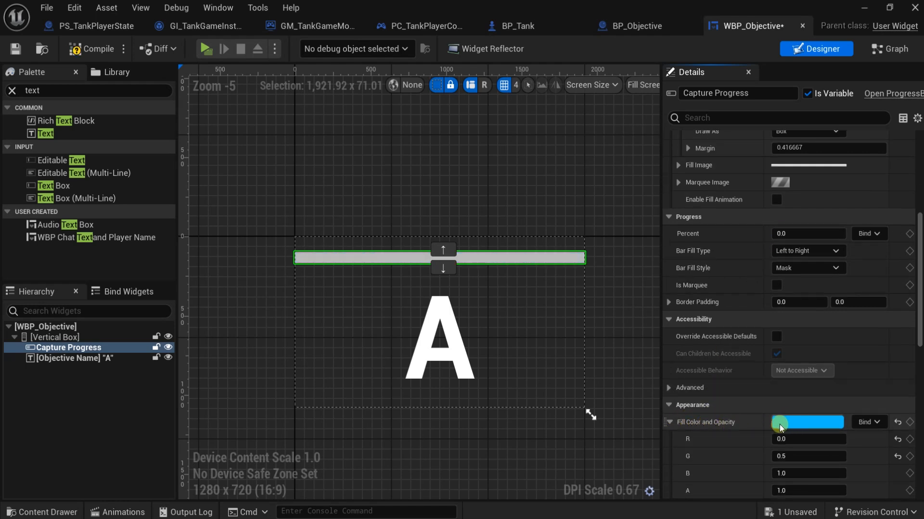
pyautogui.scroll(2, 746, 362)
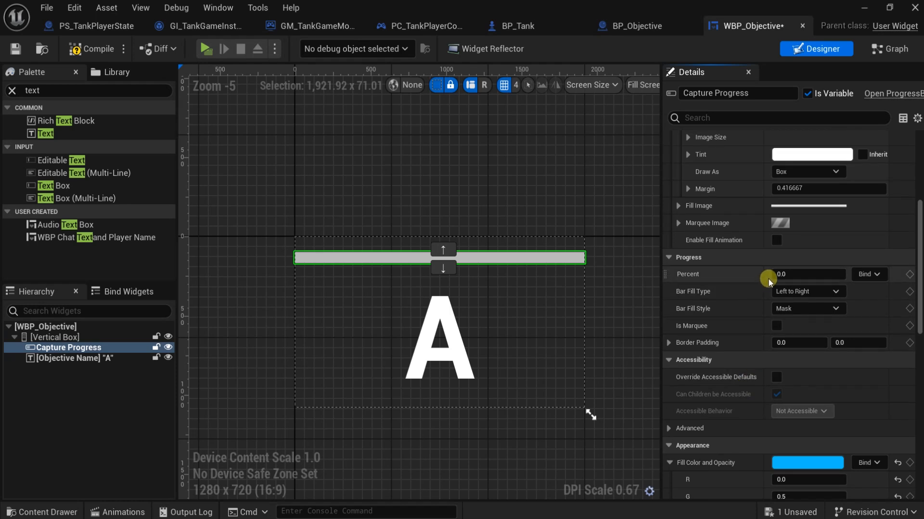
pyautogui.moveTo(779, 274)
pyautogui.mouseDown()
pyautogui.moveTo(845, 274)
pyautogui.moveTo(772, 274)
pyautogui.mouseUp()
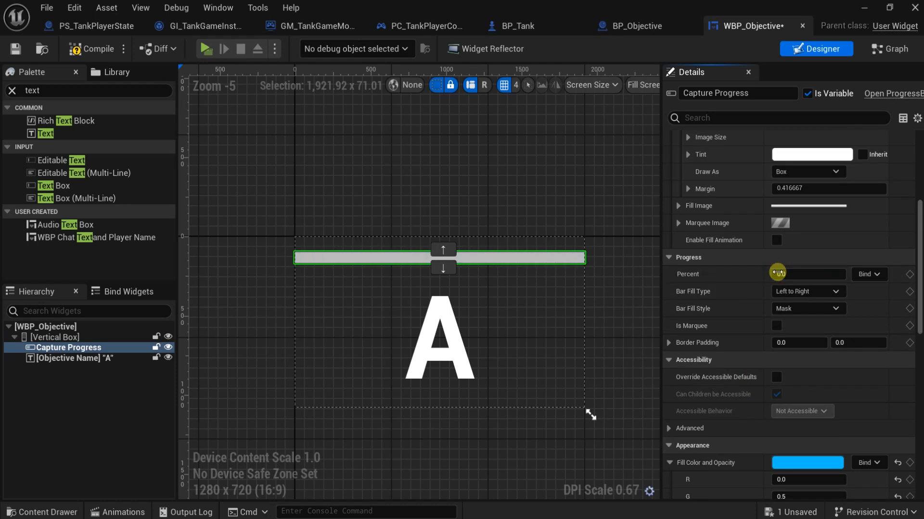
# Step: Change the Capture Progress bar's fill color to pure blue by setting its green channel to 0
pyautogui.click(776, 463)
pyautogui.click(582, 408)
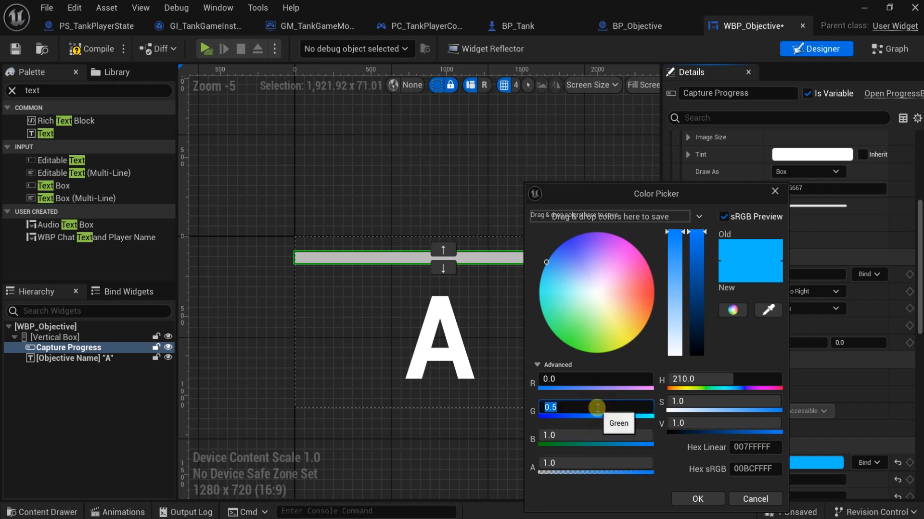
pyautogui.write('0')
pyautogui.press('Return')
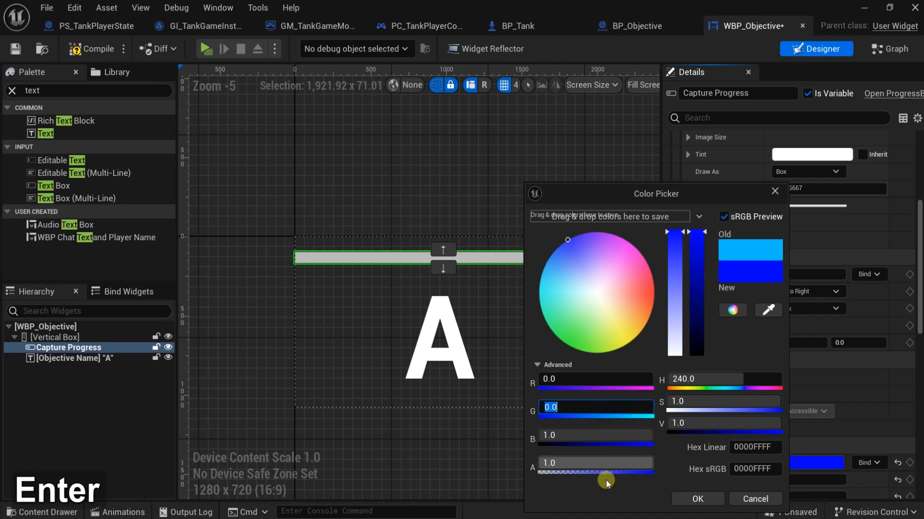
pyautogui.click(693, 500)
# Step: Preview the blue fill by raising Capture Progress's Percent to about 0.45, then reset it to 0
pyautogui.moveTo(781, 273); pyautogui.dragTo(820, 273)
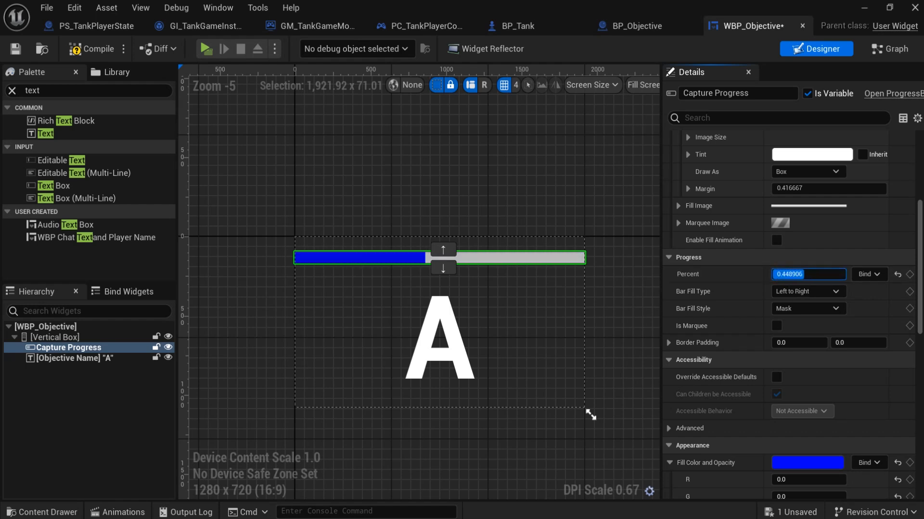
pyautogui.write('0')
pyautogui.press('Return')
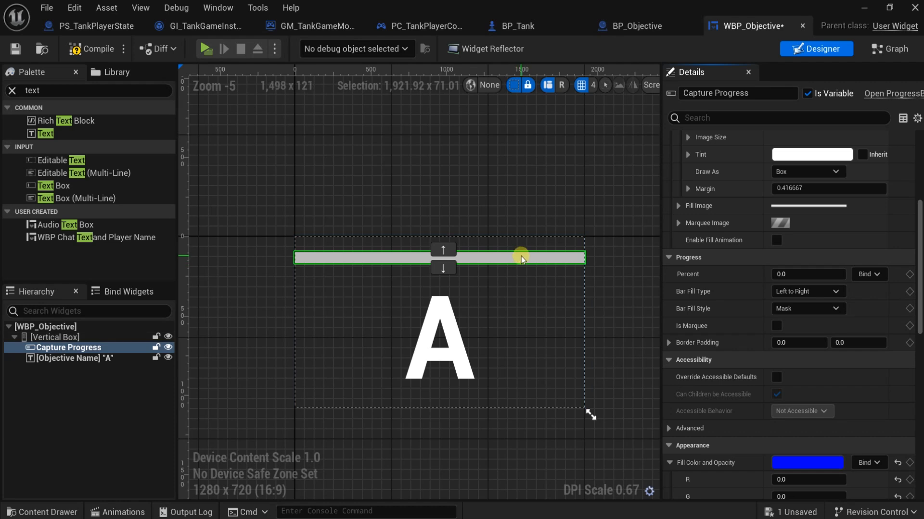
# Step: Compile and save the WBP_Objective widget, then return to the BP_Objective blueprint
pyautogui.hotkey('ctrl', 's')
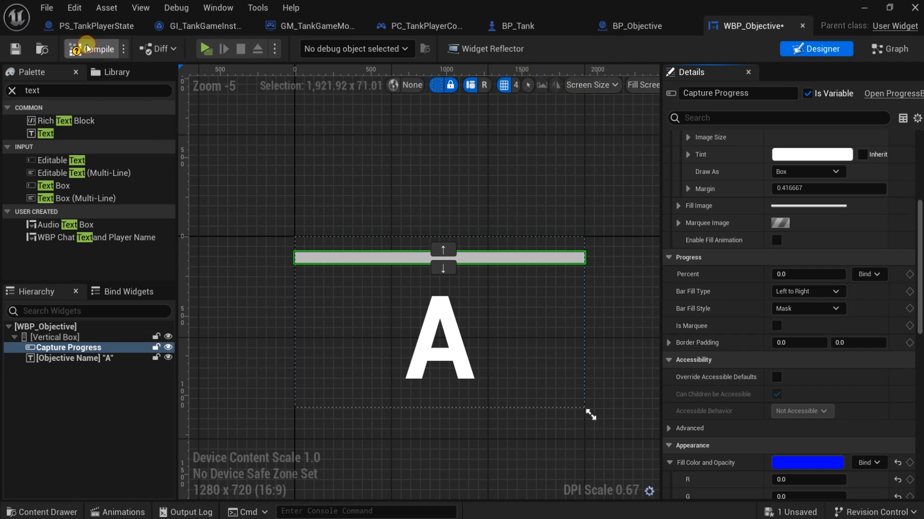
pyautogui.click(465, 163)
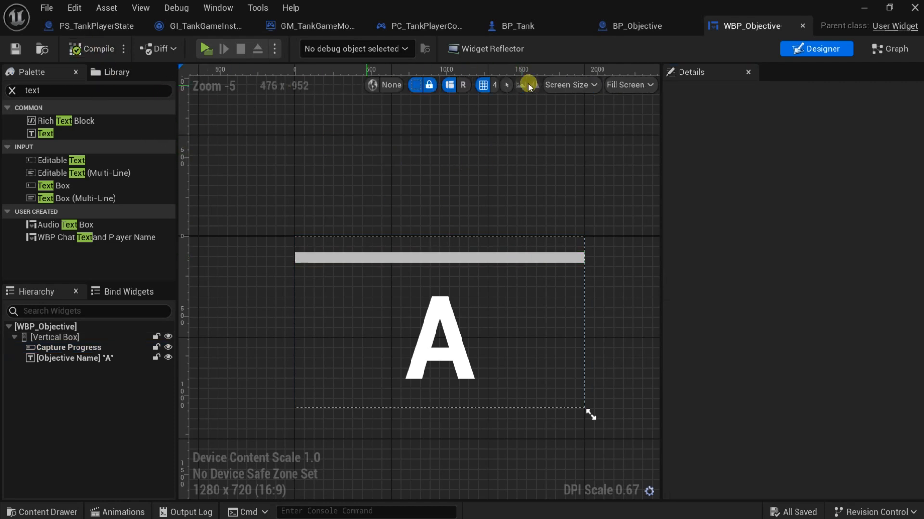
pyautogui.click(627, 26)
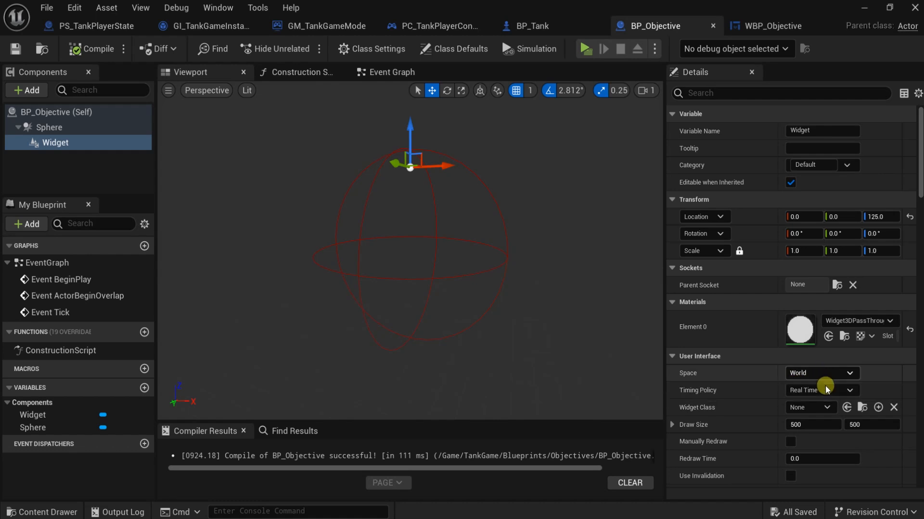
# Step: Assign WBP_Objective as the Widget component's Widget Class and compile BP_Objective
pyautogui.click(820, 408)
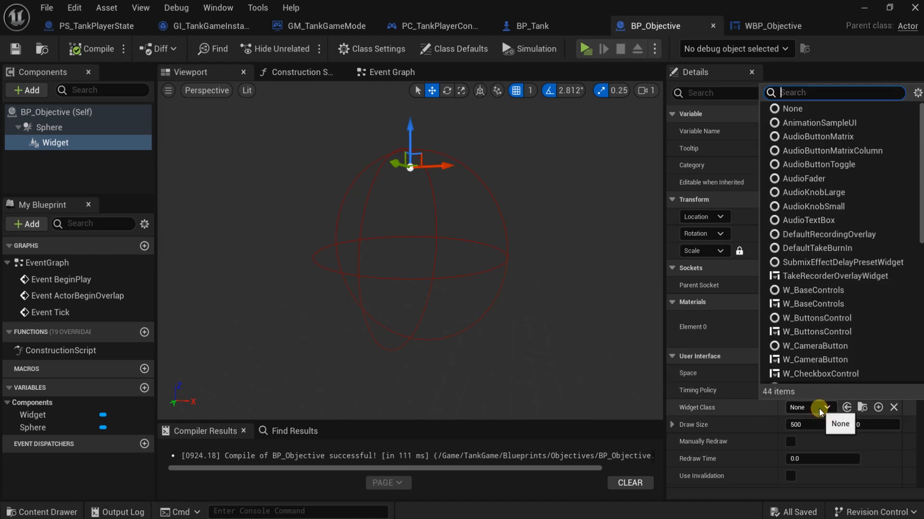
pyautogui.write('wbp_')
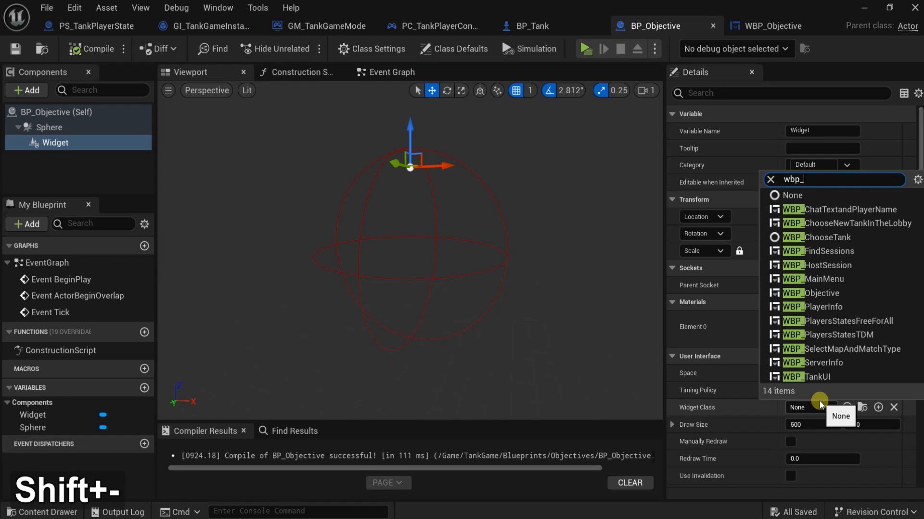
pyautogui.write('ob')
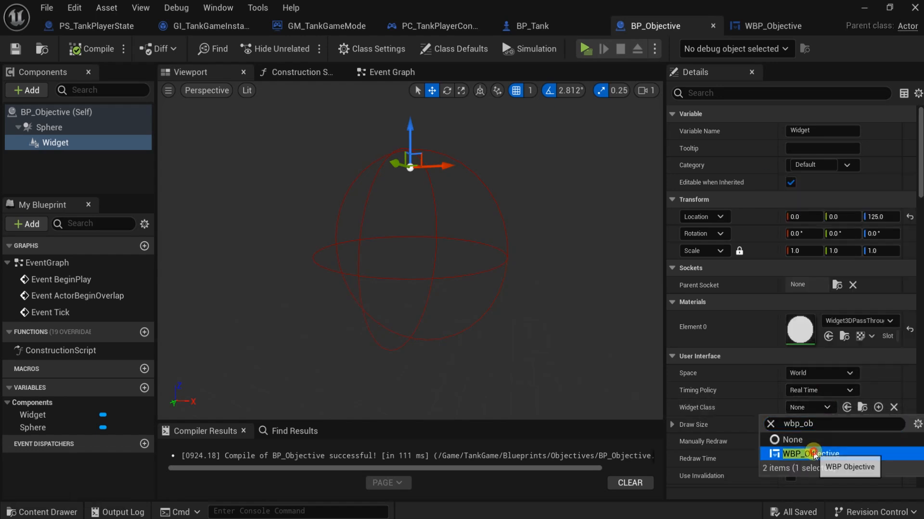
pyautogui.click(813, 455)
pyautogui.click(84, 48)
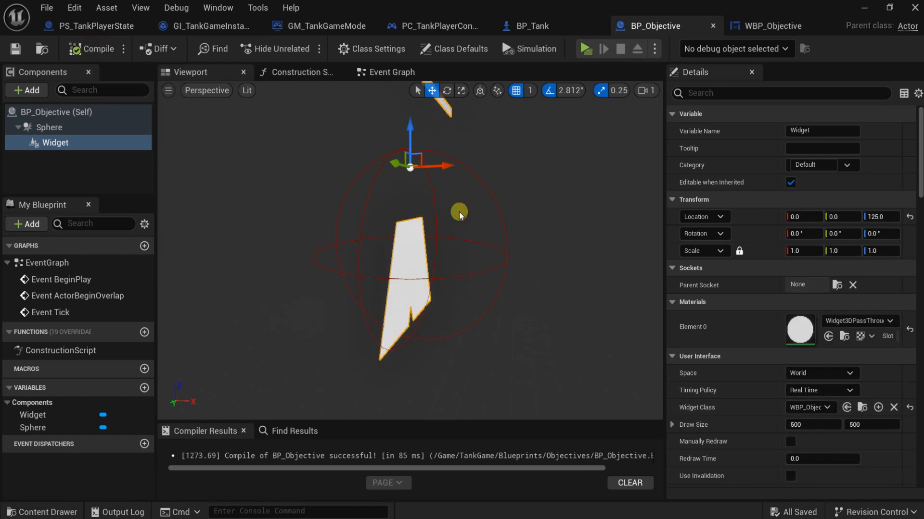
# Step: Set the Widget component's Draw Size to 250 in X and 250 in Y
pyautogui.scroll(-3, 460, 212)
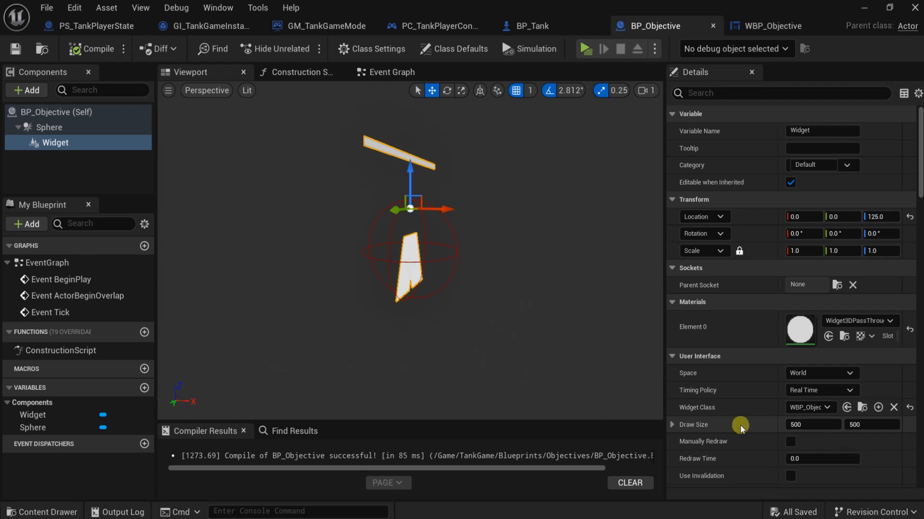
pyautogui.click(673, 425)
pyautogui.click(809, 442)
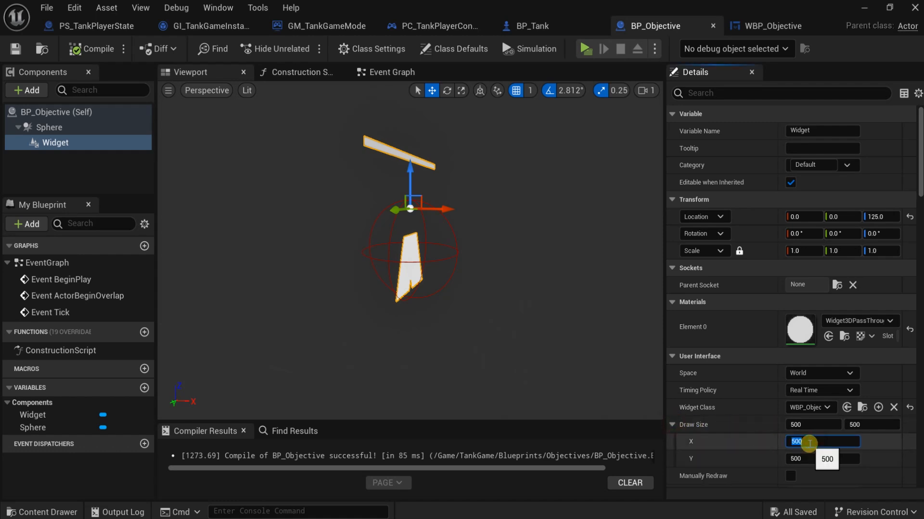
pyautogui.write('250')
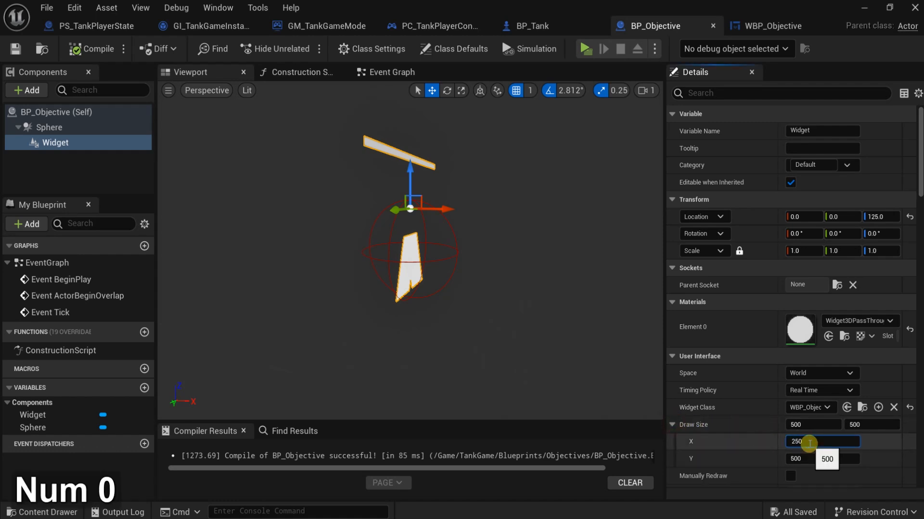
pyautogui.press('Return')
pyautogui.click(815, 460)
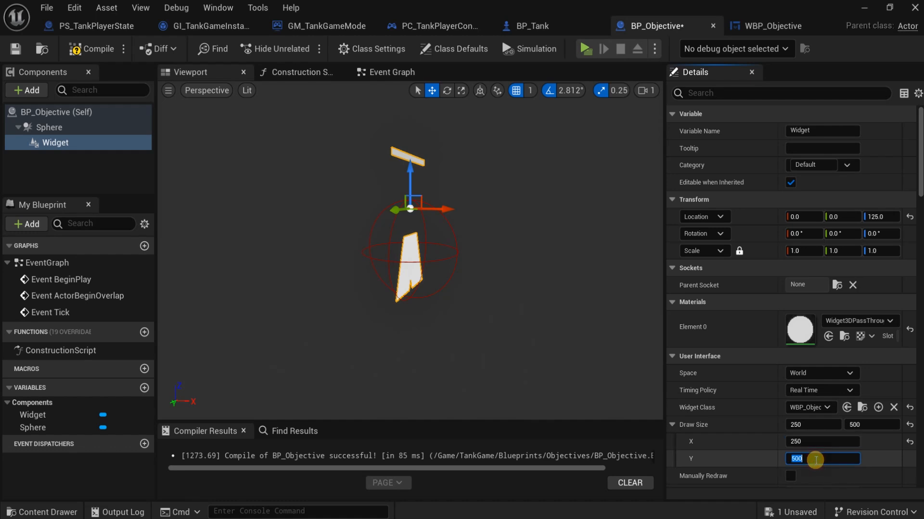
pyautogui.press('Return')
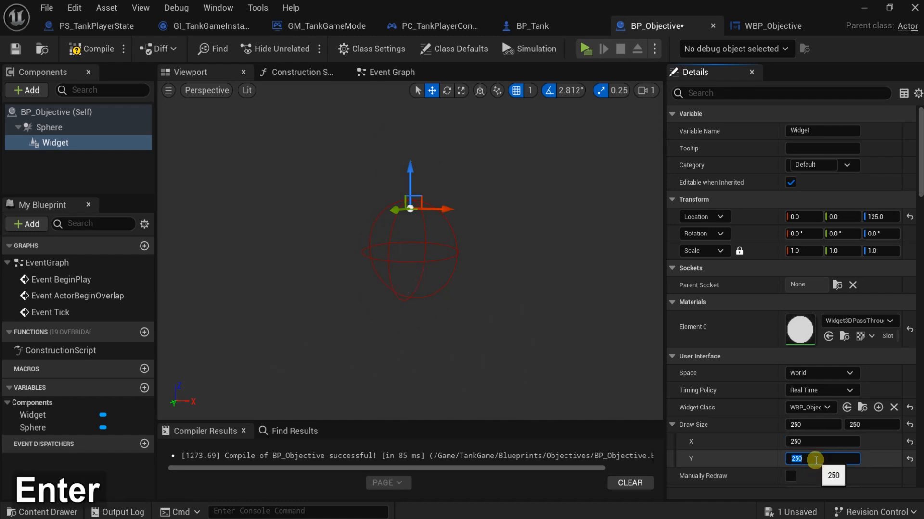
# Step: Inspect the Widget component around the sphere from several angles and reset its Draw Size to the default
pyautogui.moveTo(579, 318); pyautogui.dragTo(502, 301, button='right')
pyautogui.press('s')
pyautogui.press('d')
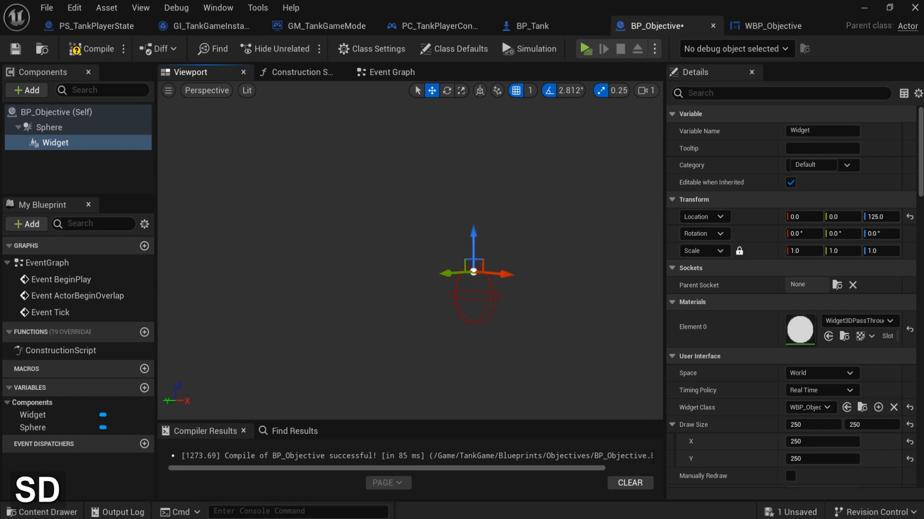
pyautogui.press('w')
pyautogui.press('a')
pyautogui.press('a')
pyautogui.press('s')
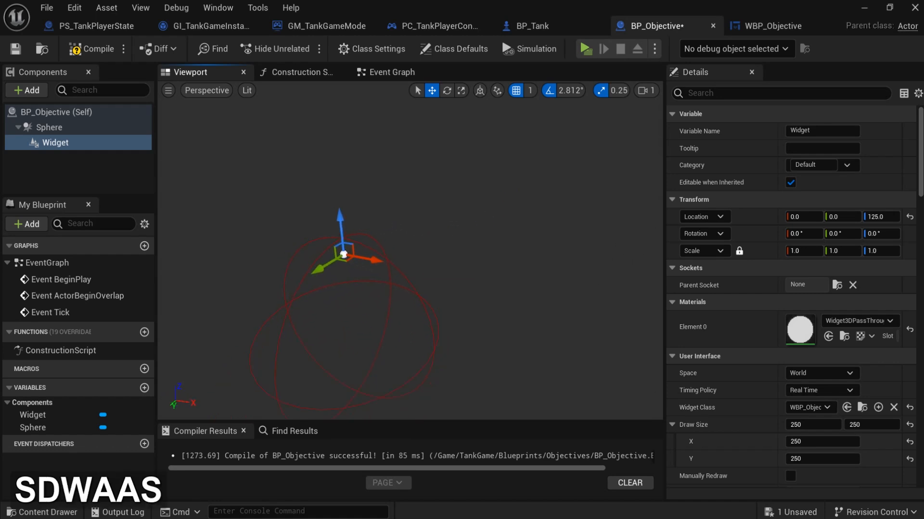
pyautogui.press('a')
pyautogui.click(809, 459)
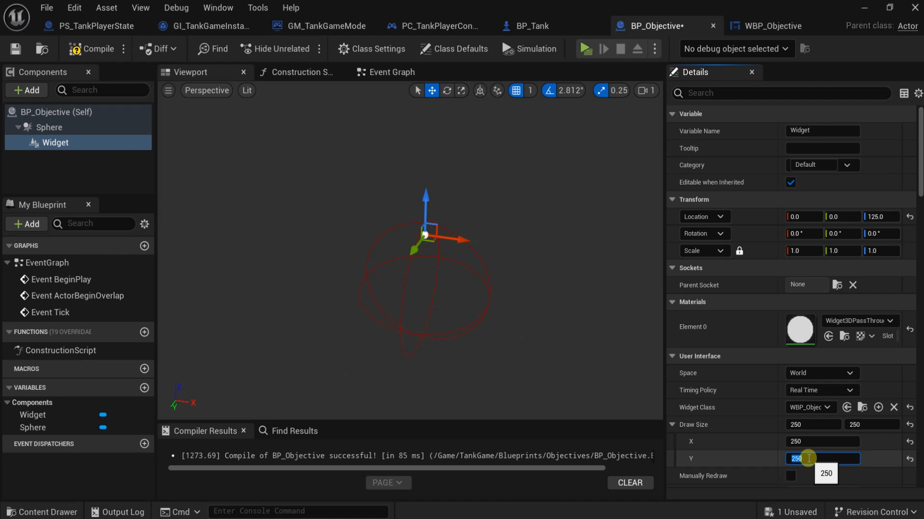
pyautogui.click(908, 428)
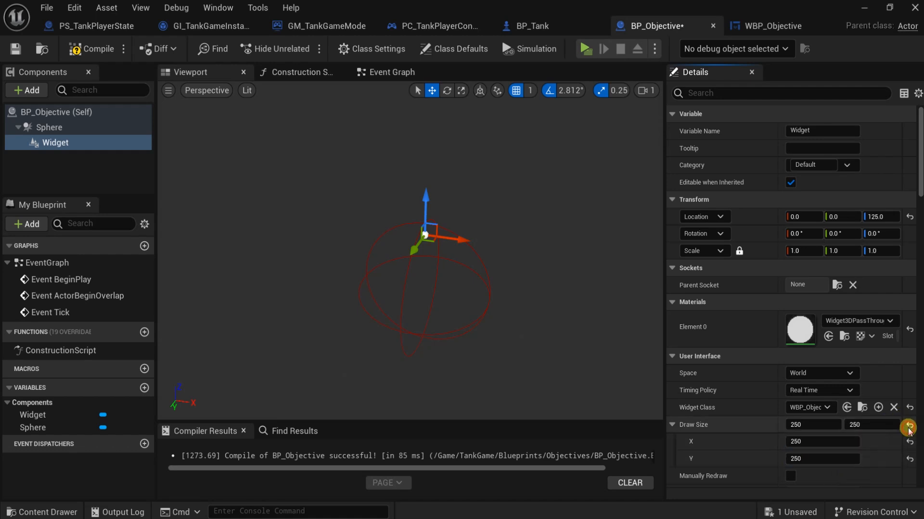
# Step: Raise the Widget component along the Z axis so it sits above the sphere, and compile BP_Objective
pyautogui.scroll(-3, 790, 441)
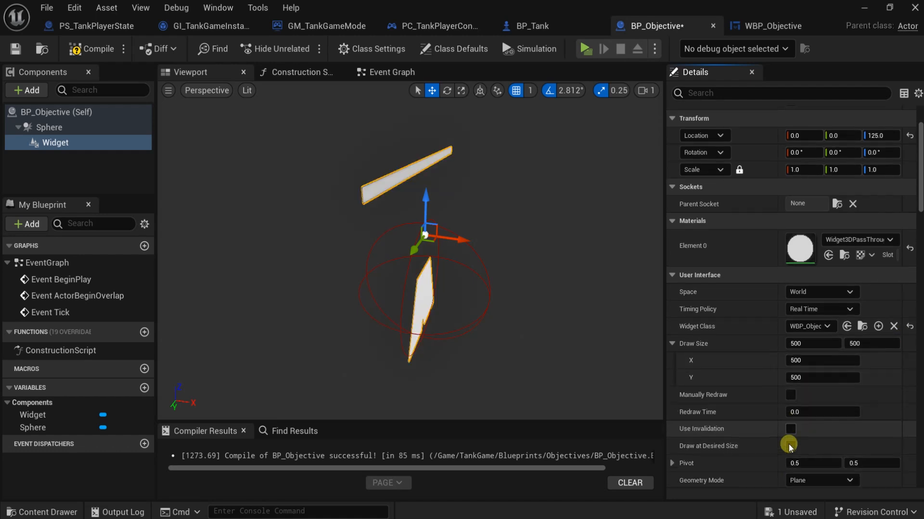
pyautogui.scroll(-2, 789, 445)
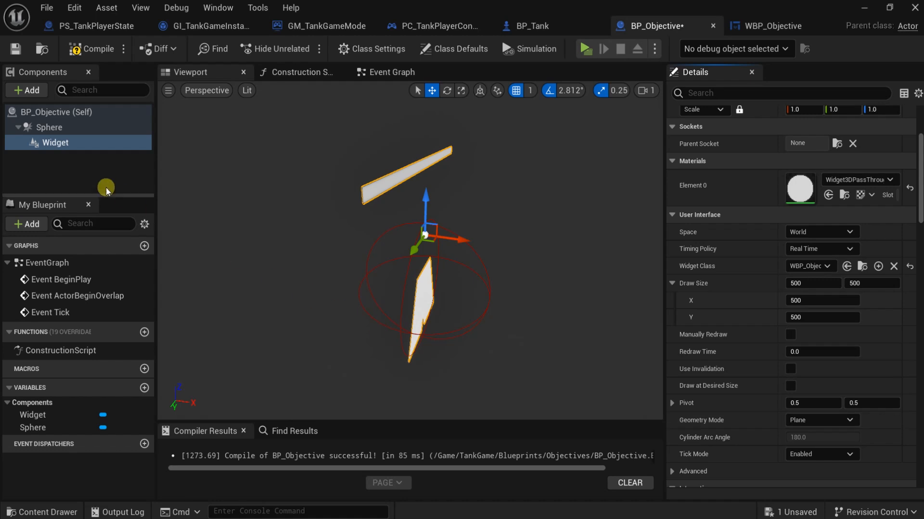
pyautogui.moveTo(427, 198); pyautogui.dragTo(426, 143)
pyautogui.moveTo(529, 251); pyautogui.dragTo(437, 243, button='right')
pyautogui.press('s')
pyautogui.press('d')
pyautogui.press('w')
pyautogui.moveTo(392, 160); pyautogui.dragTo(390, 111)
pyautogui.click(93, 48)
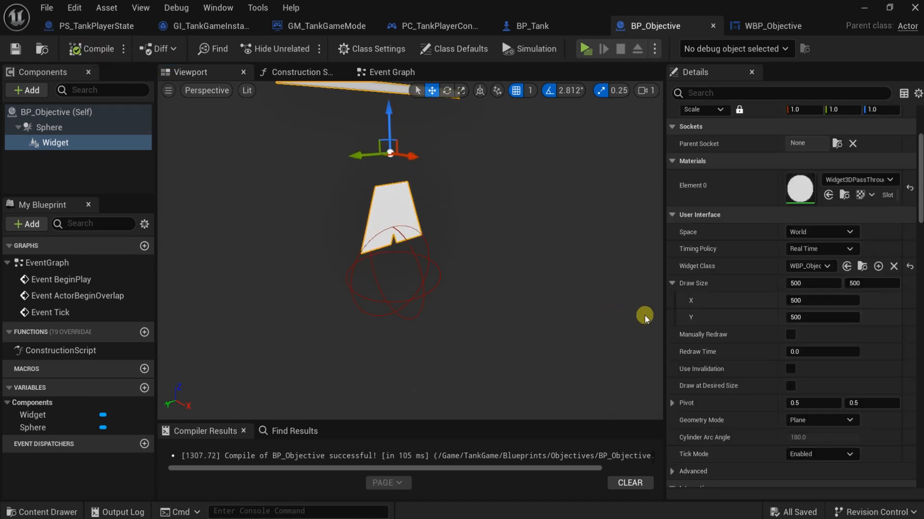
# Step: Try a Draw Size of 421 by 1271 on the Widget component, then reduce Y to 1032
pyautogui.moveTo(815, 300)
pyautogui.mouseDown()
pyautogui.moveTo(807, 317)
pyautogui.moveTo(818, 317)
pyautogui.mouseUp()
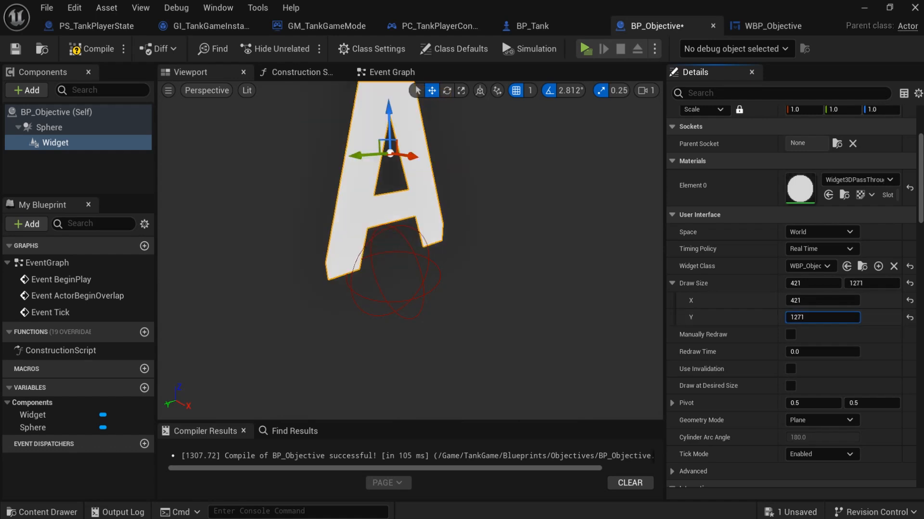
pyautogui.press('s')
pyautogui.moveTo(489, 243)
pyautogui.mouseDown(button='right')
pyautogui.moveTo(471, 240)
pyautogui.moveTo(489, 244)
pyautogui.mouseUp(button='right')
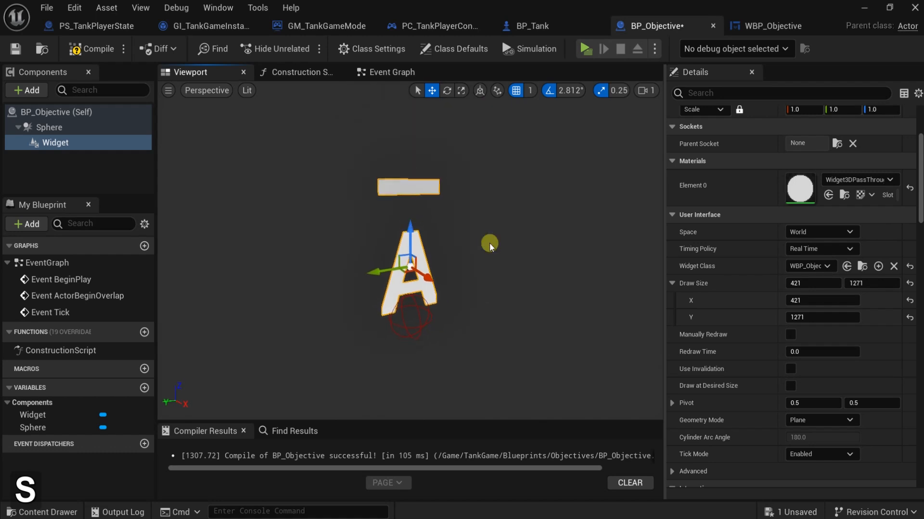
pyautogui.moveTo(829, 319)
pyautogui.mouseDown()
pyautogui.moveTo(818, 319)
pyautogui.moveTo(829, 319)
pyautogui.mouseUp()
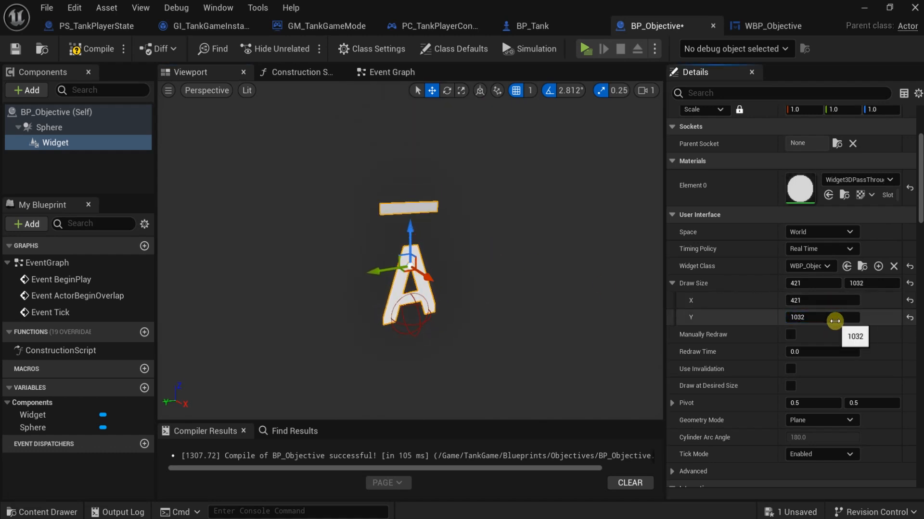
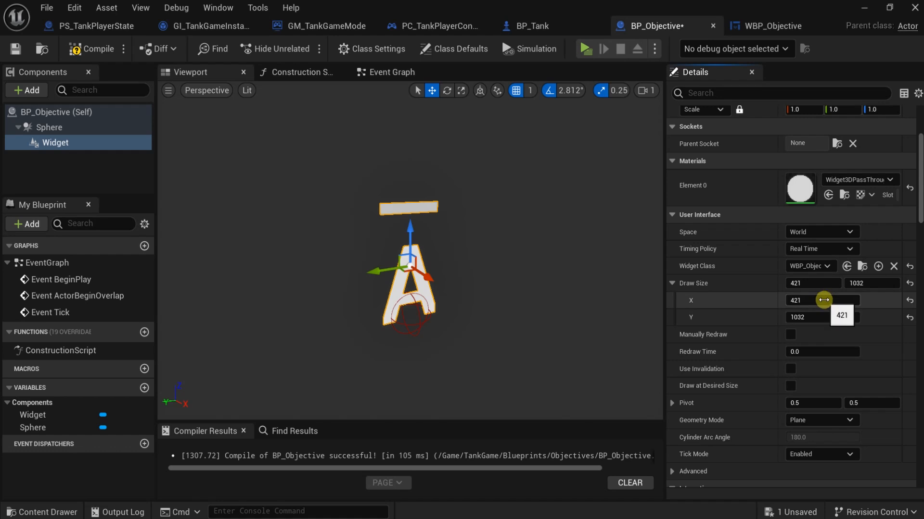
# Step: Set the Widget component's Draw Size back to 500 by 500 and compile BP_Objective
pyautogui.click(825, 319)
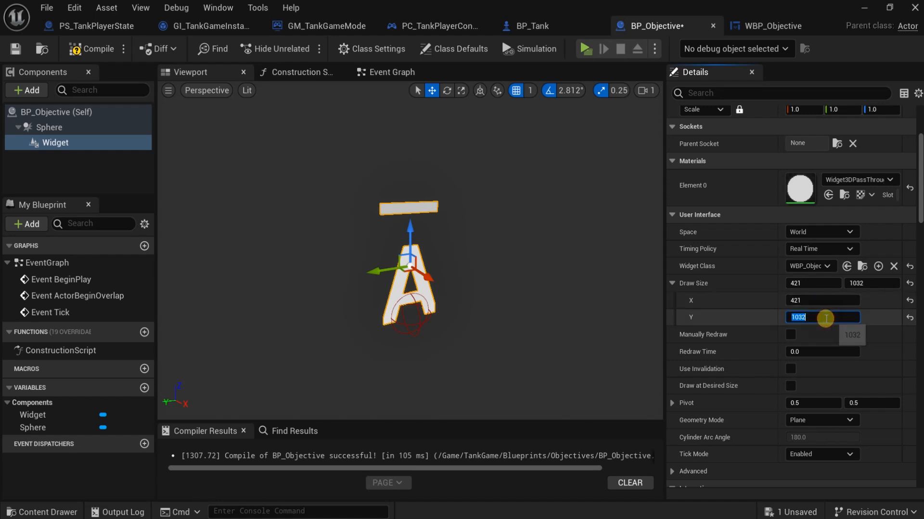
pyautogui.write('500')
pyautogui.press('Return')
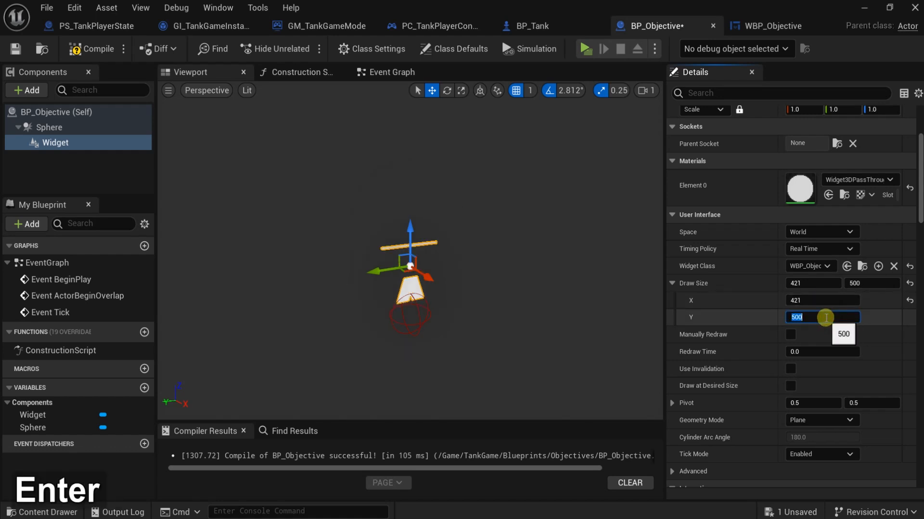
pyautogui.write('5')
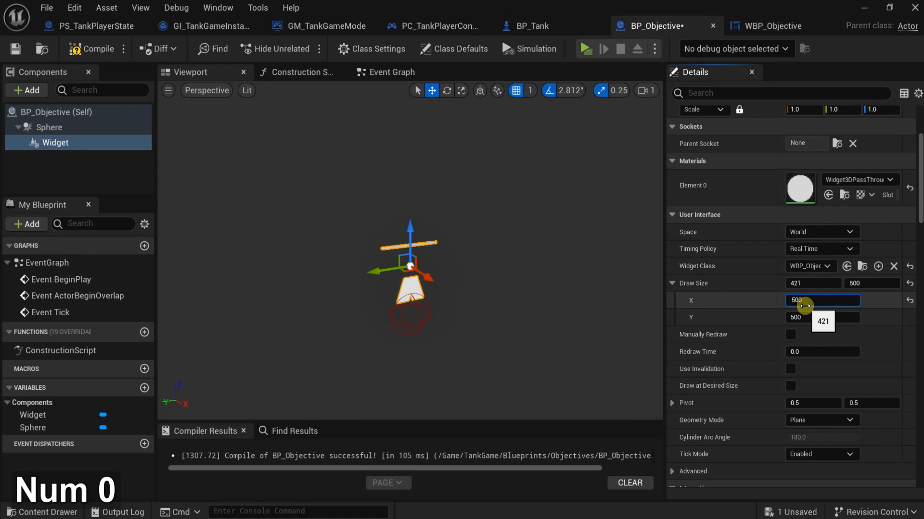
pyautogui.write('00')
pyautogui.press('Return')
pyautogui.click(91, 48)
# Step: Set the Objective Name text's font size to 250 in WBP_Objective
pyautogui.click(788, 29)
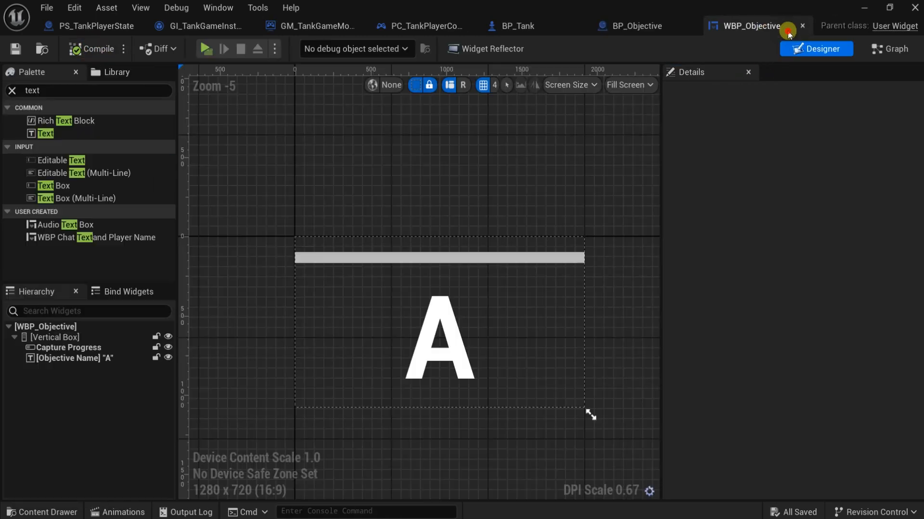
pyautogui.click(435, 332)
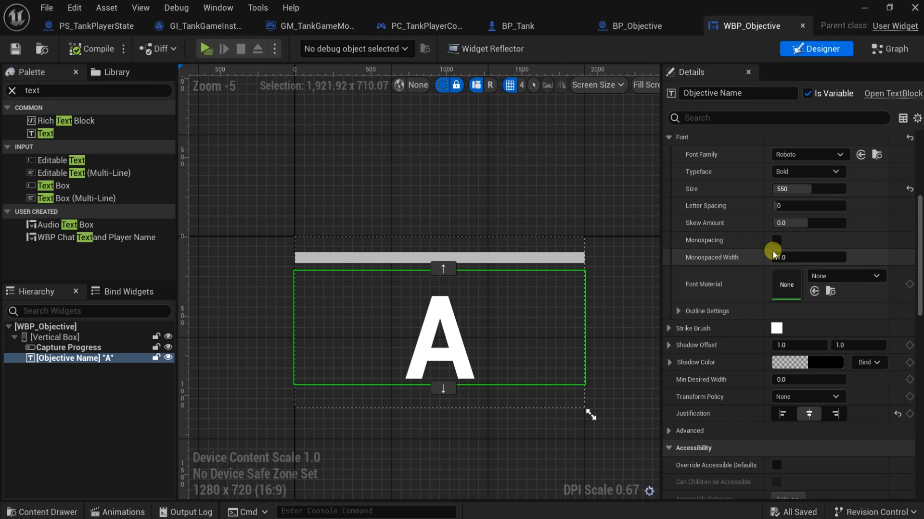
pyautogui.scroll(3, 777, 251)
pyautogui.scroll(3, 804, 269)
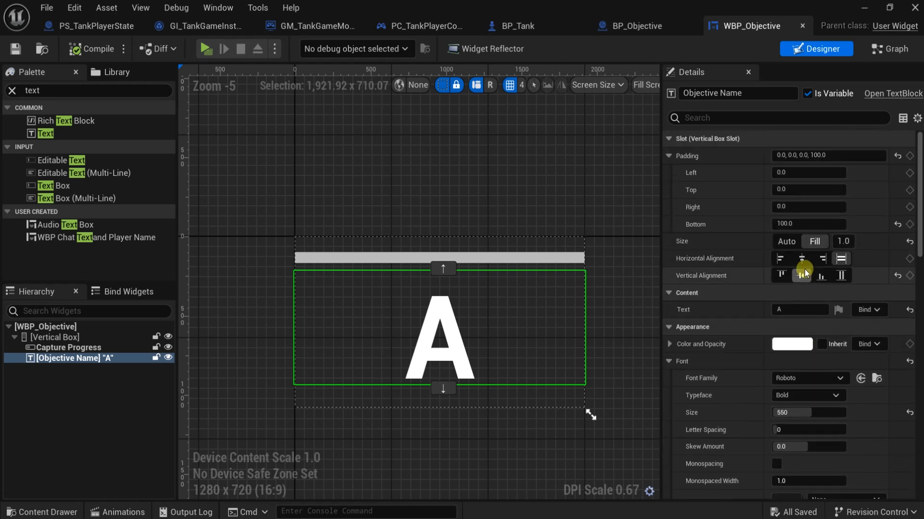
pyautogui.click(804, 412)
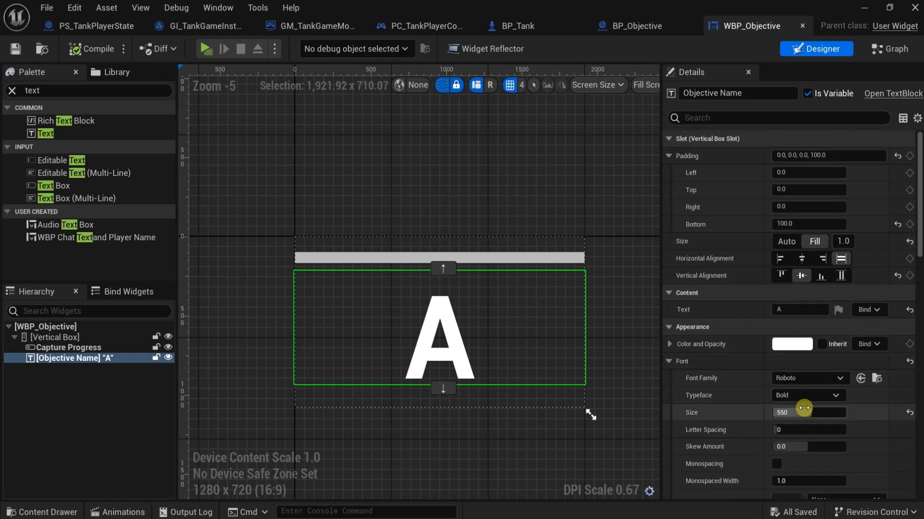
pyautogui.write('2')
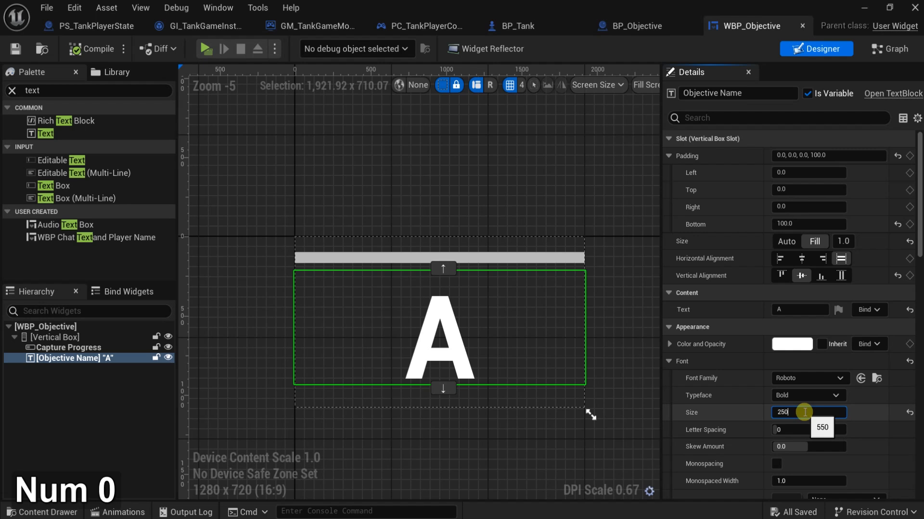
pyautogui.write('50')
pyautogui.press('Return')
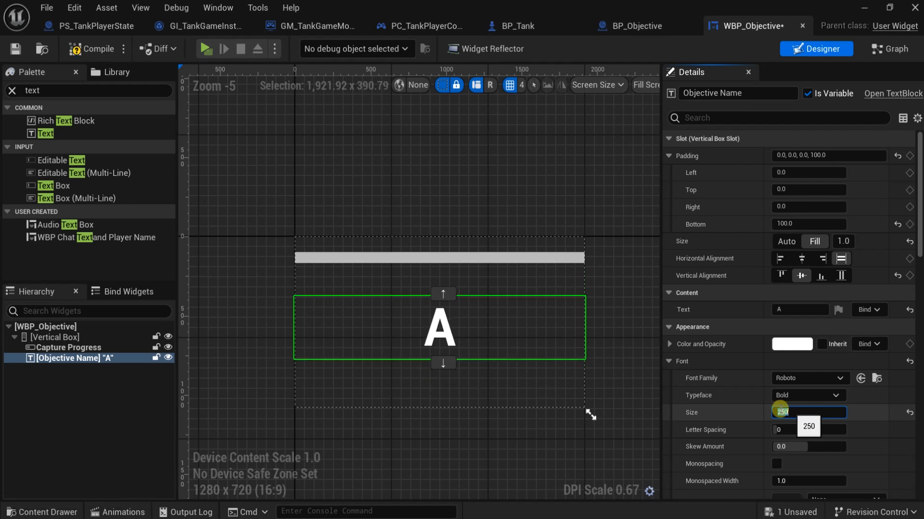
# Step: Try center, right and left horizontal alignment on the Capture Progress bar, restore fill alignment, and set its slot size to Auto
pyautogui.click(502, 262)
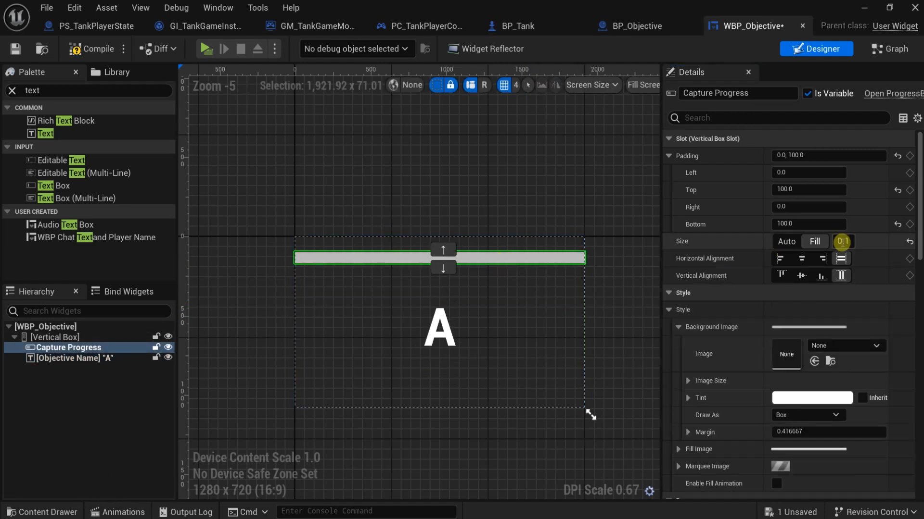
pyautogui.click(802, 258)
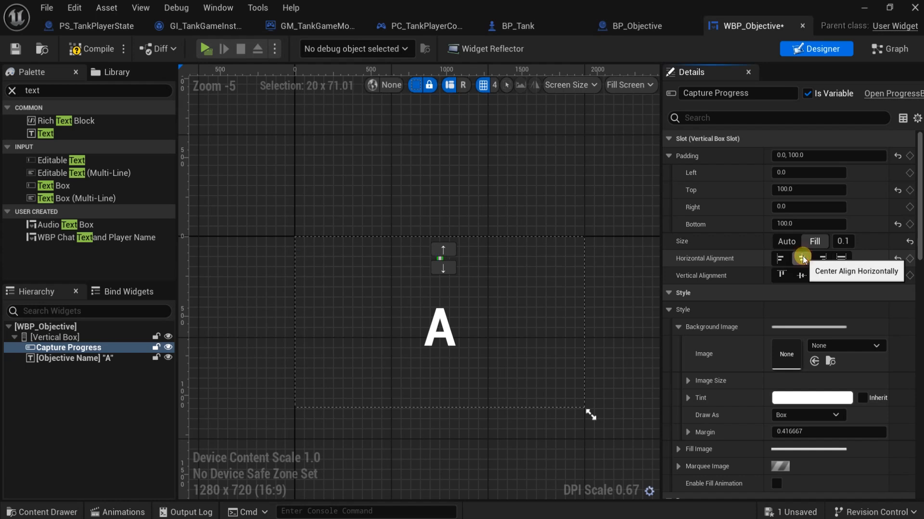
pyautogui.click(823, 259)
pyautogui.click(781, 259)
pyautogui.click(841, 259)
pyautogui.click(787, 241)
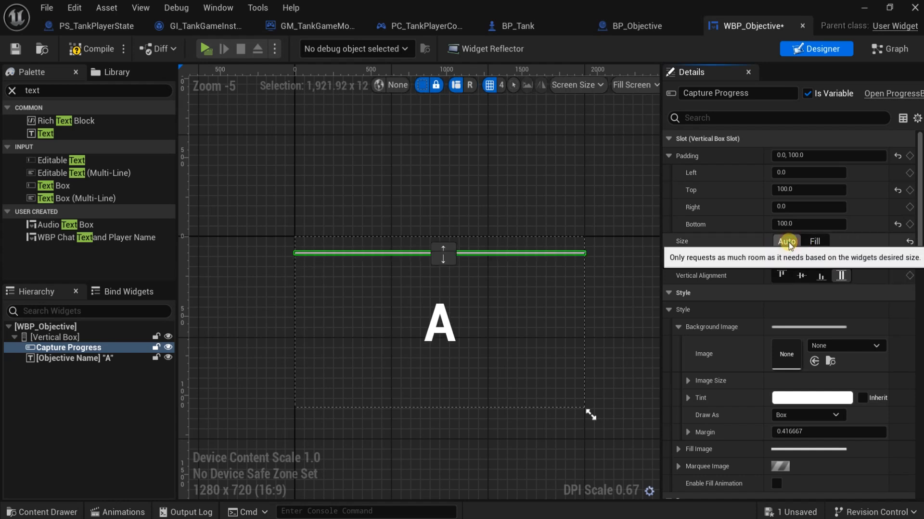
# Step: Set the Capture Progress bar's slot size back to Fill and compile WBP_Objective
pyautogui.click(815, 242)
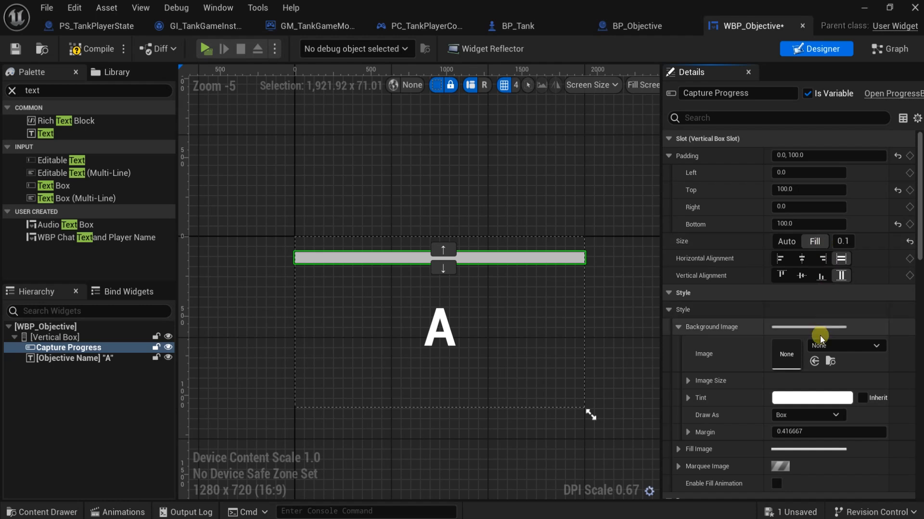
pyautogui.click(97, 50)
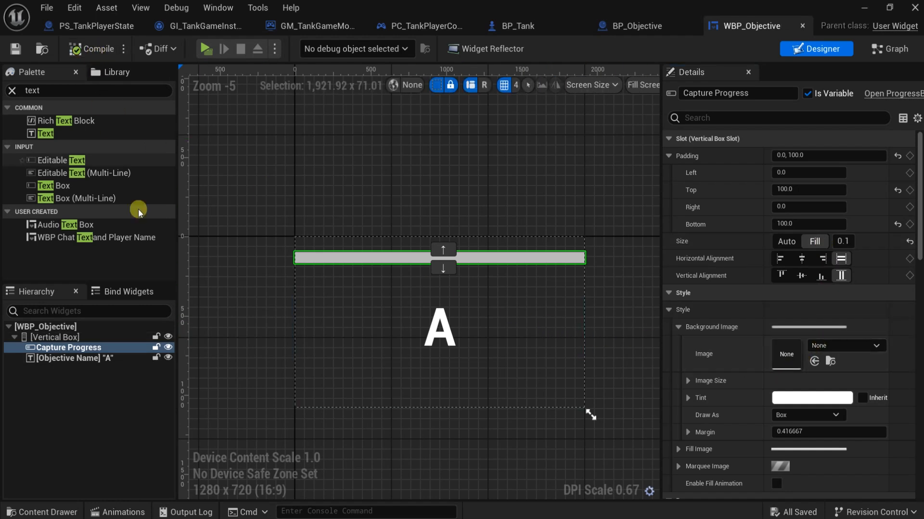
# Step: Select the Vertical Box and expand its render transform Scale into separate X and Y values
pyautogui.click(447, 332)
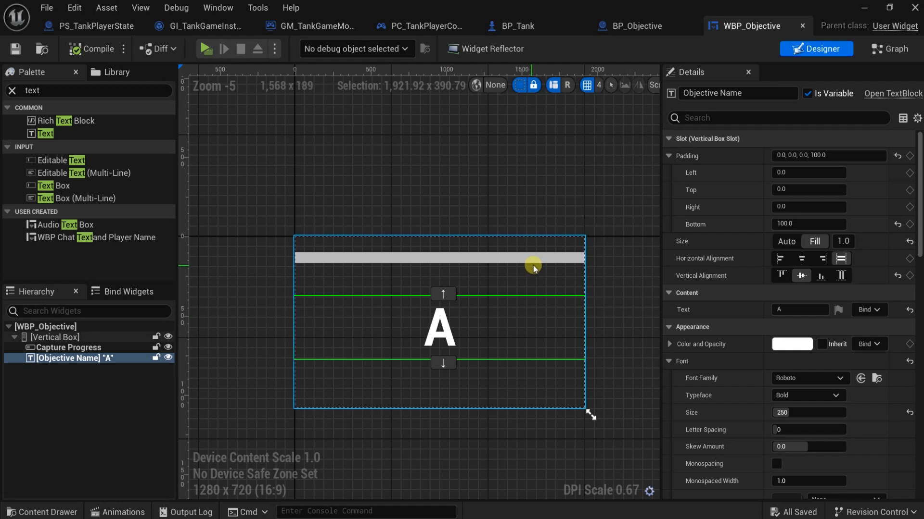
pyautogui.click(584, 273)
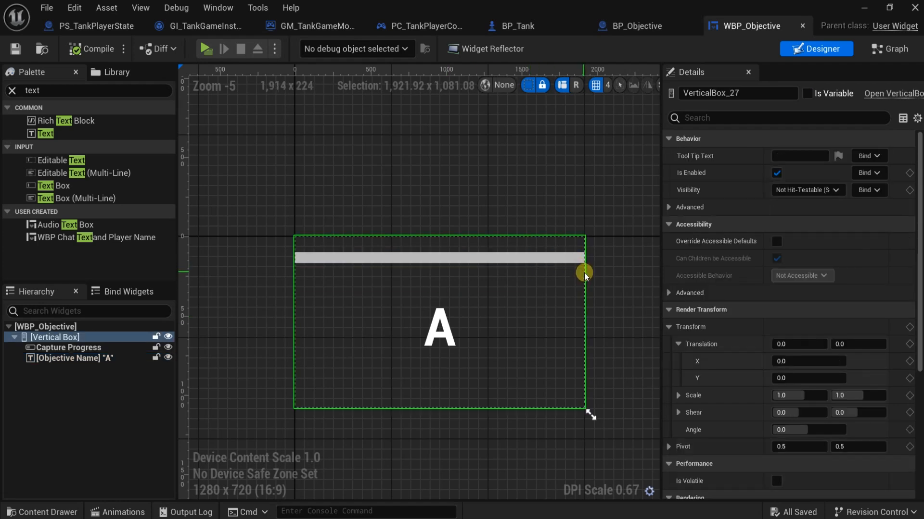
pyautogui.scroll(-3, 734, 260)
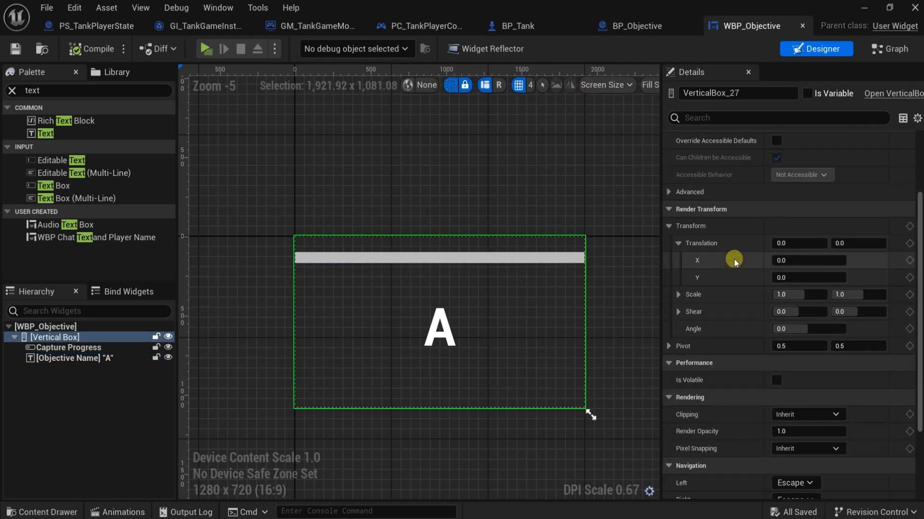
pyautogui.click(678, 295)
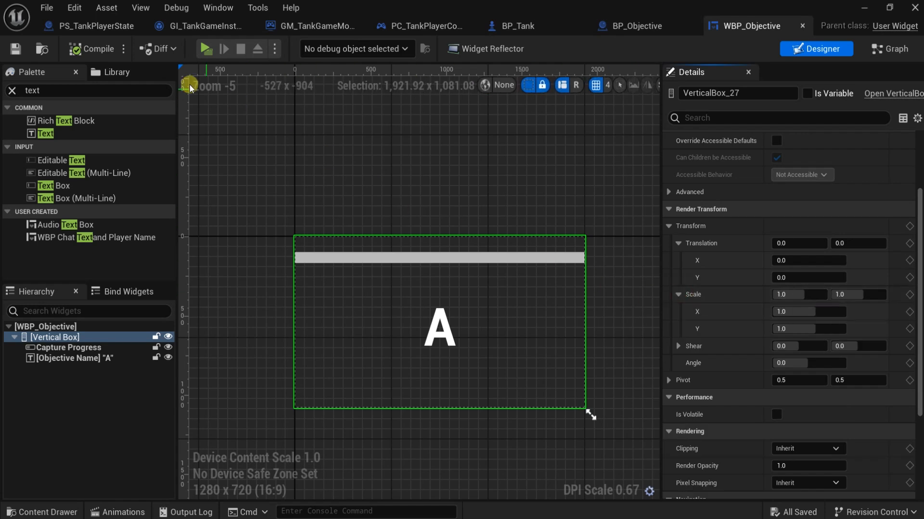
# Step: Set the Objective Name text's font size to 500 and compile WBP_Objective
pyautogui.click(94, 358)
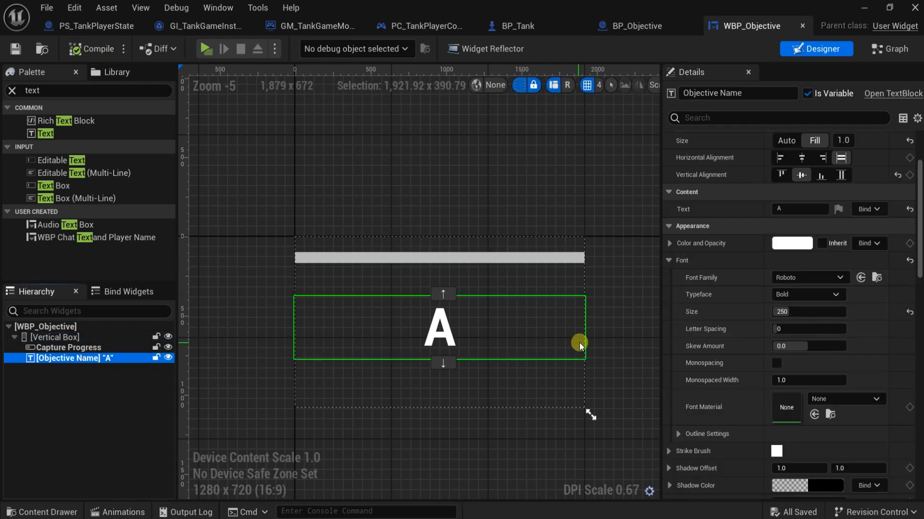
pyautogui.click(824, 311)
pyautogui.write('500')
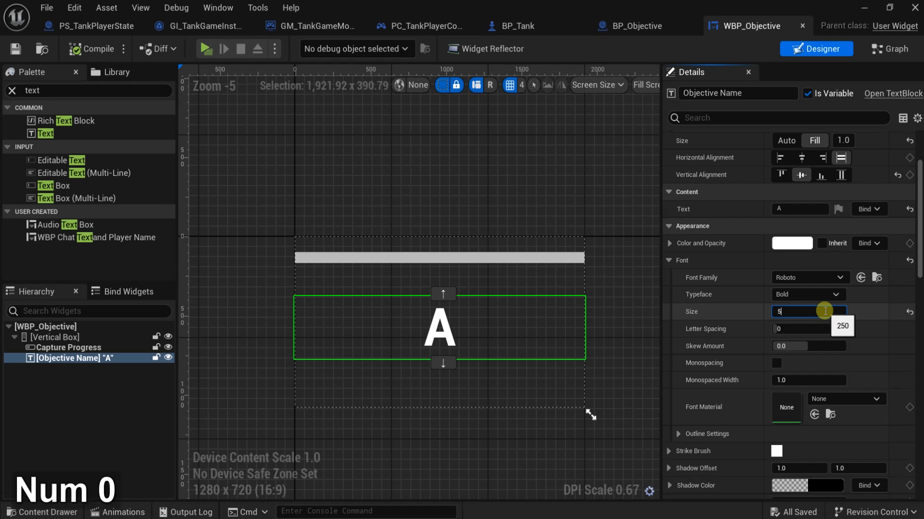
pyautogui.press('Return')
pyautogui.click(613, 176)
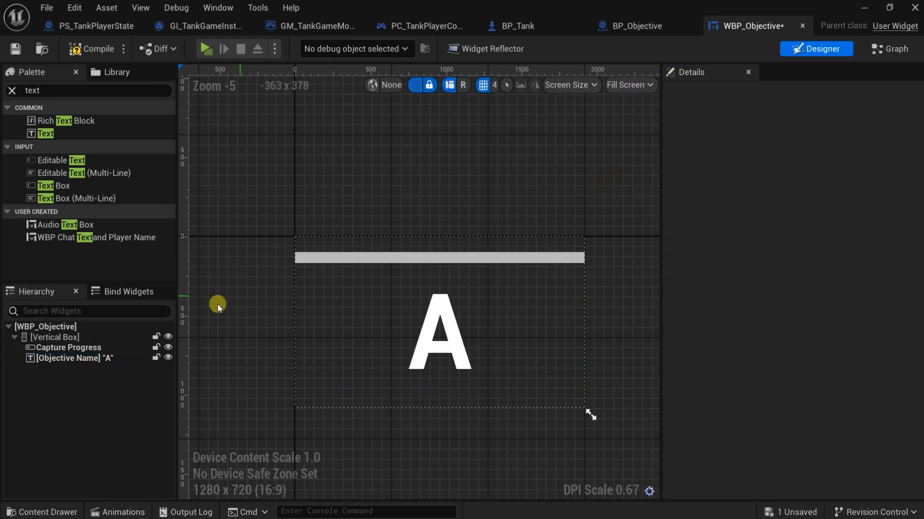
pyautogui.click(88, 338)
pyautogui.click(91, 48)
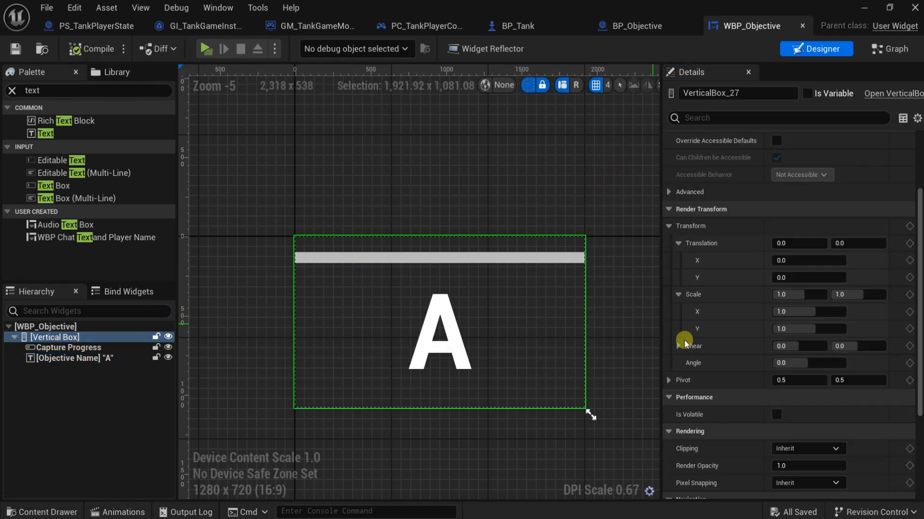
# Step: Set the Vertical Box's render scale to 0.5 in both X and Y, and compile WBP_Objective
pyautogui.moveTo(804, 312); pyautogui.dragTo(787, 312)
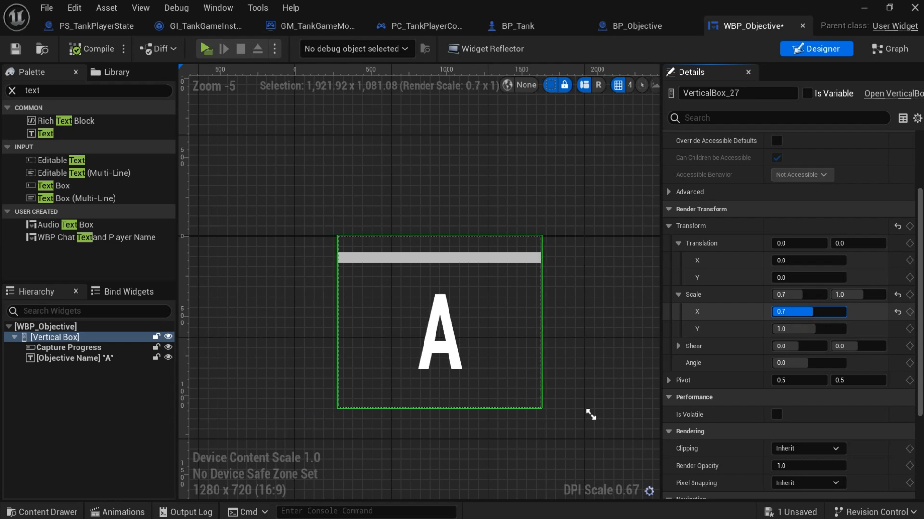
pyautogui.write('0.5')
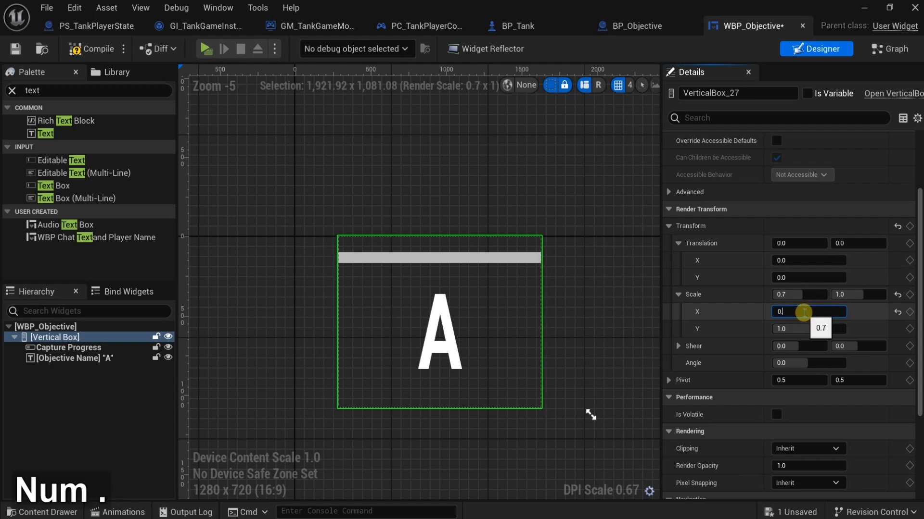
pyautogui.press('Return')
pyautogui.click(799, 327)
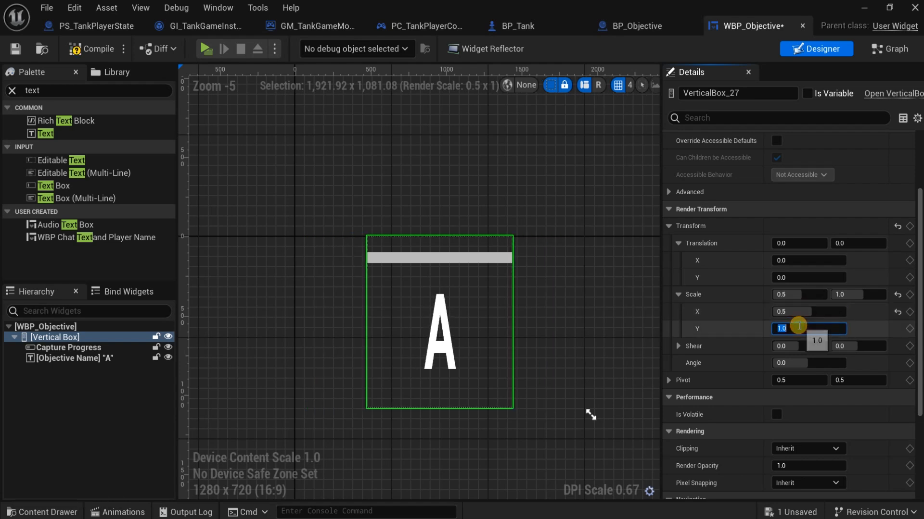
pyautogui.write('0.5')
pyautogui.press('Return')
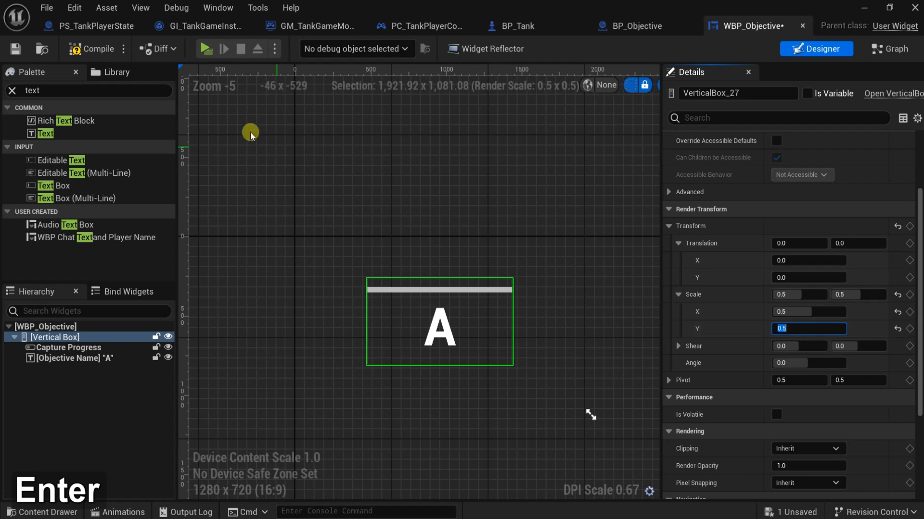
pyautogui.click(86, 50)
pyautogui.scroll(4, 443, 247)
pyautogui.moveTo(443, 247); pyautogui.dragTo(462, 155, button='right')
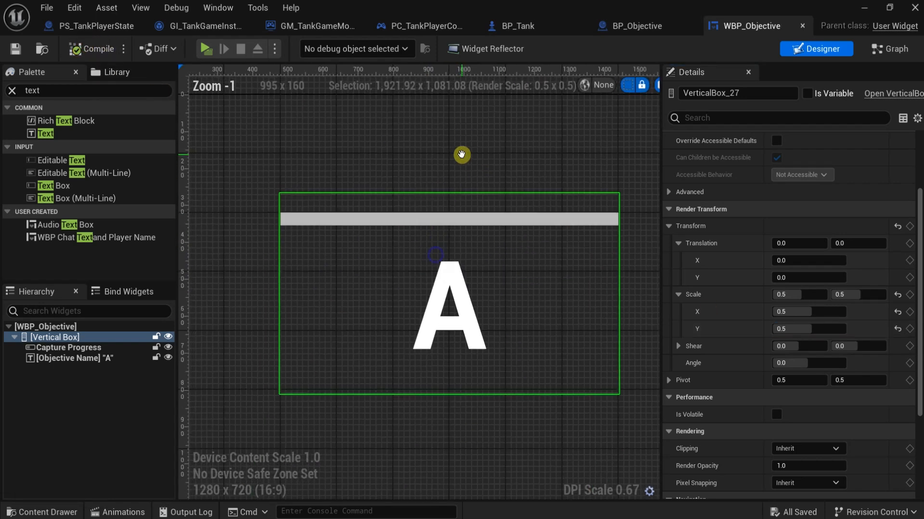
# Step: Raise the Widget component slightly above the sphere in BP_Objective and compile the blueprint
pyautogui.click(645, 27)
pyautogui.scroll(5, 413, 349)
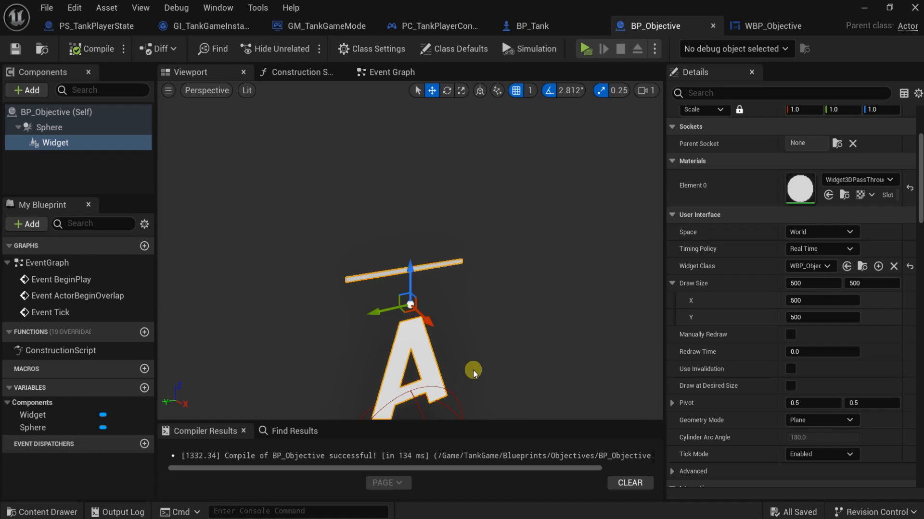
pyautogui.scroll(-3, 474, 372)
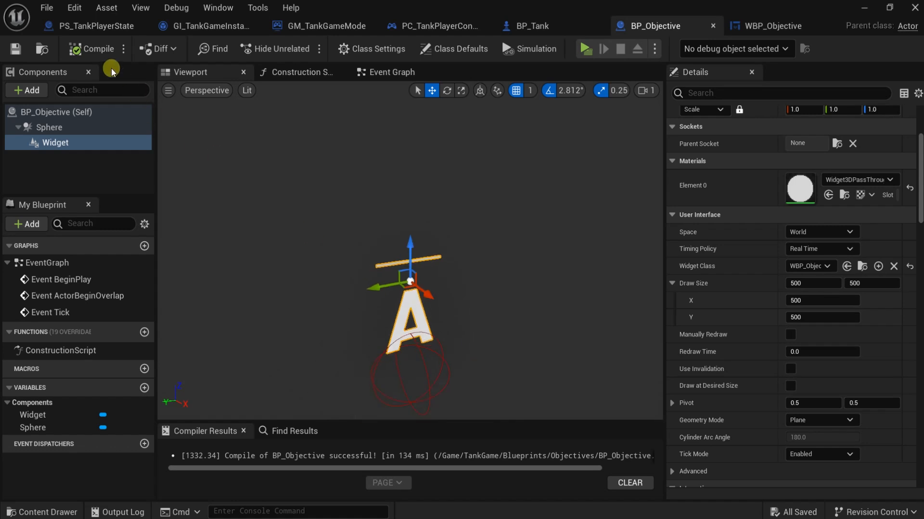
pyautogui.click(94, 48)
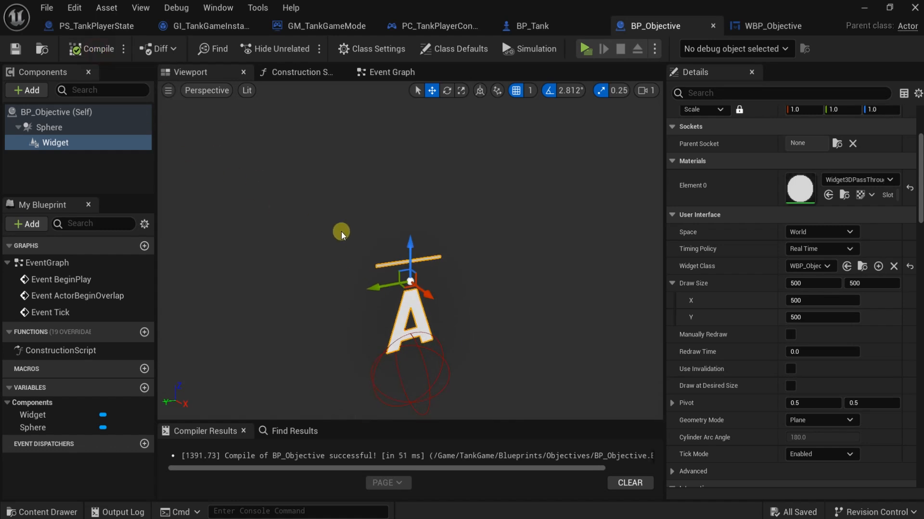
pyautogui.moveTo(409, 239); pyautogui.dragTo(409, 226)
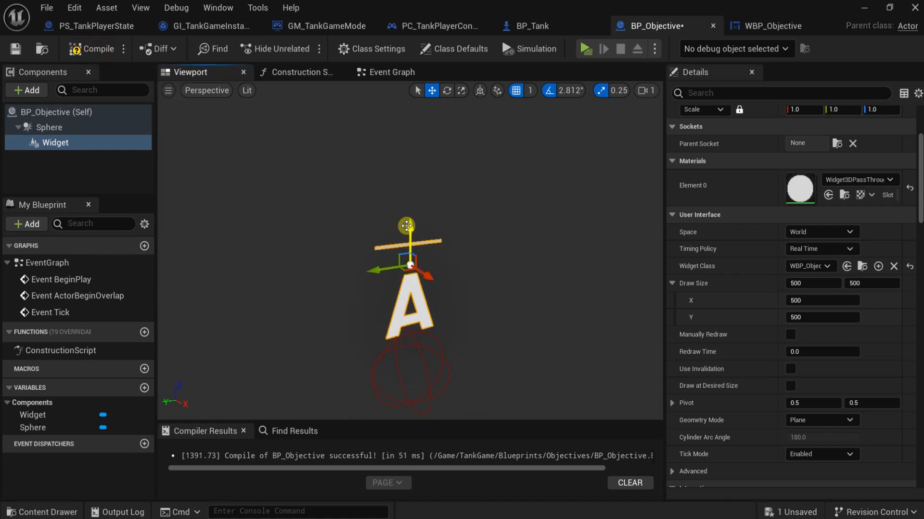
pyautogui.click(109, 53)
# Step: Set the Capture Progress bar's fill size to 0.25 in WBP_Objective and compile the widget
pyautogui.click(772, 26)
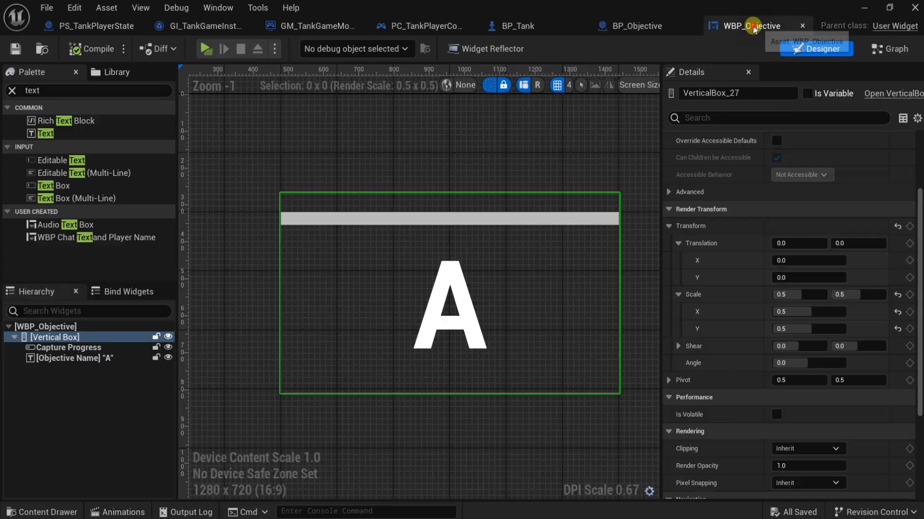
pyautogui.click(532, 218)
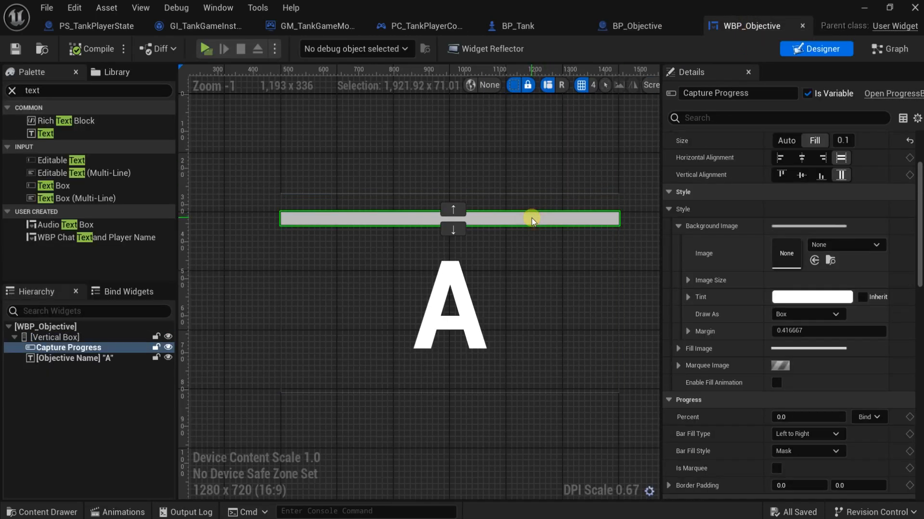
pyautogui.scroll(3, 784, 187)
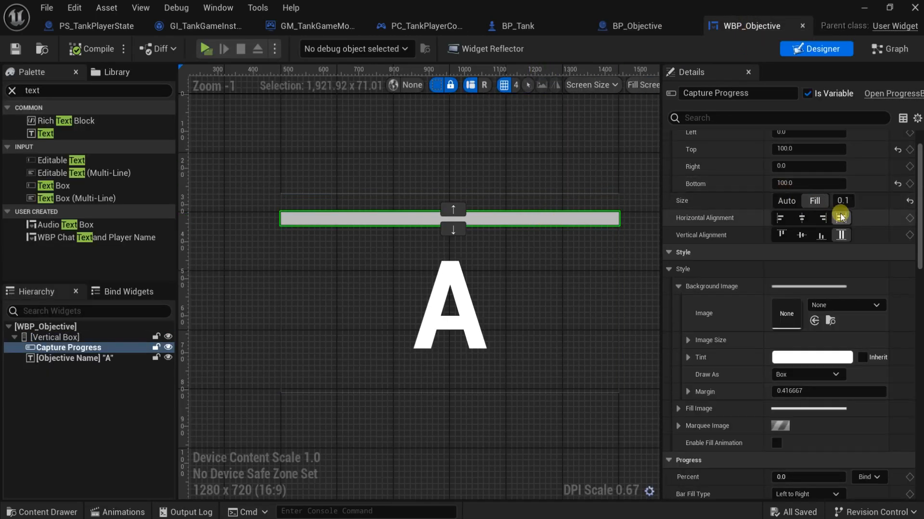
pyautogui.click(844, 199)
pyautogui.write('0.25')
pyautogui.press('Return')
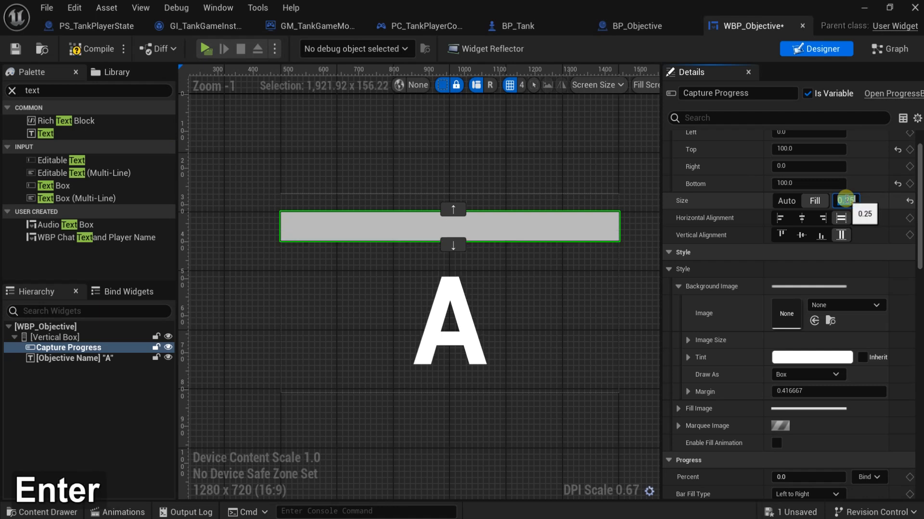
pyautogui.click(554, 150)
pyautogui.click(81, 50)
pyautogui.click(435, 223)
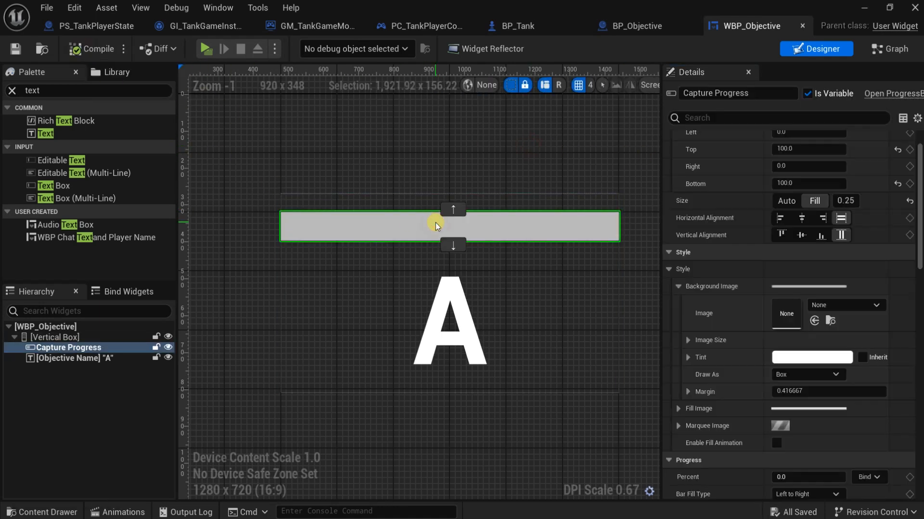
# Step: Set the Widget component's draw size in BP_Objective to 1000 in X and 750 in Y
pyautogui.click(632, 26)
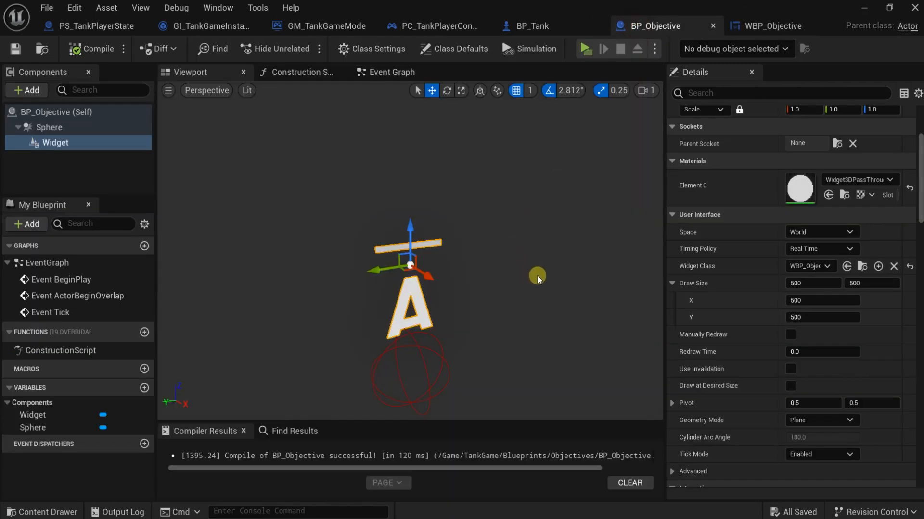
pyautogui.moveTo(822, 300); pyautogui.dragTo(842, 301)
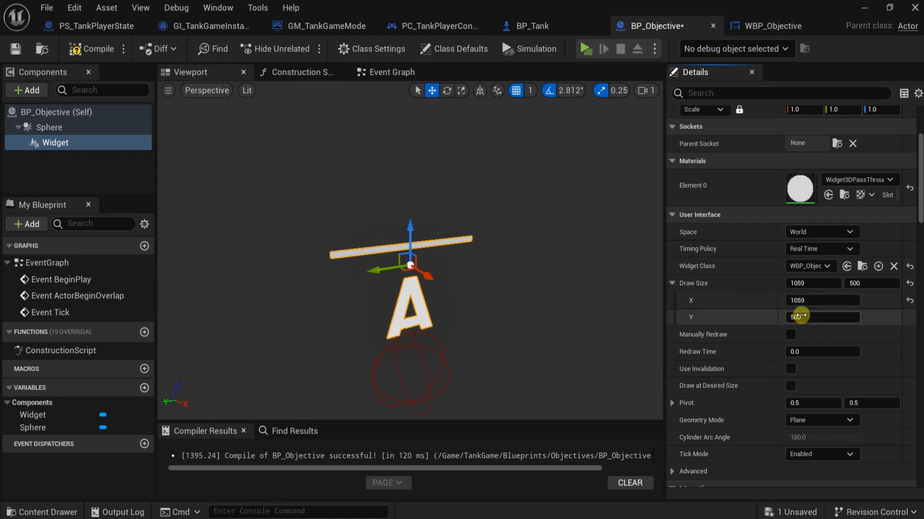
pyautogui.moveTo(797, 318); pyautogui.dragTo(846, 318)
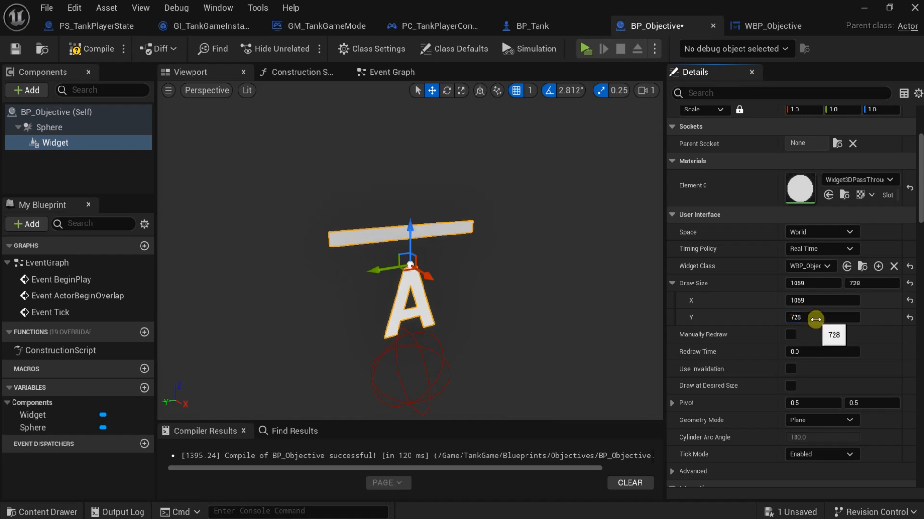
pyautogui.write('750')
pyautogui.press('Return')
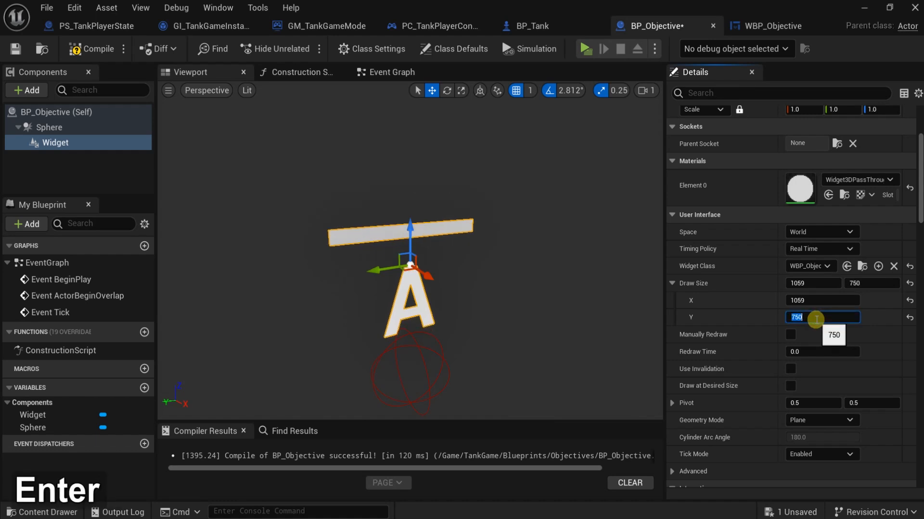
pyautogui.write('1')
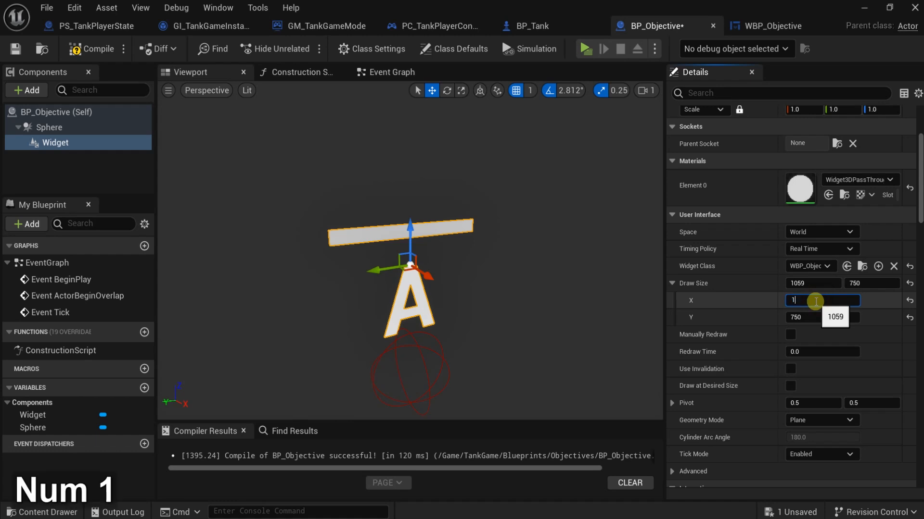
pyautogui.write('000')
pyautogui.press('Return')
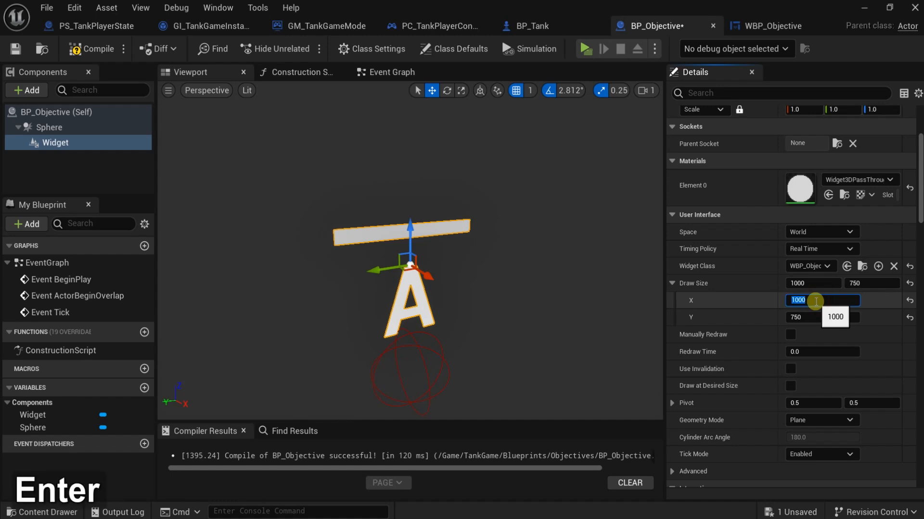
# Step: Try wider draw size X values of 1250, 1550 and 2000 on the Widget component
pyautogui.write('125')
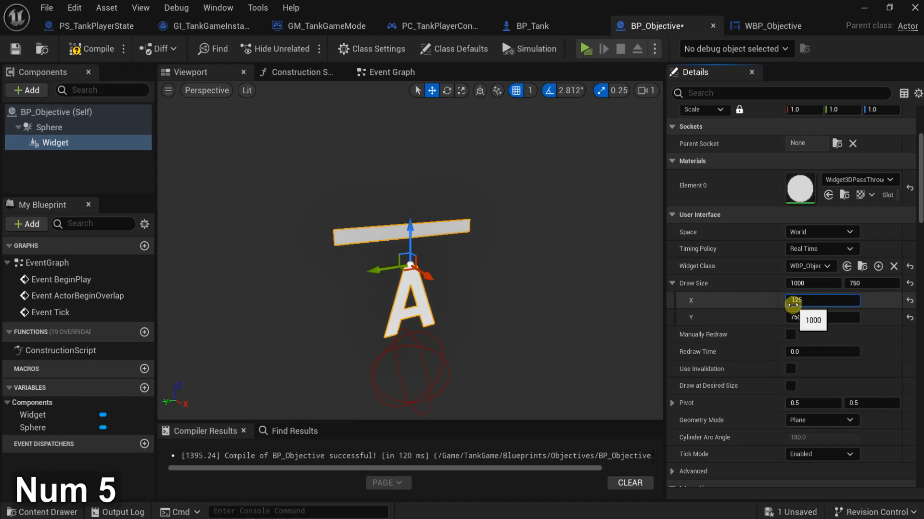
pyautogui.press('Return')
pyautogui.write('1')
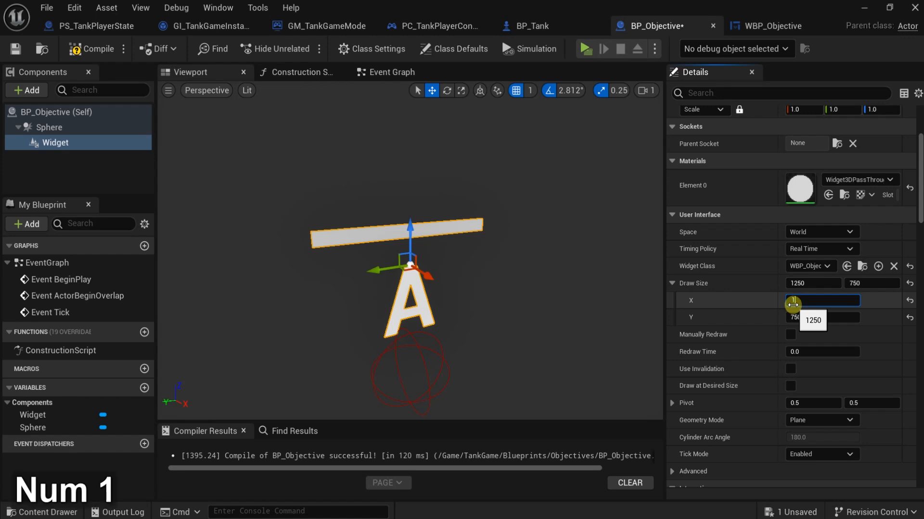
pyautogui.write('550')
pyautogui.press('Return')
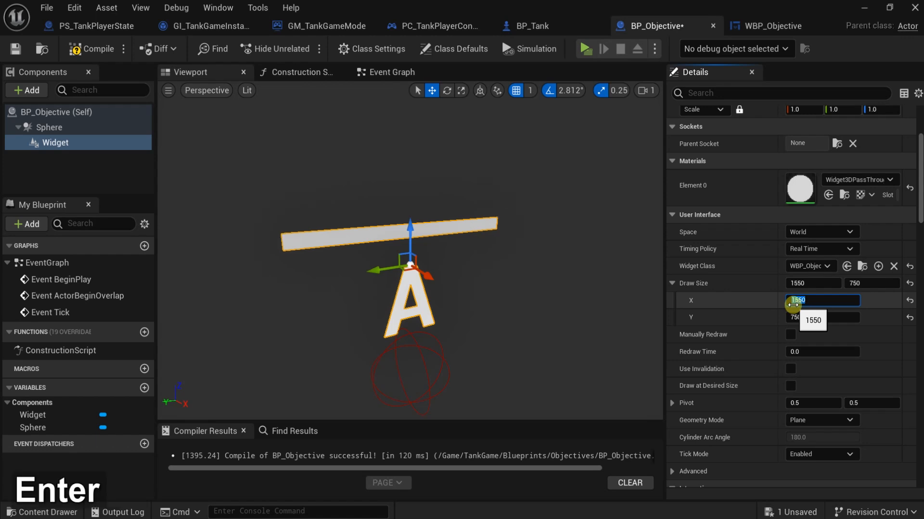
pyautogui.write('2000')
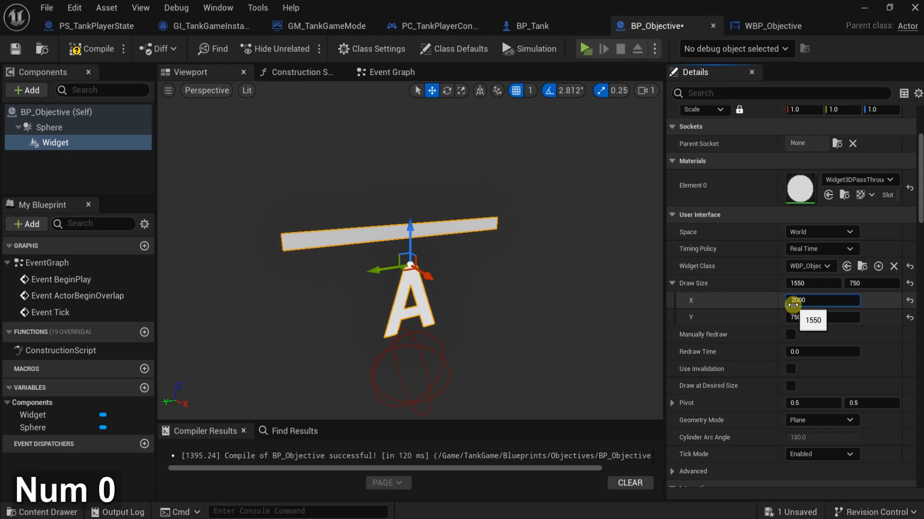
pyautogui.press('Return')
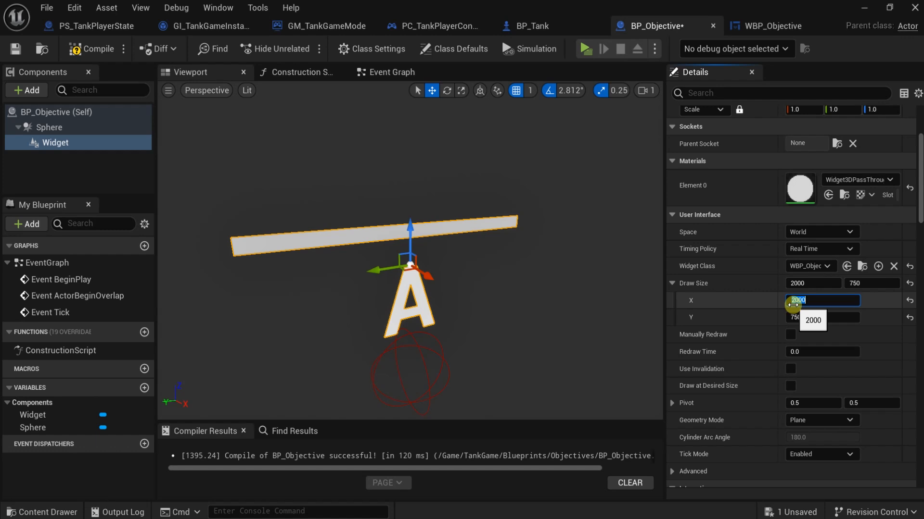
# Step: Set the Widget component's draw size X back to 1000 and compile BP_Objective
pyautogui.write('10')
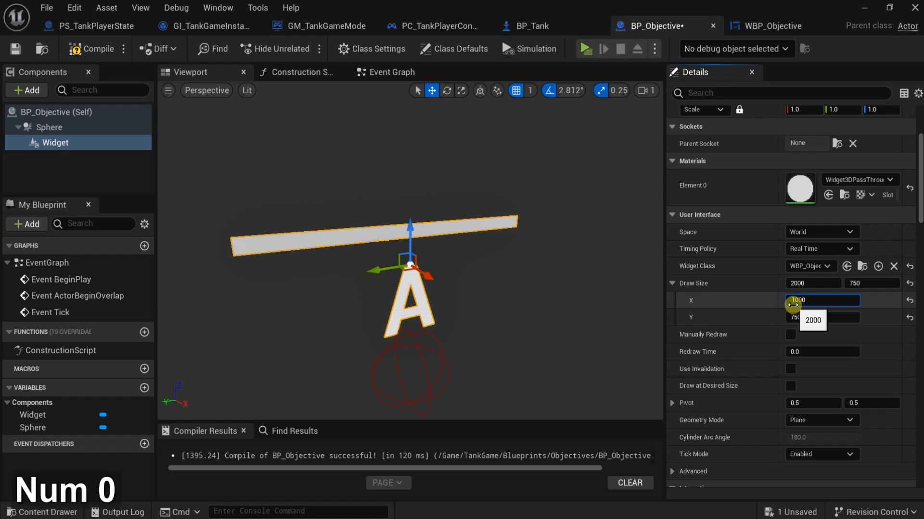
pyautogui.write('00')
pyautogui.press('Return')
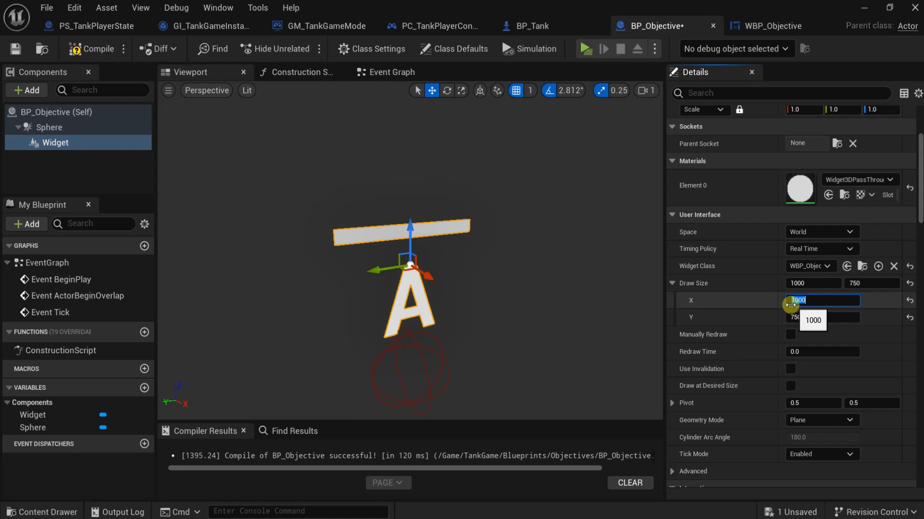
pyautogui.click(91, 51)
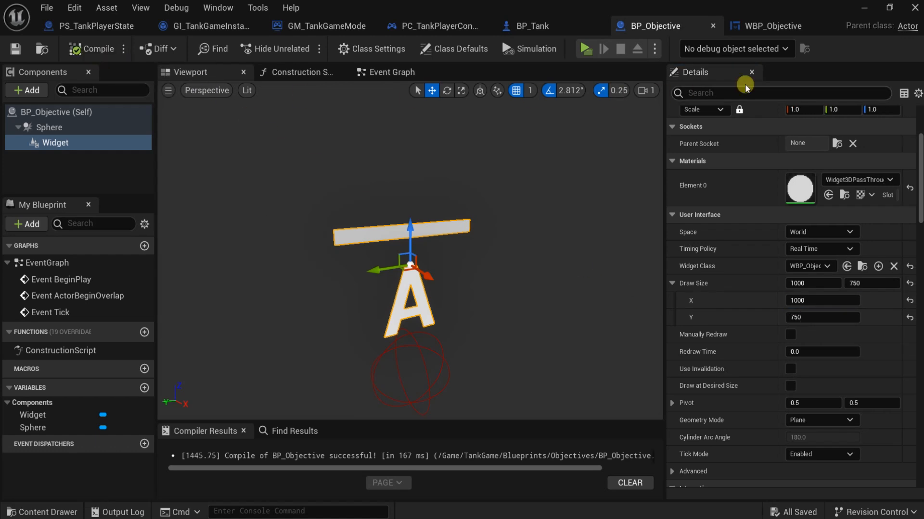
# Step: Switch to the main level editor and place a BP_Objective actor on the floor of MainMenuMap
pyautogui.click(865, 6)
pyautogui.moveTo(193, 428); pyautogui.dragTo(503, 214)
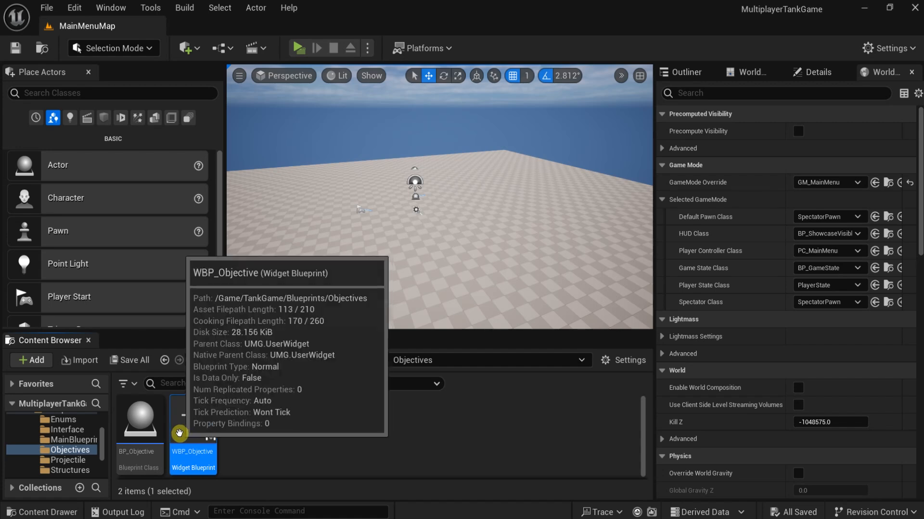
pyautogui.moveTo(185, 429); pyautogui.dragTo(446, 332)
pyautogui.moveTo(140, 421); pyautogui.dragTo(507, 254)
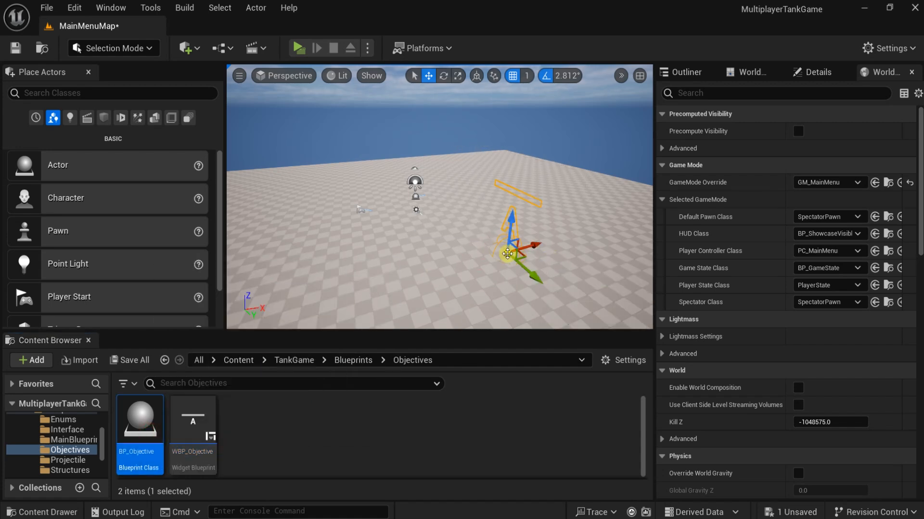
# Step: Place a BP_Tank actor from the TankGame/Blueprints/Tanks folder in the level near the objective
pyautogui.press('d')
pyautogui.moveTo(472, 269)
pyautogui.mouseDown(button='right')
pyautogui.moveTo(390, 253)
pyautogui.moveTo(325, 257)
pyautogui.moveTo(469, 257)
pyautogui.mouseUp(button='right')
pyautogui.press('w')
pyautogui.press('a')
pyautogui.press('w')
pyautogui.press('s')
pyautogui.press('a')
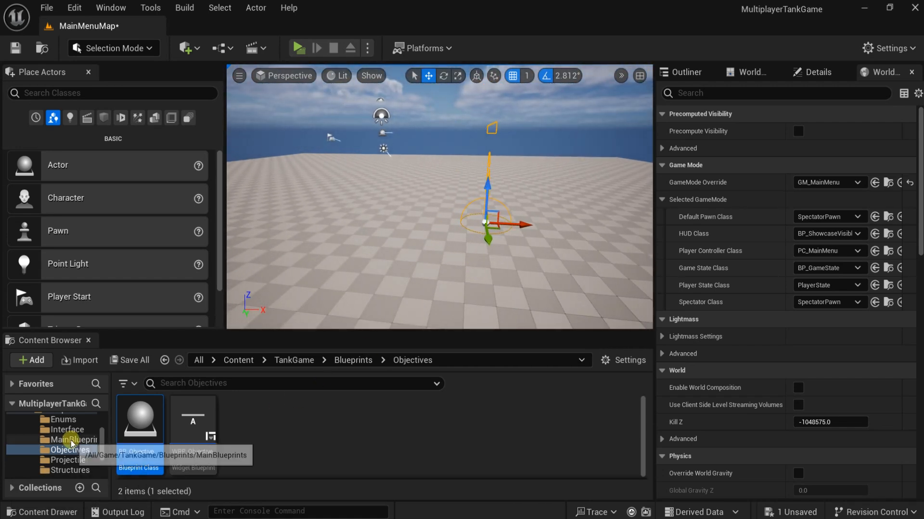
pyautogui.scroll(3, 63, 437)
pyautogui.click(58, 430)
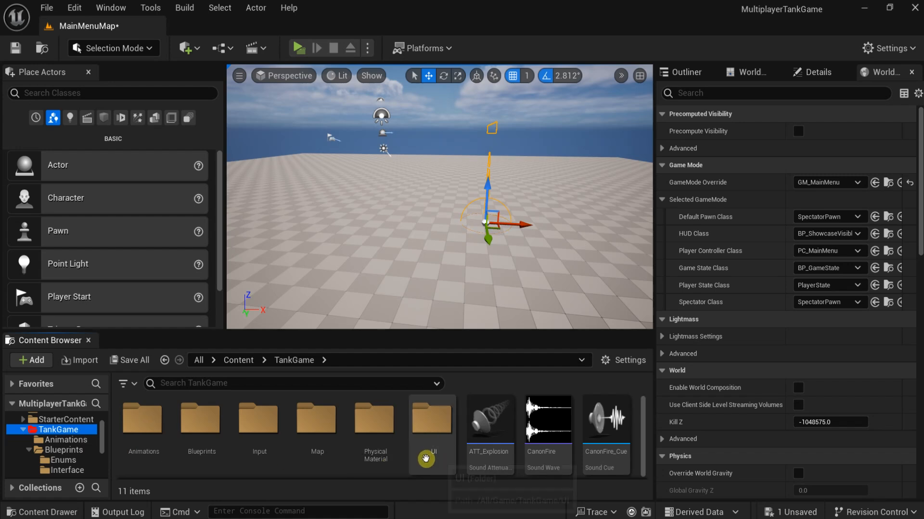
pyautogui.doubleClick(229, 434)
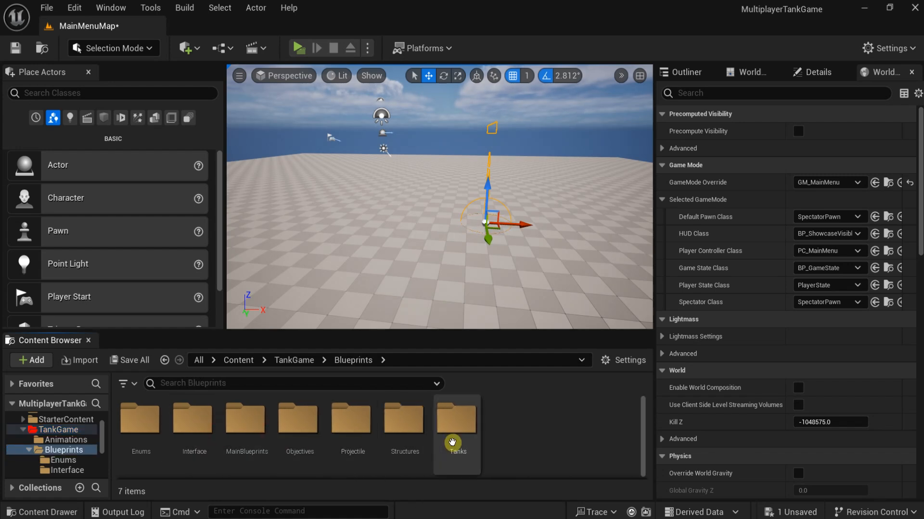
pyautogui.doubleClick(450, 424)
pyautogui.click(338, 434)
pyautogui.moveTo(339, 434); pyautogui.dragTo(346, 221)
# Step: Examine the size of the objective's sphere and widget against the tank from several angles
pyautogui.moveTo(418, 260)
pyautogui.mouseDown(button='right')
pyautogui.moveTo(435, 260)
pyautogui.moveTo(418, 255)
pyautogui.mouseUp(button='right')
pyautogui.press('s')
pyautogui.press('a')
pyautogui.click(404, 196)
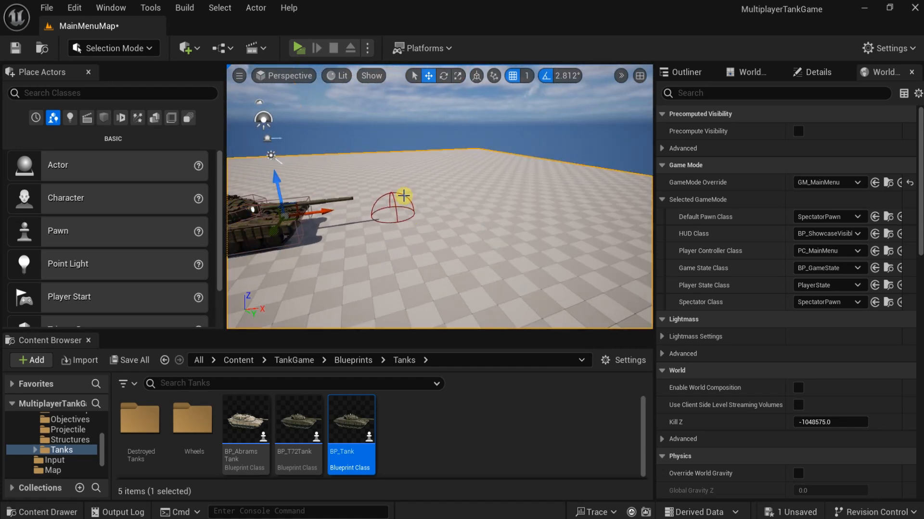
pyautogui.press('w')
pyautogui.moveTo(430, 224)
pyautogui.mouseDown(button='right')
pyautogui.moveTo(409, 222)
pyautogui.moveTo(430, 224)
pyautogui.mouseUp(button='right')
pyautogui.press('s')
pyautogui.press('d')
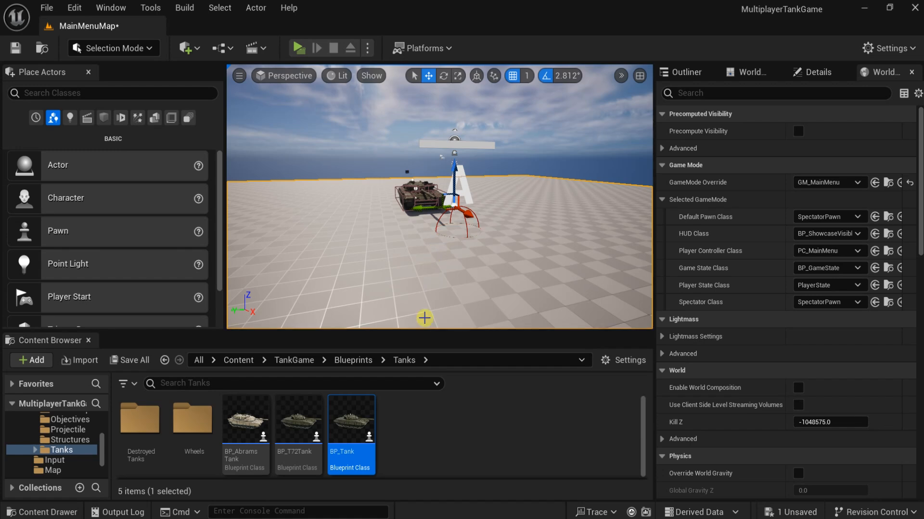
# Step: Set the Sphere component's radius in BP_Objective to 500, compile, and return to the level view
pyautogui.moveTo(583, 518)
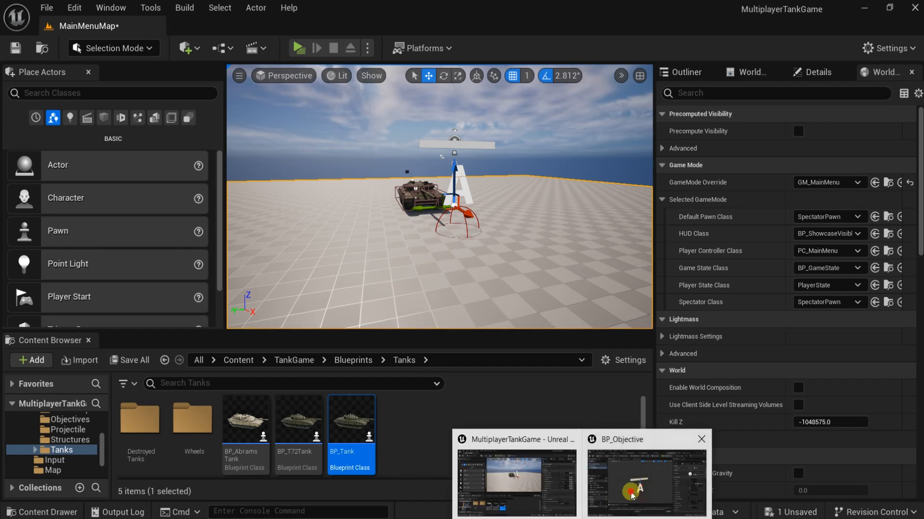
pyautogui.click(629, 495)
pyautogui.click(65, 127)
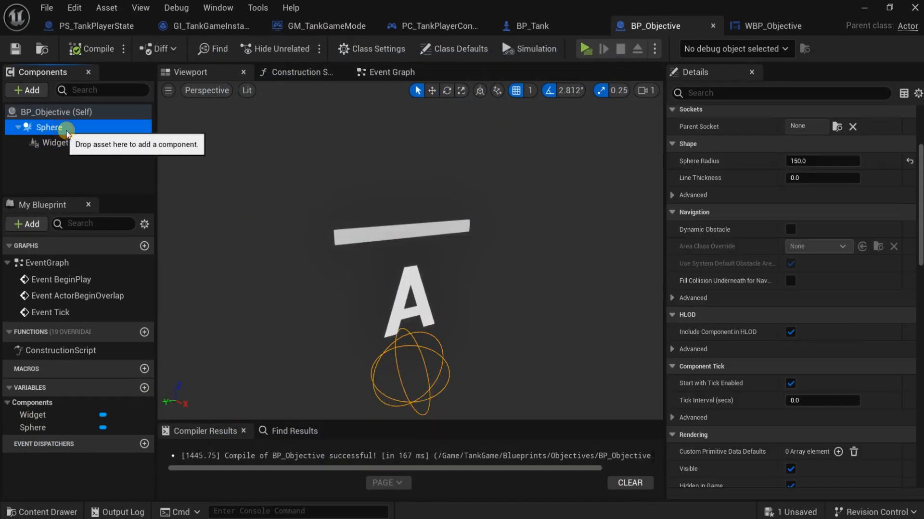
pyautogui.scroll(4, 694, 236)
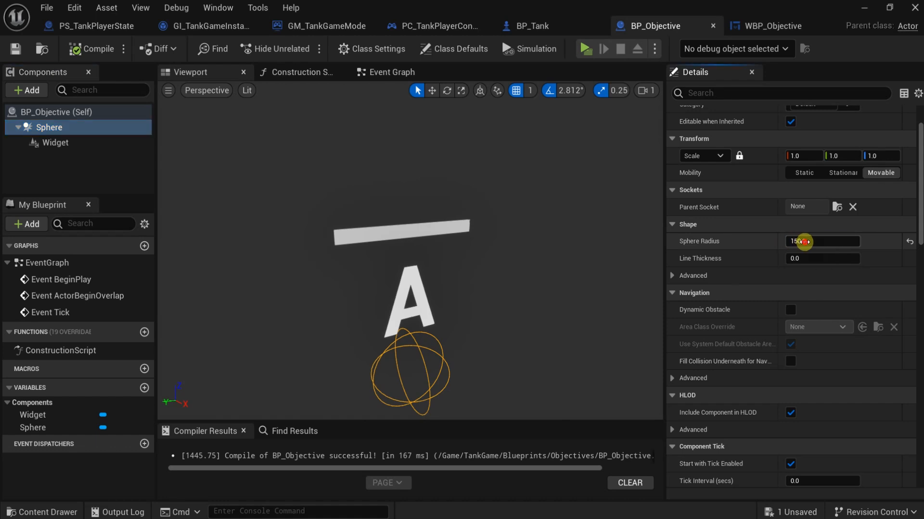
pyautogui.write('500')
pyautogui.press('Return')
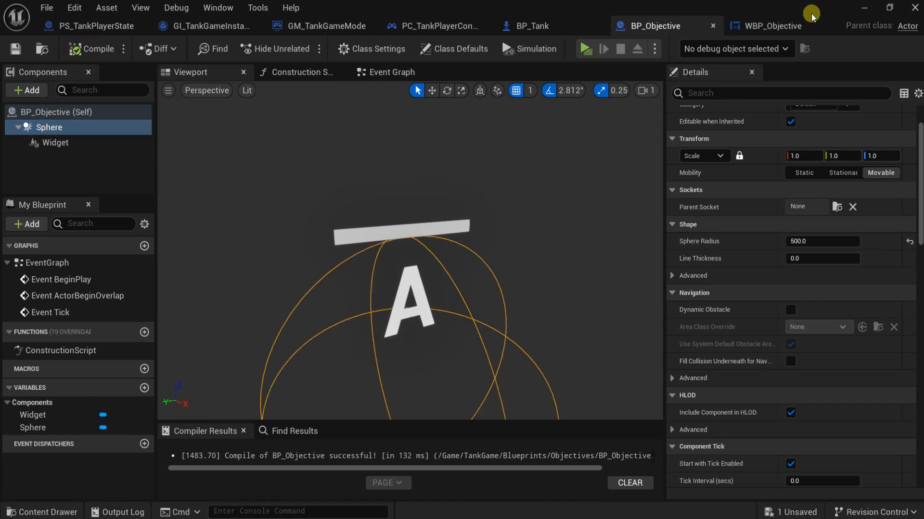
pyautogui.click(860, 9)
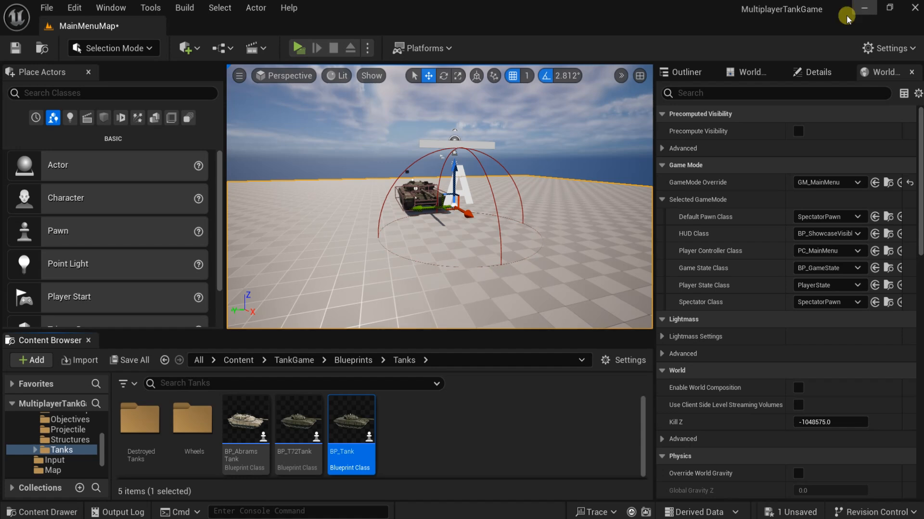
# Step: Set the Sphere component's radius in BP_Objective to 1000, compile, and return to the level view
pyautogui.click(649, 483)
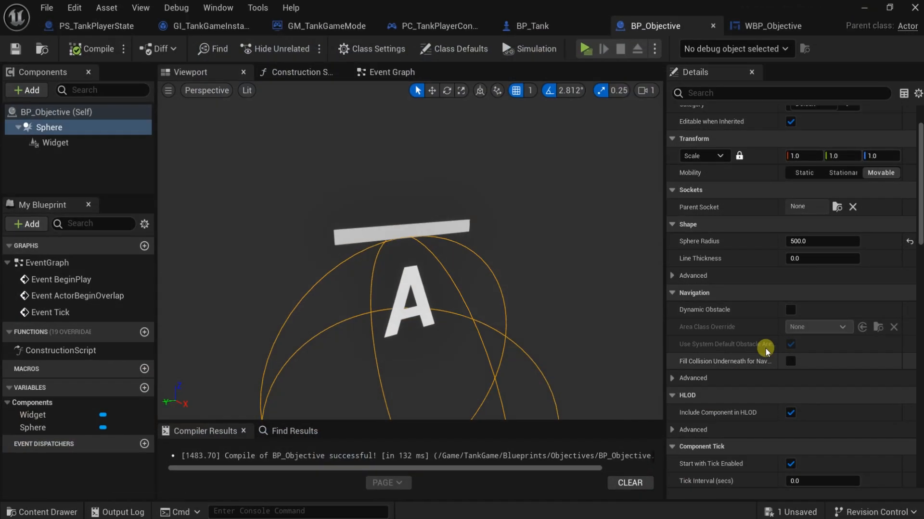
pyautogui.write('10')
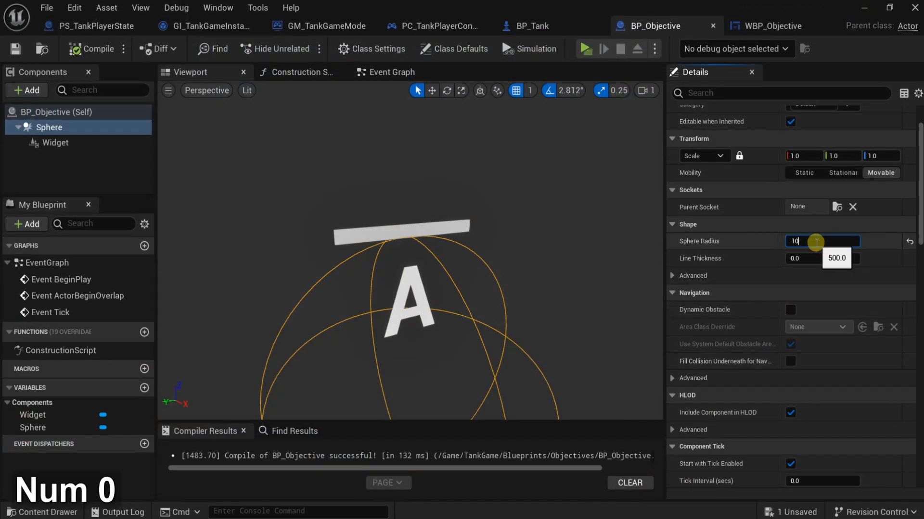
pyautogui.write('00')
pyautogui.press('Return')
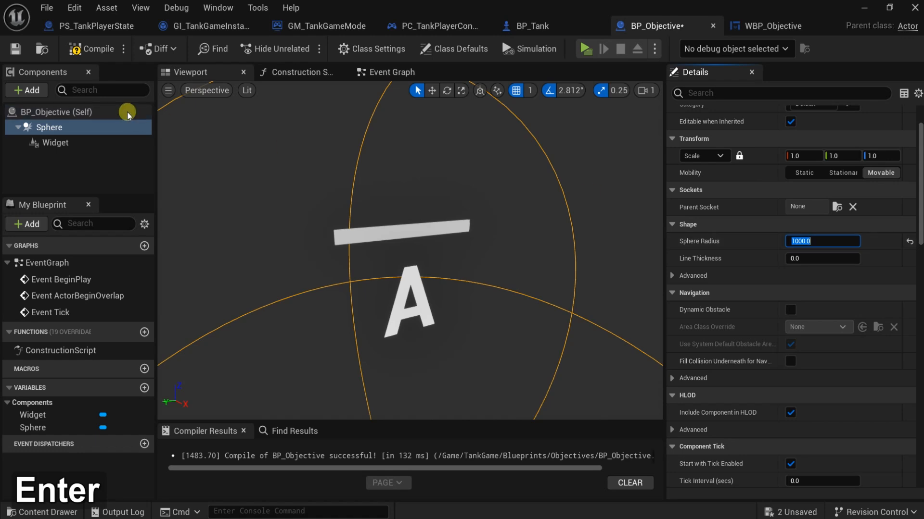
pyautogui.click(93, 53)
pyautogui.click(861, 9)
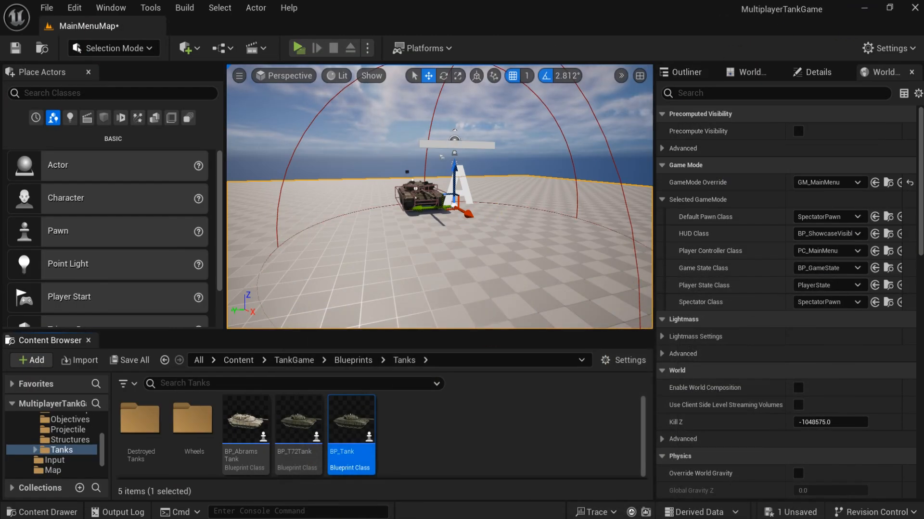
# Step: Raise the Widget component in BP_Objective above the sphere to a Z location of about 1094
pyautogui.click(649, 478)
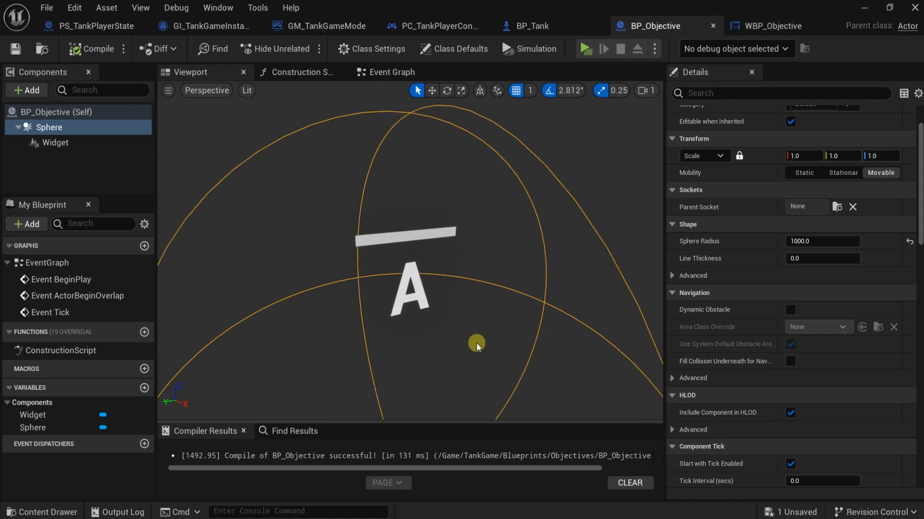
pyautogui.click(405, 272)
pyautogui.press('w')
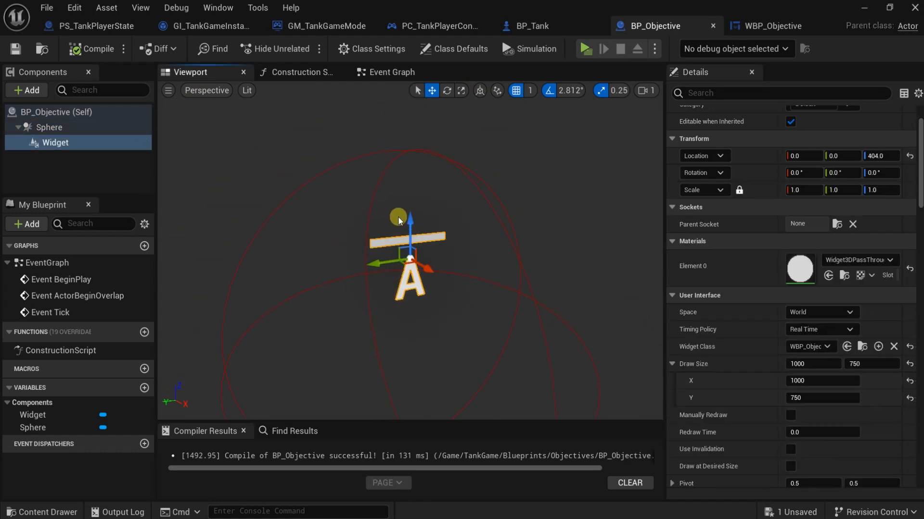
pyautogui.moveTo(410, 220)
pyautogui.mouseDown()
pyautogui.moveTo(486, 245)
pyautogui.moveTo(489, 161)
pyautogui.moveTo(491, 172)
pyautogui.mouseUp()
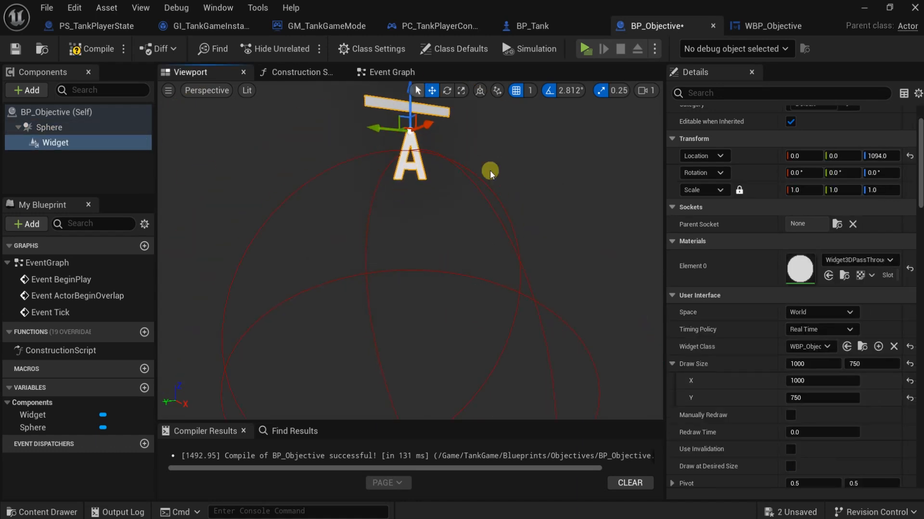
# Step: Set the Widget component's Draw Size Y to 1000 and compile BP_Objective
pyautogui.click(810, 398)
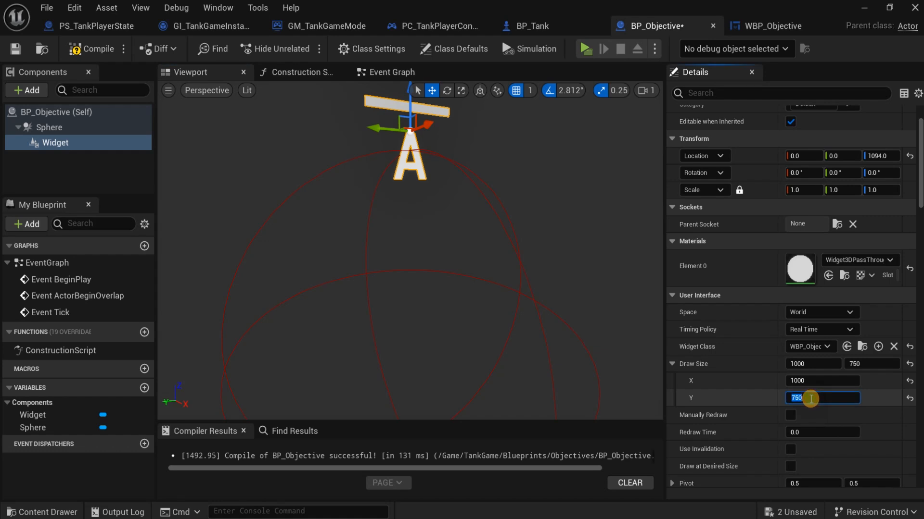
pyautogui.write('1000')
pyautogui.press('Return')
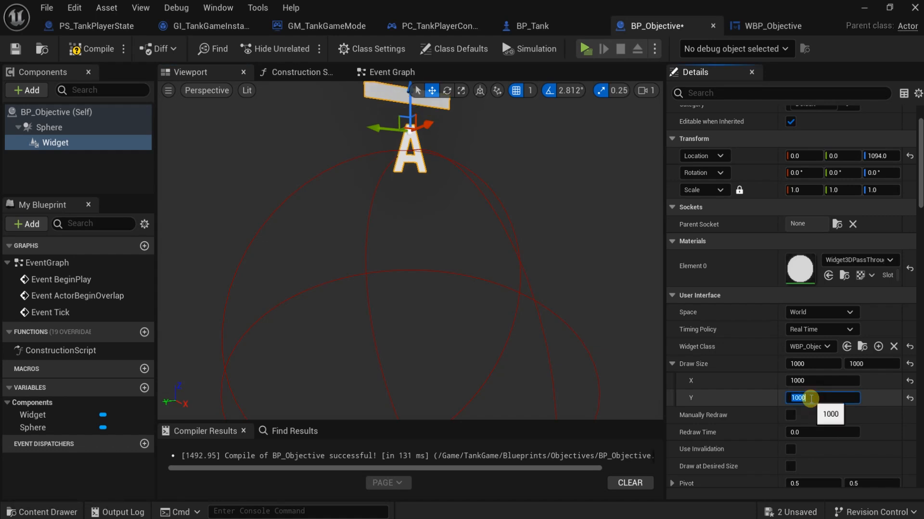
pyautogui.click(90, 48)
# Step: Reset the Vertical Box's render transform scale in WBP_Objective to its default and compile the widget
pyautogui.click(769, 25)
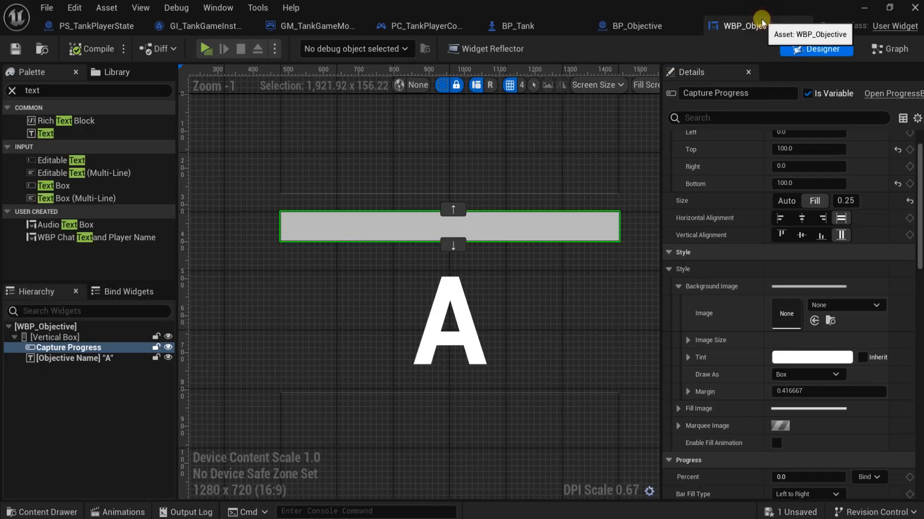
pyautogui.click(72, 337)
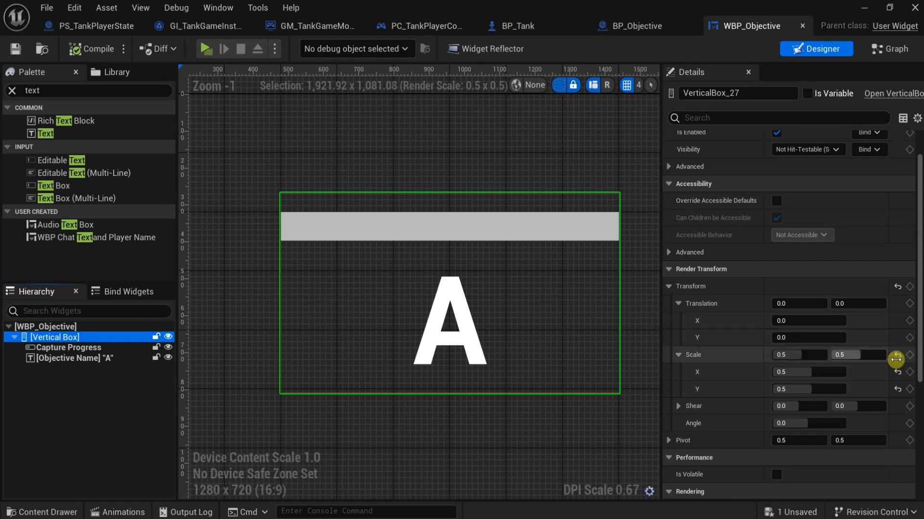
pyautogui.click(896, 357)
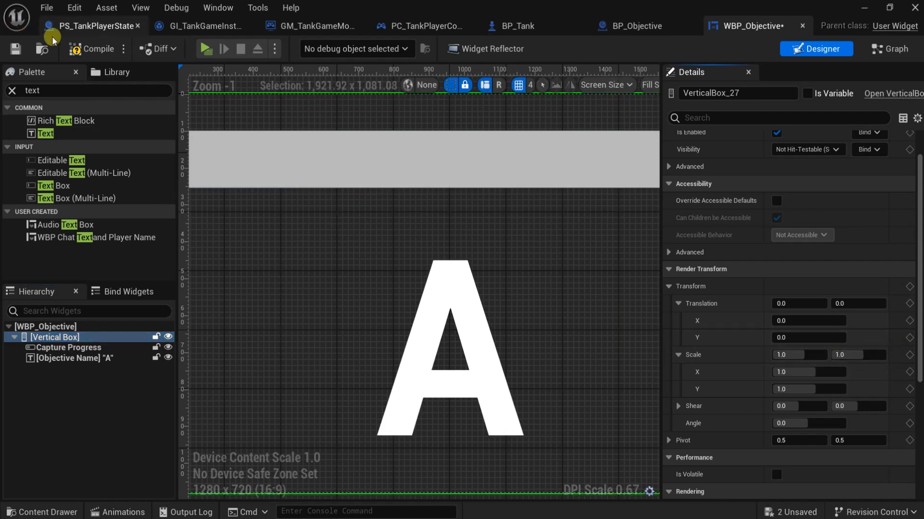
pyautogui.click(91, 48)
pyautogui.scroll(-4, 418, 241)
# Step: Recompile BP_Objective and check the widget's size against the tank in the level
pyautogui.click(637, 26)
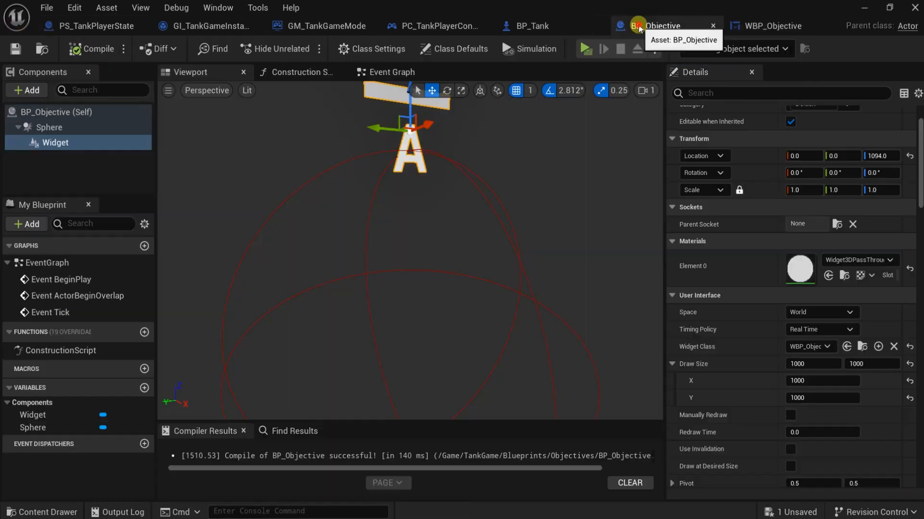
pyautogui.scroll(-4, 469, 181)
pyautogui.click(85, 50)
pyautogui.click(868, 9)
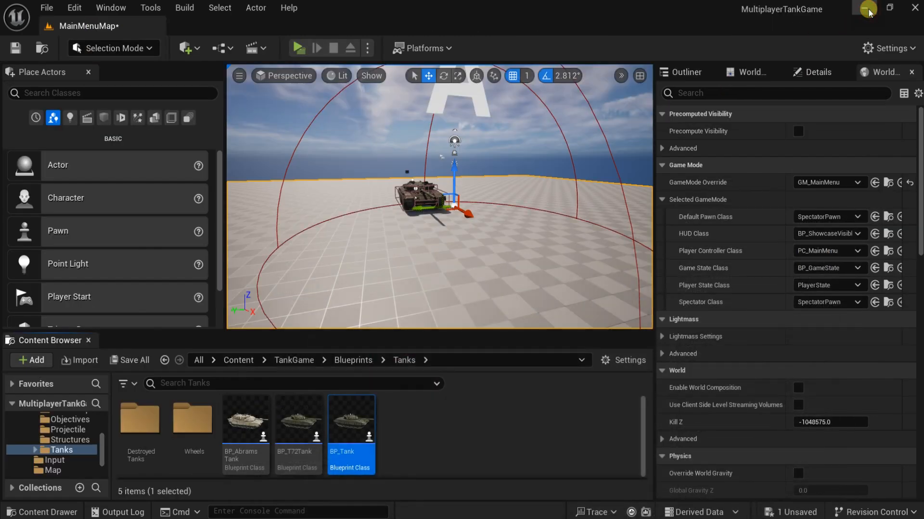
pyautogui.scroll(-5, 504, 181)
pyautogui.scroll(-5, 503, 181)
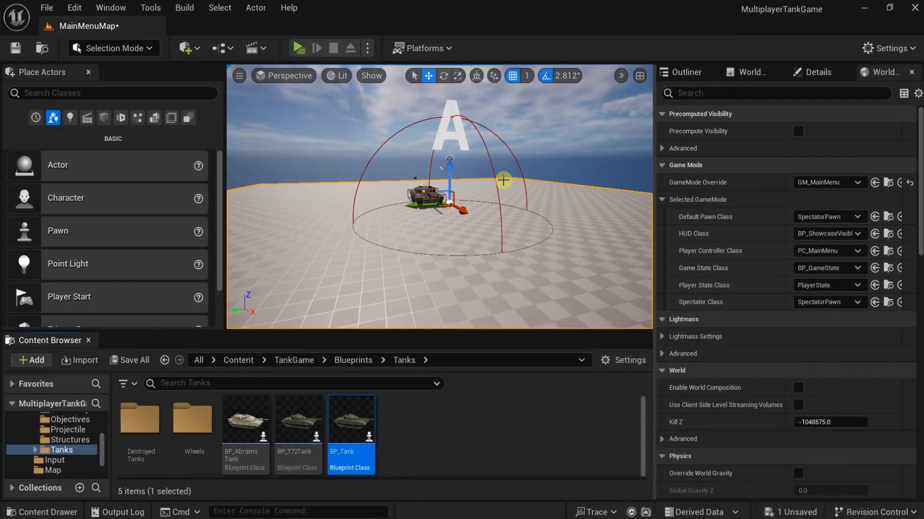
# Step: Set the Widget component's Draw Size X in BP_Objective to 2000 and compile
pyautogui.moveTo(579, 517)
pyautogui.click(647, 469)
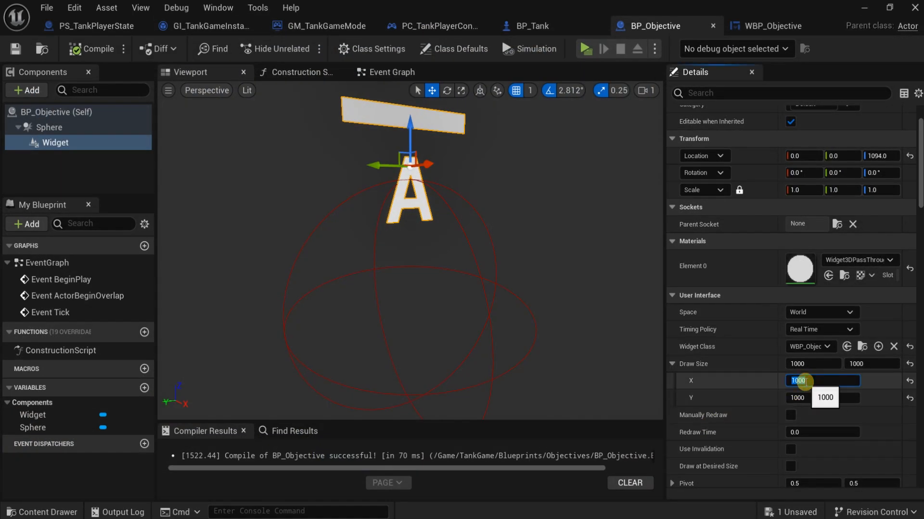
pyautogui.write('20')
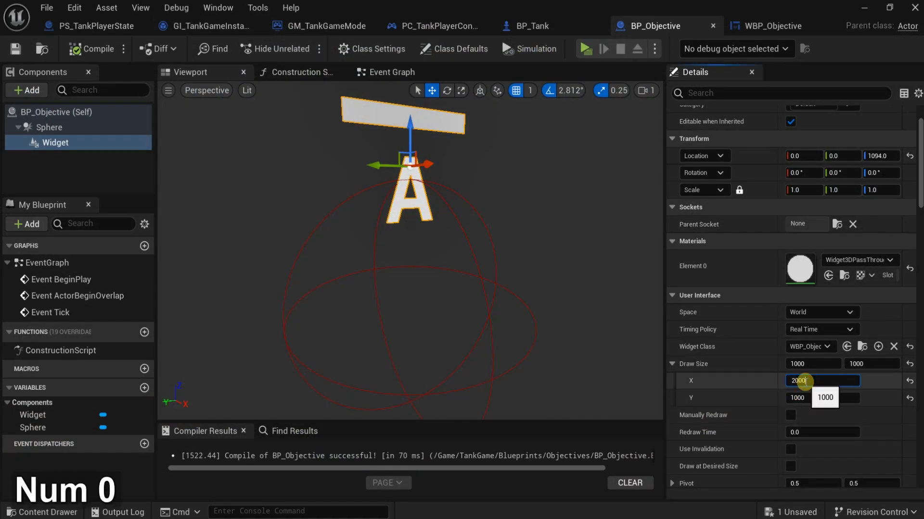
pyautogui.press('Return')
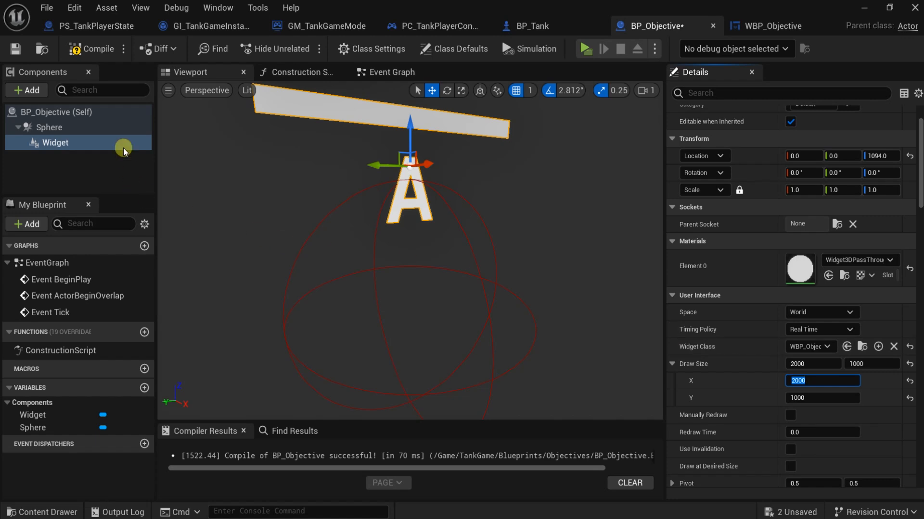
pyautogui.click(102, 54)
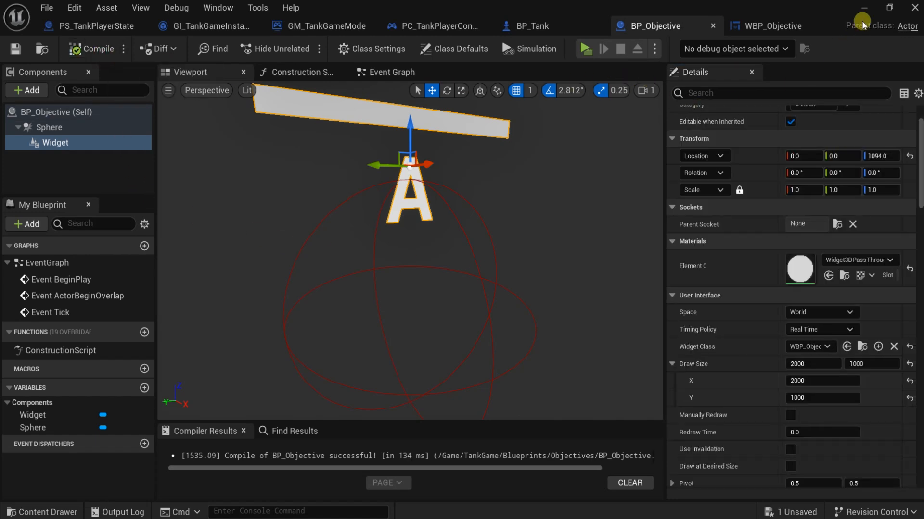
# Step: Return to the level view and examine the widened progress bar and letter above the tank
pyautogui.click(864, 7)
pyautogui.moveTo(523, 243); pyautogui.dragTo(488, 243, button='right')
pyautogui.press('w')
pyautogui.press('a')
pyautogui.press('s')
pyautogui.press('d')
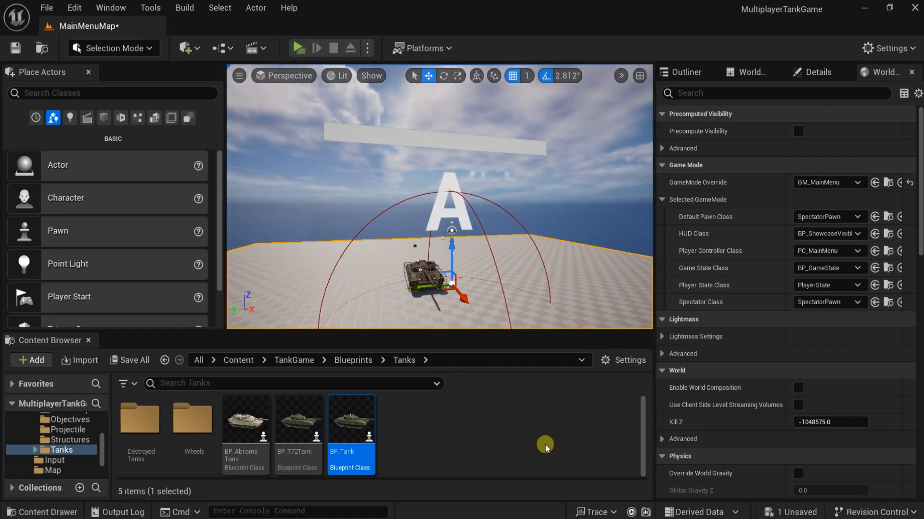
# Step: Set the Objective Name text's font size in WBP_Objective to 550, compile, and return to the level view
pyautogui.click(639, 476)
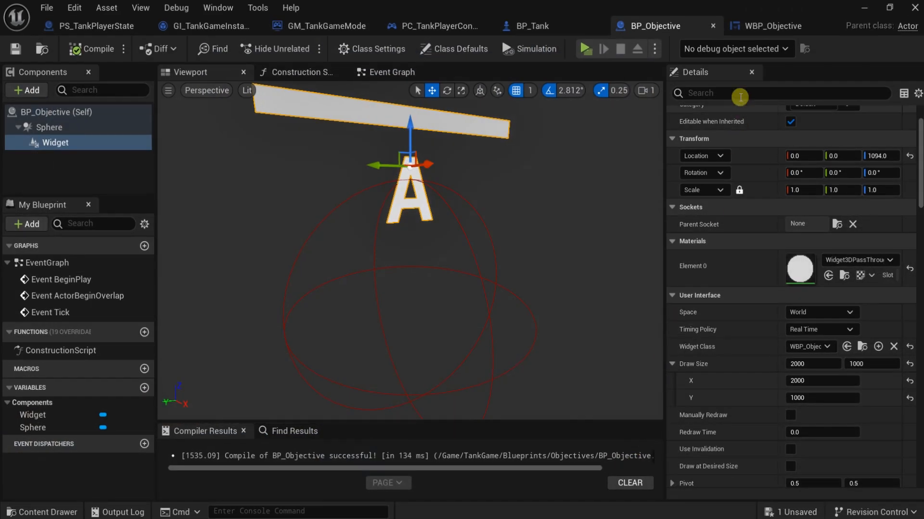
pyautogui.click(755, 26)
pyautogui.click(450, 296)
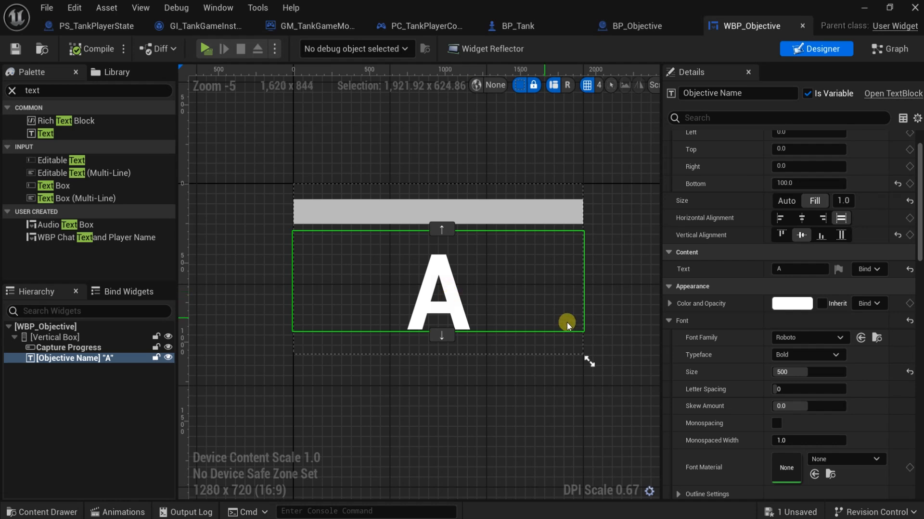
pyautogui.click(794, 374)
pyautogui.write('550')
pyautogui.press('Return')
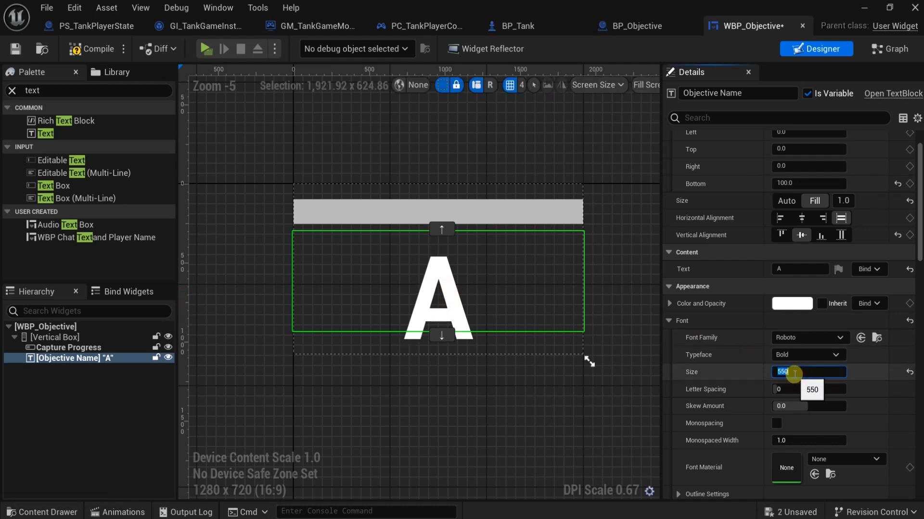
pyautogui.click(93, 49)
pyautogui.click(860, 8)
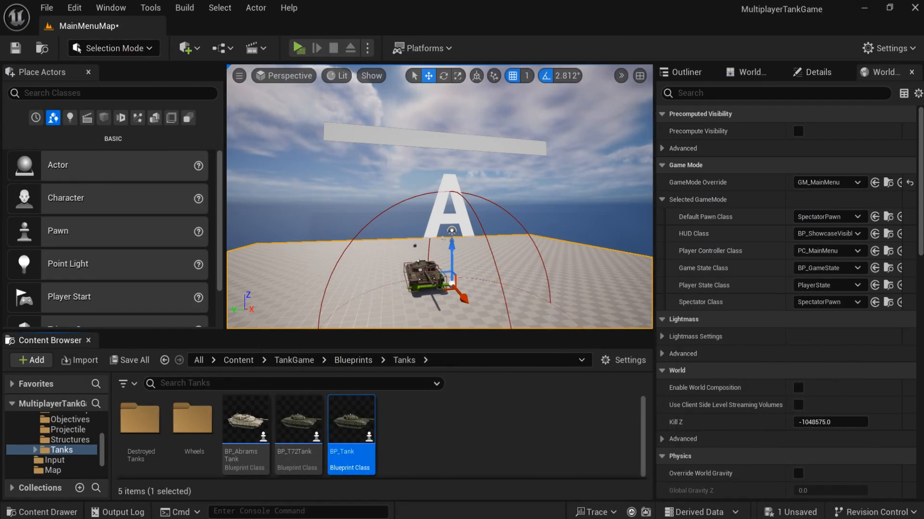
# Step: Recompile BP_Objective and examine the objective's letter, bar and sphere around the tank in the level
pyautogui.click(624, 481)
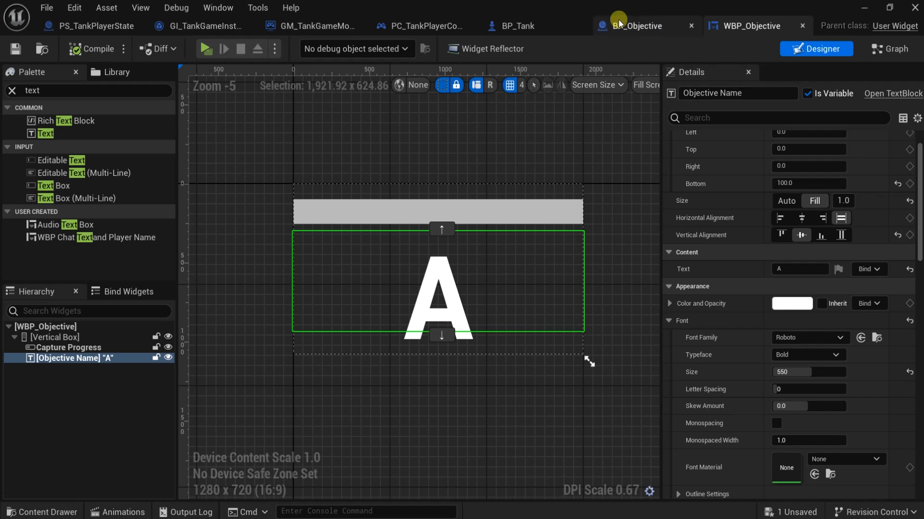
pyautogui.click(619, 19)
pyautogui.click(92, 48)
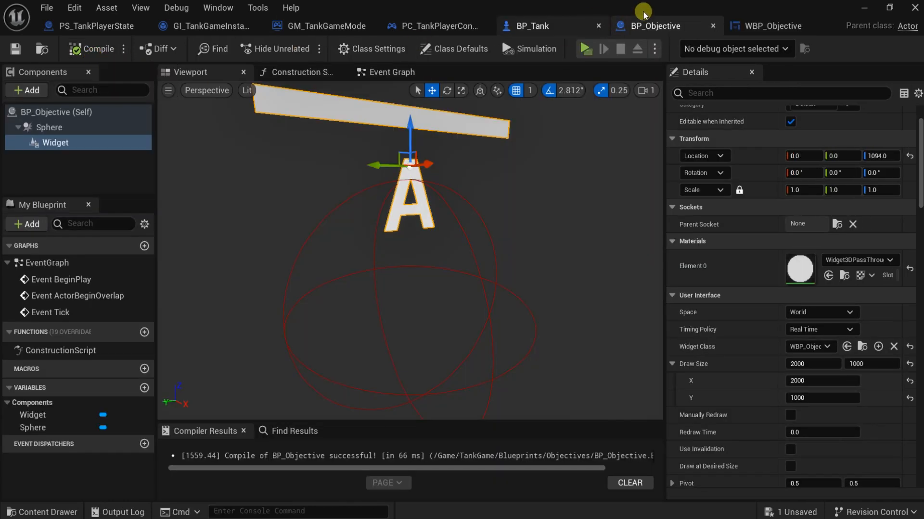
pyautogui.click(859, 9)
pyautogui.press('d')
pyautogui.moveTo(505, 229)
pyautogui.mouseDown(button='right')
pyautogui.moveTo(409, 230)
pyautogui.moveTo(548, 241)
pyautogui.moveTo(506, 247)
pyautogui.mouseUp(button='right')
pyautogui.press('a')
pyautogui.press('s')
pyautogui.press('d')
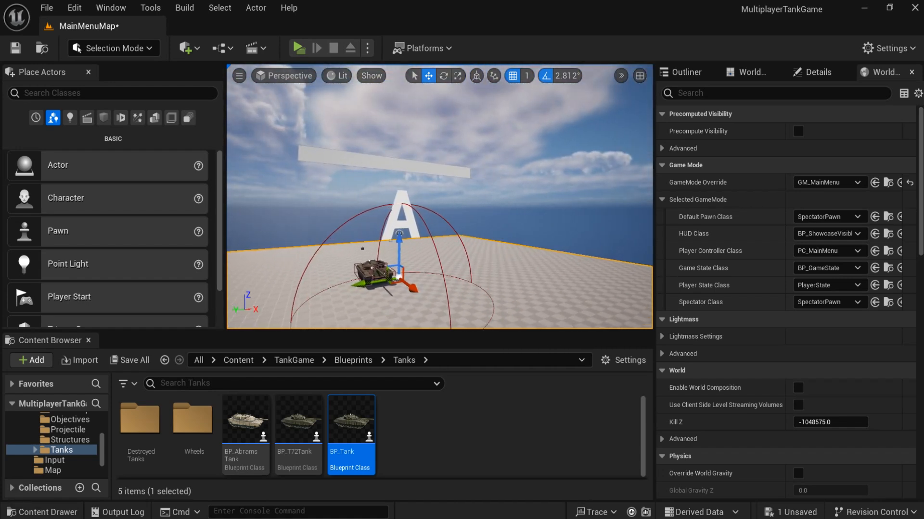
# Step: Enable Replicate Movement and Replicates in BP_Objective's class defaults and compile
pyautogui.click(591, 447)
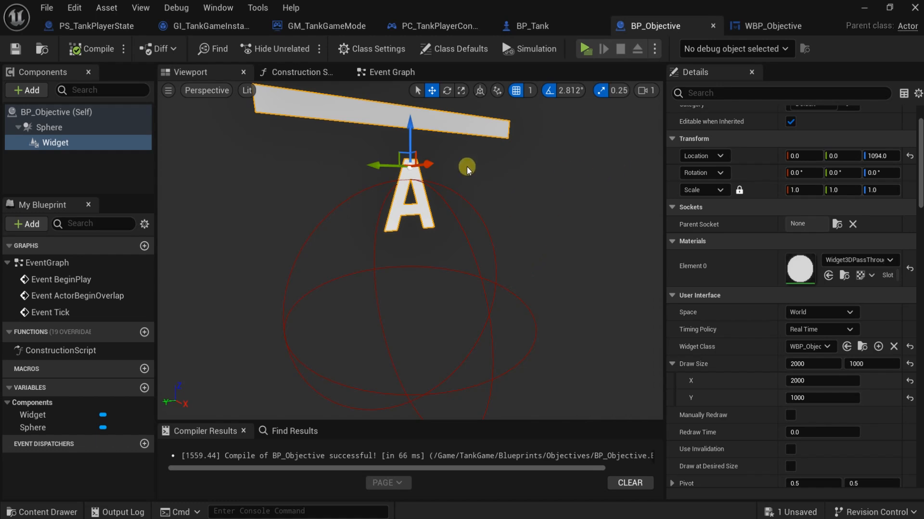
pyautogui.click(58, 112)
pyautogui.scroll(1, 732, 212)
pyautogui.scroll(2, 732, 212)
pyautogui.moveTo(705, 249)
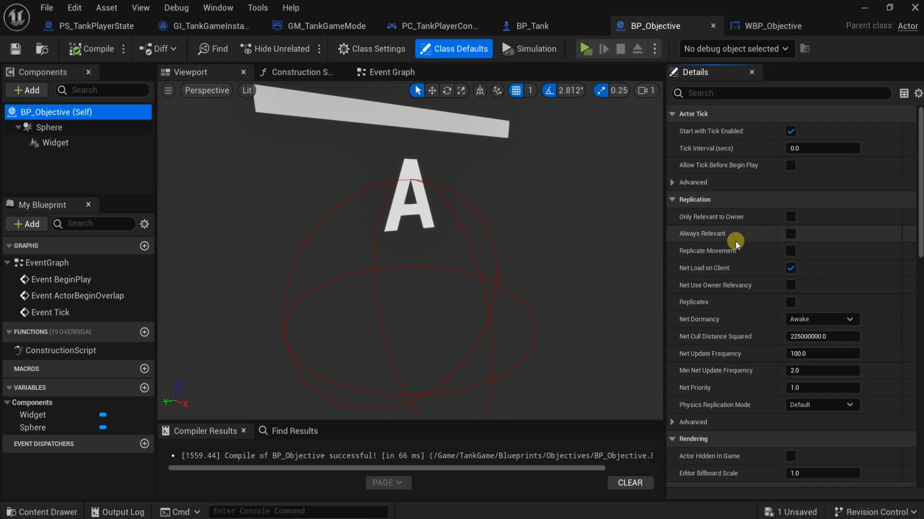
pyautogui.click(792, 251)
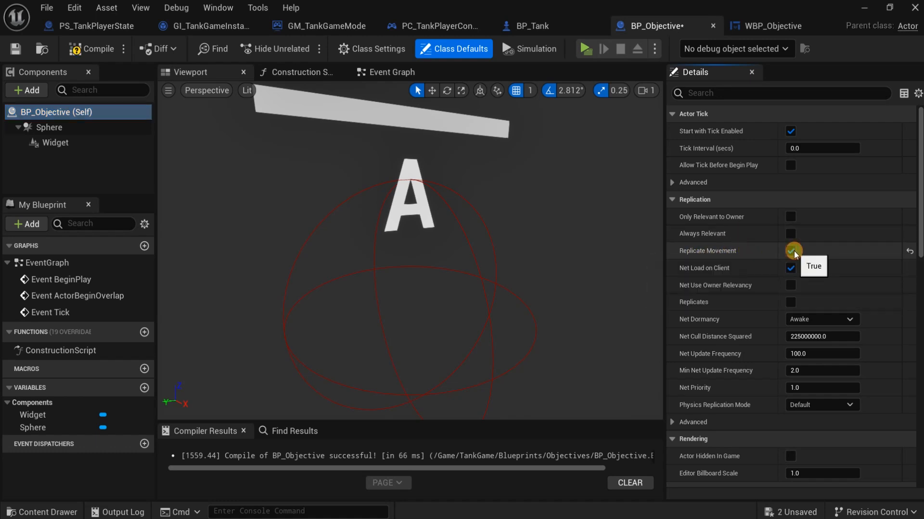
pyautogui.click(790, 302)
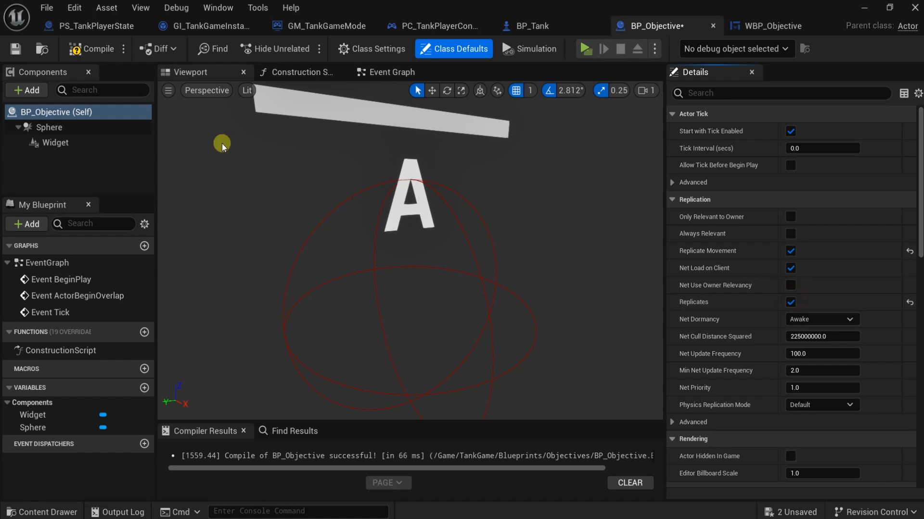
pyautogui.click(89, 57)
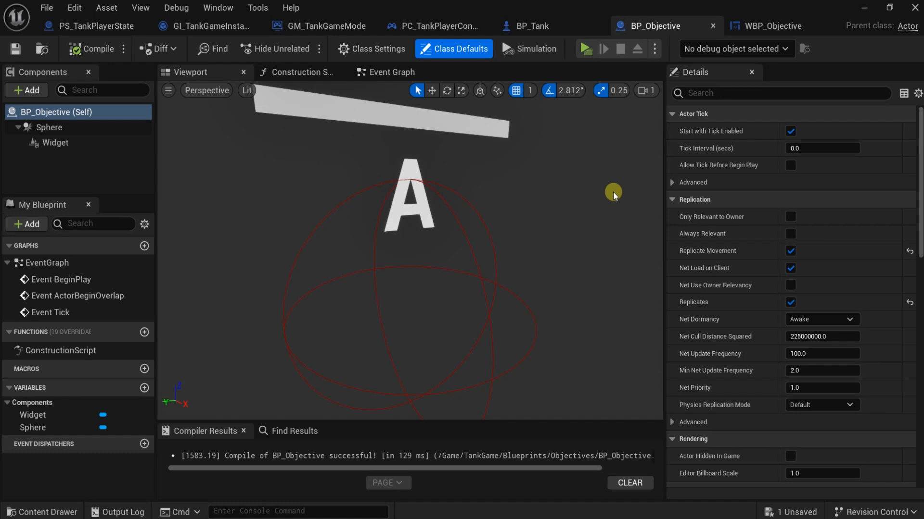
# Step: Return to the level view and delete the placed BP_Tank and BP_Objective actors from MainMenuMap
pyautogui.moveTo(552, 197); pyautogui.dragTo(651, 155)
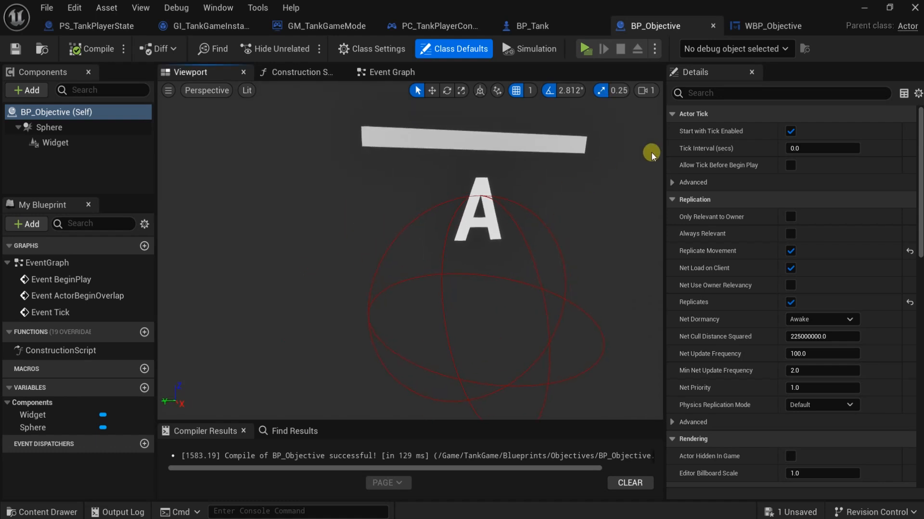
pyautogui.click(859, 15)
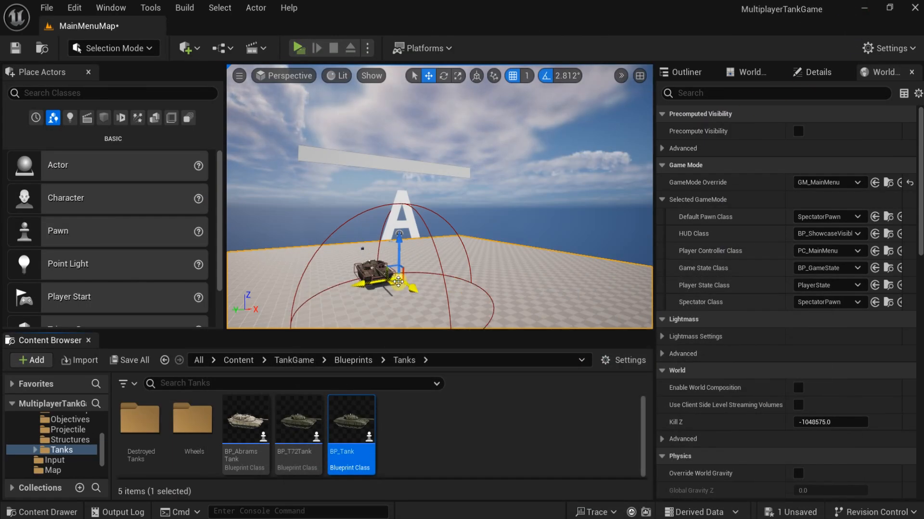
pyautogui.press('Delete')
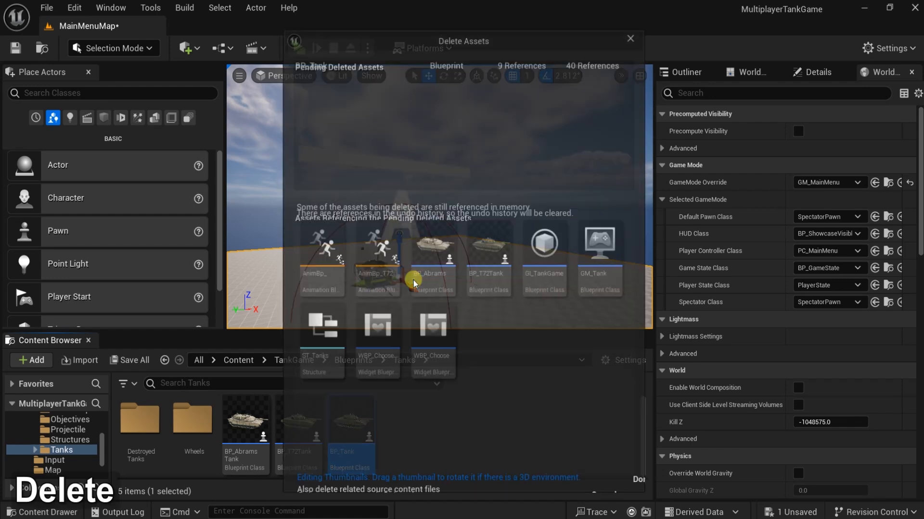
pyautogui.click(609, 473)
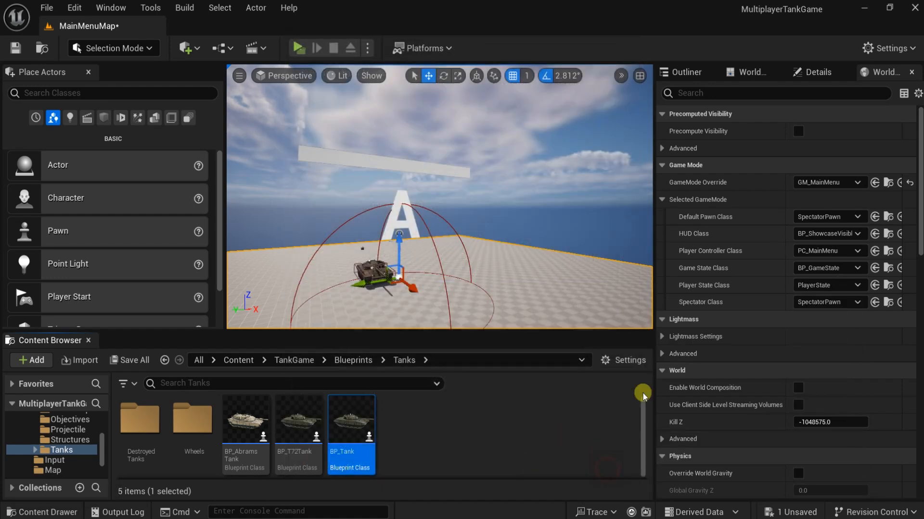
pyautogui.click(683, 72)
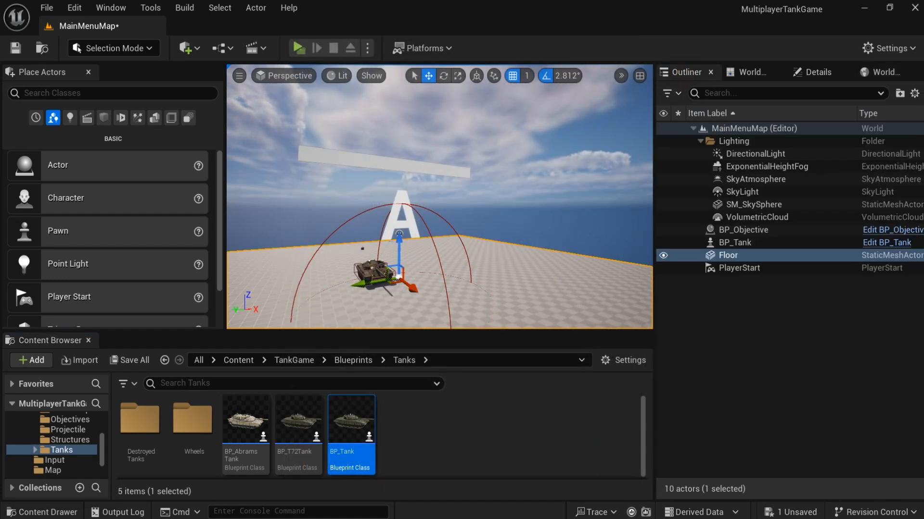
pyautogui.click(367, 272)
pyautogui.press('Delete')
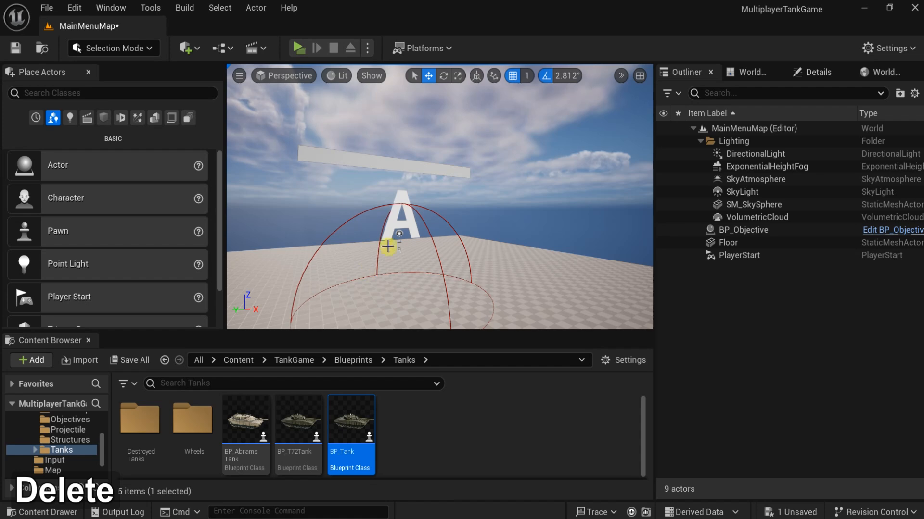
pyautogui.click(399, 195)
pyautogui.press('Delete')
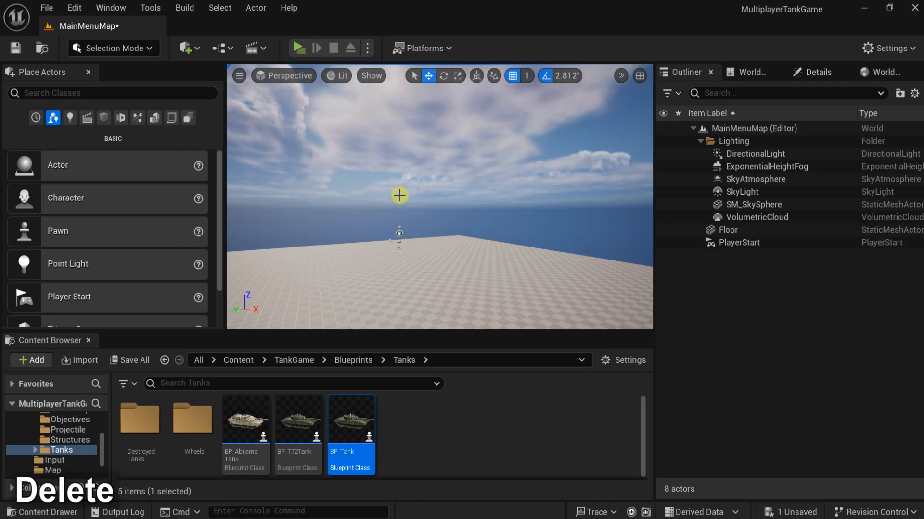
# Step: Go back to the blueprint editor and open GM_TankGameMode's event graph
pyautogui.moveTo(584, 518)
pyautogui.click(626, 497)
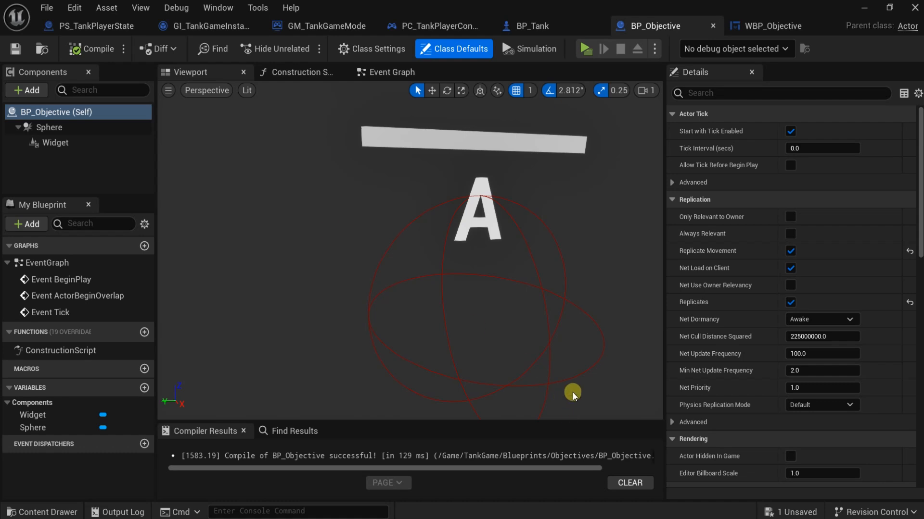
pyautogui.moveTo(501, 227); pyautogui.dragTo(512, 224)
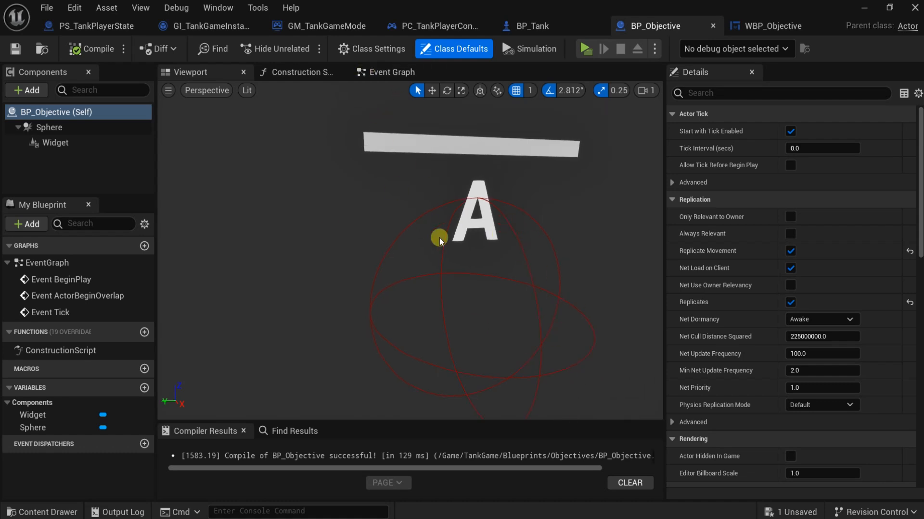
pyautogui.press('F10')
pyautogui.click(345, 30)
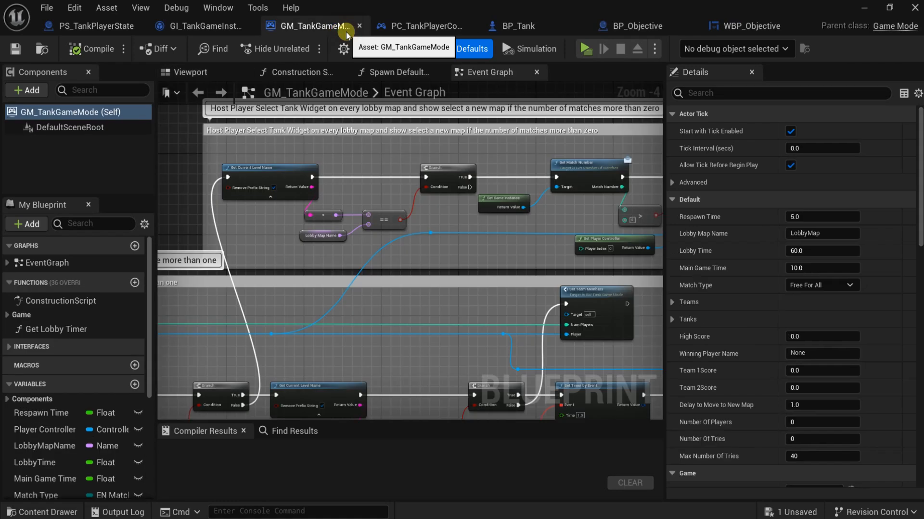
# Step: Widen the comment box around the Set Team Tag nodes to leave free space after them, and compile GM_TankGameMode
pyautogui.scroll(-5, 391, 207)
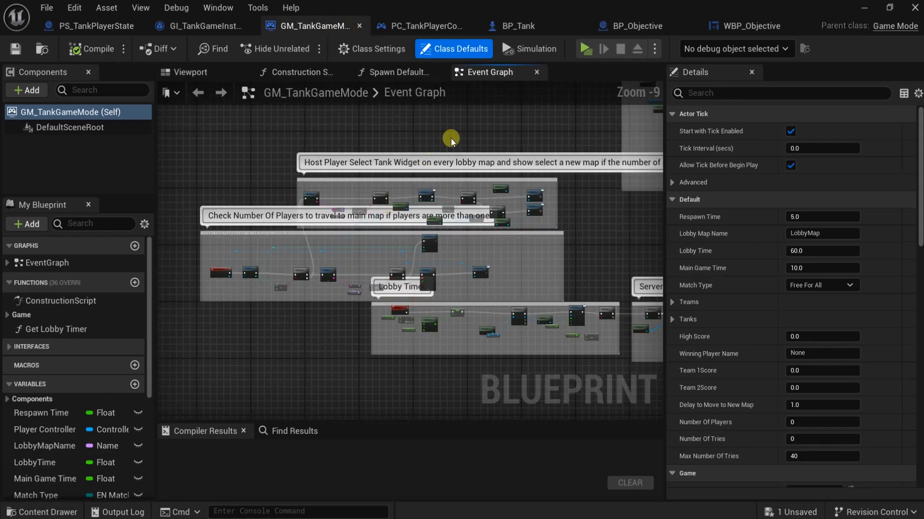
pyautogui.moveTo(451, 140); pyautogui.dragTo(342, 341, button='right')
pyautogui.moveTo(439, 221); pyautogui.dragTo(554, 413, button='right')
pyautogui.moveTo(527, 237); pyautogui.dragTo(319, 318, button='right')
pyautogui.scroll(6, 486, 264)
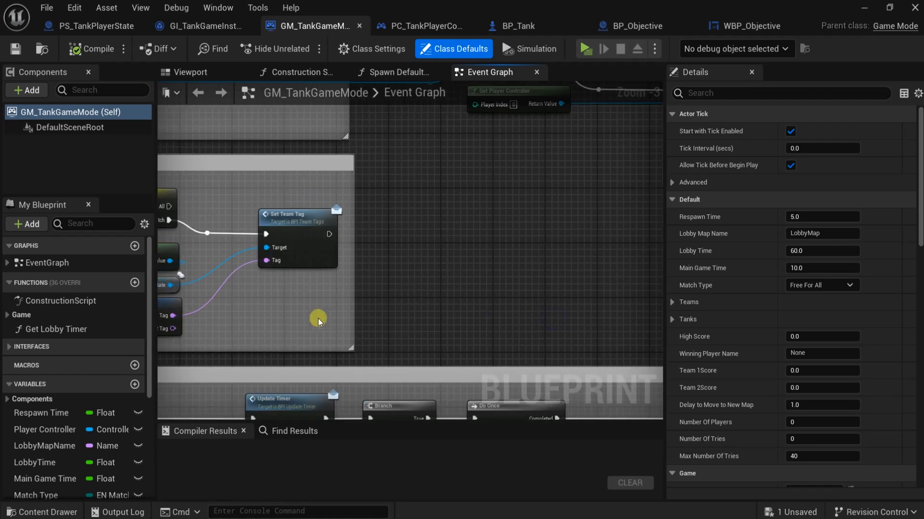
pyautogui.scroll(-3, 338, 300)
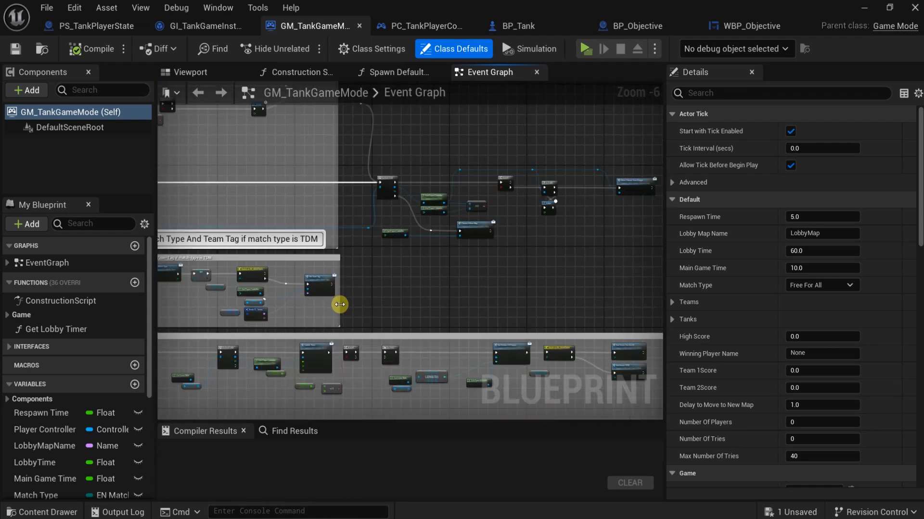
pyautogui.moveTo(340, 304); pyautogui.dragTo(445, 312)
pyautogui.scroll(3, 406, 301)
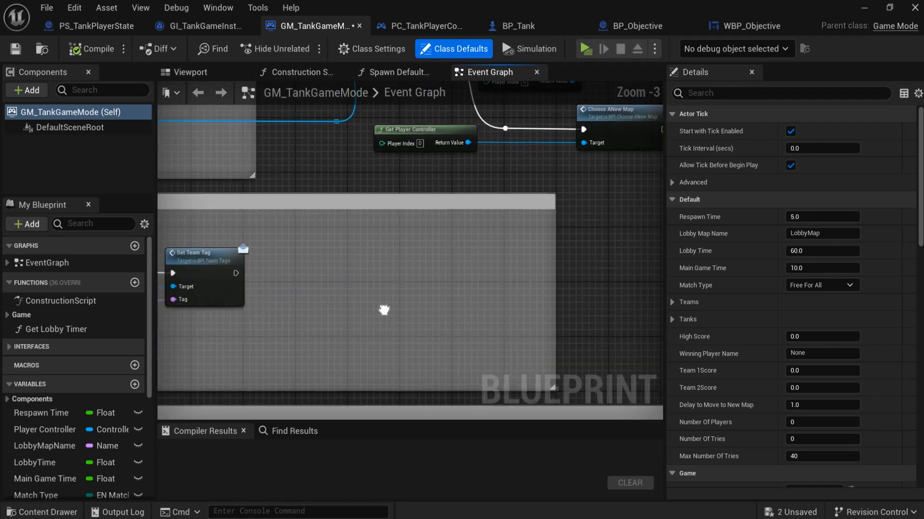
pyautogui.scroll(-1, 456, 315)
pyautogui.moveTo(502, 312); pyautogui.dragTo(522, 314)
pyautogui.moveTo(383, 290); pyautogui.dragTo(487, 312, button='right')
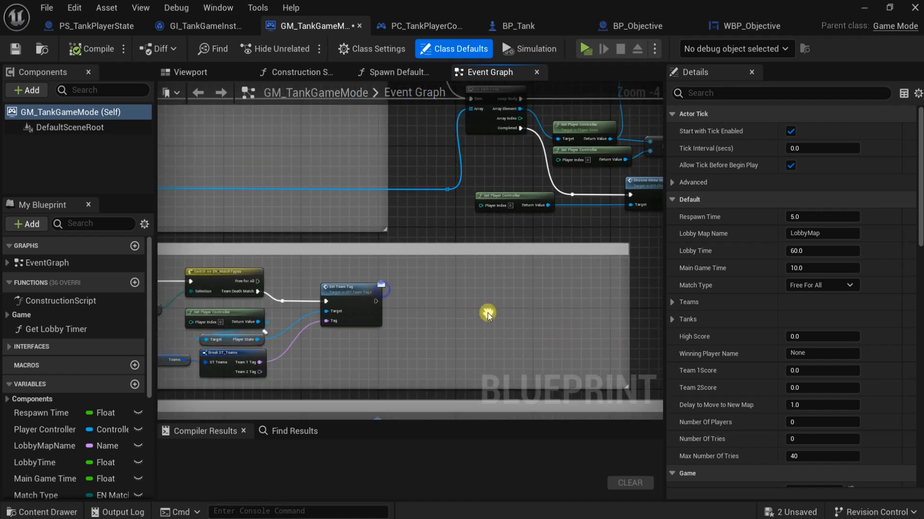
pyautogui.click(100, 57)
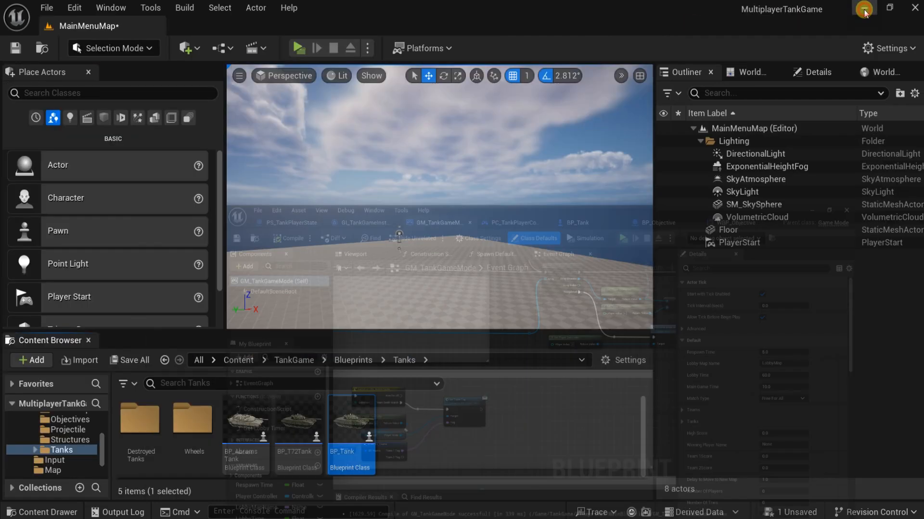
# Step: Create a folder named UI inside the project's Blueprints/Objectives folder
pyautogui.scroll(3, 56, 452)
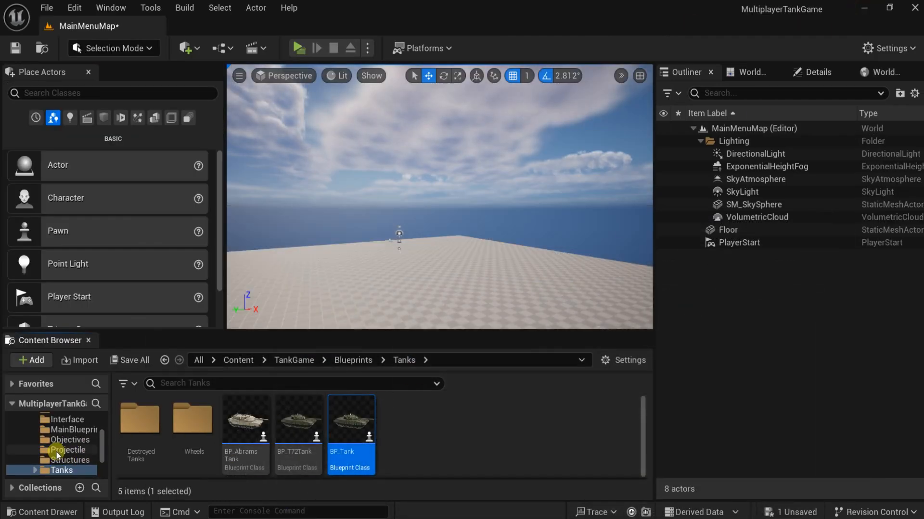
pyautogui.scroll(-1, 57, 454)
pyautogui.click(70, 450)
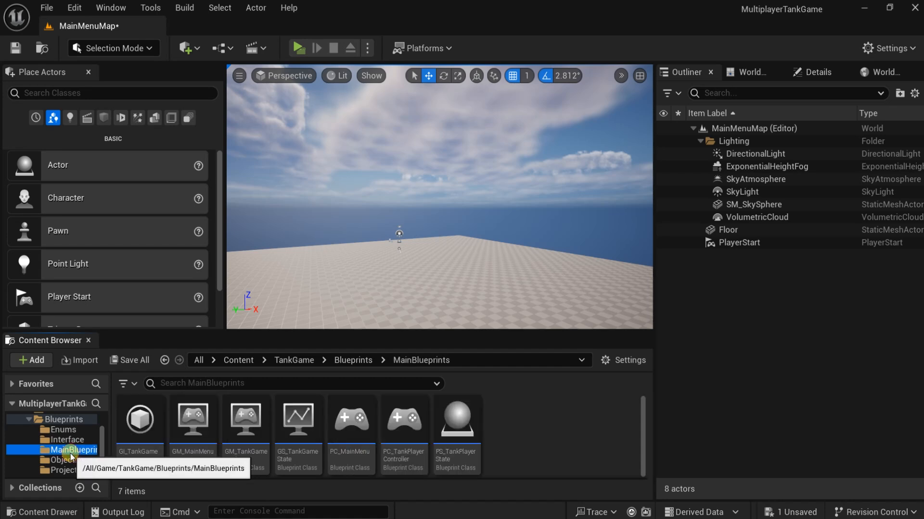
pyautogui.click(71, 462)
pyautogui.click(134, 430)
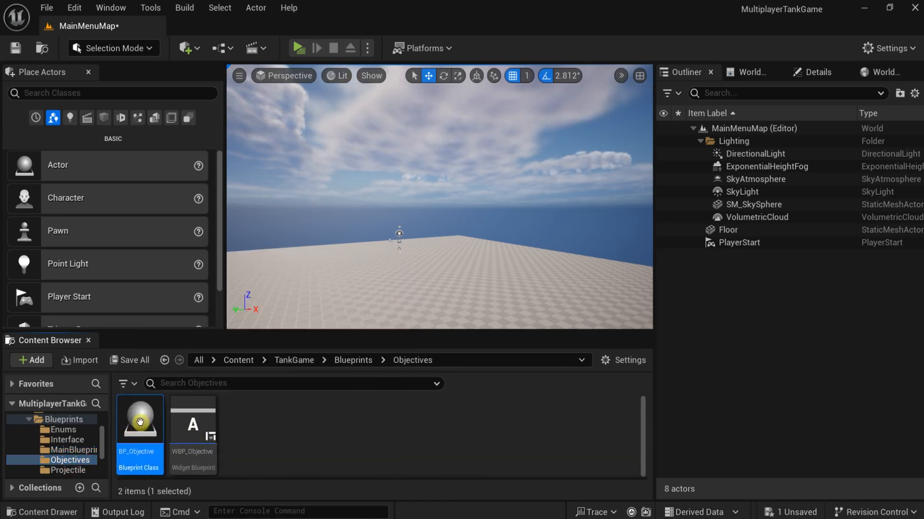
pyautogui.rightClick(278, 437)
pyautogui.click(365, 120)
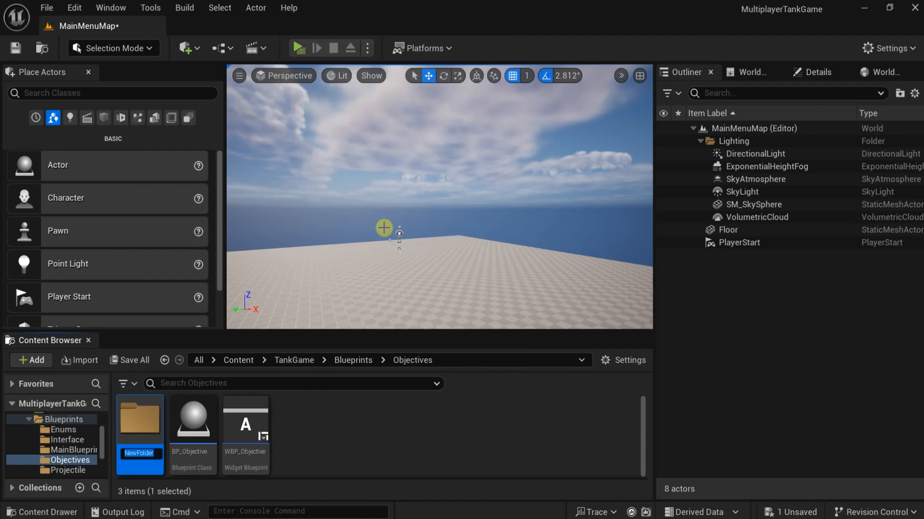
pyautogui.press('shift')
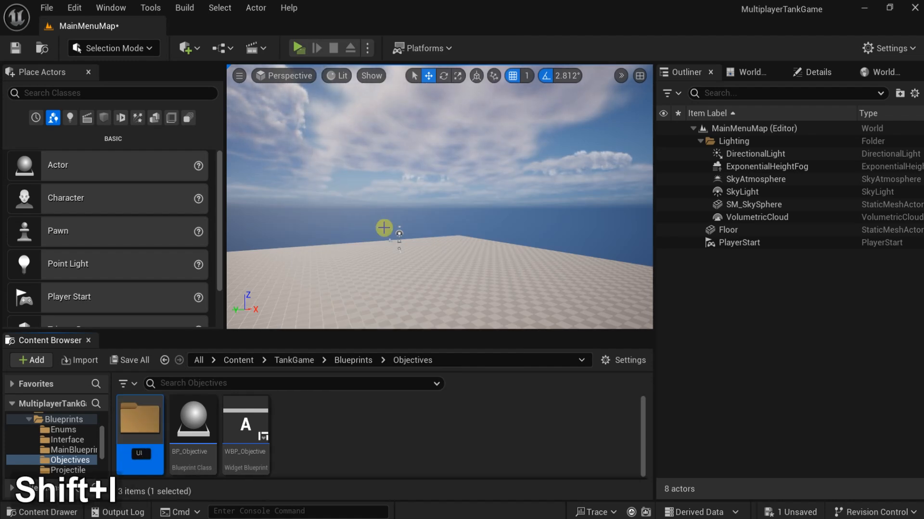
# Step: Move WBP_Objective into the new UI folder and update redirector references for the whole Content folder
pyautogui.moveTo(245, 426); pyautogui.dragTo(140, 426)
pyautogui.click(173, 450)
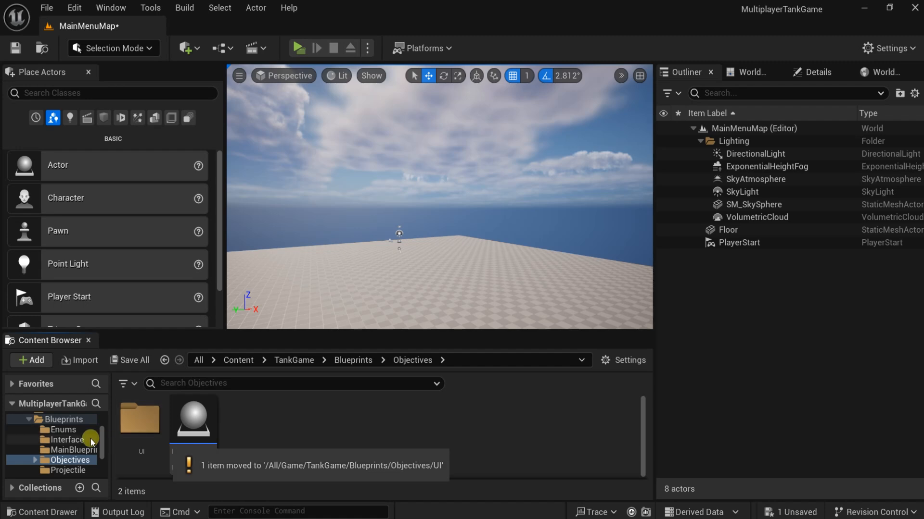
pyautogui.scroll(3, 52, 443)
pyautogui.click(37, 430)
pyautogui.rightClick(38, 431)
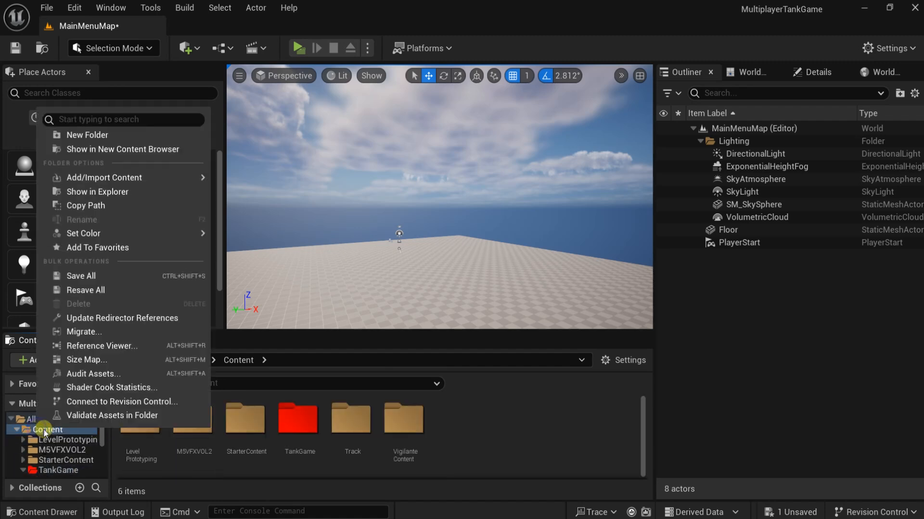
pyautogui.click(120, 318)
# Step: Browse back to TankGame/Blueprints/Objectives, open the BP_Objective blueprint, and return to the level editor
pyautogui.scroll(-2, 64, 446)
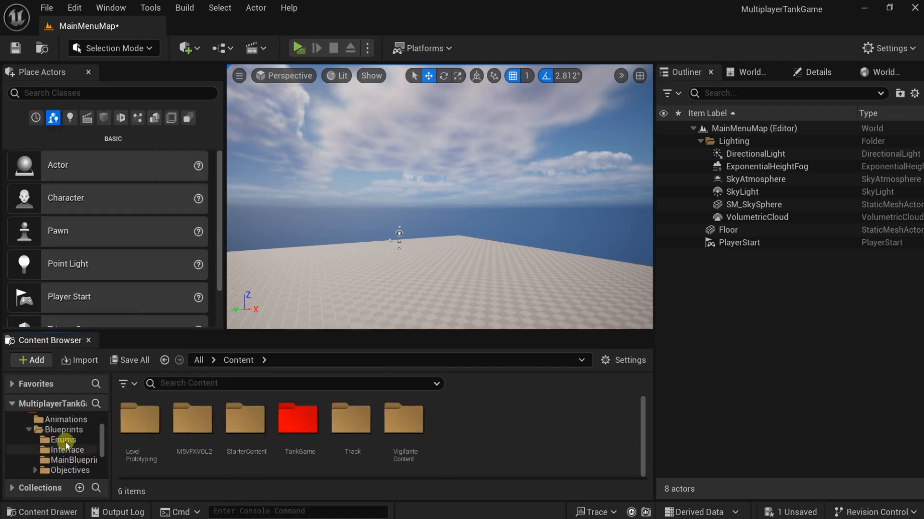
pyautogui.click(65, 431)
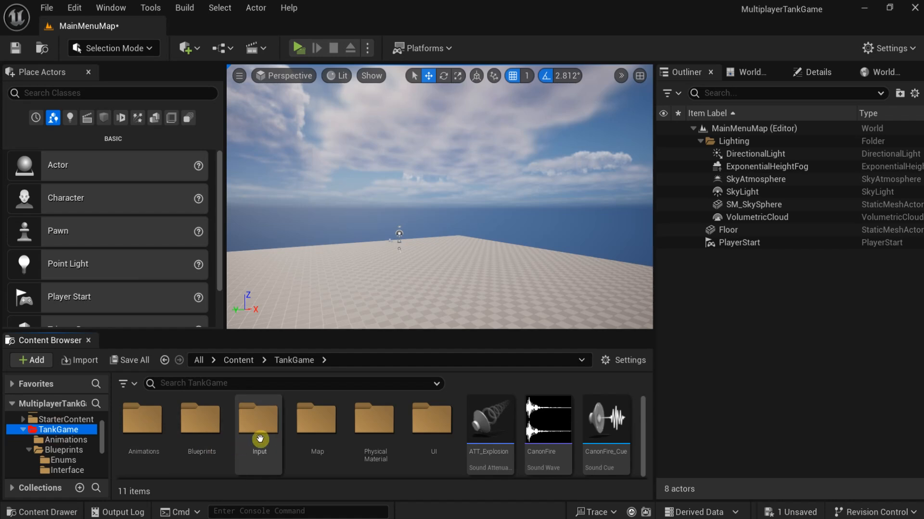
pyautogui.doubleClick(211, 426)
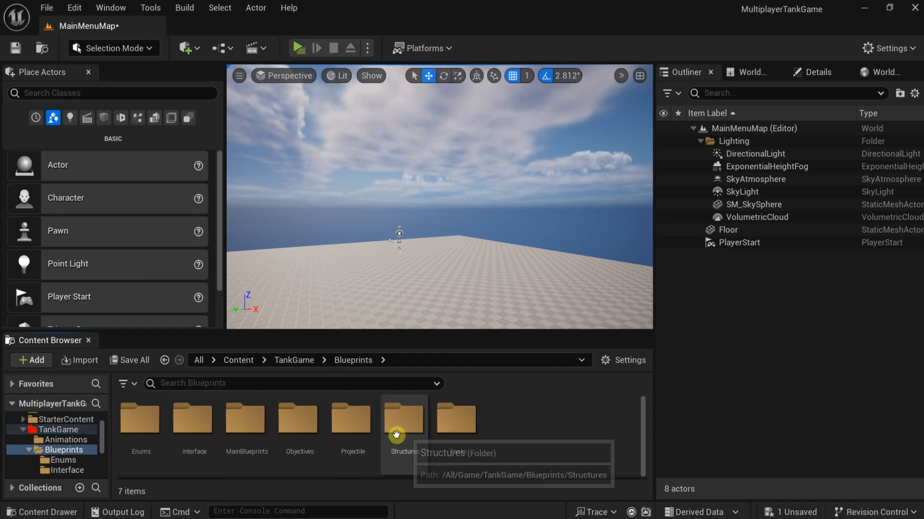
pyautogui.doubleClick(307, 433)
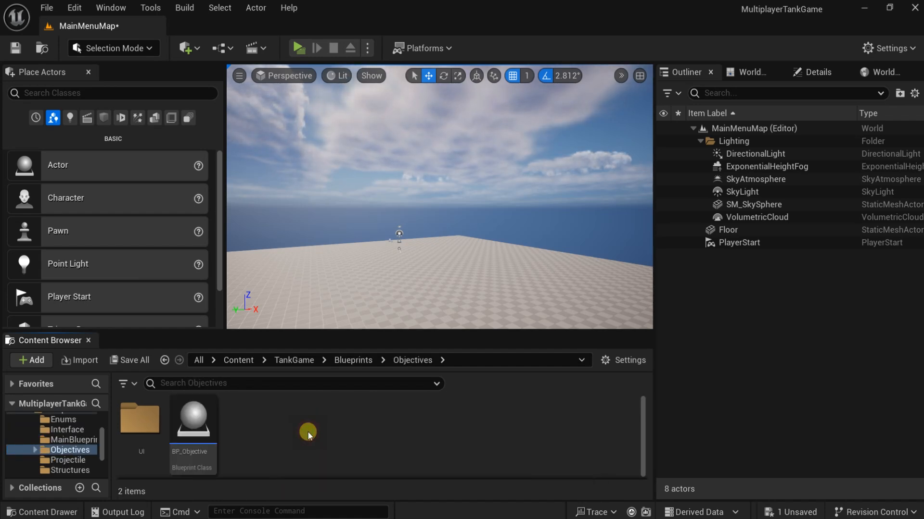
pyautogui.doubleClick(192, 421)
pyautogui.click(860, 7)
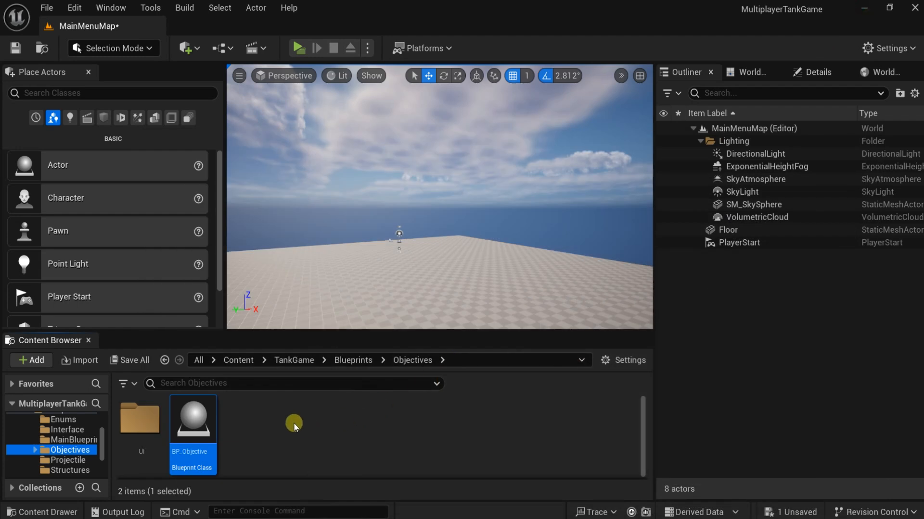
# Step: Create a child blueprint class of BP_Objective named BP_Objective_A
pyautogui.rightClick(200, 421)
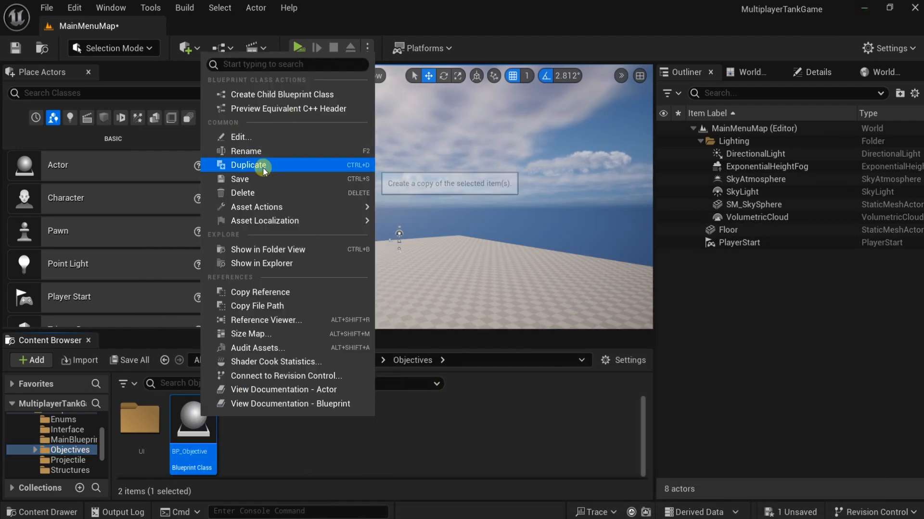
pyautogui.click(272, 96)
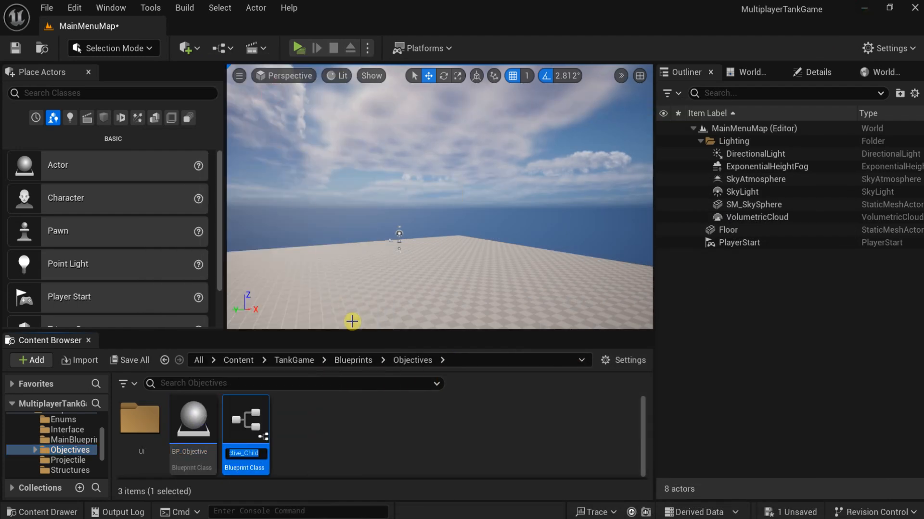
pyautogui.press('Right')
pyautogui.press('BackSpace')
pyautogui.press('BackSpace')
pyautogui.press('BackSpace')
pyautogui.press('BackSpace')
pyautogui.press('BackSpace')
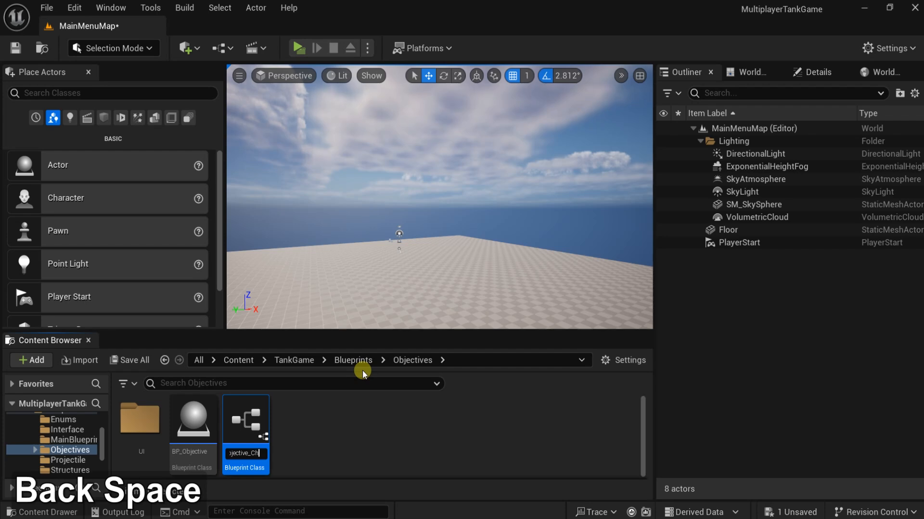
pyautogui.write('A')
pyautogui.press('Return')
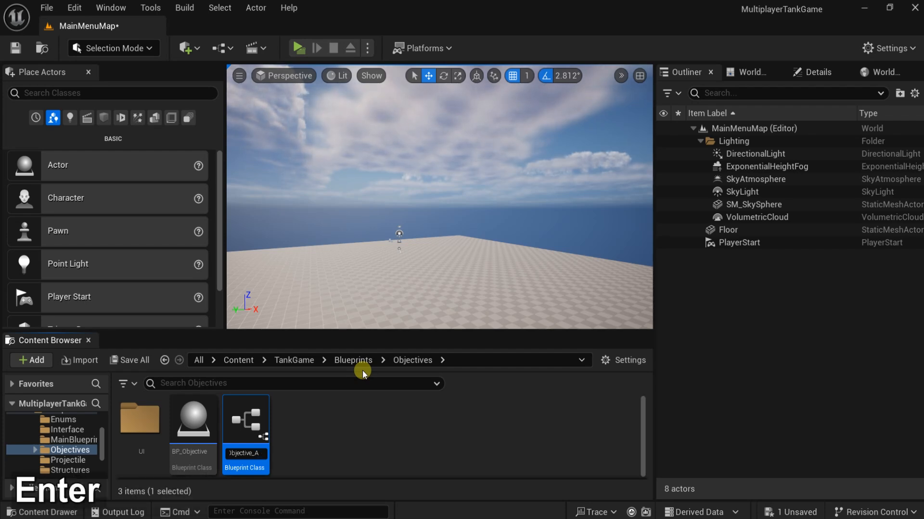
# Step: Create a second child blueprint class of BP_Objective named BP_Objective_B
pyautogui.rightClick(193, 421)
pyautogui.click(295, 102)
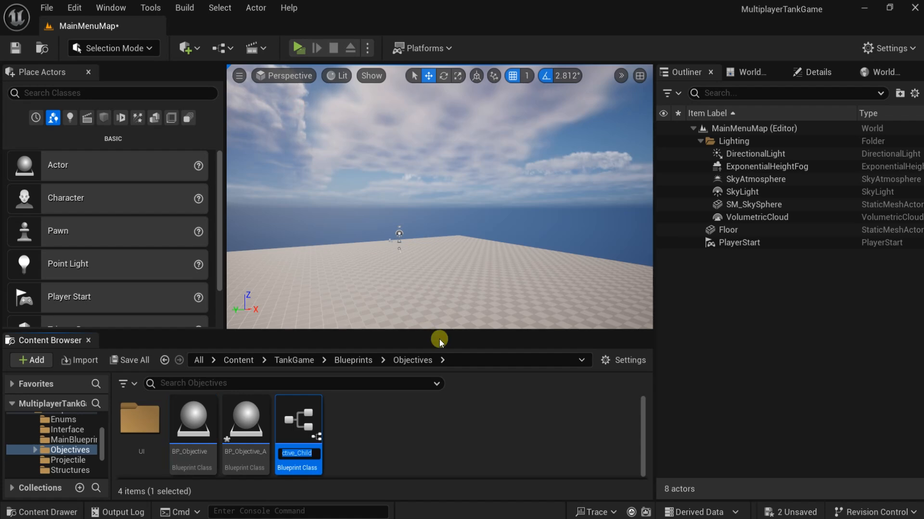
pyautogui.press('Right')
pyautogui.press('BackSpace')
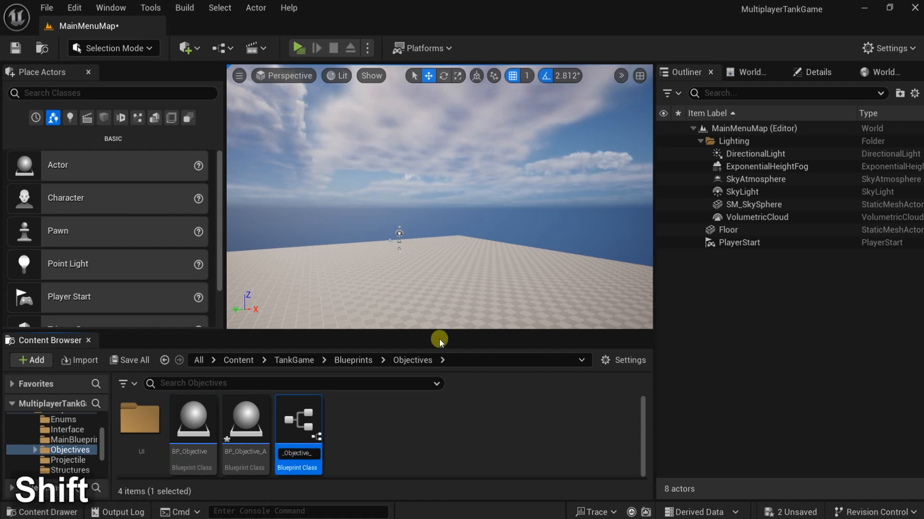
pyautogui.write('B')
pyautogui.press('Return')
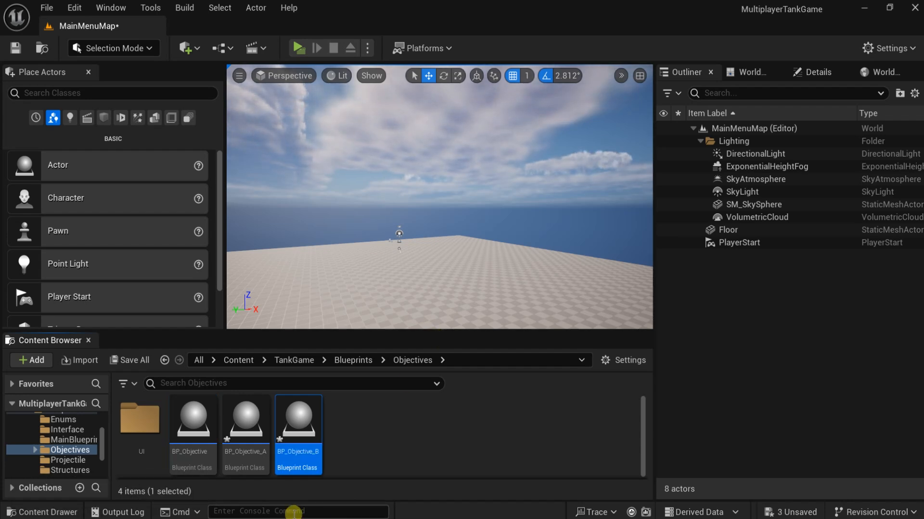
# Step: Create a third child blueprint class of BP_Objective named BP_Objective_C and save all unsaved content, including MainMenuMap
pyautogui.click(185, 430)
pyautogui.rightClick(186, 430)
pyautogui.click(275, 101)
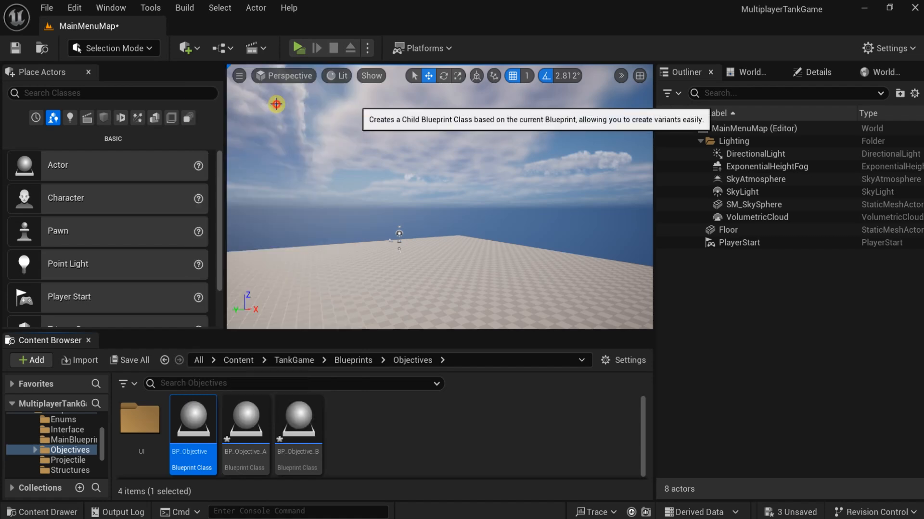
pyautogui.press('Right')
pyautogui.press('BackSpace')
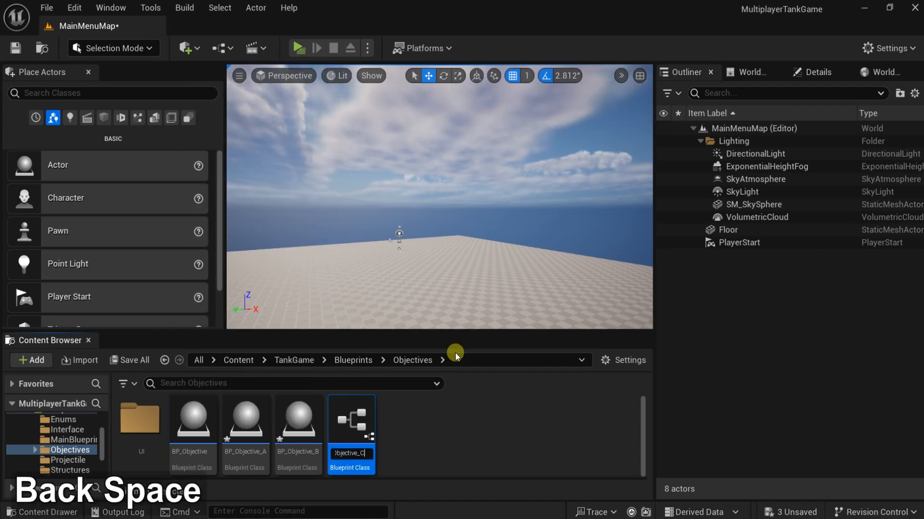
pyautogui.press('BackSpace')
pyautogui.press('Return')
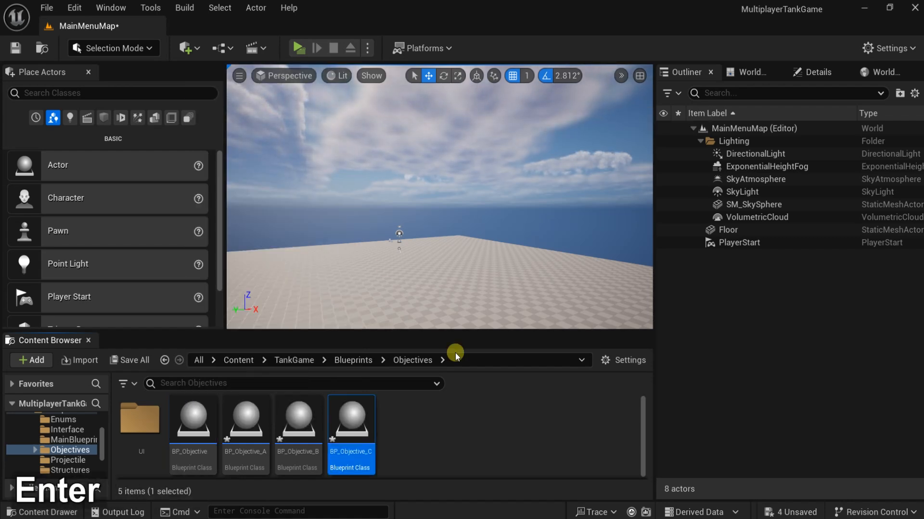
pyautogui.click(131, 361)
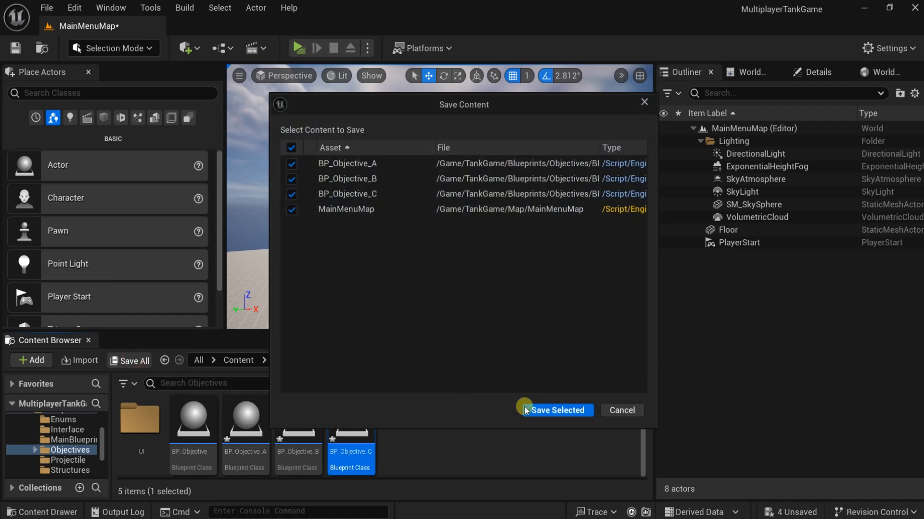
pyautogui.click(531, 408)
# Step: Open BP_Objective, examine the Widget component's details, and go to the blueprint's Event Graph
pyautogui.doubleClick(201, 439)
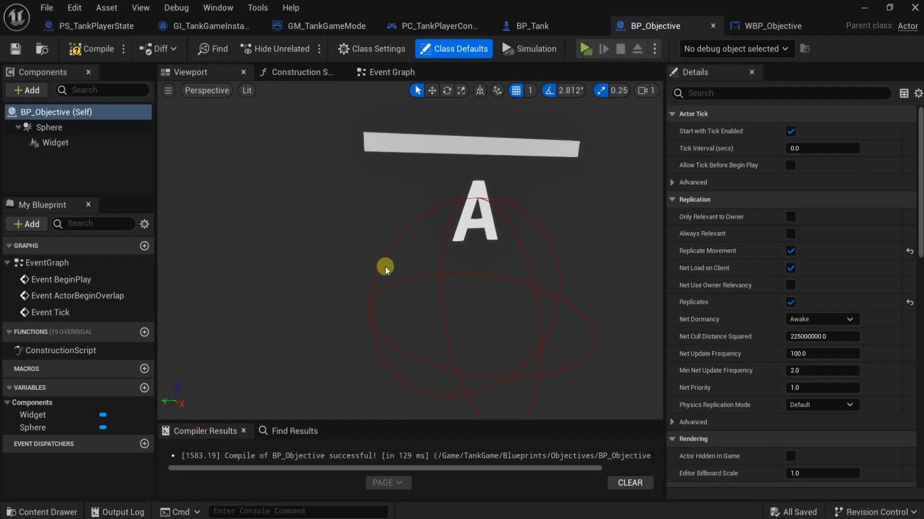
pyautogui.click(81, 144)
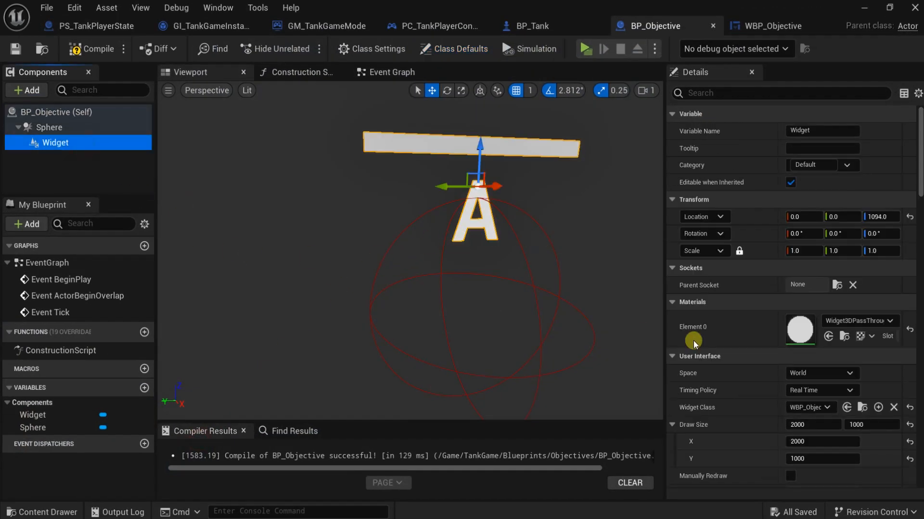
pyautogui.scroll(-5, 753, 387)
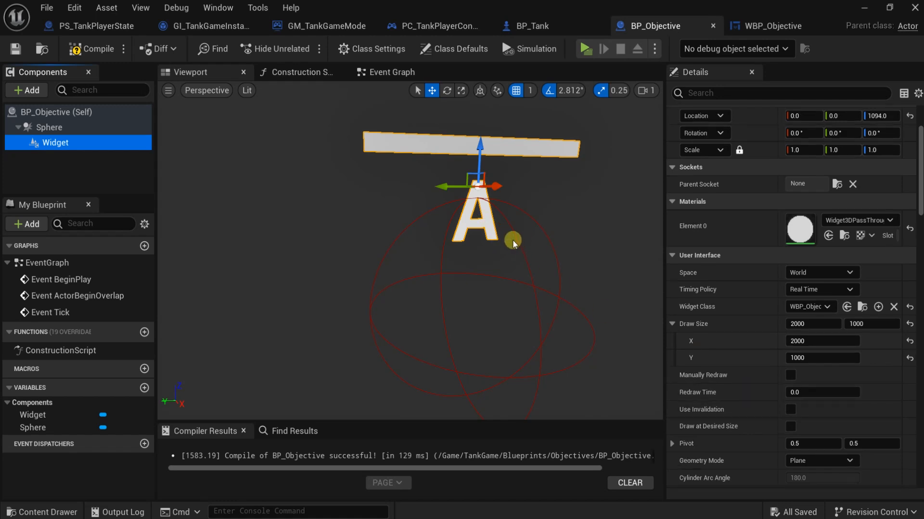
pyautogui.click(381, 76)
pyautogui.scroll(-3, 485, 215)
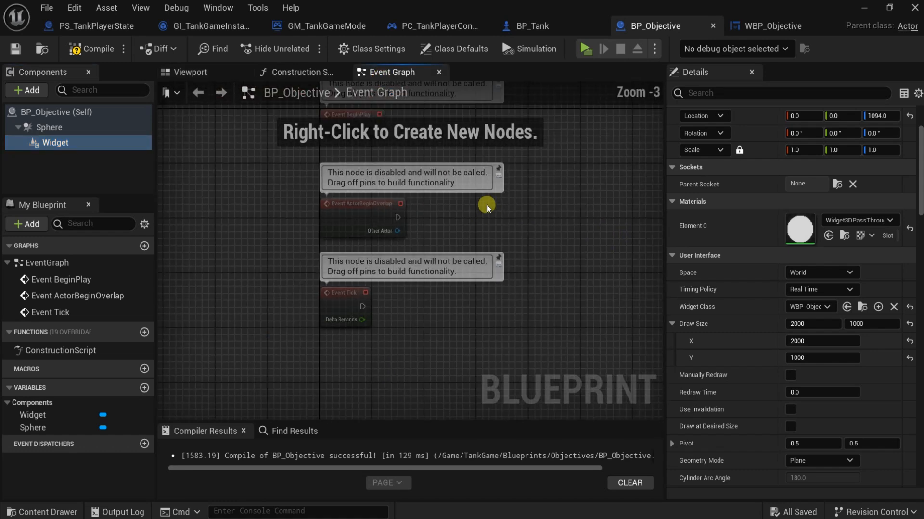
# Step: Move the Event BeginPlay node upward to leave space above Event ActorBeginOverlap, and compile the blueprint
pyautogui.moveTo(486, 202); pyautogui.dragTo(441, 280, button='right')
pyautogui.moveTo(348, 231); pyautogui.dragTo(338, 179)
pyautogui.moveTo(373, 214); pyautogui.dragTo(368, 290, button='right')
pyautogui.click(92, 49)
pyautogui.moveTo(315, 280); pyautogui.dragTo(315, 247, button='right')
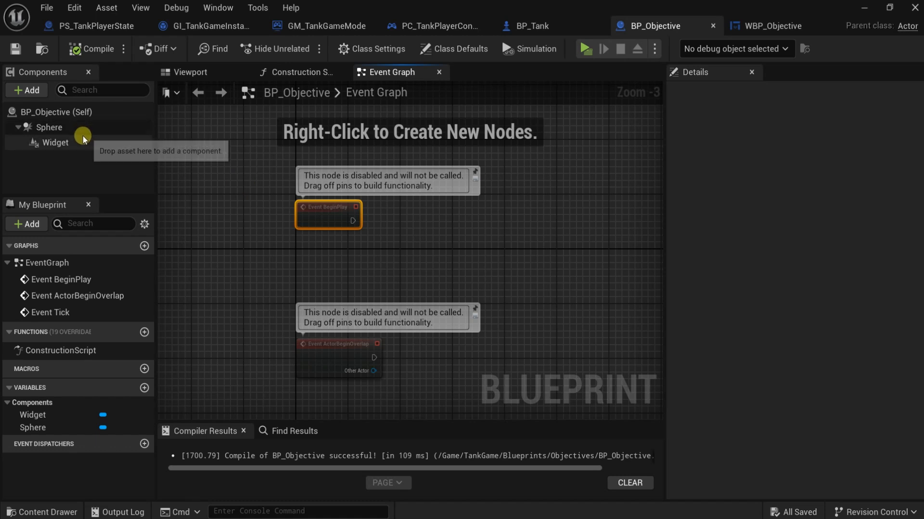
# Step: Add a reference to the Widget component below Event BeginPlay and connect a Get Widget node to it
pyautogui.click(63, 142)
pyautogui.moveTo(304, 245); pyautogui.dragTo(429, 255)
pyautogui.write('get ')
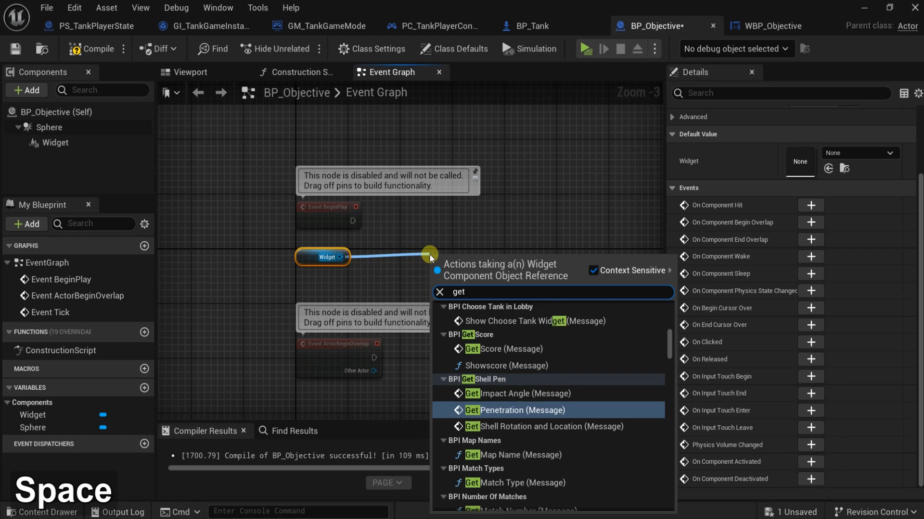
pyautogui.write('widget')
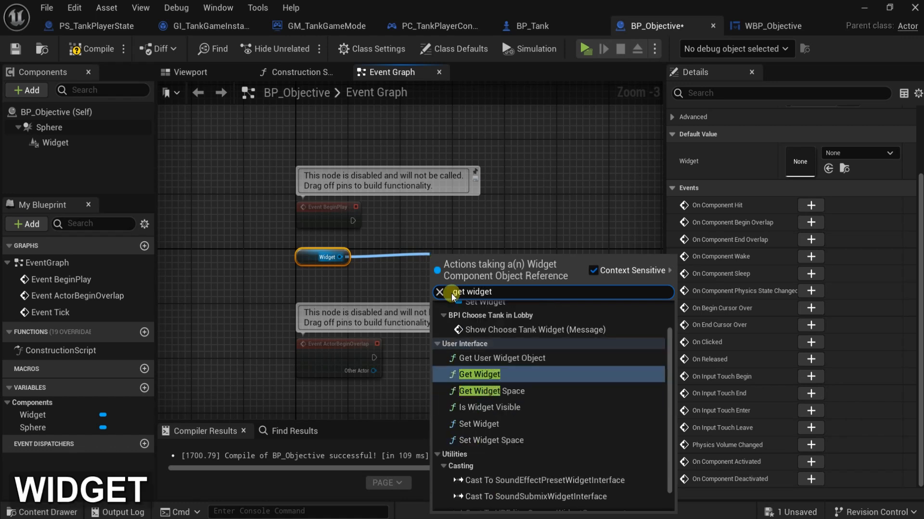
pyautogui.click(473, 374)
# Step: Cast the Get Widget return value to WBP_Objective and run the cast from Event BeginPlay
pyautogui.moveTo(474, 261)
pyautogui.mouseDown()
pyautogui.moveTo(409, 254)
pyautogui.moveTo(484, 253)
pyautogui.mouseUp()
pyautogui.write('cast to wbp ob')
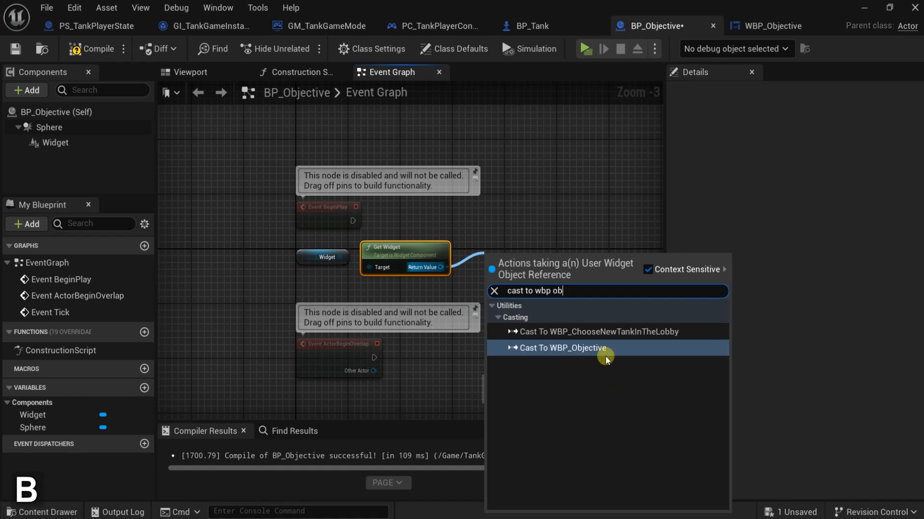
pyautogui.click(605, 356)
pyautogui.moveTo(513, 252); pyautogui.dragTo(496, 209)
pyautogui.moveTo(359, 221); pyautogui.dragTo(471, 219)
pyautogui.moveTo(536, 304); pyautogui.dragTo(406, 267, button='right')
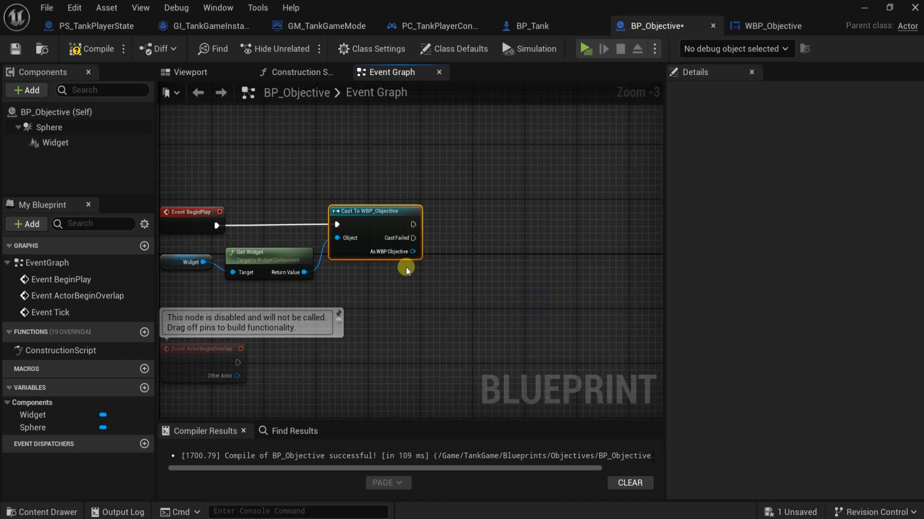
# Step: Promote the cast's As WBP Objective output to a variable, align the SET node with the cast, and compile
pyautogui.rightClick(412, 252)
pyautogui.click(465, 293)
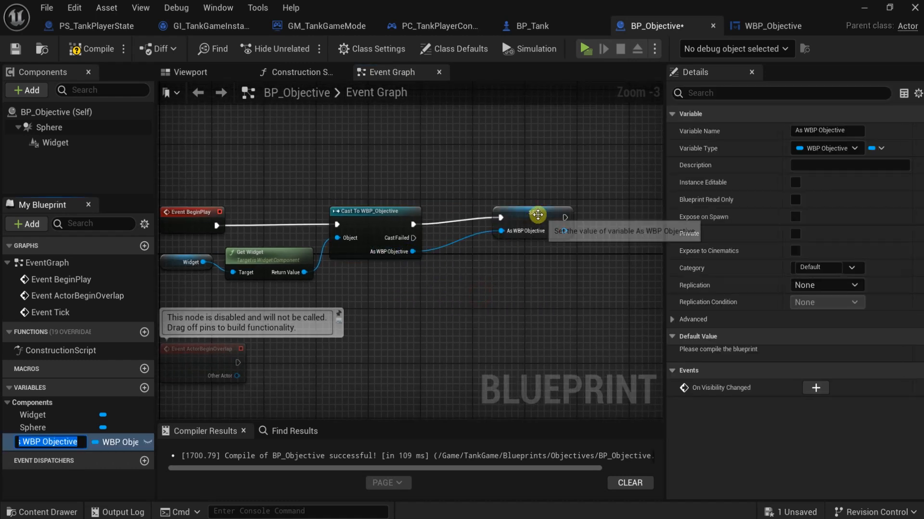
pyautogui.moveTo(537, 215); pyautogui.dragTo(530, 221)
pyautogui.click(80, 48)
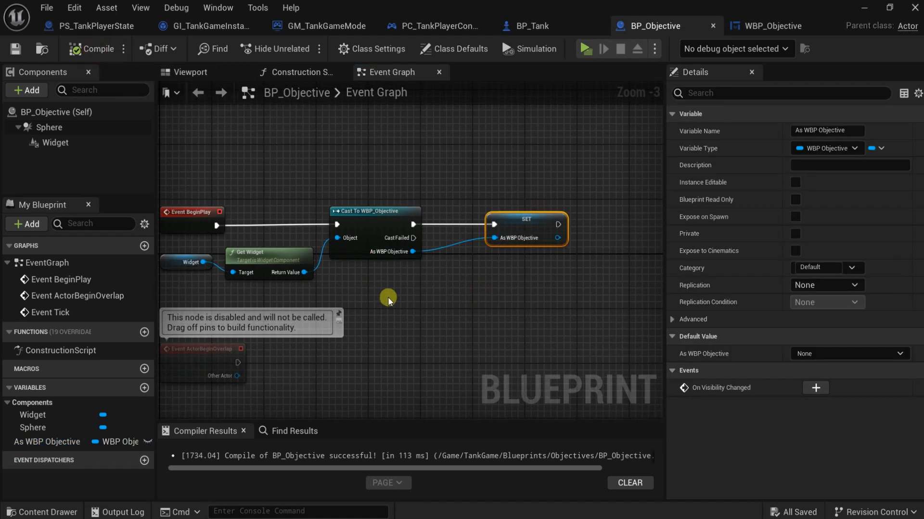
pyautogui.click(463, 332)
pyautogui.press('F10')
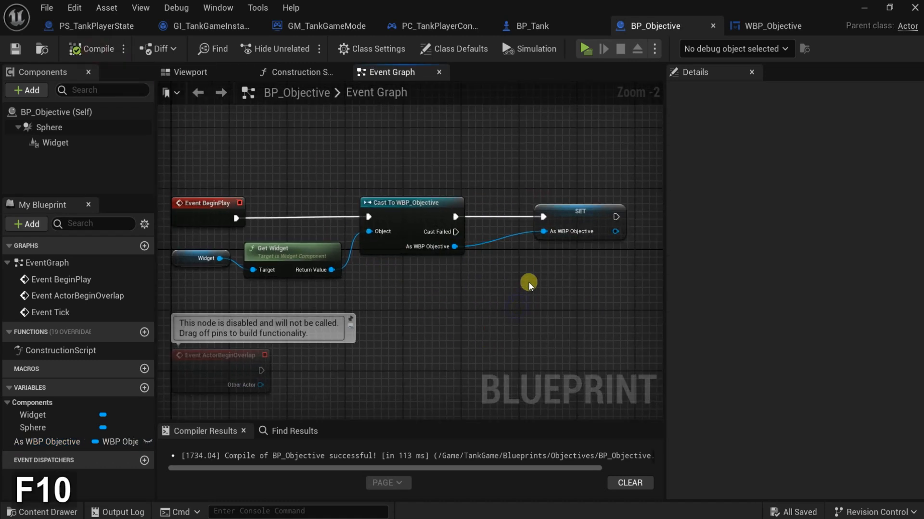
# Step: Get the Objective Name text widget from the As WBP Objective output of the SET node
pyautogui.moveTo(528, 282); pyautogui.dragTo(368, 282, button='right')
pyautogui.moveTo(432, 289); pyautogui.dragTo(432, 290)
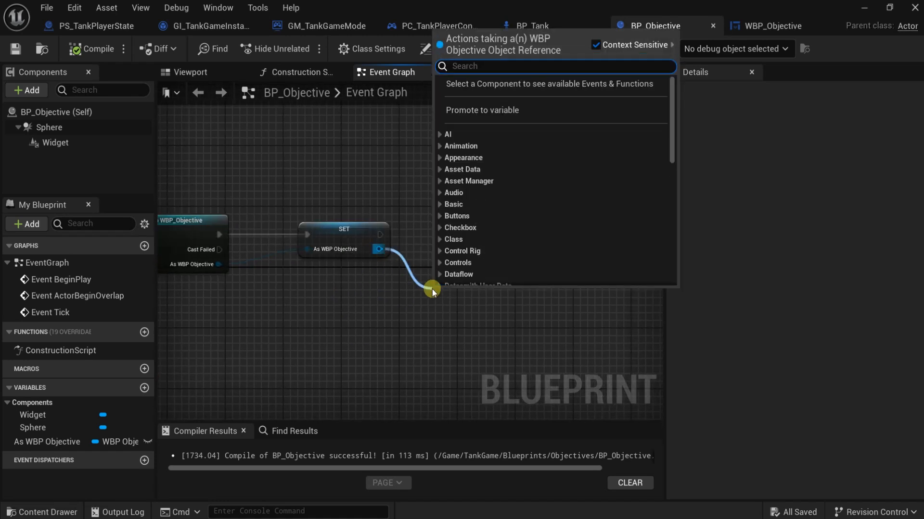
pyautogui.write('get object')
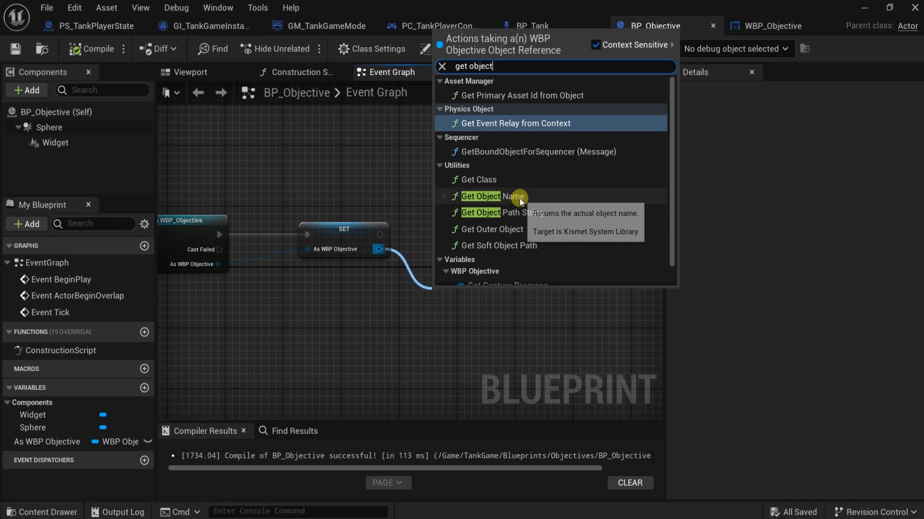
pyautogui.scroll(-1, 544, 226)
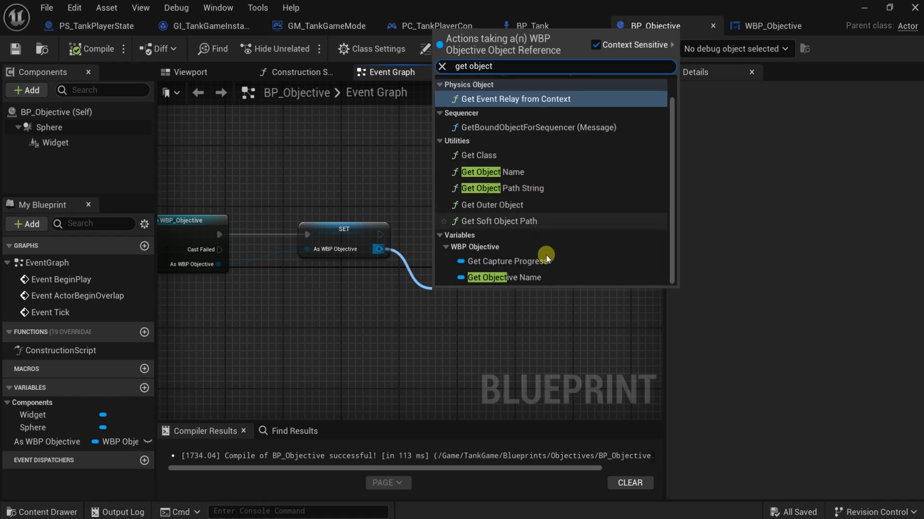
pyautogui.click(534, 279)
pyautogui.moveTo(440, 292); pyautogui.dragTo(425, 264, button='right')
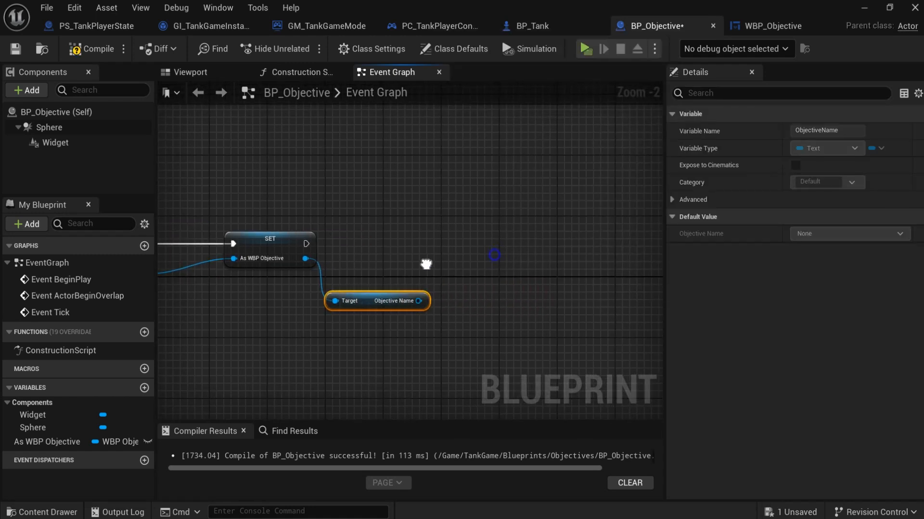
# Step: Add a SetText (Text) node targeting the Objective Name widget and connect its execution from the SET node
pyautogui.moveTo(417, 302); pyautogui.dragTo(459, 286)
pyautogui.write('set text')
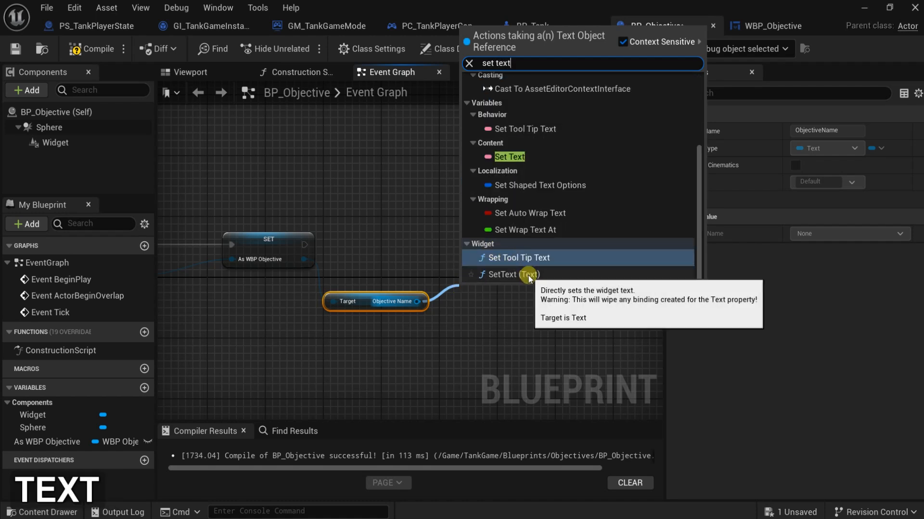
pyautogui.click(529, 278)
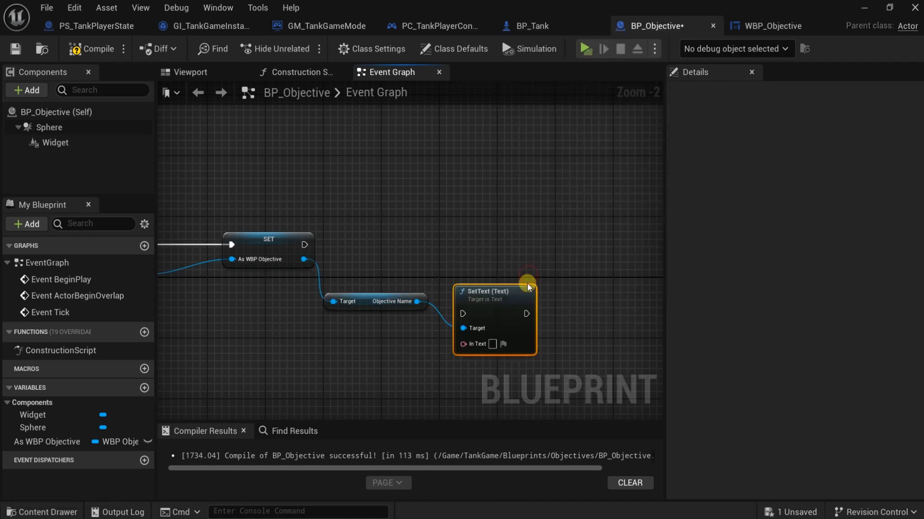
pyautogui.moveTo(305, 248); pyautogui.dragTo(487, 245)
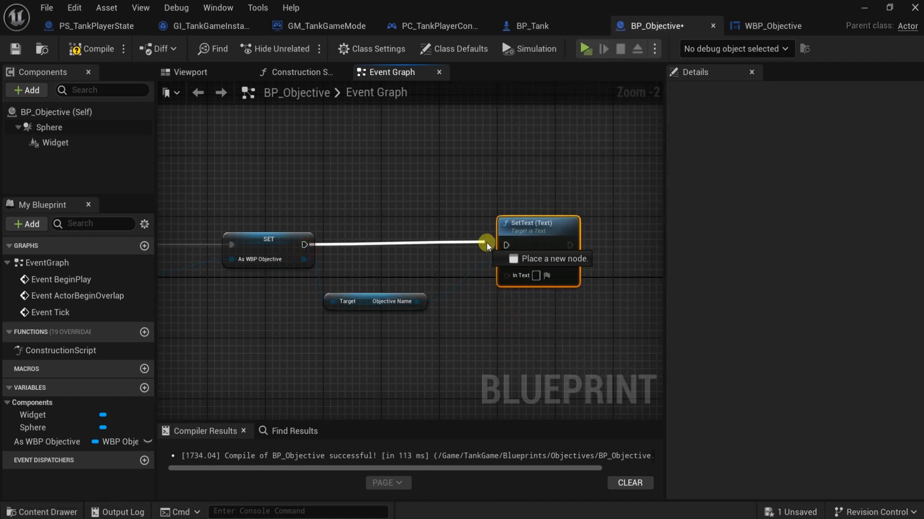
# Step: Promote SetText's In Text input to a variable named Objective Name and place its node below the widget getter
pyautogui.rightClick(504, 274)
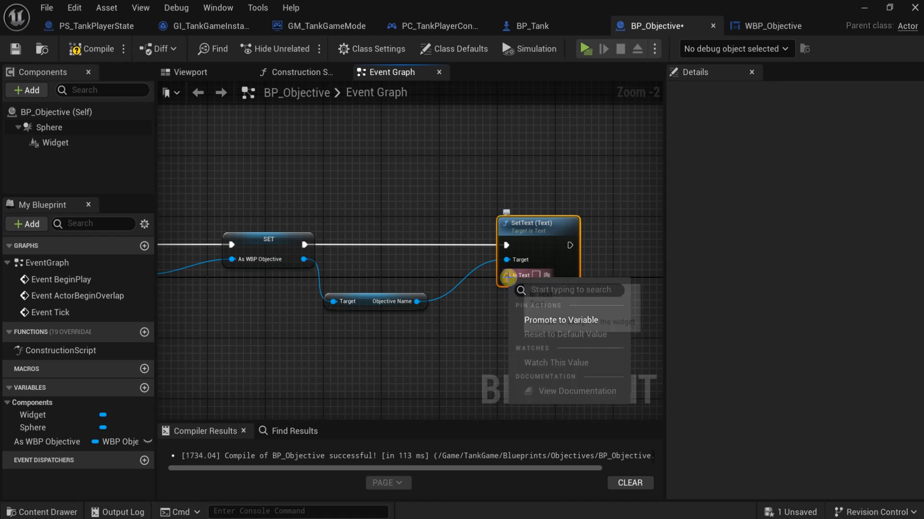
pyautogui.click(561, 321)
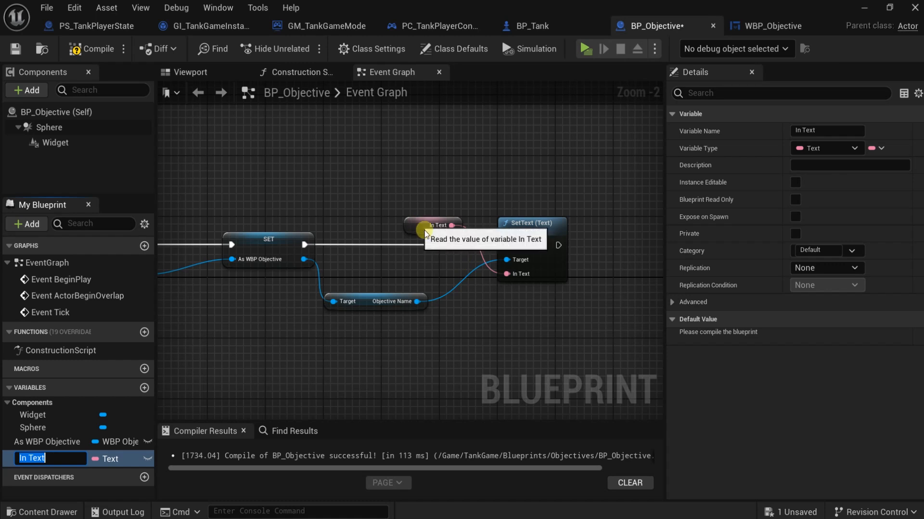
pyautogui.write('Ob')
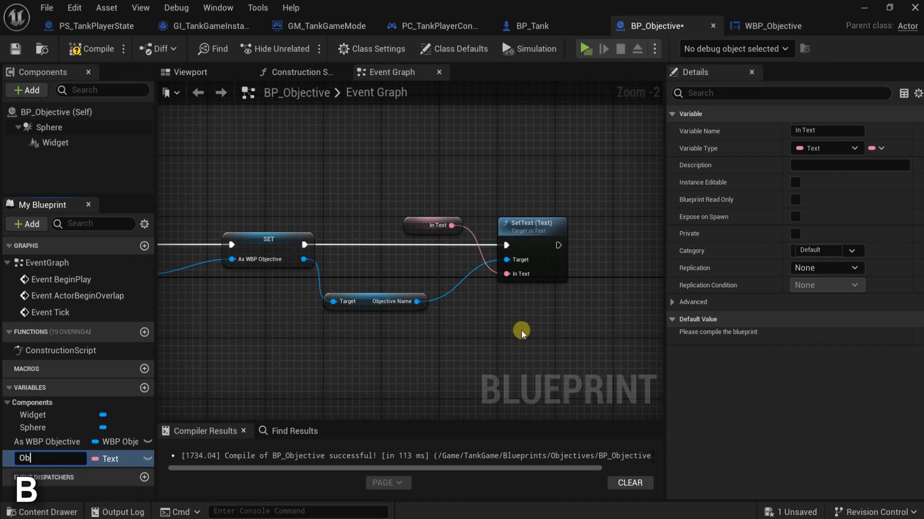
pyautogui.write('jectu')
pyautogui.press('BackSpace')
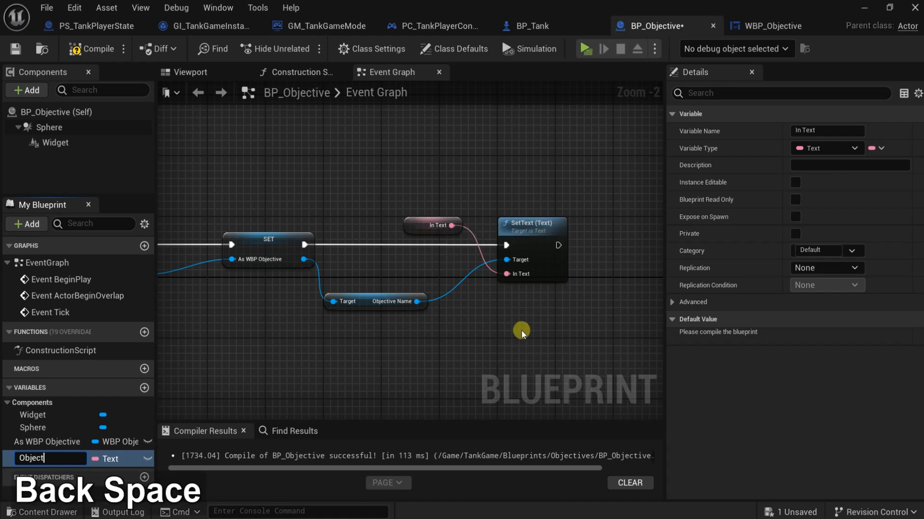
pyautogui.write('i')
pyautogui.write('Na')
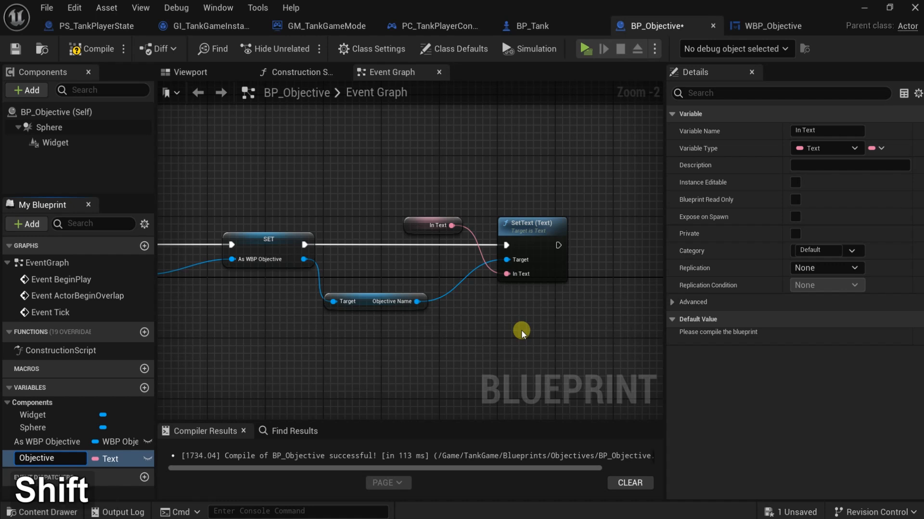
pyautogui.write('me')
pyautogui.press('Return')
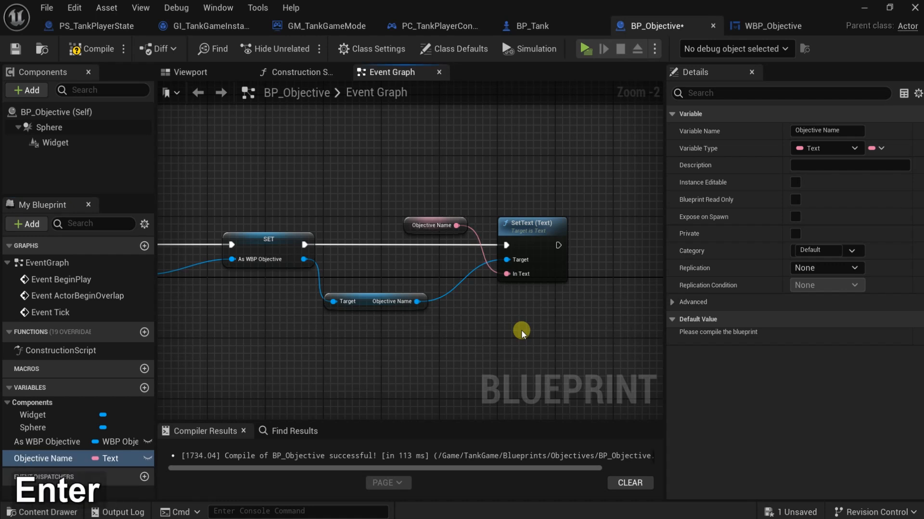
pyautogui.click(401, 224)
pyautogui.moveTo(401, 224); pyautogui.dragTo(397, 322)
# Step: Compile BP_Objective, set the Objective Name text variable's default value to A, and compile again
pyautogui.click(101, 54)
pyautogui.click(814, 334)
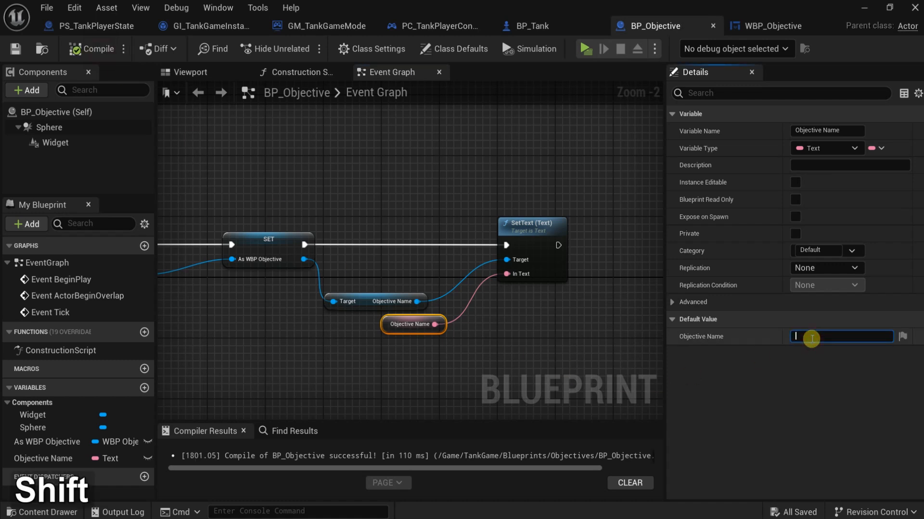
pyautogui.write('A')
pyautogui.press('Return')
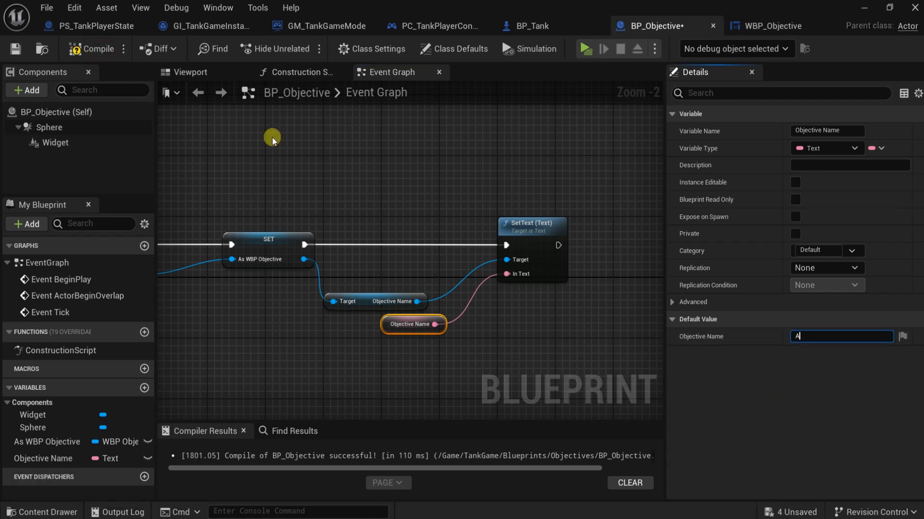
pyautogui.click(93, 48)
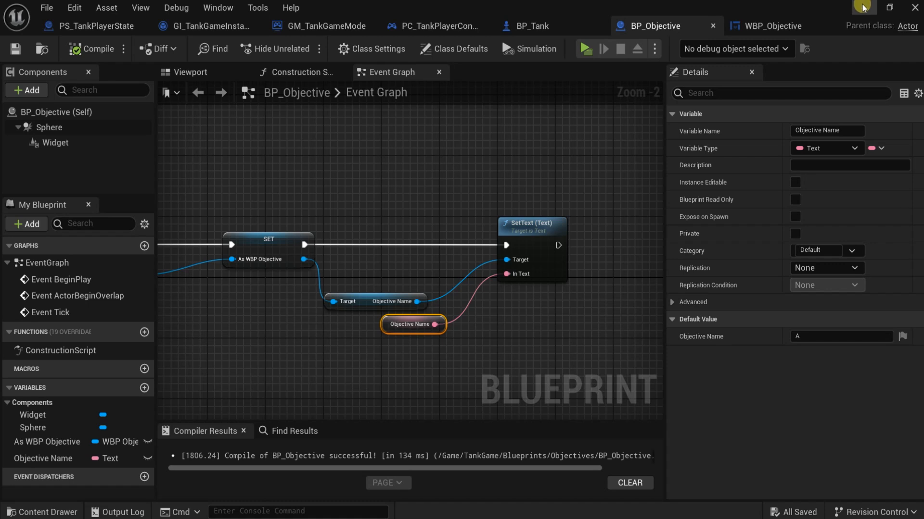
# Step: Open the BP_Objective_A child blueprint, check its inherited Objective Name default, and close it
pyautogui.click(863, 8)
pyautogui.doubleClick(237, 434)
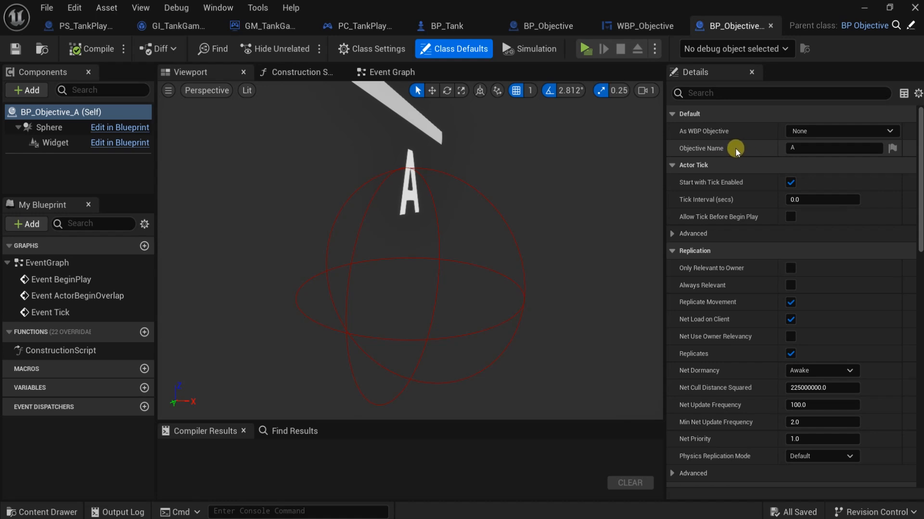
pyautogui.click(770, 26)
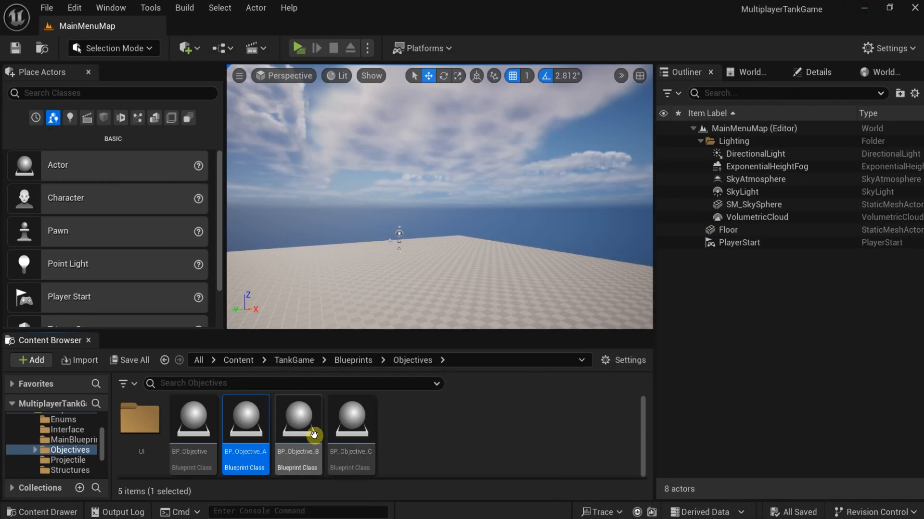
# Step: Set the Objective Name default of the BP_Objective_B child blueprint to B, compile it and return to the level editor
pyautogui.doubleClick(314, 435)
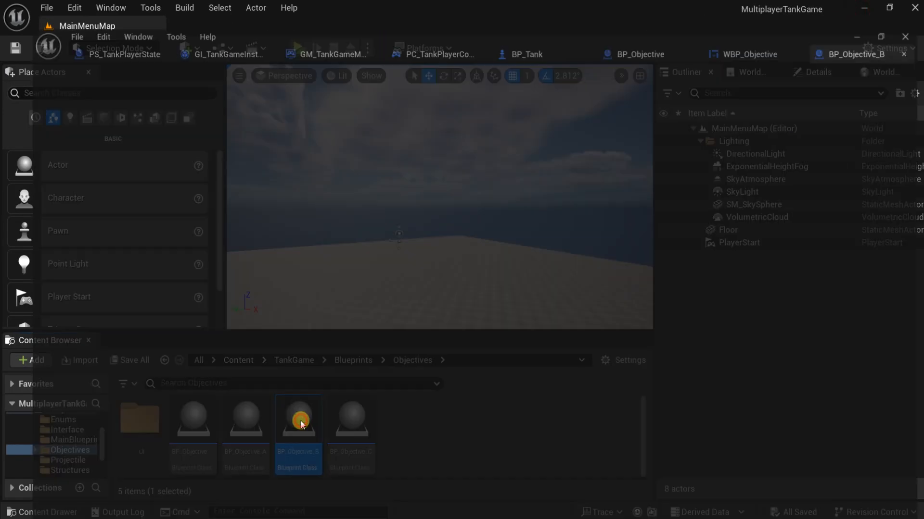
pyautogui.click(818, 148)
pyautogui.write('B')
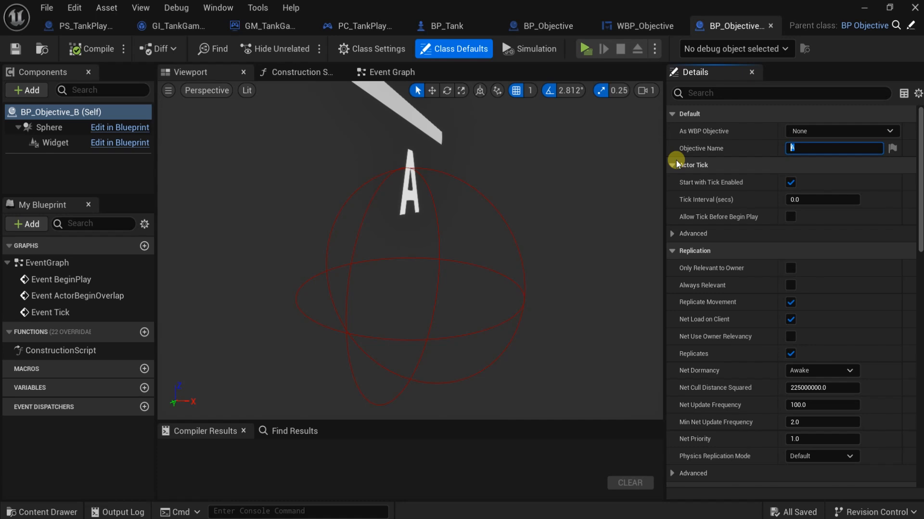
pyautogui.press('Return')
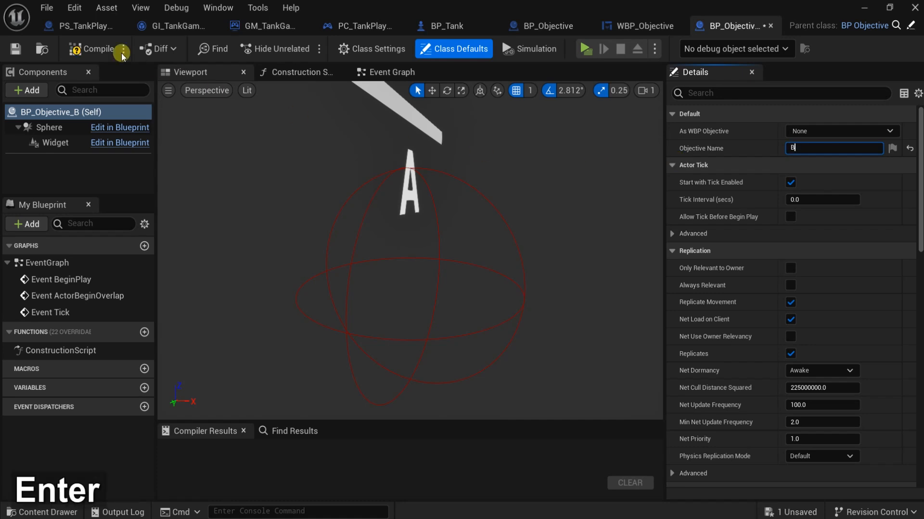
pyautogui.click(82, 49)
pyautogui.click(864, 8)
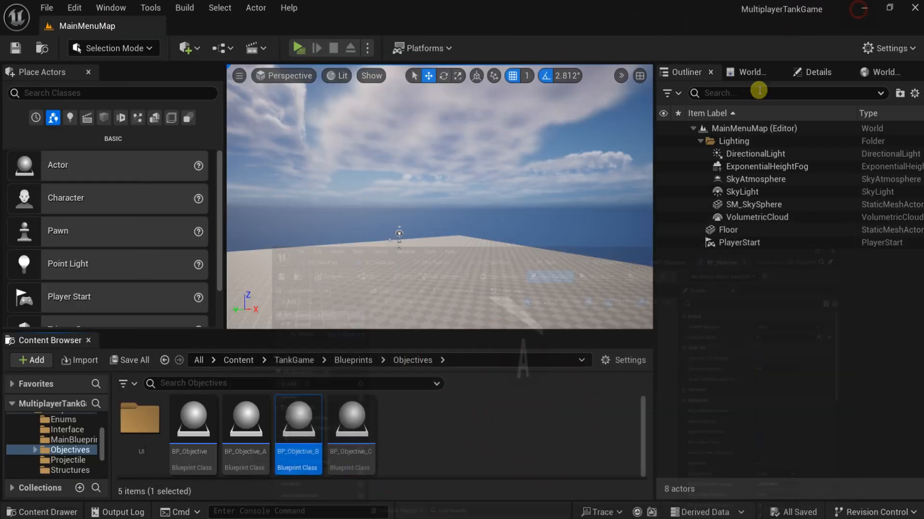
# Step: Set the Objective Name default of the BP_Objective_C child blueprint to C, compile it and return to the level editor
pyautogui.doubleClick(365, 417)
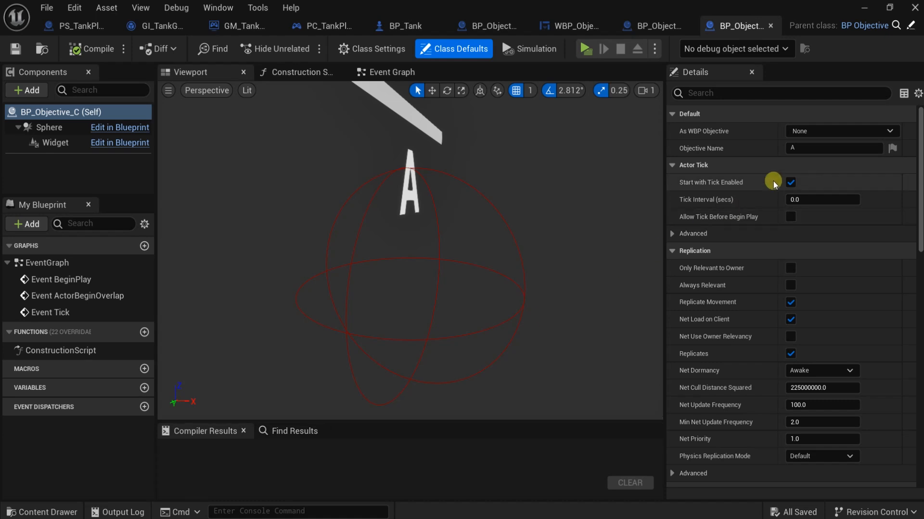
pyautogui.click(798, 148)
pyautogui.press('shift')
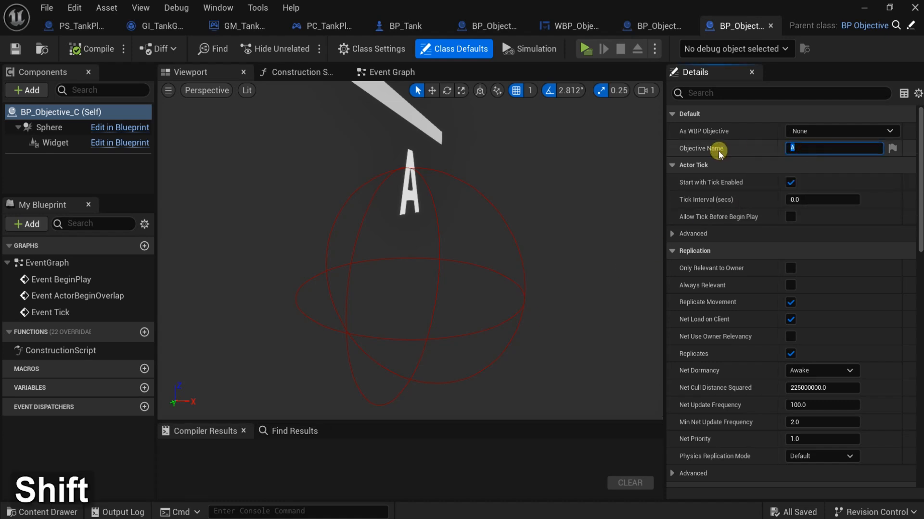
pyautogui.write('C')
pyautogui.press('Return')
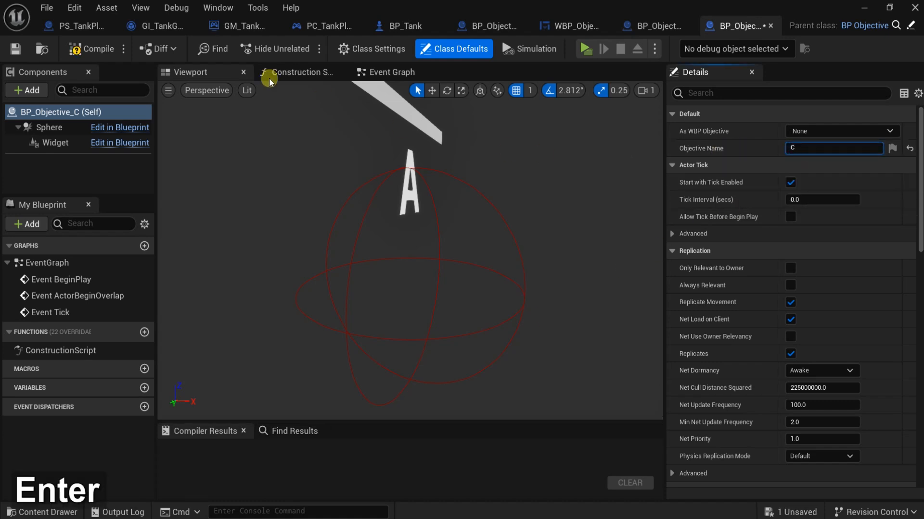
pyautogui.click(92, 48)
pyautogui.click(864, 8)
# Step: Place BP_Objective_C, BP_Objective_B and BP_Objective_A side by side on the level's floor
pyautogui.moveTo(352, 418); pyautogui.dragTo(555, 281)
pyautogui.moveTo(298, 419); pyautogui.dragTo(418, 303)
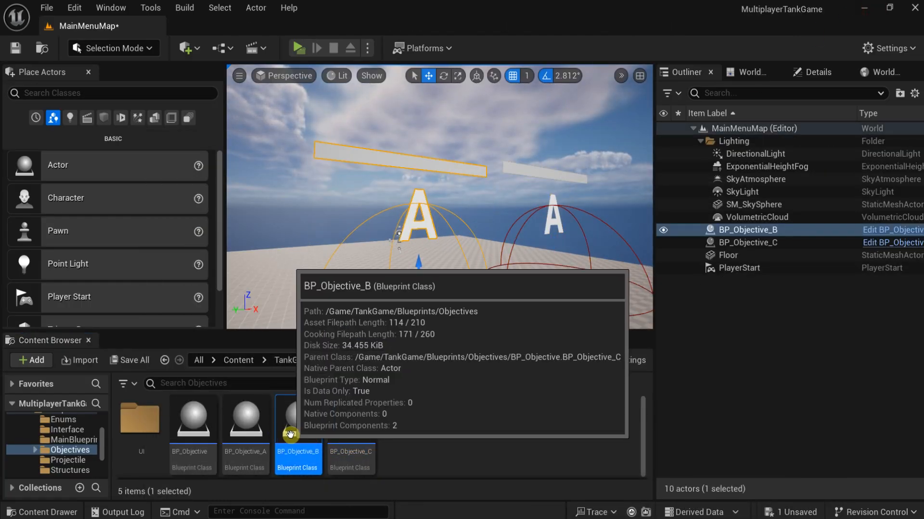
pyautogui.moveTo(262, 430); pyautogui.dragTo(246, 295)
# Step: Rotate the placed BP_Objective_A and BP_Objective_B actors about their vertical axes
pyautogui.press('s')
pyautogui.moveTo(373, 272); pyautogui.dragTo(332, 296, button='right')
pyautogui.press('a')
pyautogui.press('s')
pyautogui.click(443, 76)
pyautogui.moveTo(344, 241)
pyautogui.mouseDown()
pyautogui.moveTo(324, 240)
pyautogui.moveTo(335, 235)
pyautogui.mouseUp()
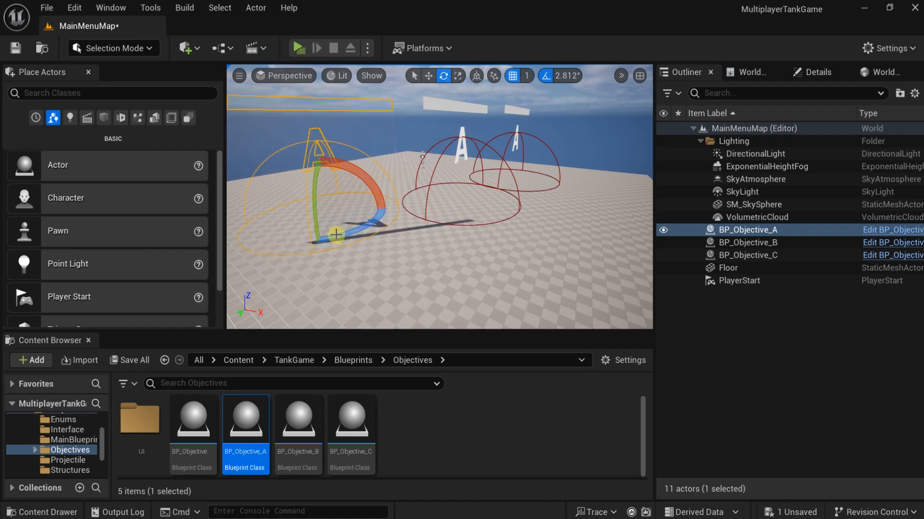
pyautogui.click(497, 156)
pyautogui.click(463, 131)
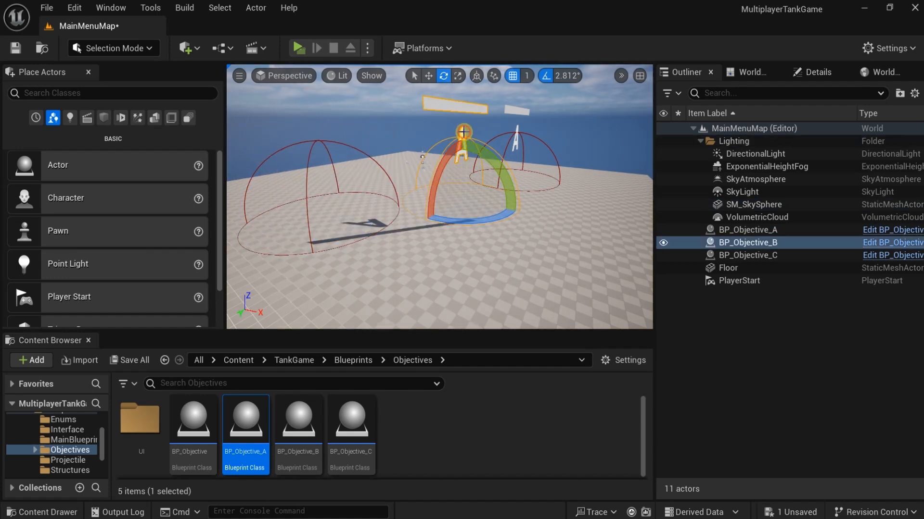
pyautogui.moveTo(497, 221); pyautogui.dragTo(404, 216)
# Step: Rotate BP_Objective_C about its vertical axis and check the displayed objective names in a multiplayer preview
pyautogui.press('d')
pyautogui.press('w')
pyautogui.moveTo(525, 250); pyautogui.dragTo(484, 175, button='right')
pyautogui.click(499, 204)
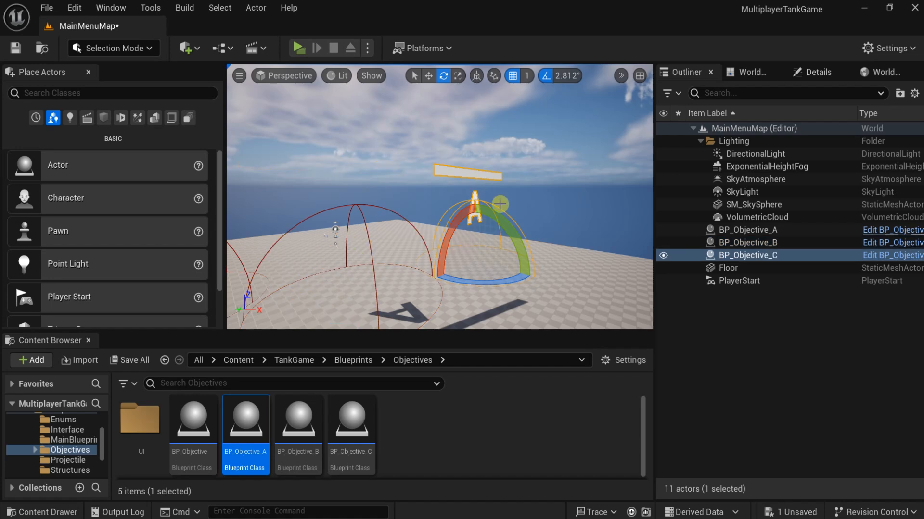
pyautogui.moveTo(507, 287); pyautogui.dragTo(508, 284)
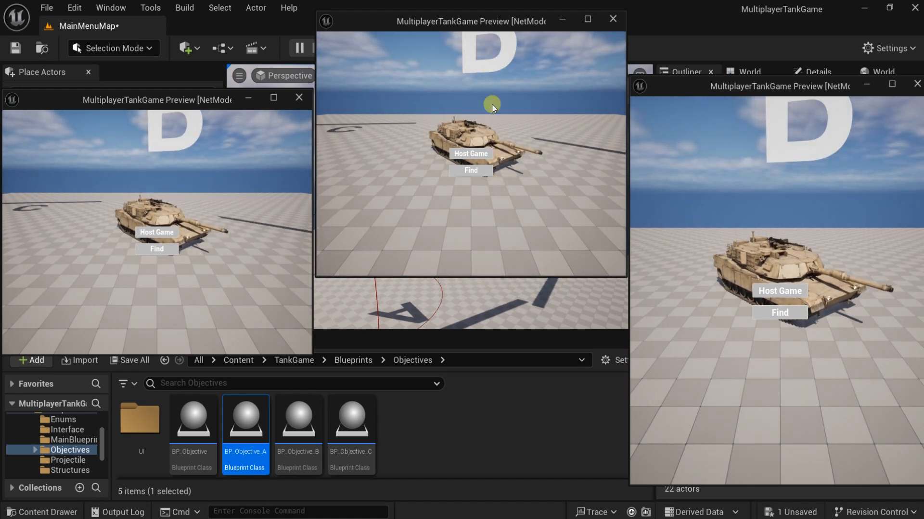
pyautogui.press('Escape')
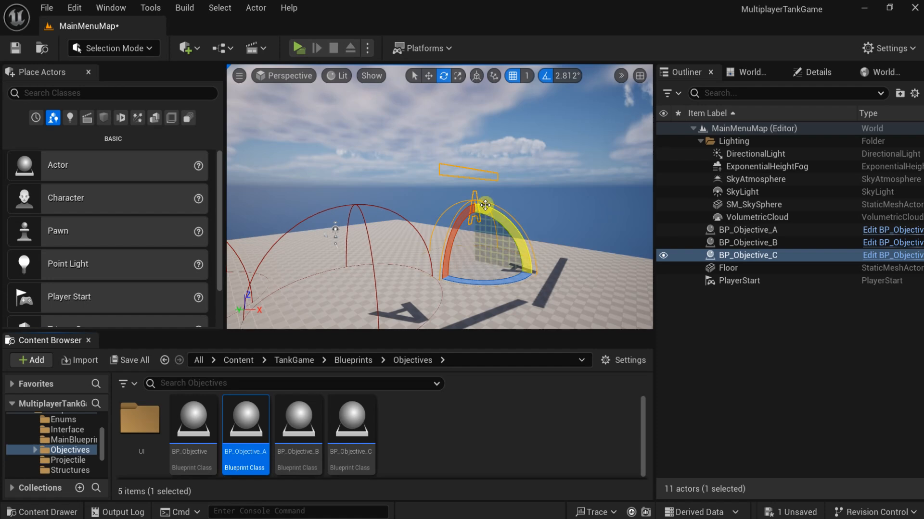
# Step: Delete the BP_Objective_A, BP_Objective_B and BP_Objective_C actors from the level and save MainMenuMap
pyautogui.click(746, 230)
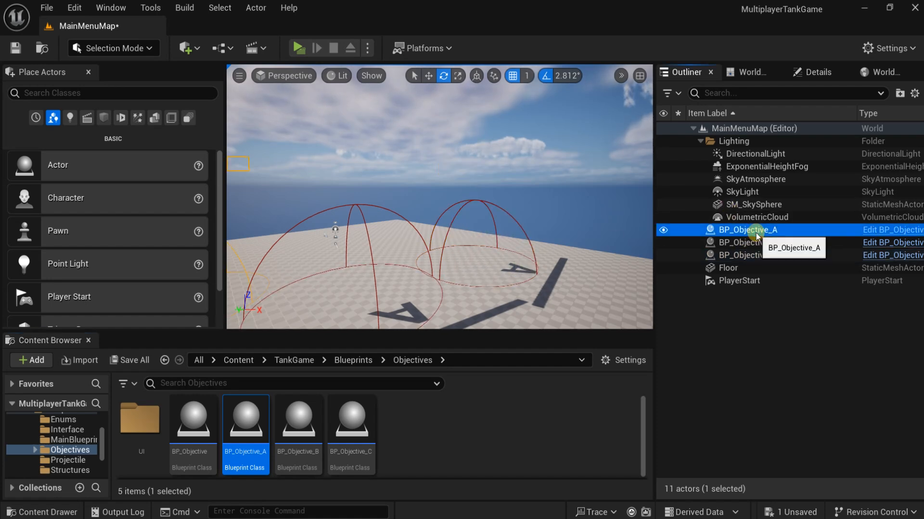
pyautogui.keyDown('shift'); pyautogui.click(761, 259); pyautogui.keyUp('shift')
pyautogui.press('Delete')
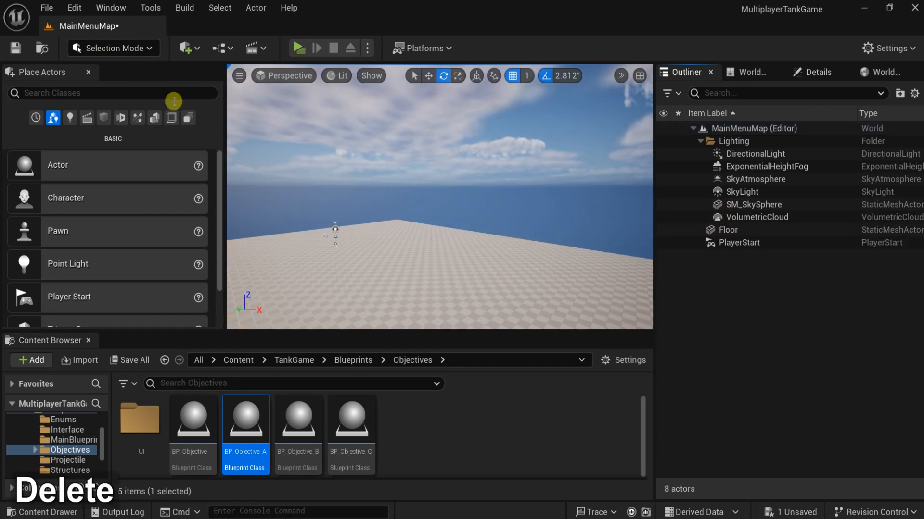
pyautogui.click(123, 366)
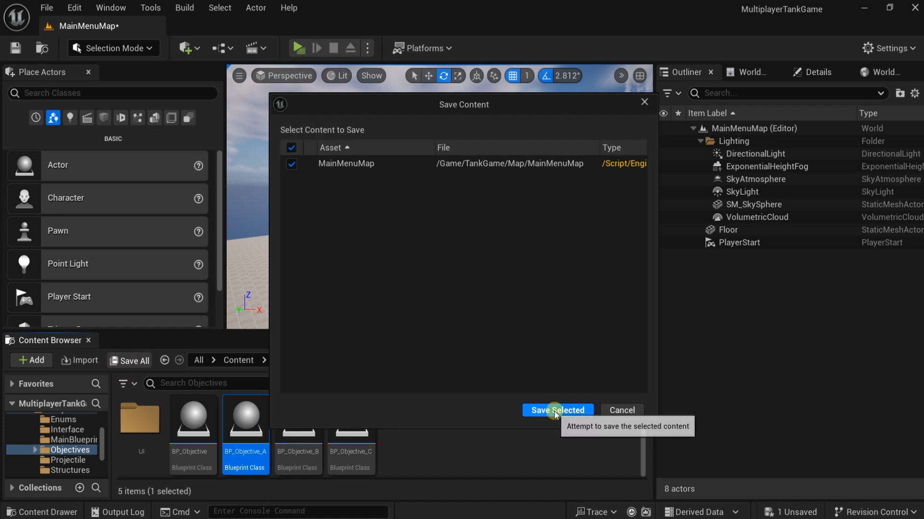
pyautogui.click(554, 411)
# Step: Inspect BP_Objective_C's viewport and event graph, then close the child blueprints and WBP_Objective to return to BP_Objective
pyautogui.click(641, 476)
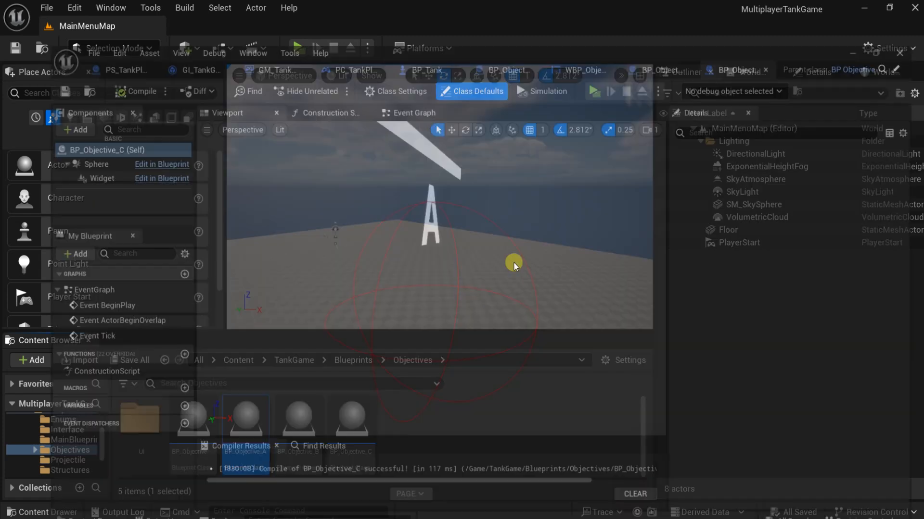
pyautogui.moveTo(531, 213); pyautogui.dragTo(640, 192, button='right')
pyautogui.press('s')
pyautogui.press('d')
pyautogui.press('w')
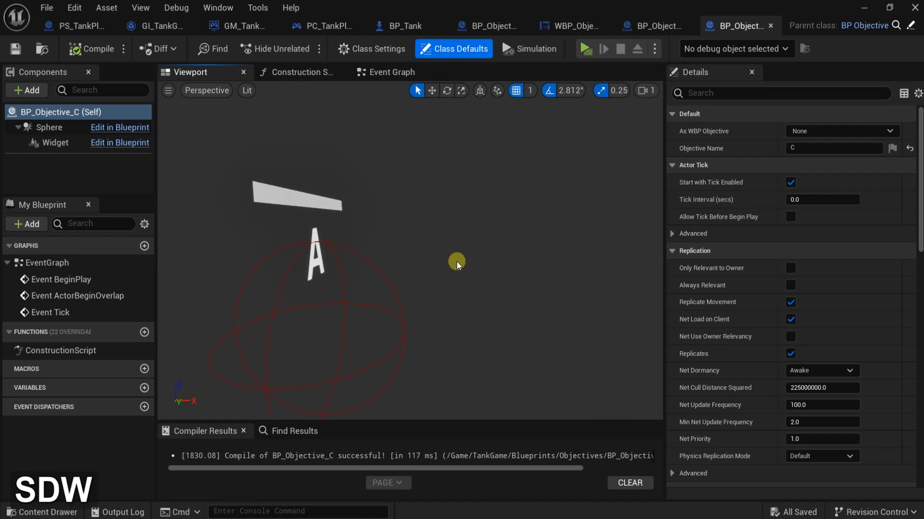
pyautogui.click(392, 72)
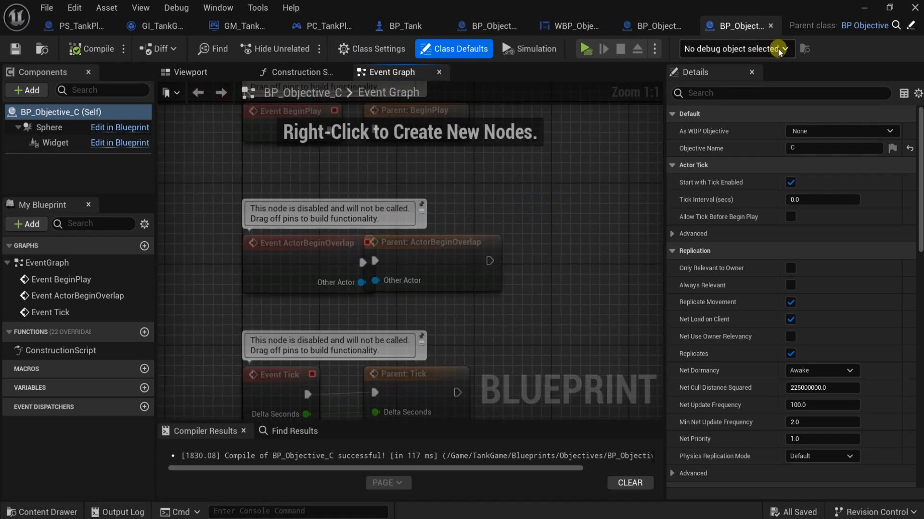
pyautogui.click(772, 25)
pyautogui.click(768, 25)
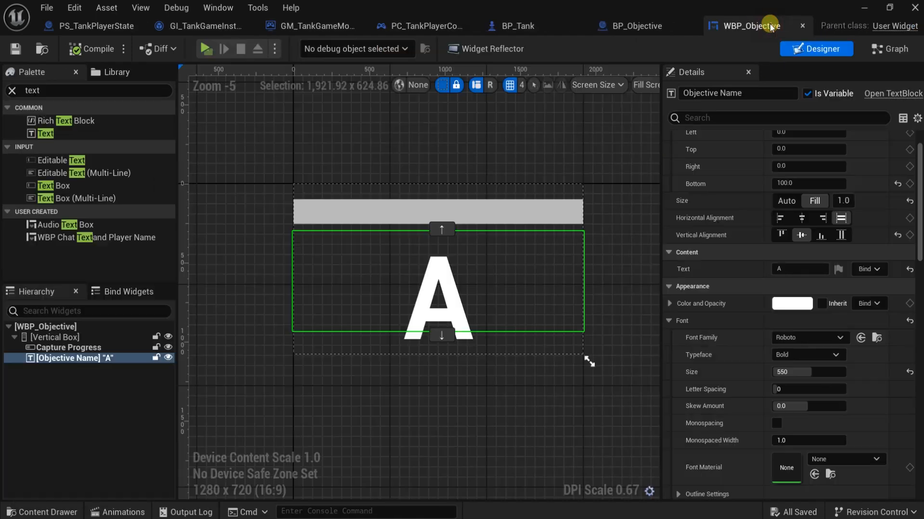
pyautogui.click(802, 26)
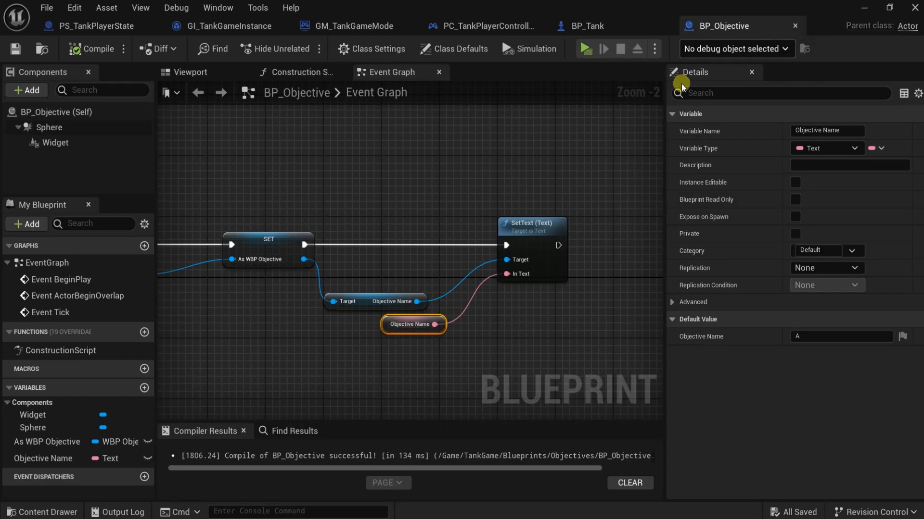
# Step: Delete the unused Event ActorBeginOverlap node from BP_Objective's event graph and reposition the Event Tick node
pyautogui.moveTo(416, 190); pyautogui.dragTo(562, 197, button='right')
pyautogui.scroll(-3, 562, 197)
pyautogui.moveTo(451, 195); pyautogui.dragTo(481, 144, button='right')
pyautogui.scroll(1, 400, 313)
pyautogui.moveTo(400, 312); pyautogui.dragTo(439, 268, button='right')
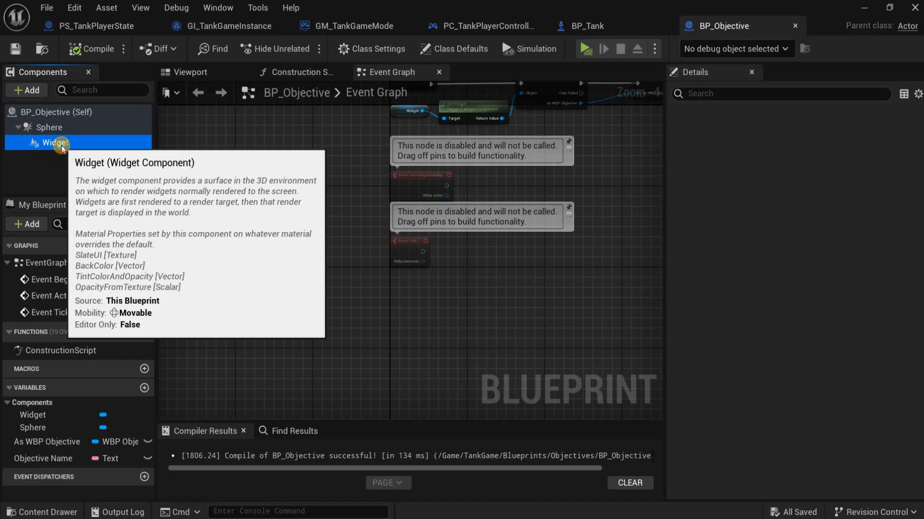
pyautogui.click(53, 143)
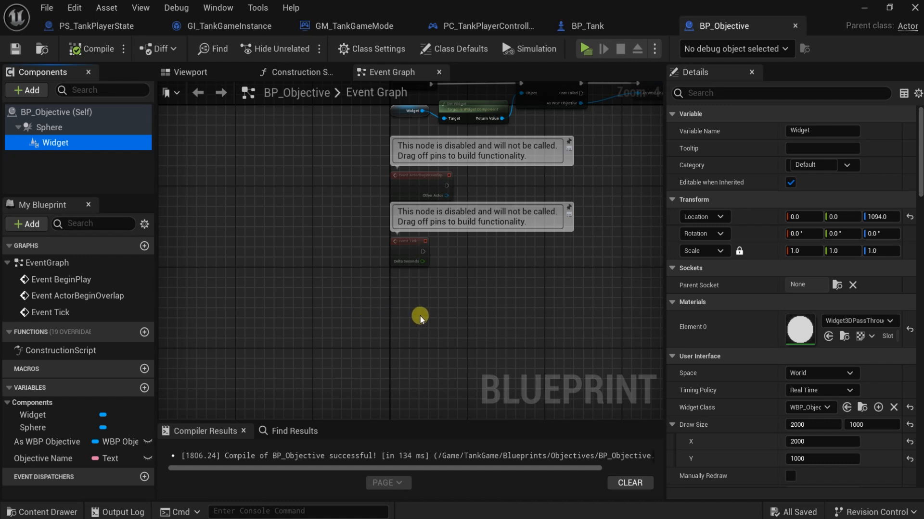
pyautogui.moveTo(442, 313); pyautogui.dragTo(408, 340, button='right')
pyautogui.click(377, 218)
pyautogui.press('Delete')
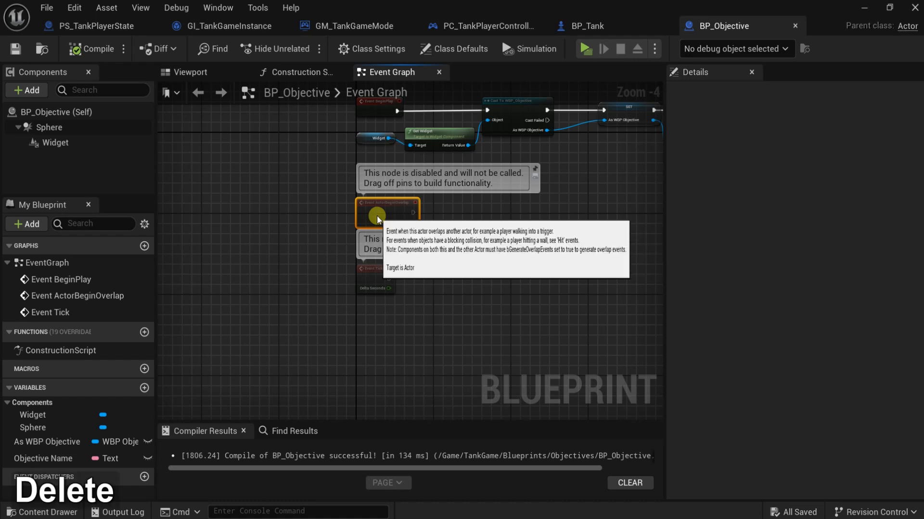
pyautogui.moveTo(364, 260); pyautogui.dragTo(373, 138)
pyautogui.moveTo(373, 137); pyautogui.dragTo(406, 265, button='right')
pyautogui.scroll(1, 377, 288)
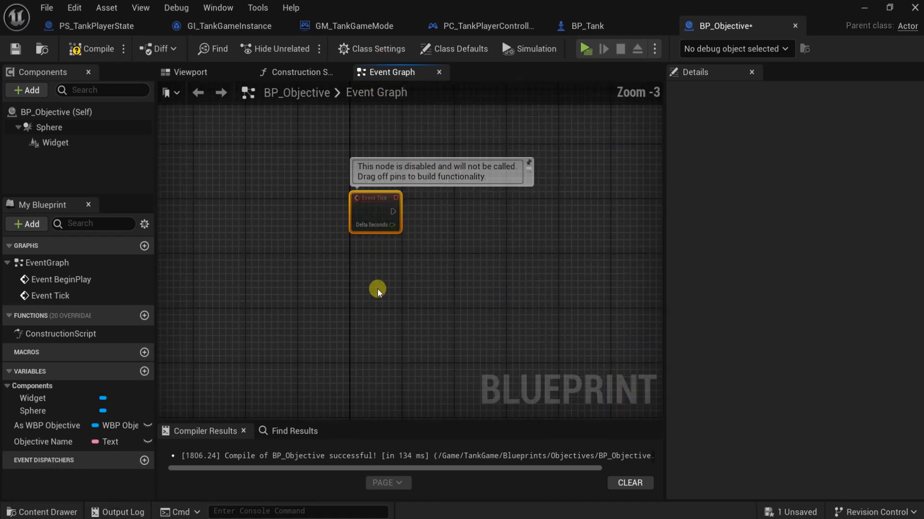
# Step: Add a custom event named Client Set Widget Rotation below Event Tick
pyautogui.rightClick(357, 287)
pyautogui.write('cus')
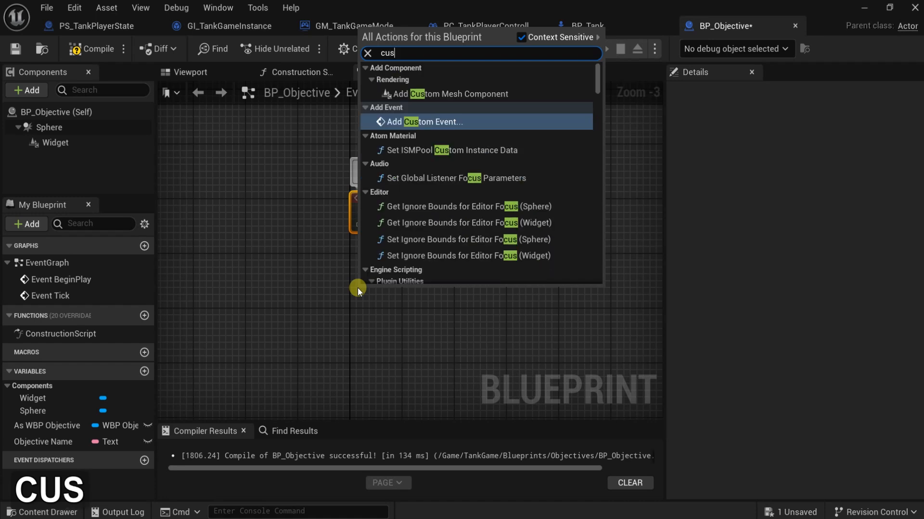
pyautogui.write('to')
pyautogui.press('Return')
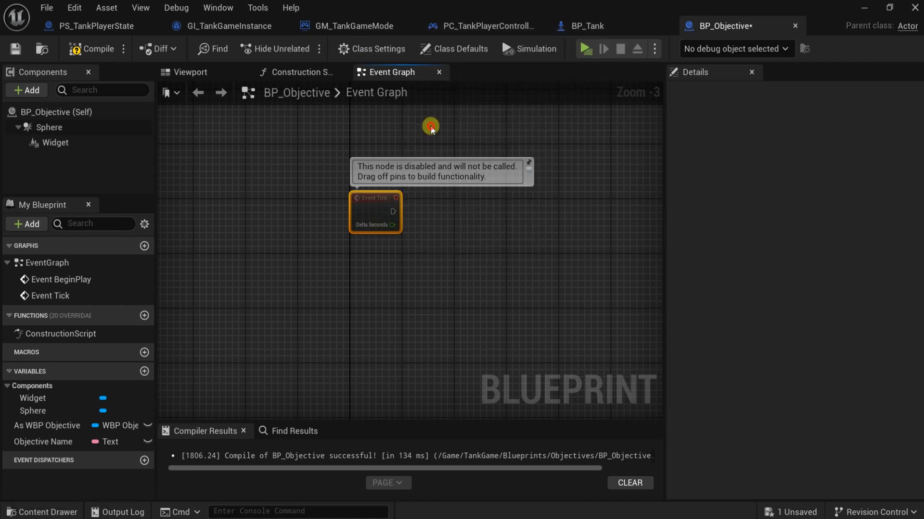
pyautogui.write('Client Set ')
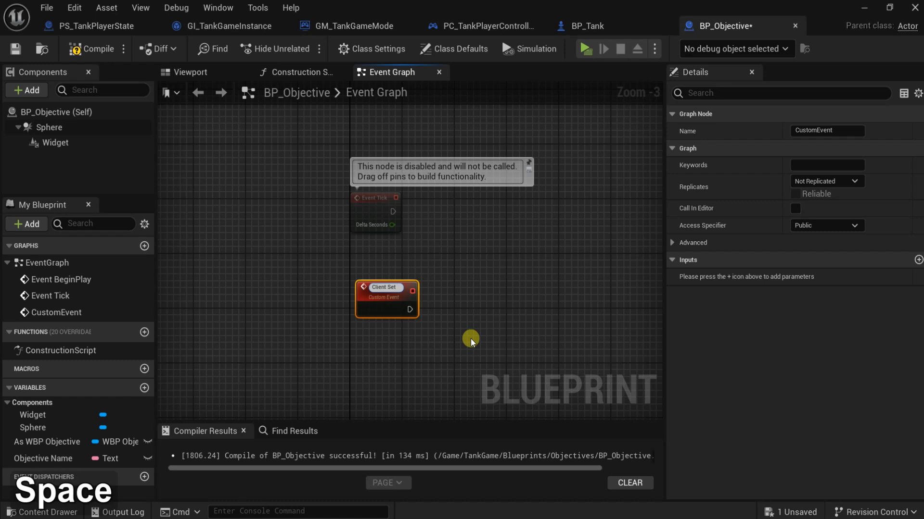
pyautogui.write('Widget Rotation')
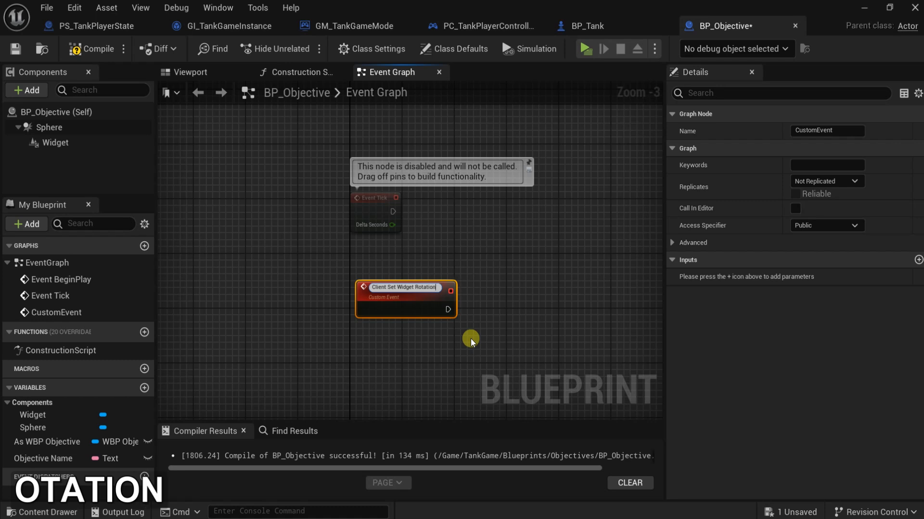
pyautogui.press('Return')
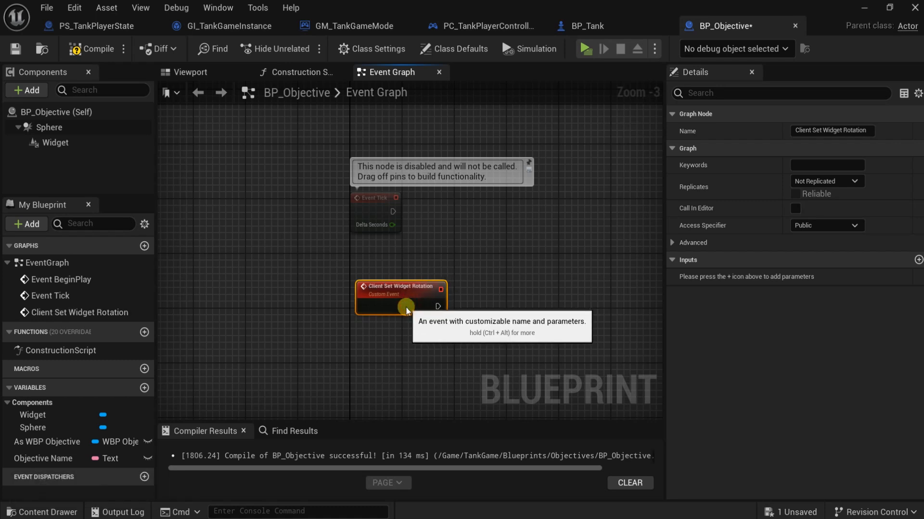
# Step: Set the Client Set Widget Rotation event to Run on owning Client, make it Reliable, and compile BP_Objective
pyautogui.moveTo(406, 307); pyautogui.dragTo(400, 314)
pyautogui.click(849, 182)
pyautogui.click(852, 239)
pyautogui.click(802, 193)
pyautogui.click(90, 54)
# Step: Add a Widget component reference with a Get World Location node connected to it, arranged below the Client Set Widget Rotation event
pyautogui.moveTo(425, 335); pyautogui.dragTo(388, 269, button='right')
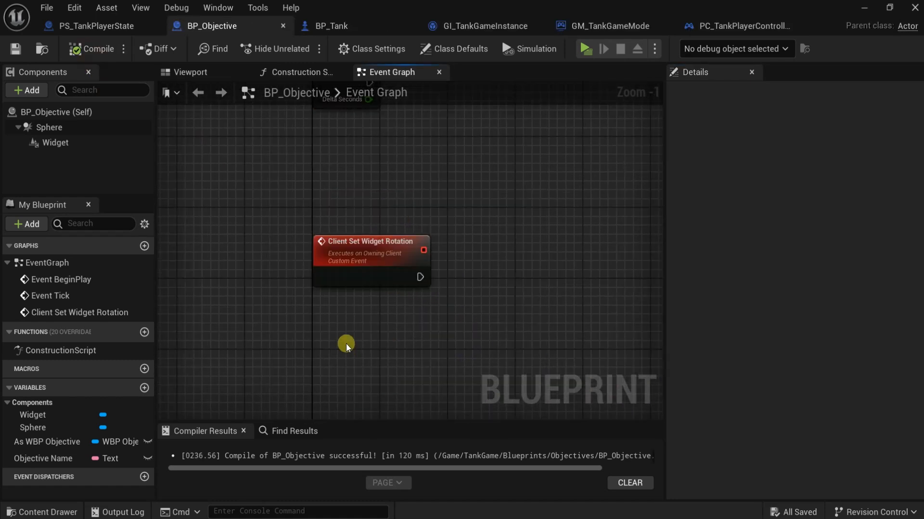
pyautogui.moveTo(345, 346); pyautogui.dragTo(373, 328, button='right')
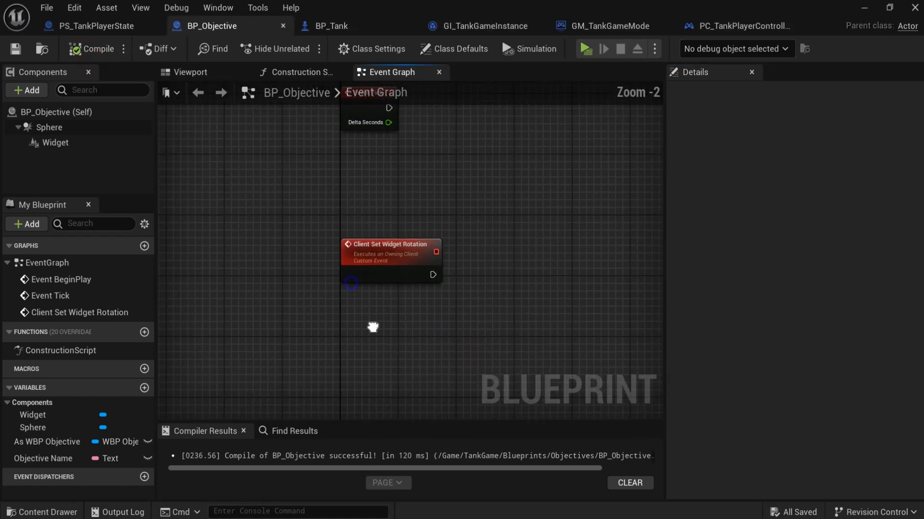
pyautogui.click(384, 279)
pyautogui.moveTo(433, 355); pyautogui.dragTo(421, 315, button='right')
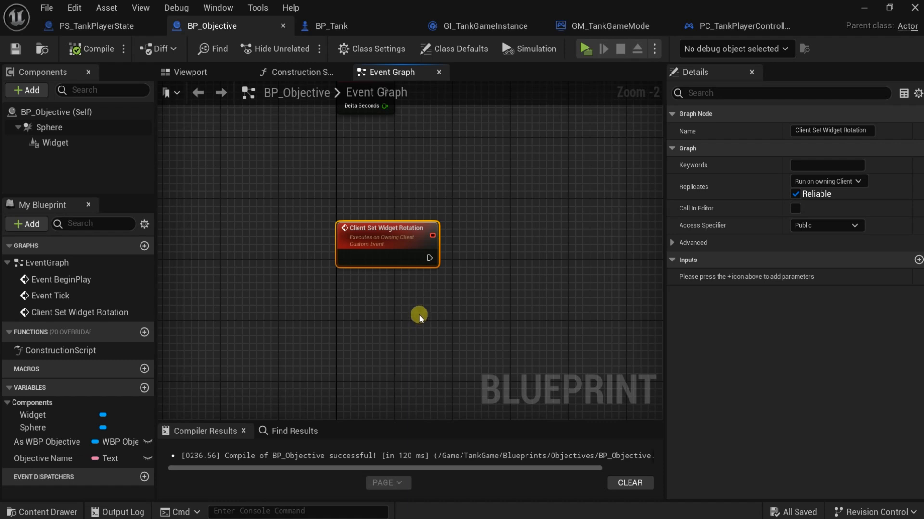
pyautogui.click(63, 144)
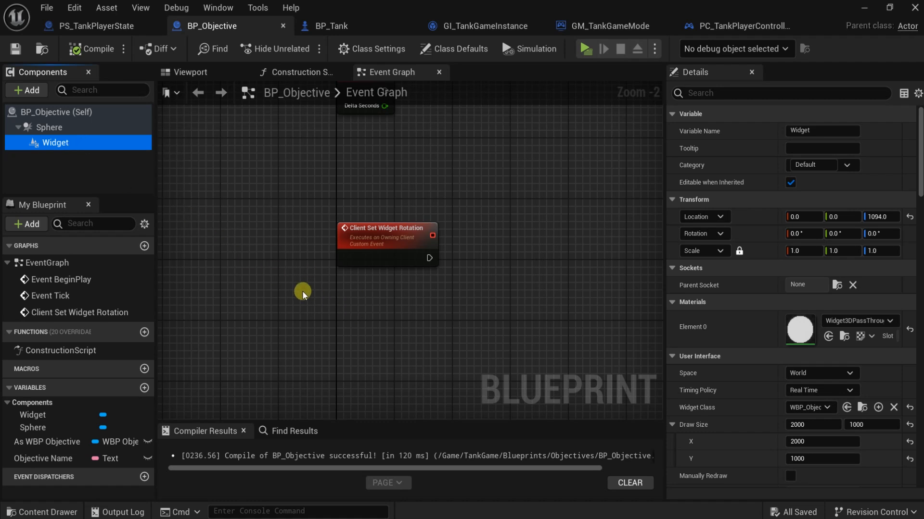
pyautogui.moveTo(65, 145); pyautogui.dragTo(426, 341)
pyautogui.write('get w')
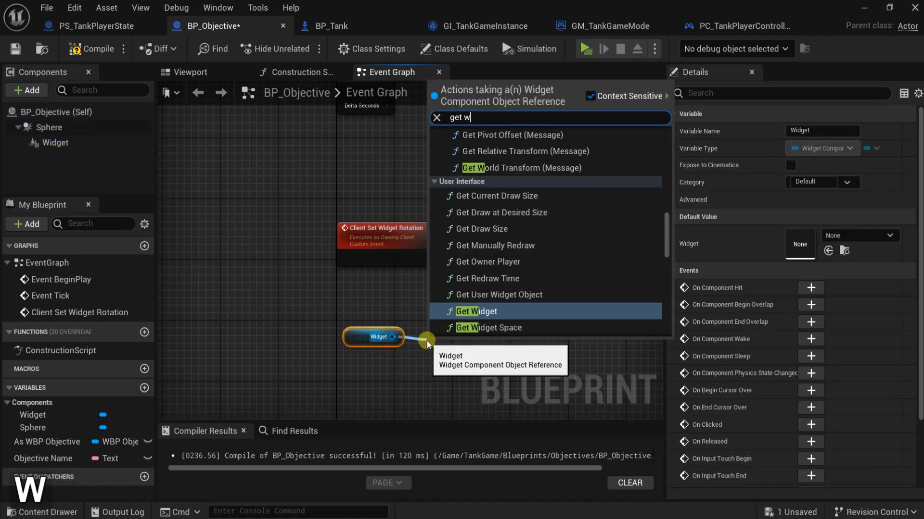
pyautogui.write('orld lo')
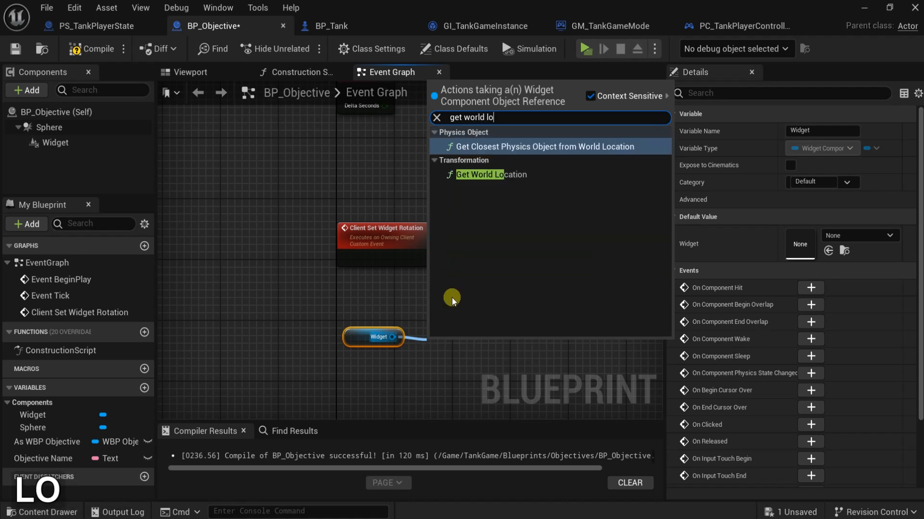
pyautogui.click(486, 175)
pyautogui.moveTo(467, 325); pyautogui.dragTo(454, 349)
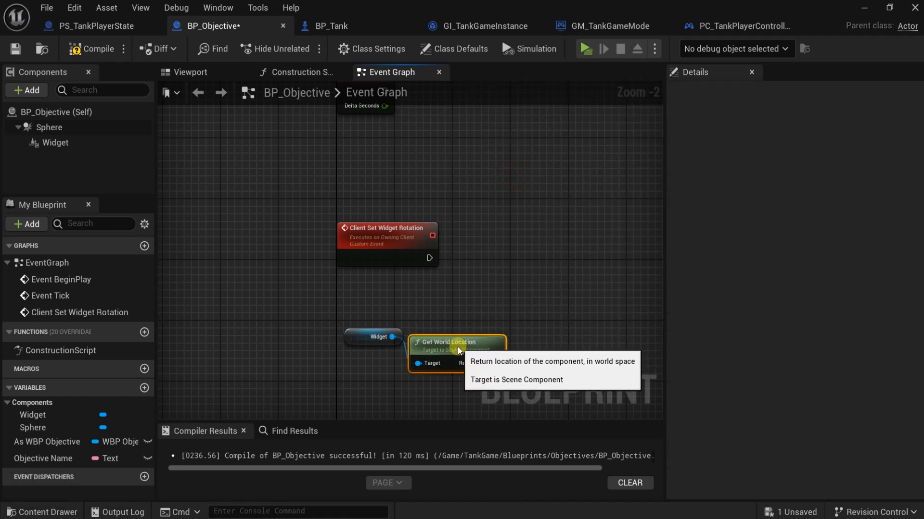
pyautogui.moveTo(353, 346); pyautogui.dragTo(344, 372)
pyautogui.moveTo(352, 313); pyautogui.dragTo(318, 304, button='right')
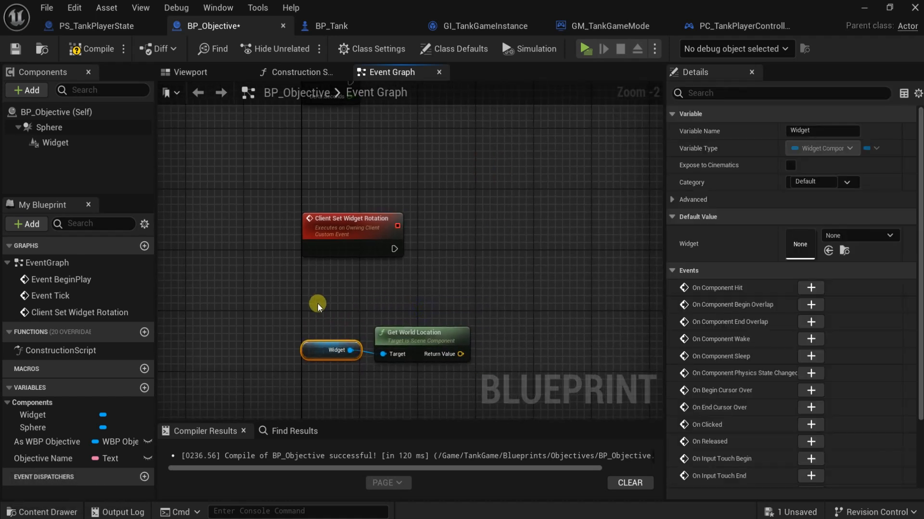
# Step: Add a Get Player Pawn node with player index 0 between the Client Set Widget Rotation event and the Widget reference
pyautogui.rightClick(317, 304)
pyautogui.write('get player')
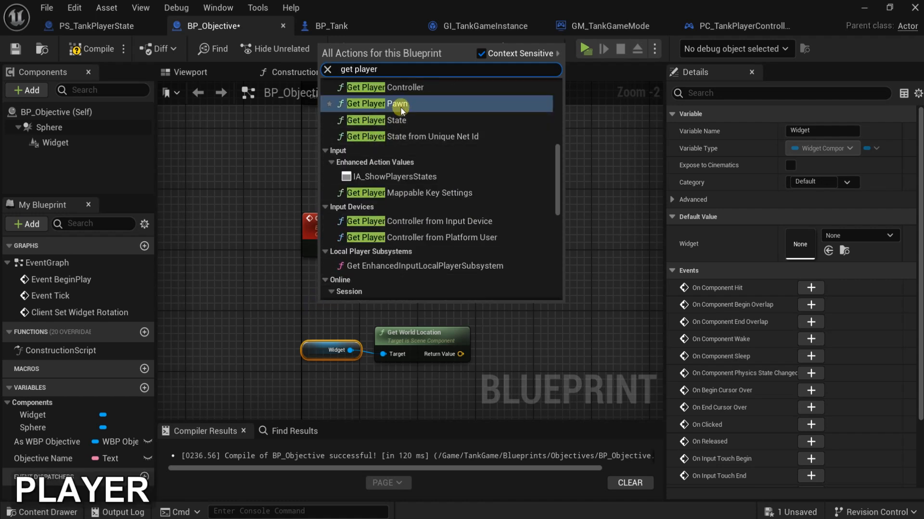
pyautogui.press('Return')
pyautogui.moveTo(395, 315); pyautogui.dragTo(388, 254)
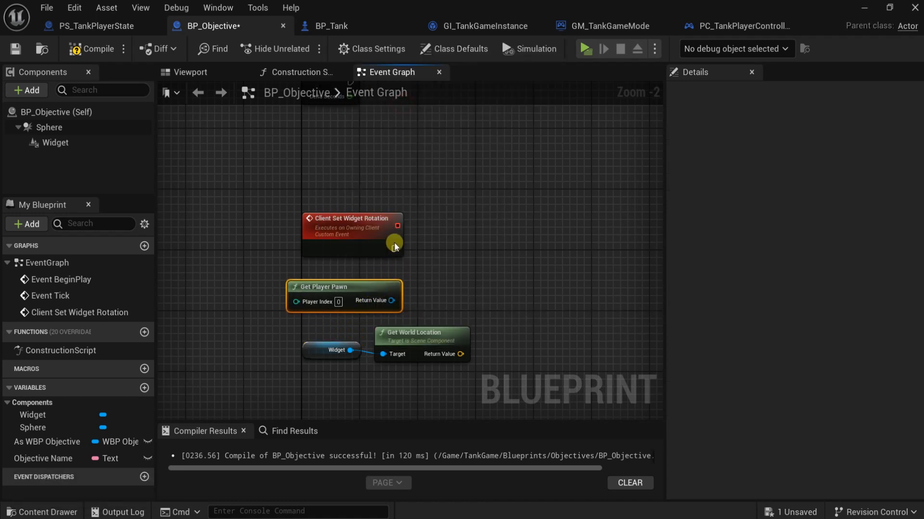
pyautogui.moveTo(360, 297); pyautogui.dragTo(368, 296)
pyautogui.click(358, 238)
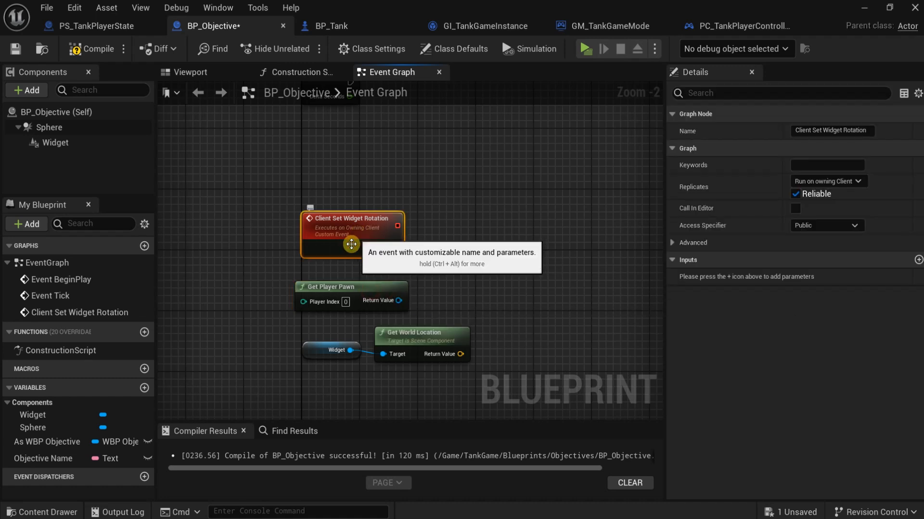
pyautogui.moveTo(437, 287); pyautogui.dragTo(392, 276, button='right')
pyautogui.moveTo(342, 277); pyautogui.dragTo(351, 286)
pyautogui.moveTo(417, 274); pyautogui.dragTo(350, 271, button='right')
# Step: Add an Is Valid check on the player pawn, run it from Client Set Widget Rotation, and compile the blueprint
pyautogui.moveTo(302, 293); pyautogui.dragTo(368, 240)
pyautogui.write('is val')
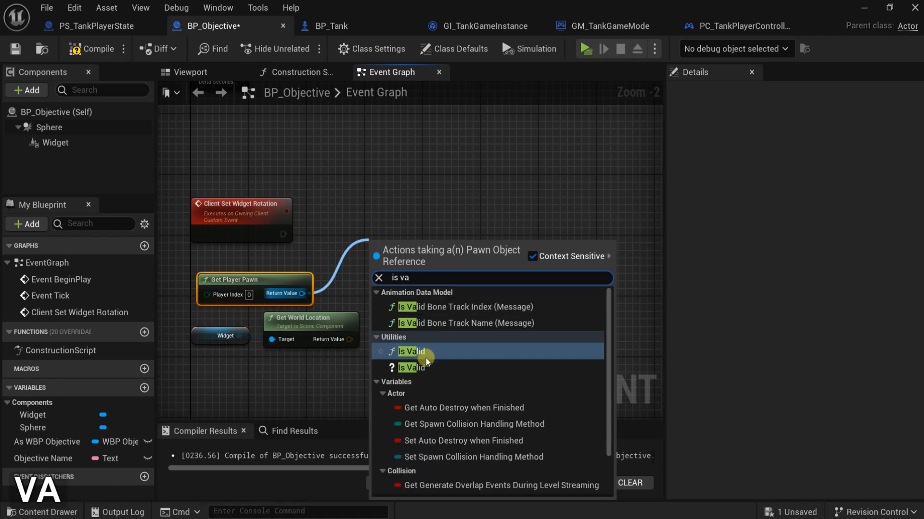
pyautogui.click(426, 356)
pyautogui.moveTo(411, 238); pyautogui.dragTo(403, 223)
pyautogui.moveTo(285, 234); pyautogui.dragTo(291, 237)
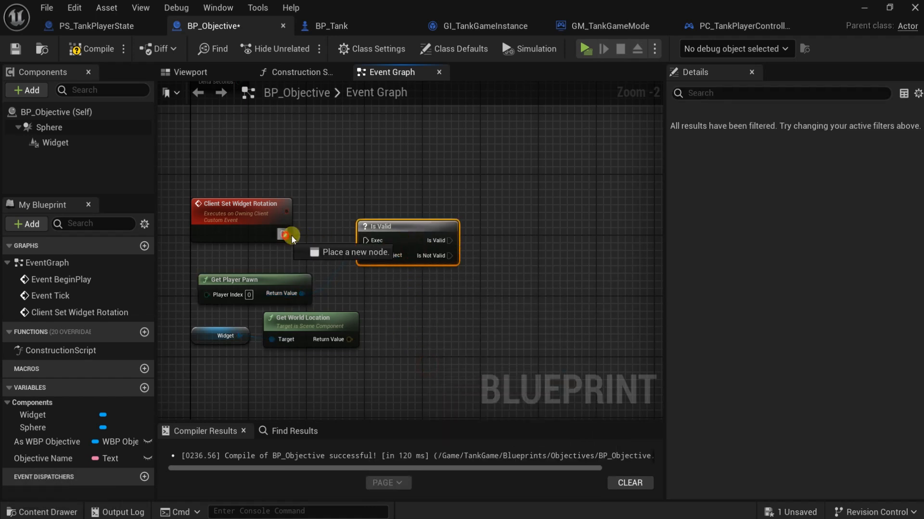
pyautogui.moveTo(368, 241); pyautogui.dragTo(370, 241)
pyautogui.moveTo(400, 229); pyautogui.dragTo(391, 223)
pyautogui.moveTo(407, 322); pyautogui.dragTo(372, 269, button='right')
pyautogui.click(383, 268)
pyautogui.click(94, 54)
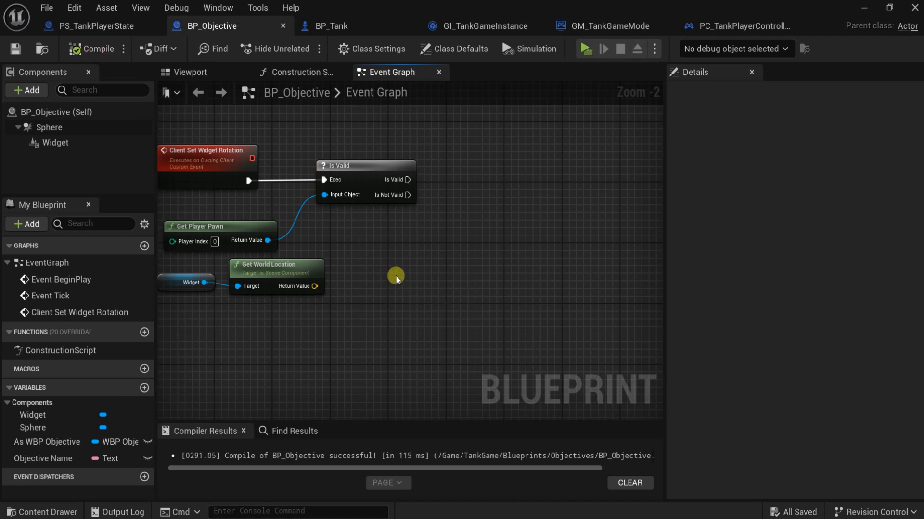
# Step: Add a Get Actor Location node that takes the Get Player Pawn return value as its target
pyautogui.moveTo(396, 275); pyautogui.dragTo(481, 290, button='right')
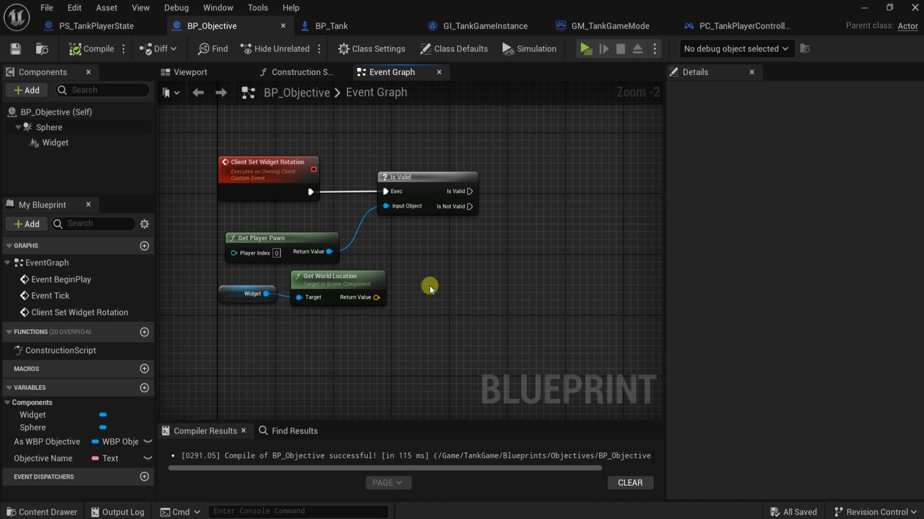
pyautogui.moveTo(330, 252); pyautogui.dragTo(386, 206)
pyautogui.moveTo(331, 253); pyautogui.dragTo(397, 253)
pyautogui.write('get a')
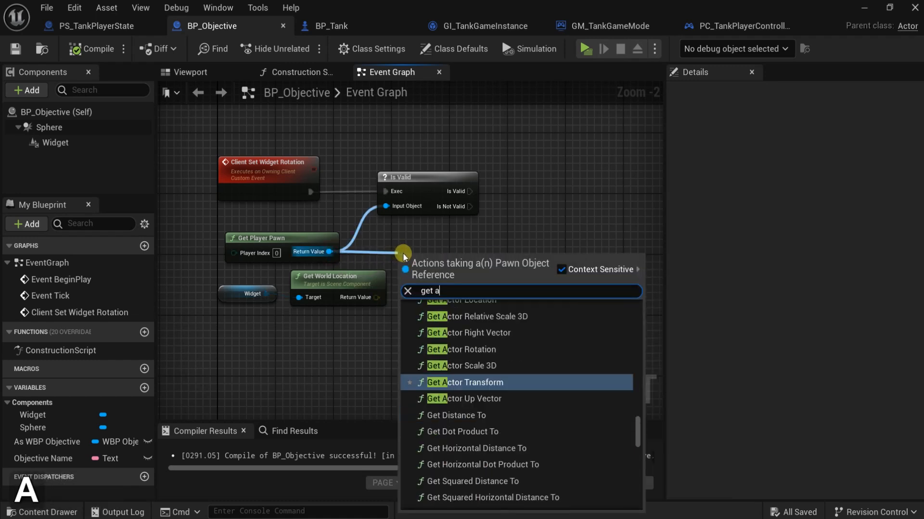
pyautogui.write('ctor lo')
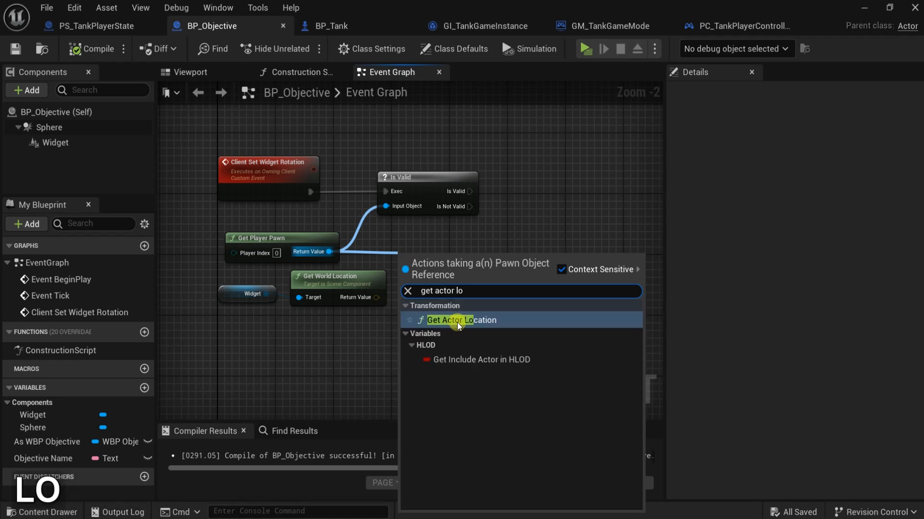
pyautogui.click(457, 322)
pyautogui.moveTo(510, 283); pyautogui.dragTo(419, 281, button='right')
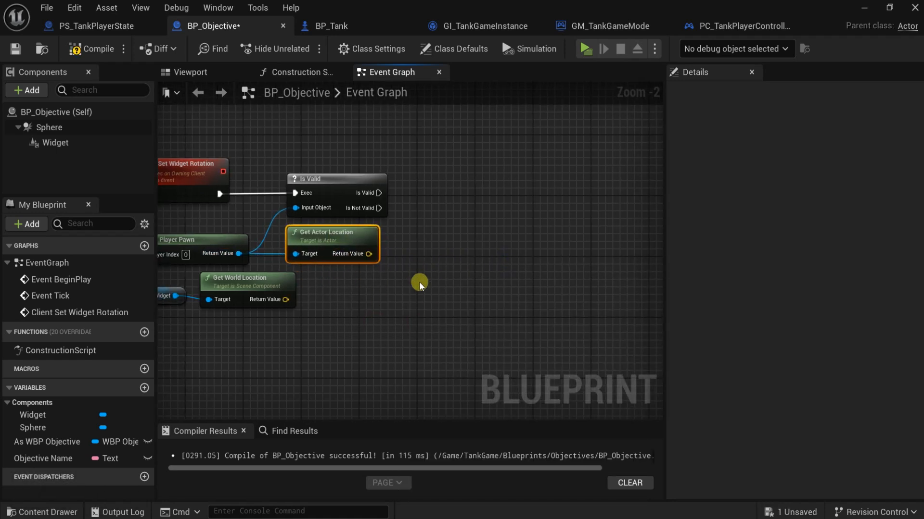
# Step: Add a Find Look at Rotation node beyond the two location nodes
pyautogui.rightClick(419, 281)
pyautogui.write('nd lo')
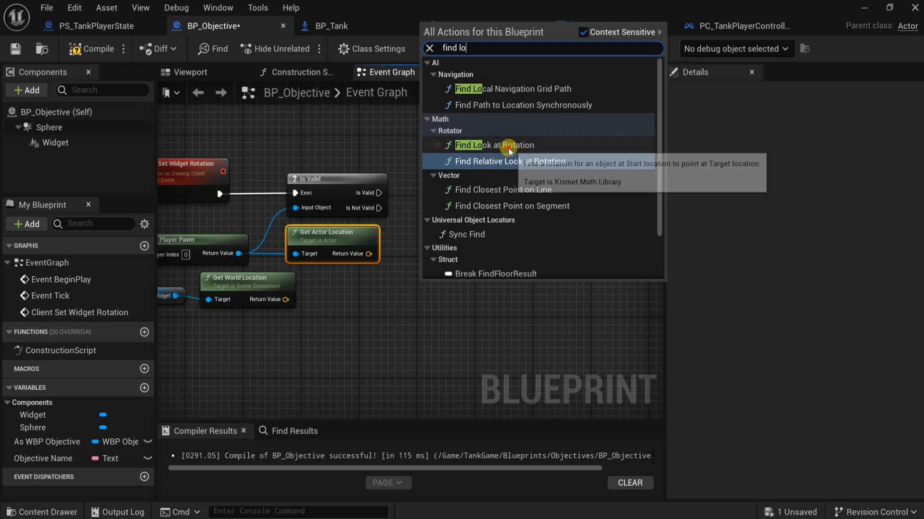
pyautogui.click(509, 148)
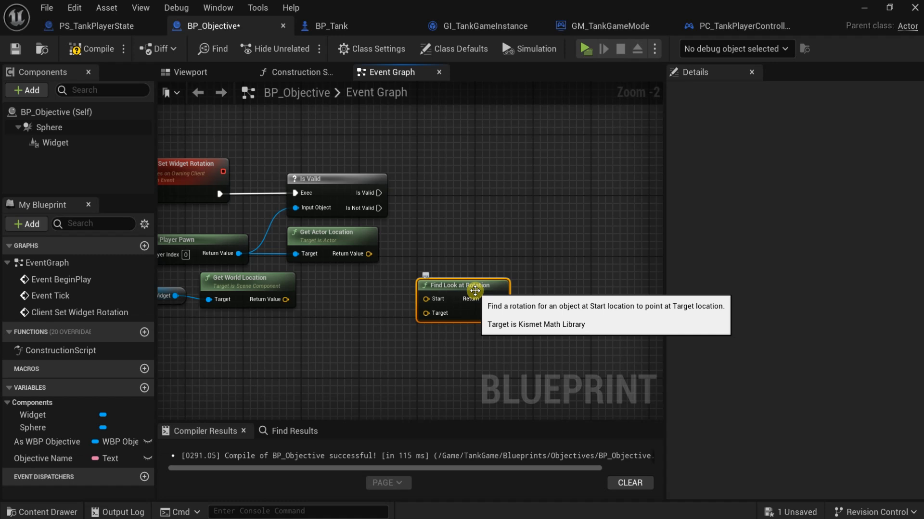
pyautogui.moveTo(475, 291); pyautogui.dragTo(482, 268)
pyautogui.moveTo(400, 319); pyautogui.dragTo(474, 315, button='right')
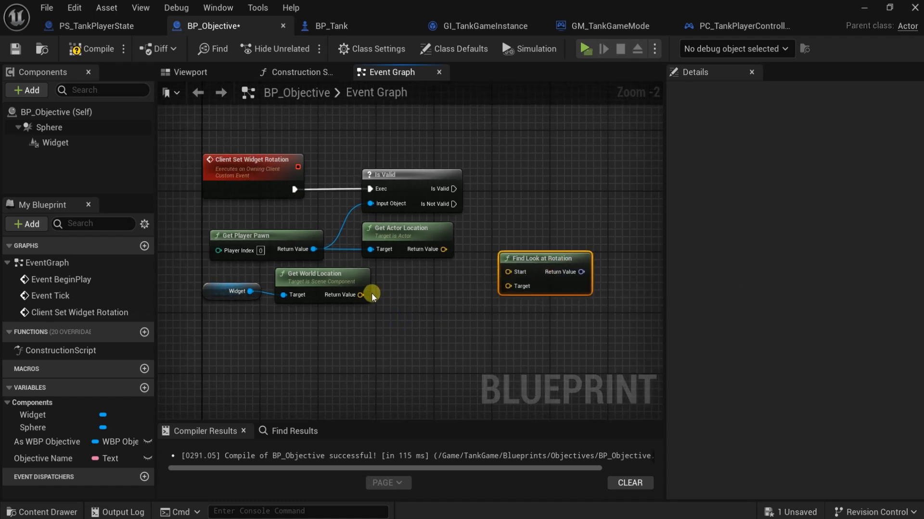
# Step: Connect Get World Location to the Start input of Find Look at Rotation and Get Actor Location to its Target
pyautogui.moveTo(364, 296); pyautogui.dragTo(530, 285)
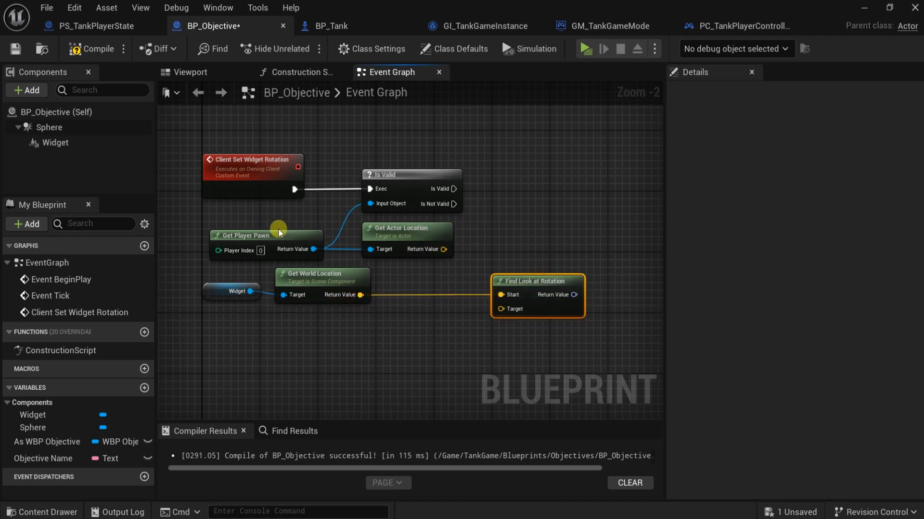
pyautogui.moveTo(427, 250); pyautogui.dragTo(495, 308)
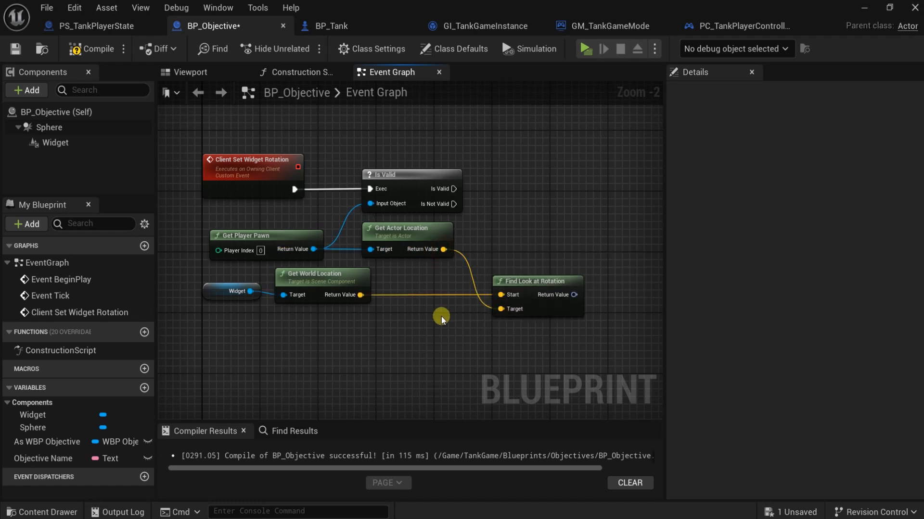
pyautogui.moveTo(441, 316); pyautogui.dragTo(399, 313, button='right')
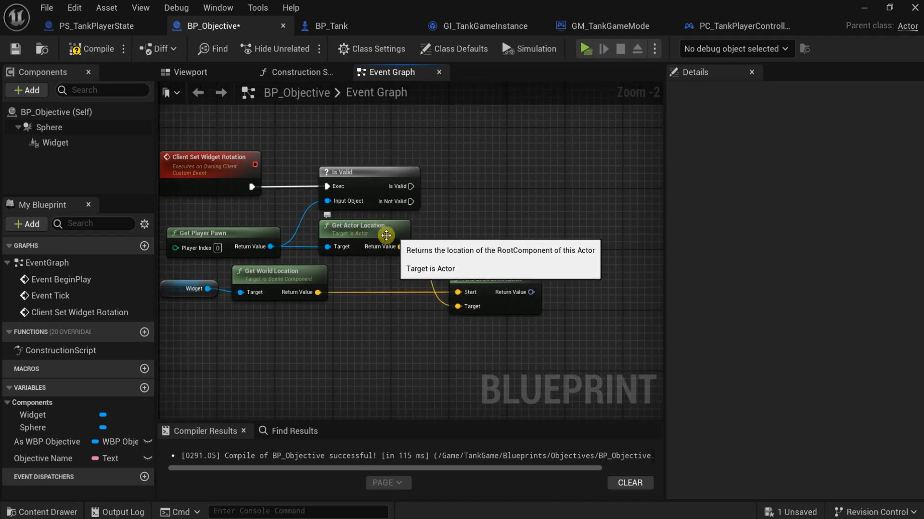
pyautogui.moveTo(434, 241)
pyautogui.mouseDown(button='right')
pyautogui.moveTo(405, 257)
pyautogui.moveTo(450, 245)
pyautogui.mouseUp(button='right')
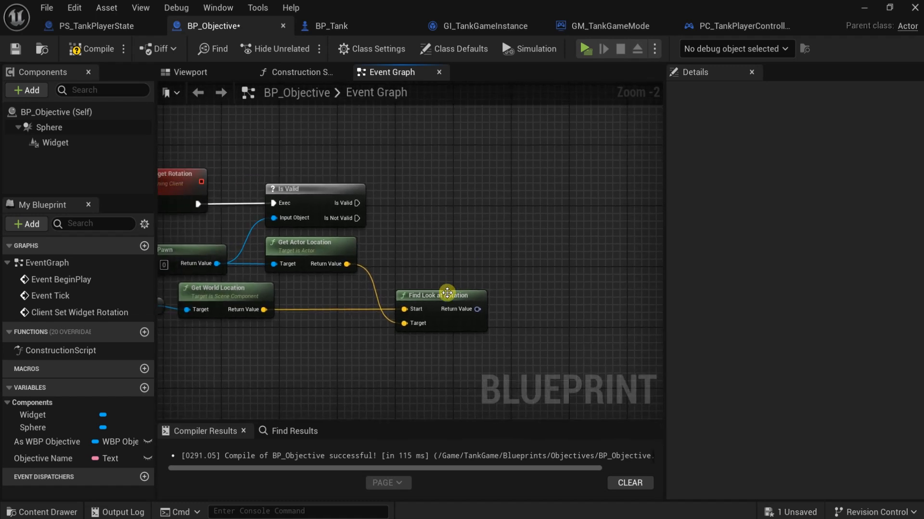
pyautogui.click(446, 298)
pyautogui.moveTo(346, 251); pyautogui.dragTo(339, 251)
pyautogui.moveTo(414, 250); pyautogui.dragTo(480, 202, button='right')
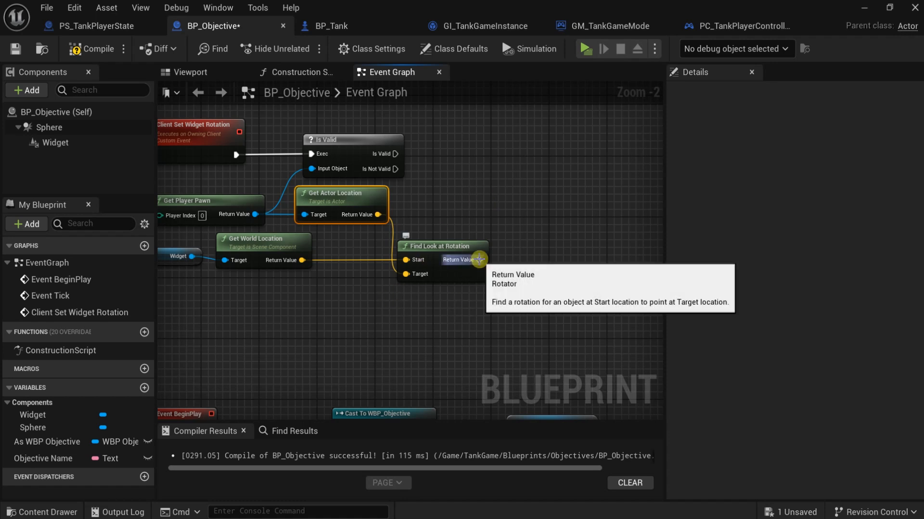
# Step: Move the Widget reference node lower, beneath Get World Location
pyautogui.moveTo(479, 259); pyautogui.dragTo(539, 215)
pyautogui.click(463, 307)
pyautogui.moveTo(187, 255); pyautogui.dragTo(192, 291)
pyautogui.moveTo(275, 286); pyautogui.dragTo(254, 277, button='right')
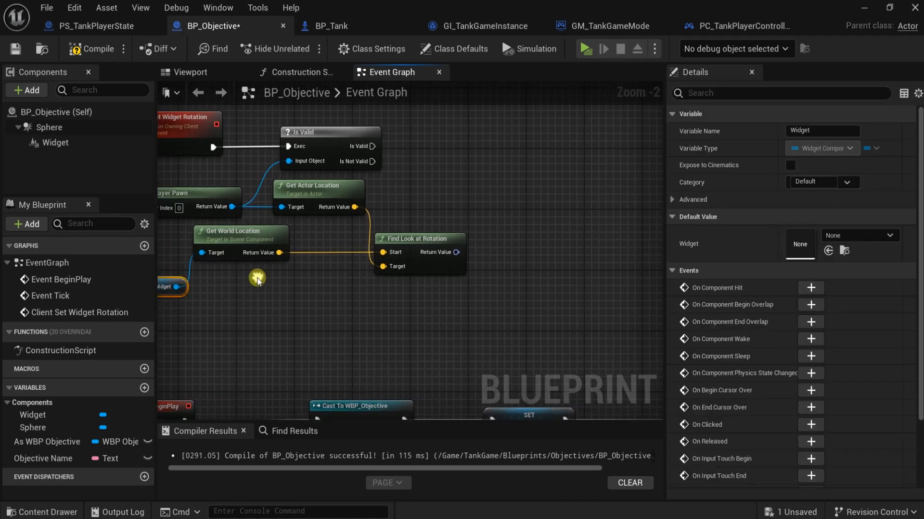
# Step: Add a Delta (Rotator) node and connect the Find Look at Rotation result to its A input
pyautogui.rightClick(513, 272)
pyautogui.write('dely')
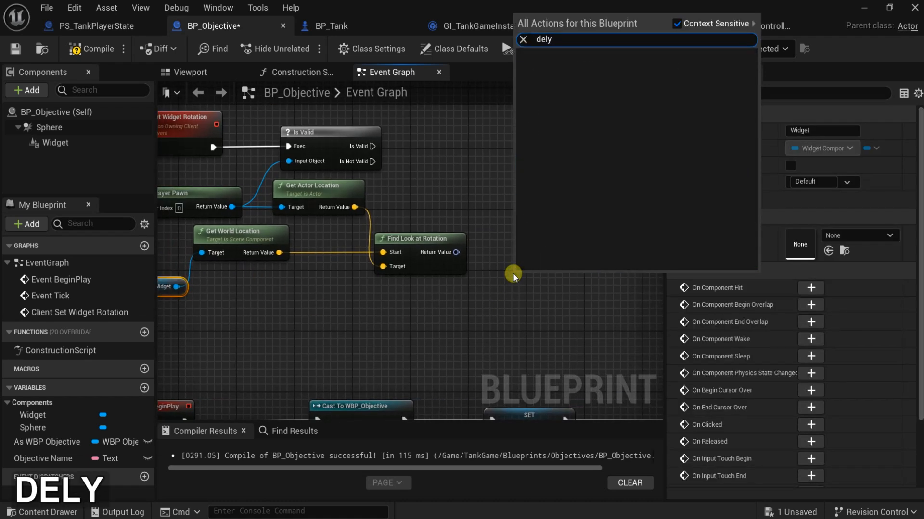
pyautogui.press('BackSpace')
pyautogui.write('ta r')
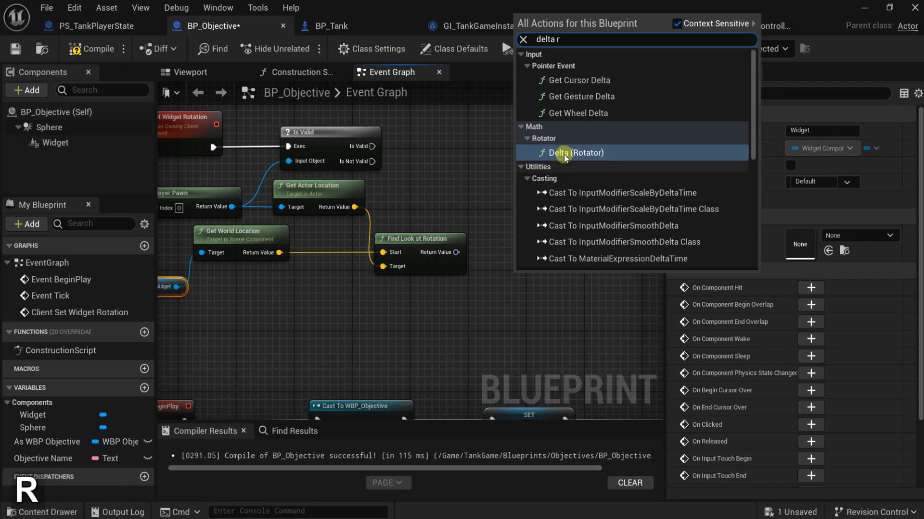
pyautogui.click(564, 152)
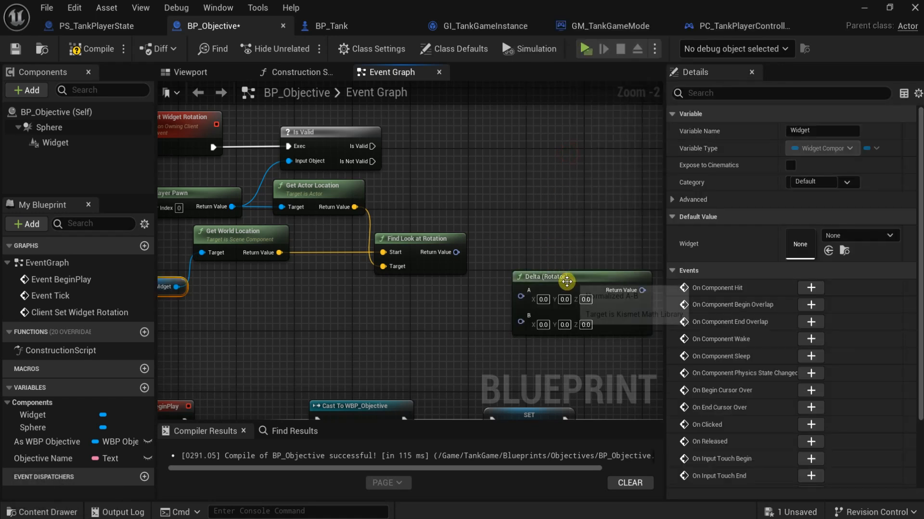
pyautogui.moveTo(456, 252); pyautogui.dragTo(537, 245)
pyautogui.moveTo(428, 296); pyautogui.dragTo(468, 286, button='right')
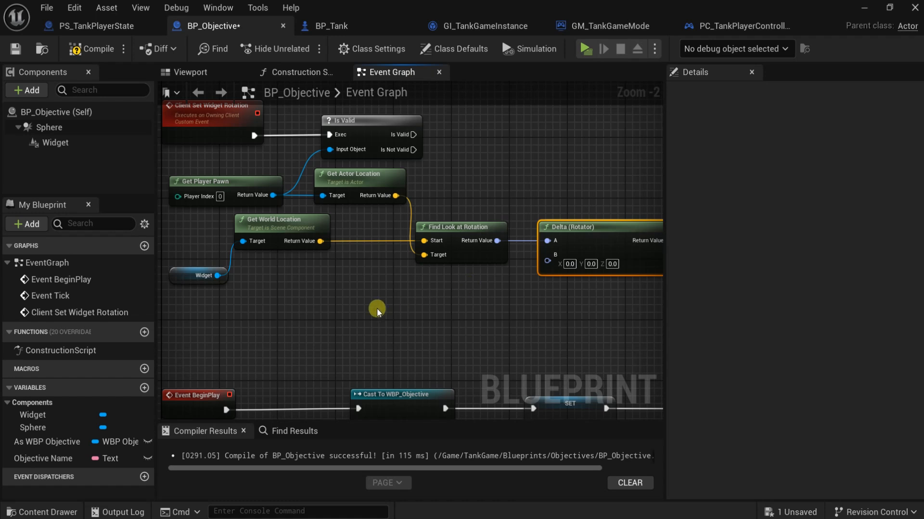
# Step: Add a Get World Rotation node for the Widget reference and connect its result to the B input of Delta (Rotator)
pyautogui.moveTo(217, 275); pyautogui.dragTo(349, 298)
pyautogui.write('get worl')
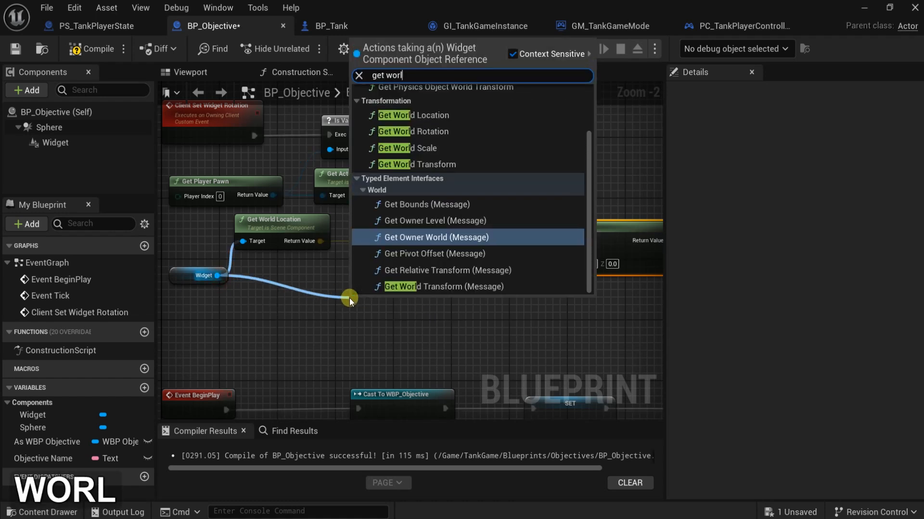
pyautogui.write('d ro')
pyautogui.click(433, 132)
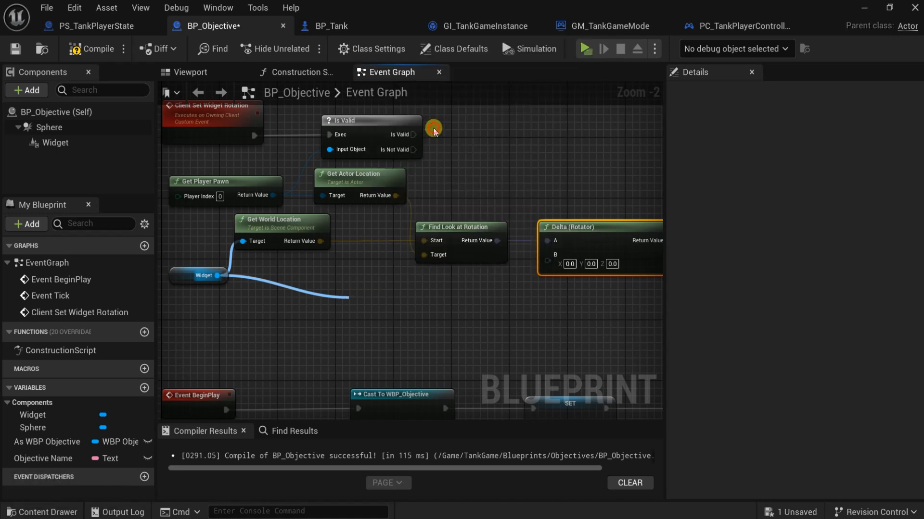
pyautogui.moveTo(398, 317); pyautogui.dragTo(552, 266)
# Step: Split the Delta (Rotator) return value into separate roll, pitch and yaw outputs
pyautogui.scroll(-1, 570, 298)
pyautogui.moveTo(570, 299); pyautogui.dragTo(438, 302, button='right')
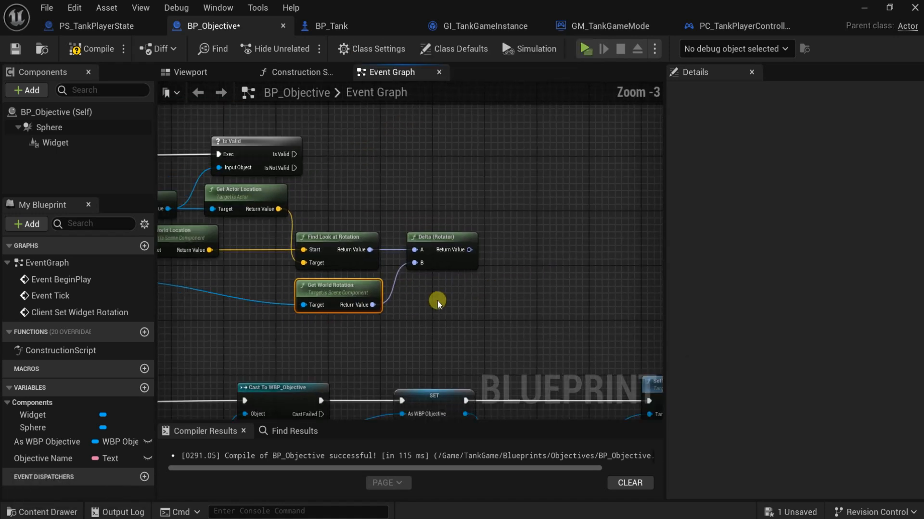
pyautogui.rightClick(467, 250)
pyautogui.click(509, 309)
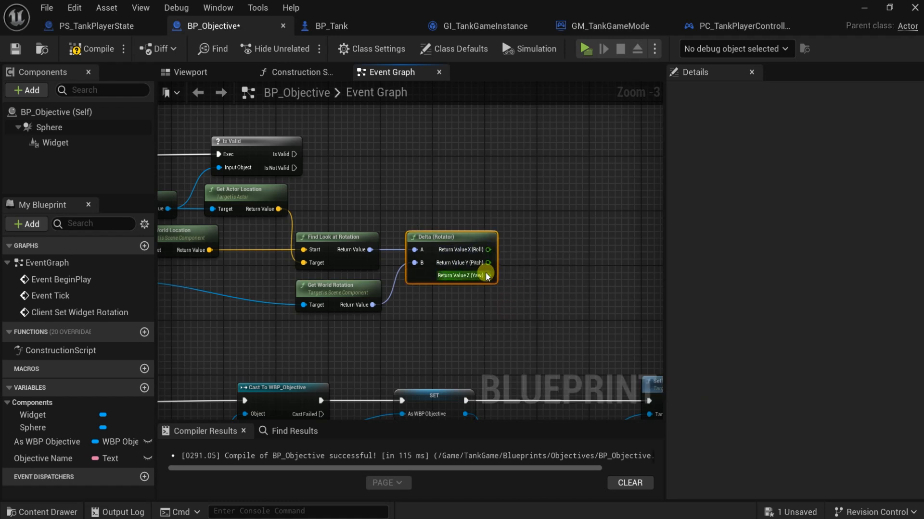
# Step: Lower the Widget reference node level with Get World Rotation and place a duplicate of it above the Find Look at Rotation node
pyautogui.moveTo(383, 157); pyautogui.dragTo(495, 178, button='right')
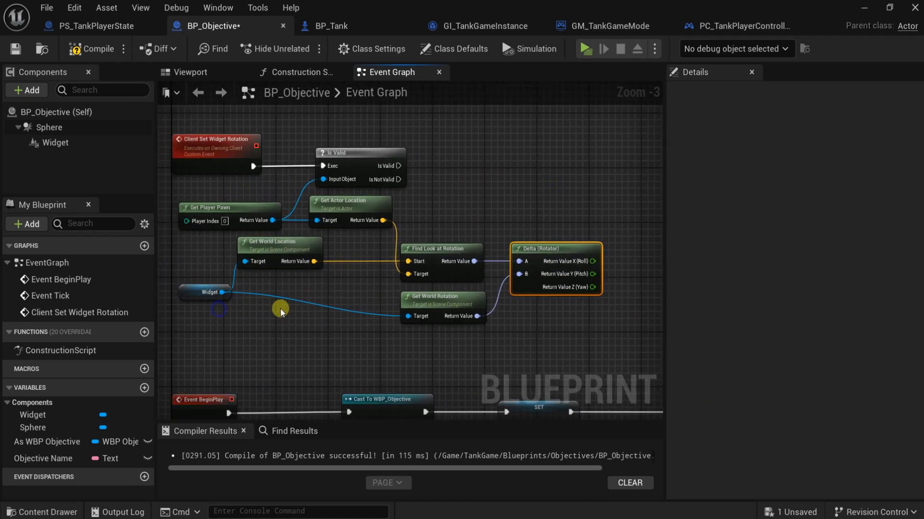
pyautogui.moveTo(198, 292); pyautogui.dragTo(199, 316)
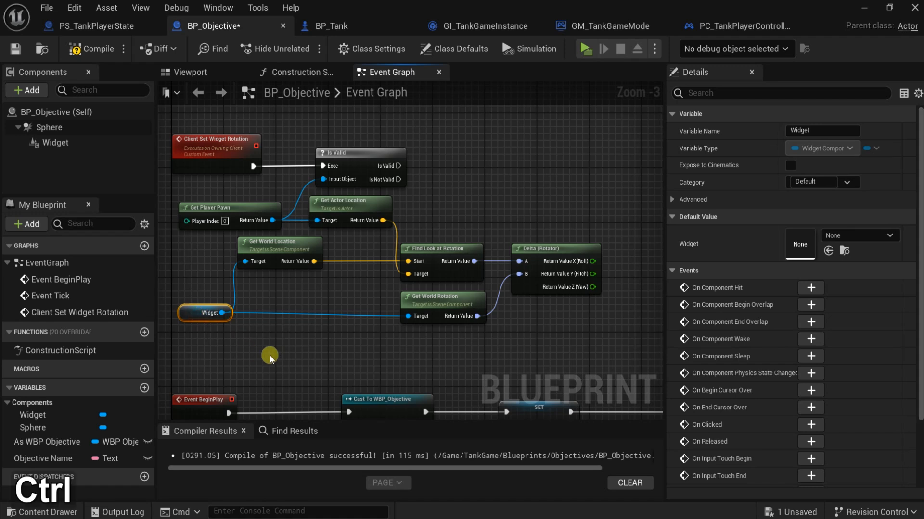
pyautogui.hotkey('ctrl', 'd')
pyautogui.moveTo(279, 360); pyautogui.dragTo(444, 215)
pyautogui.moveTo(445, 214); pyautogui.dragTo(336, 248, button='right')
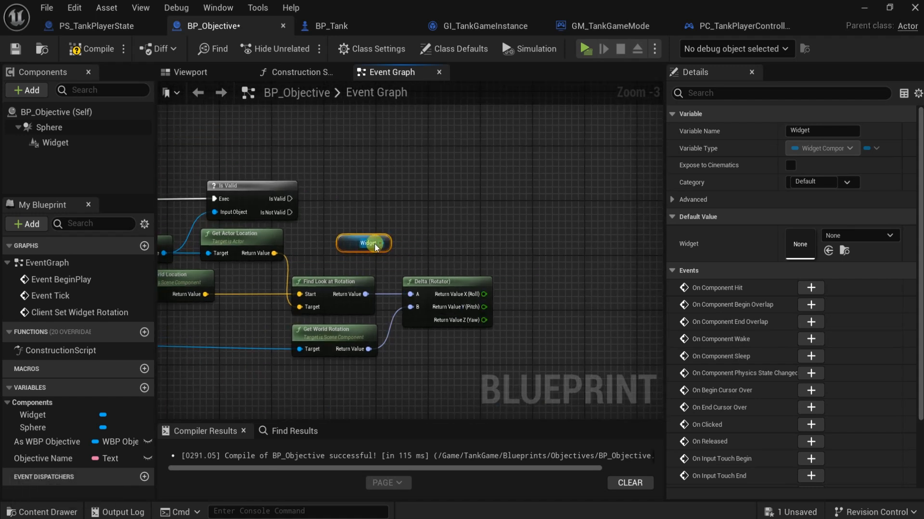
# Step: Add an Add World Rotation node targeting the duplicated Widget reference and run it from the Is Valid output of the Is Valid node
pyautogui.moveTo(380, 243); pyautogui.dragTo(457, 241)
pyautogui.write('add w')
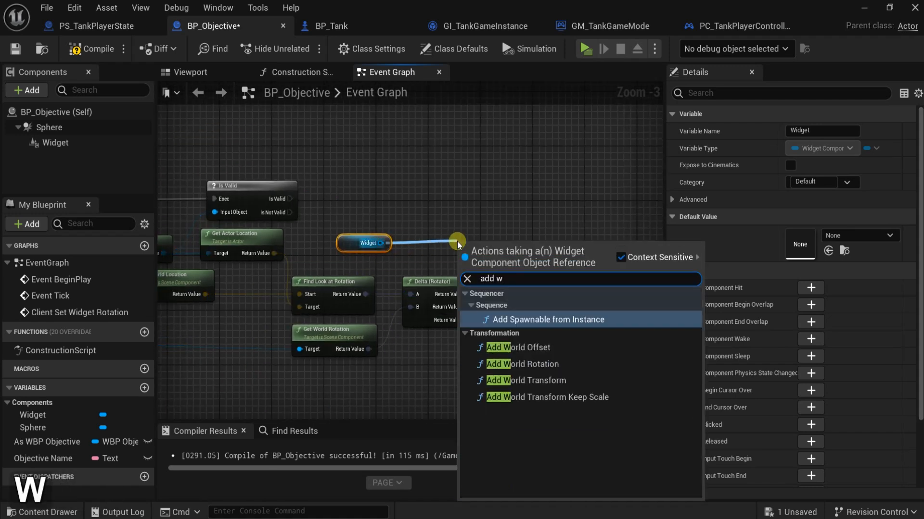
pyautogui.write('orld')
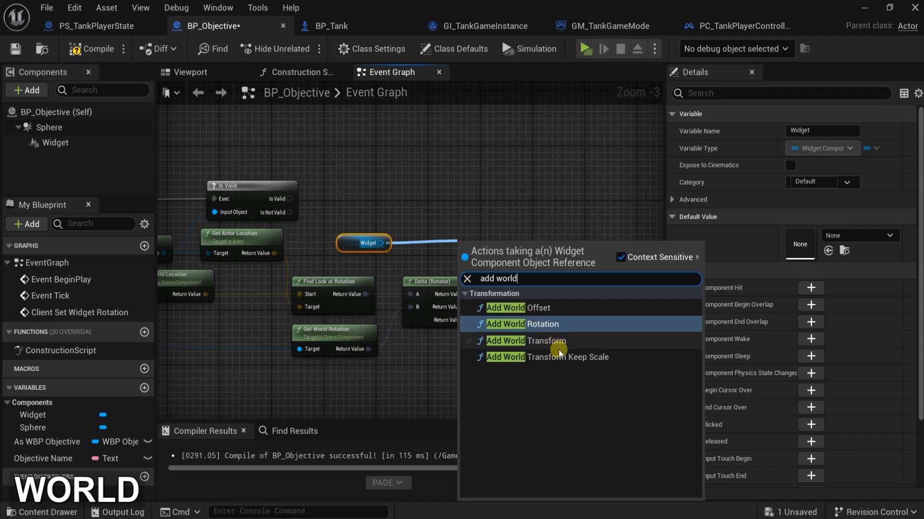
pyautogui.click(572, 331)
pyautogui.moveTo(290, 199); pyautogui.dragTo(541, 220)
pyautogui.moveTo(598, 195); pyautogui.dragTo(612, 174)
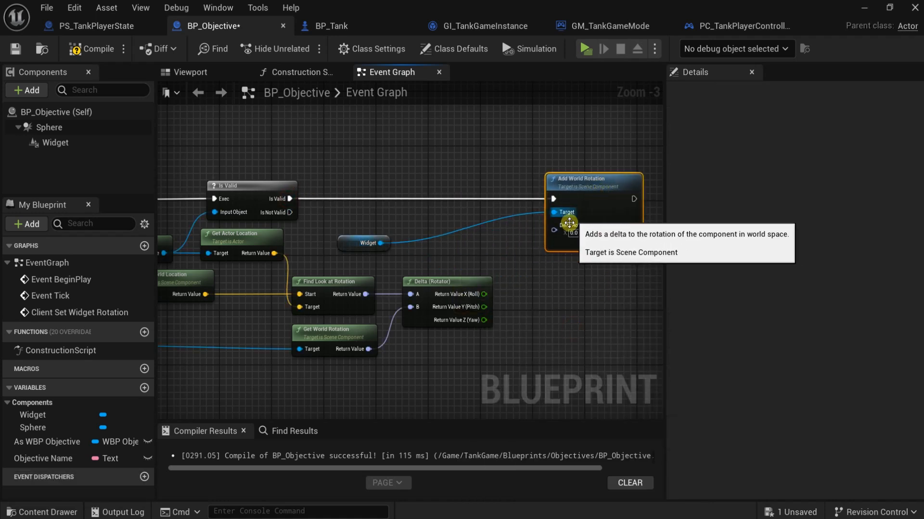
# Step: Split the Delta Rotation input of Add World Rotation into separate roll, pitch and yaw inputs
pyautogui.rightClick(558, 229)
pyautogui.click(588, 286)
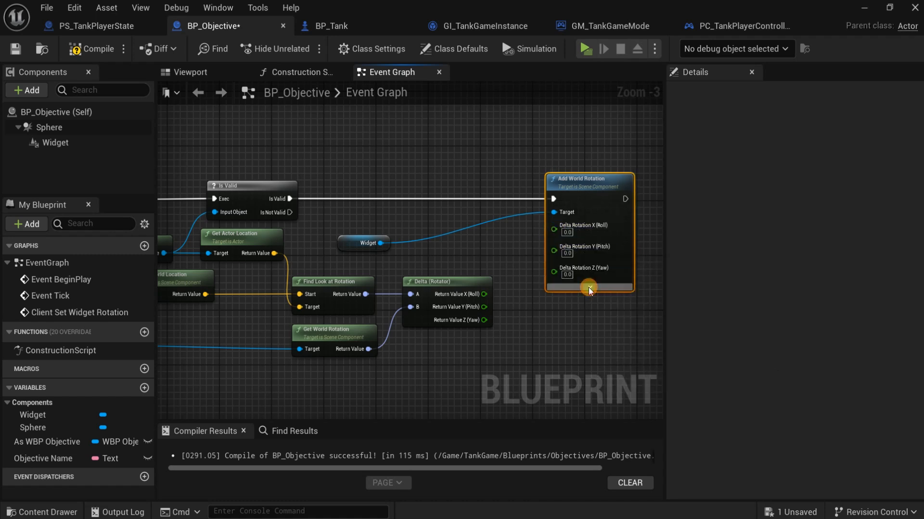
pyautogui.click(545, 318)
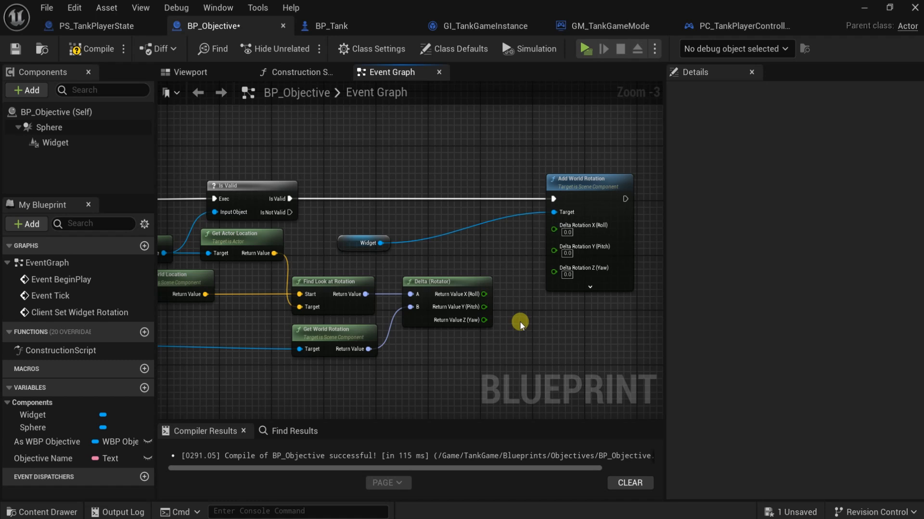
# Step: Connect the pitch and yaw outputs of Delta (Rotator) to the matching Add World Rotation inputs and compile BP_Objective
pyautogui.moveTo(484, 307); pyautogui.dragTo(557, 255)
pyautogui.moveTo(484, 320); pyautogui.dragTo(553, 265)
pyautogui.click(91, 49)
pyautogui.moveTo(425, 354); pyautogui.dragTo(390, 368, button='right')
pyautogui.click(115, 57)
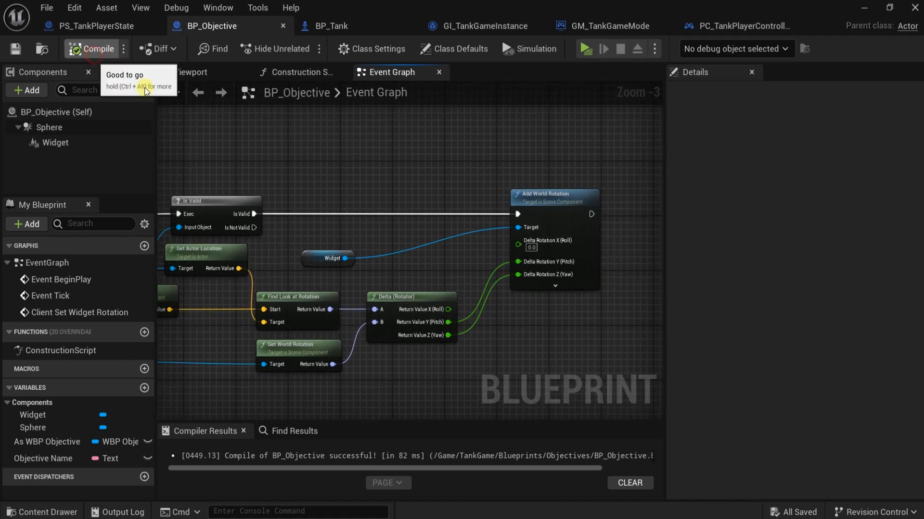
# Step: Call Client Set Widget Rotation from Event Tick and compile the blueprint
pyautogui.moveTo(342, 156); pyautogui.dragTo(573, 262, button='right')
pyautogui.moveTo(293, 167); pyautogui.dragTo(356, 162)
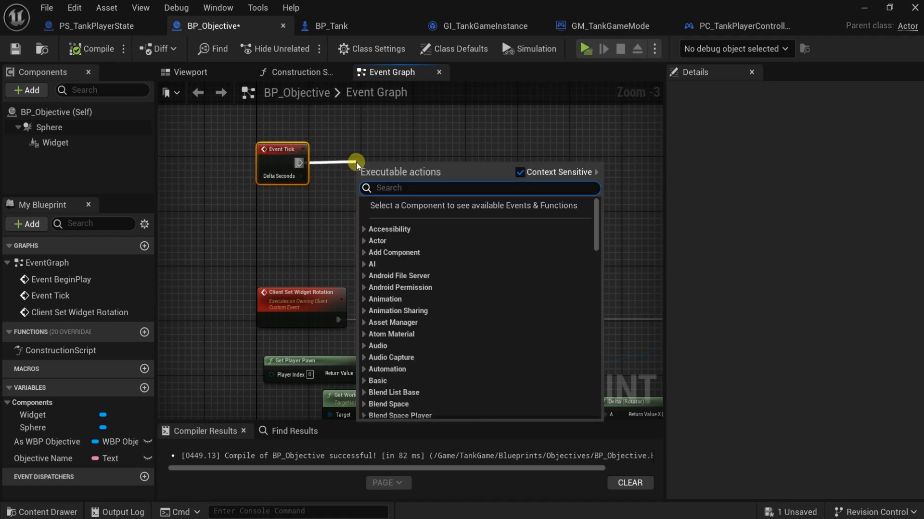
pyautogui.write('client')
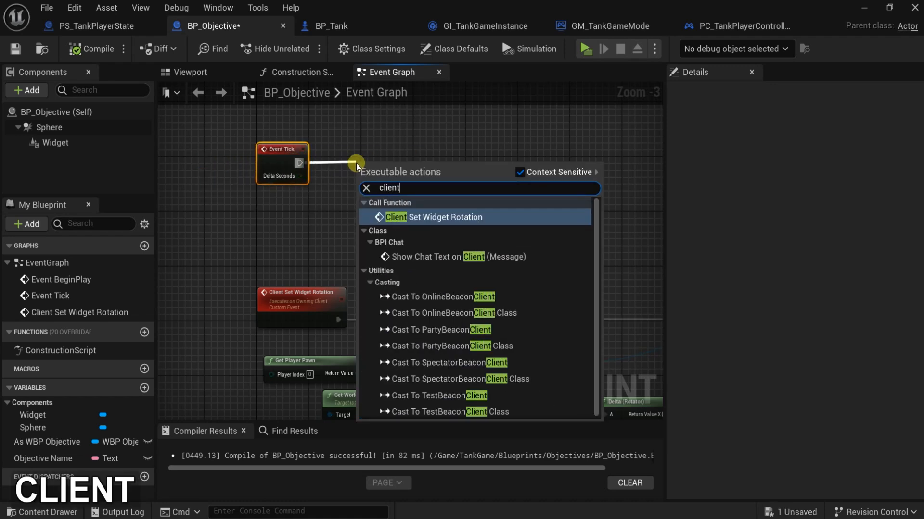
pyautogui.click(409, 215)
pyautogui.moveTo(409, 184); pyautogui.dragTo(445, 156)
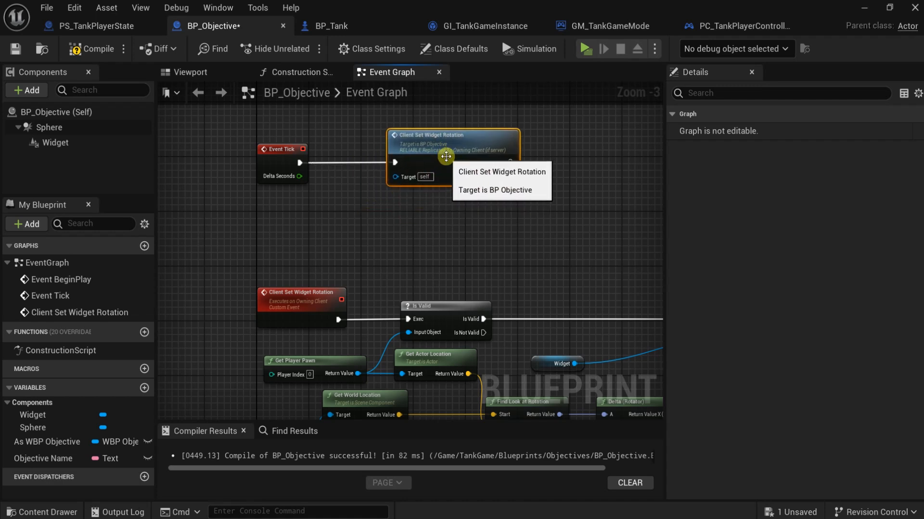
pyautogui.click(92, 49)
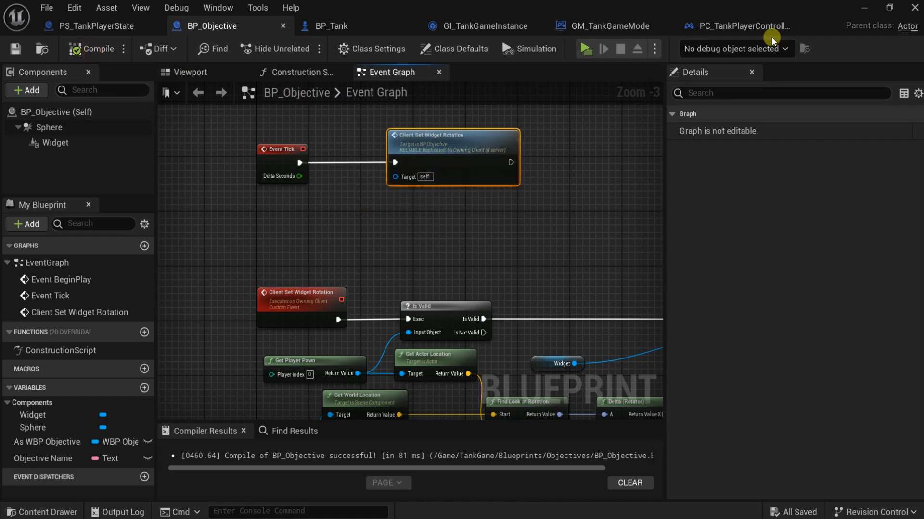
# Step: Playtest MainMap, driving and turning the tank to check how the objective widgets rotate with pitch and yaw
pyautogui.click(864, 8)
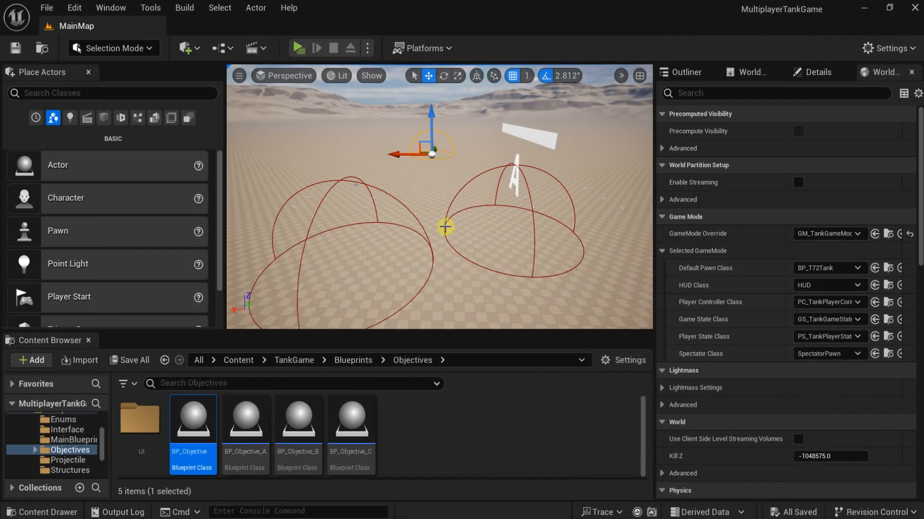
pyautogui.moveTo(405, 226)
pyautogui.mouseDown(button='right')
pyautogui.moveTo(332, 212)
pyautogui.moveTo(408, 235)
pyautogui.mouseUp(button='right')
pyautogui.click(298, 48)
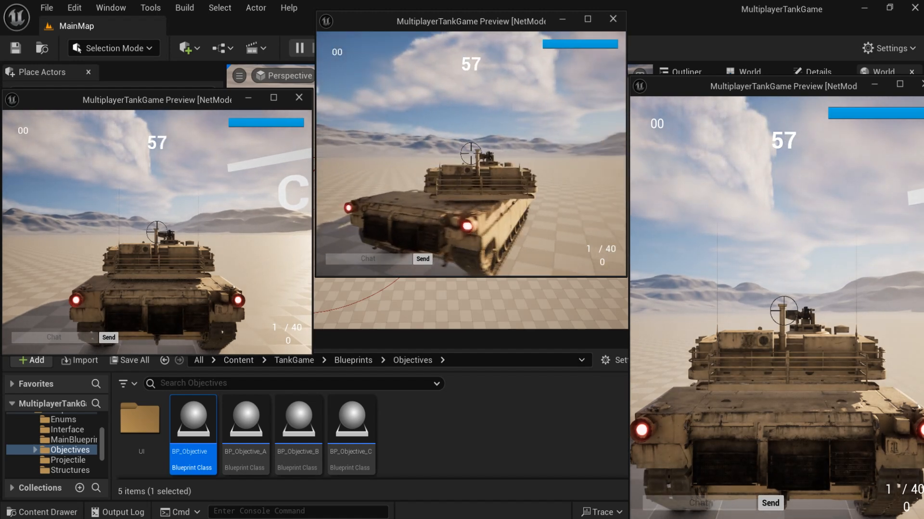
pyautogui.press('w')
pyautogui.press('a')
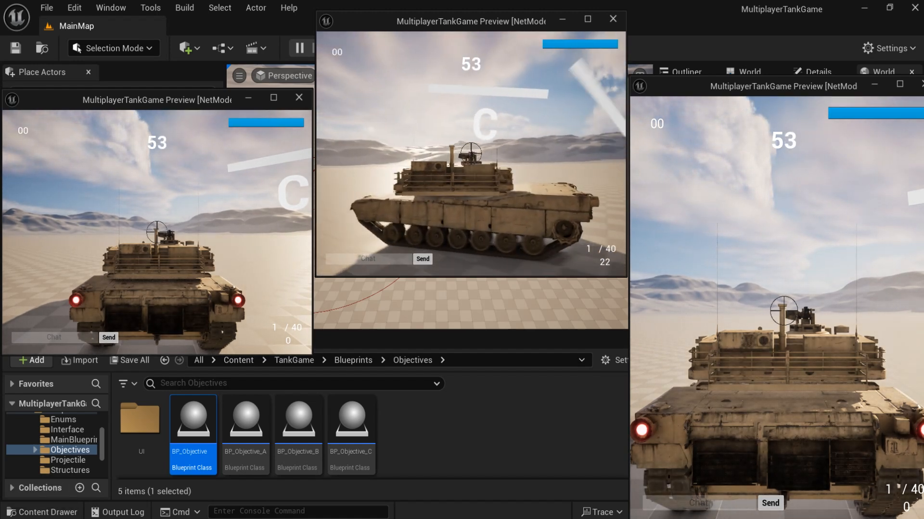
pyautogui.press('d')
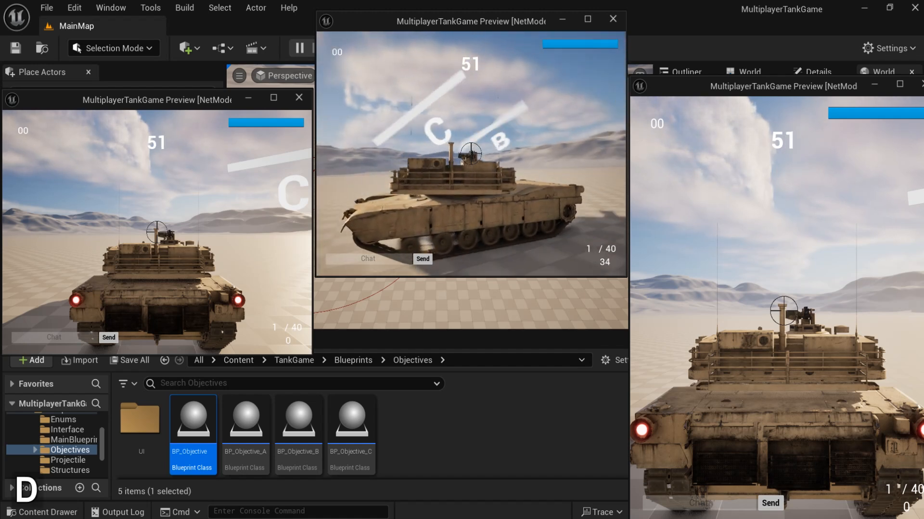
pyautogui.press('s')
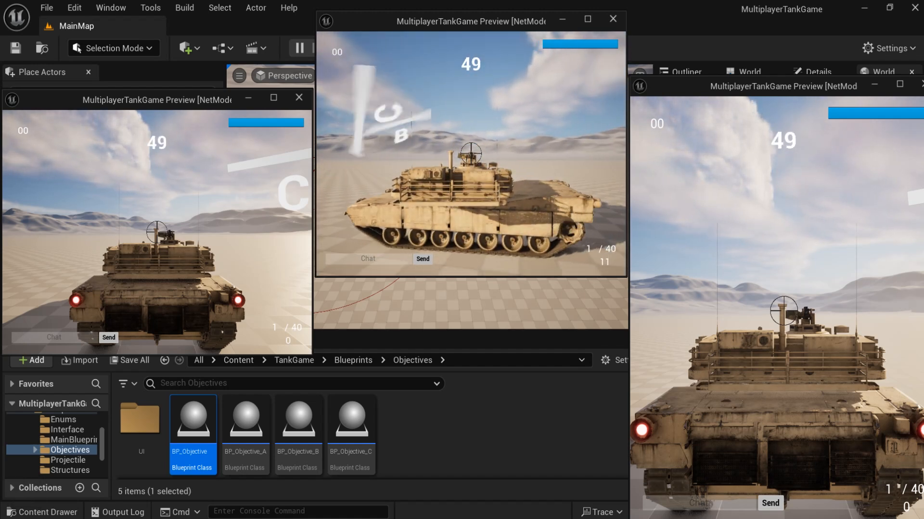
pyautogui.press('Escape')
# Step: In BP_Objective, replace the pitch link between Delta (Rotator) and Add World Rotation with a roll-to-roll link and compile
pyautogui.moveTo(579, 518)
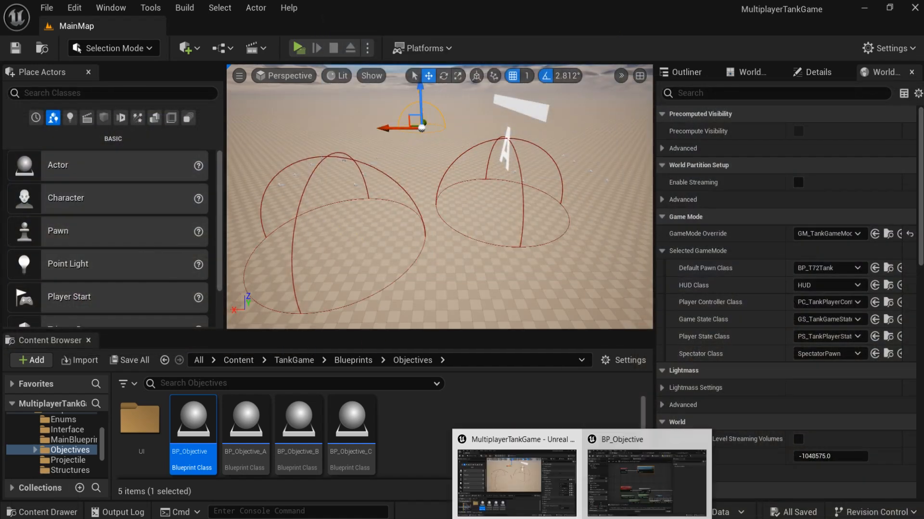
pyautogui.click(645, 474)
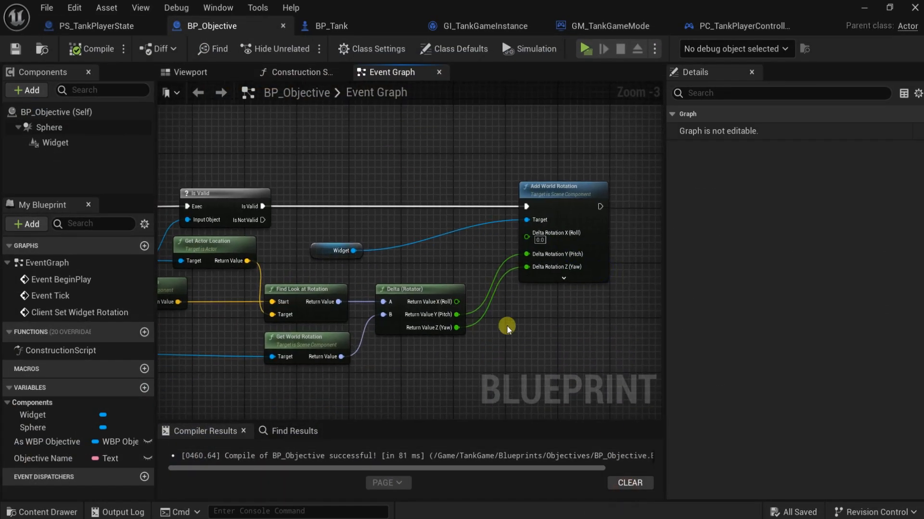
pyautogui.keyDown('alt'); pyautogui.click(472, 311); pyautogui.keyUp('alt')
pyautogui.moveTo(457, 306); pyautogui.dragTo(527, 235)
pyautogui.click(92, 48)
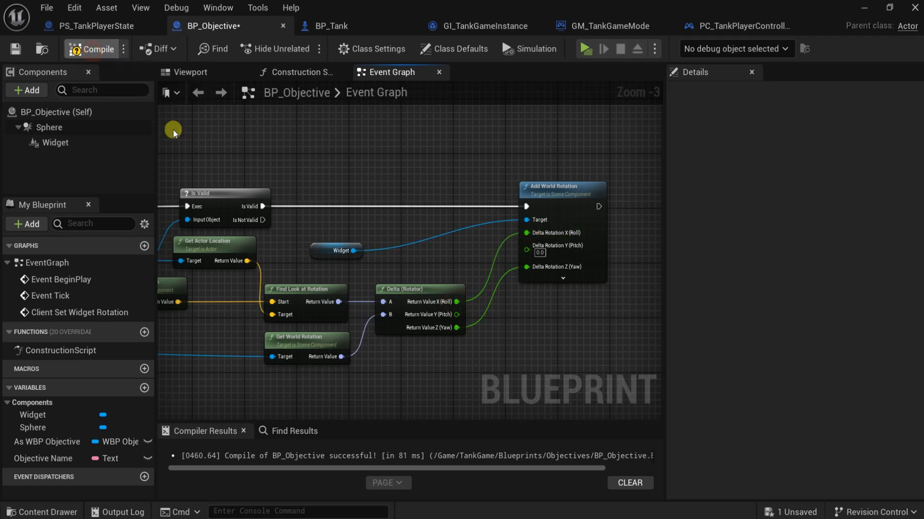
# Step: Playtest the level again and drive around to check the widget rotation using roll and yaw, then stop the session
pyautogui.click(861, 8)
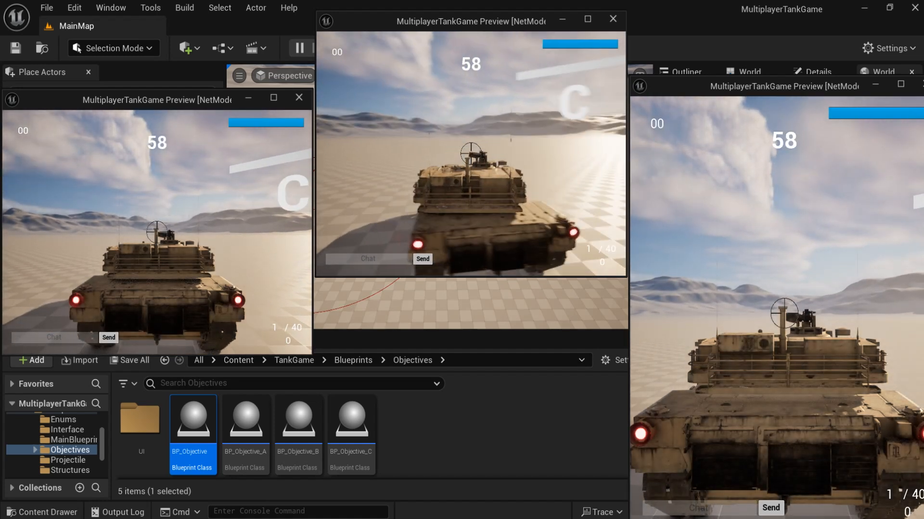
pyautogui.press('w')
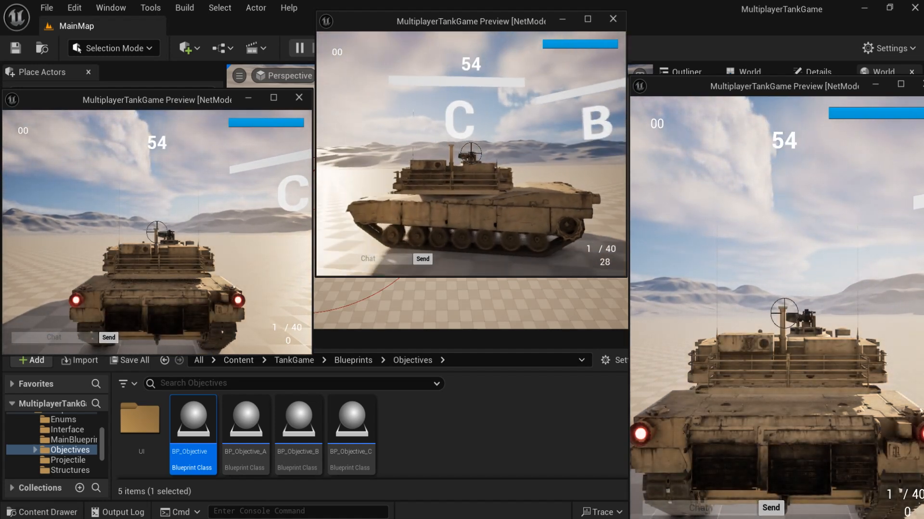
pyautogui.press('d')
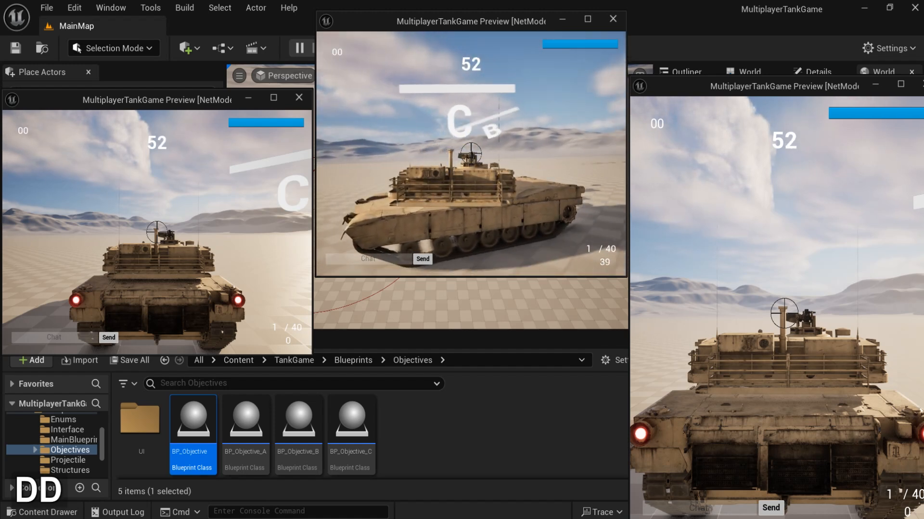
pyautogui.press('d')
pyautogui.press('Escape')
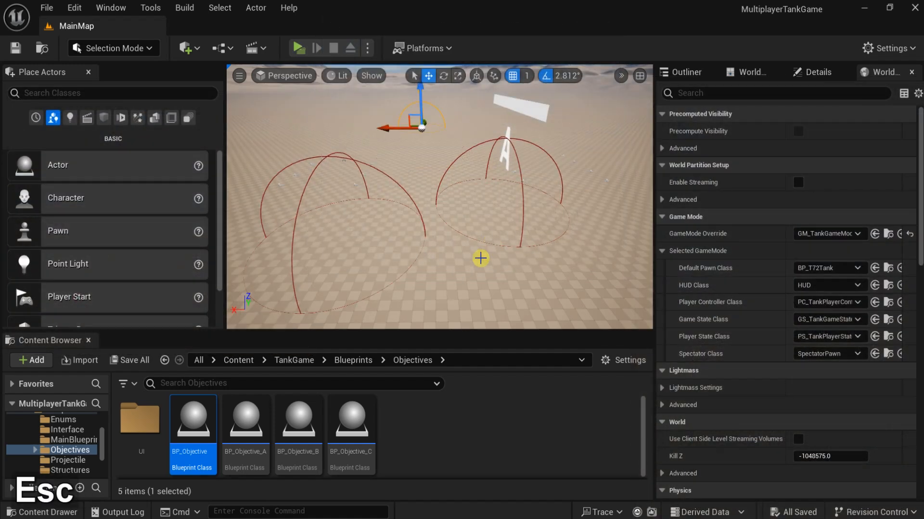
# Step: Disconnect roll from Add World Rotation in BP_Objective, leaving only the yaw link, and compile
pyautogui.moveTo(583, 518)
pyautogui.click(641, 483)
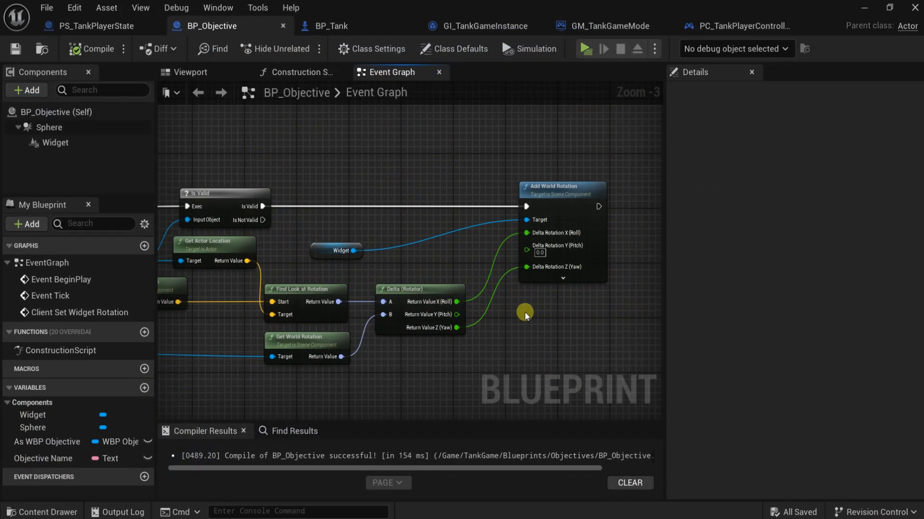
pyautogui.keyDown('alt'); pyautogui.click(497, 249); pyautogui.keyUp('alt')
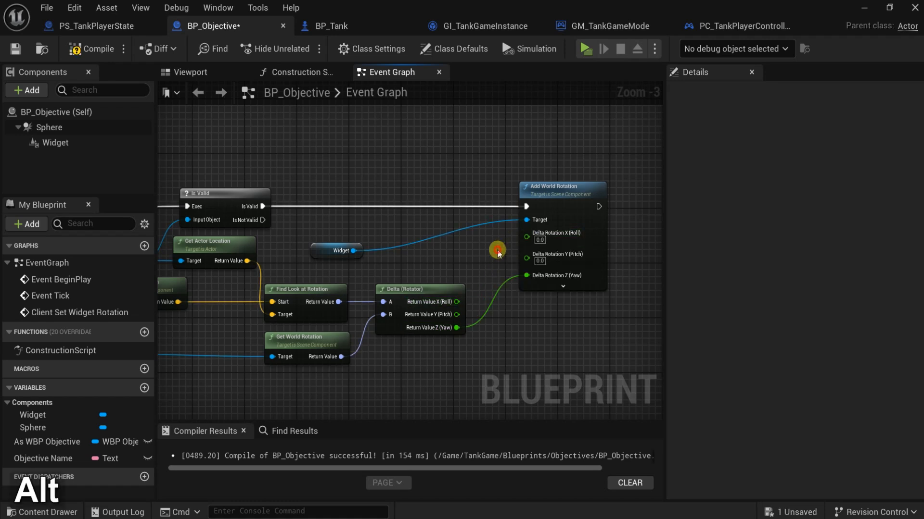
pyautogui.click(92, 49)
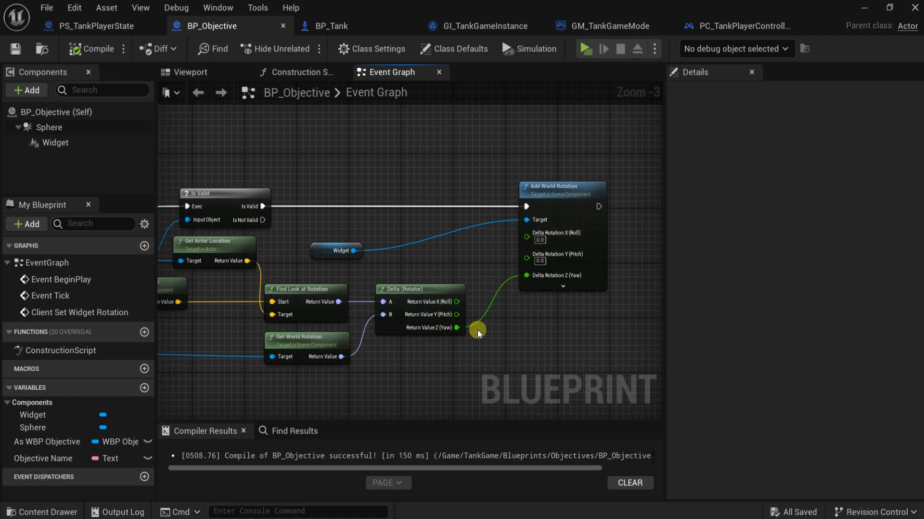
pyautogui.moveTo(319, 261); pyautogui.dragTo(399, 264)
pyautogui.click(89, 49)
# Step: Playtest the map with yaw-only rotation, driving the tank around to check that the A, B and C widgets face the player
pyautogui.click(870, 9)
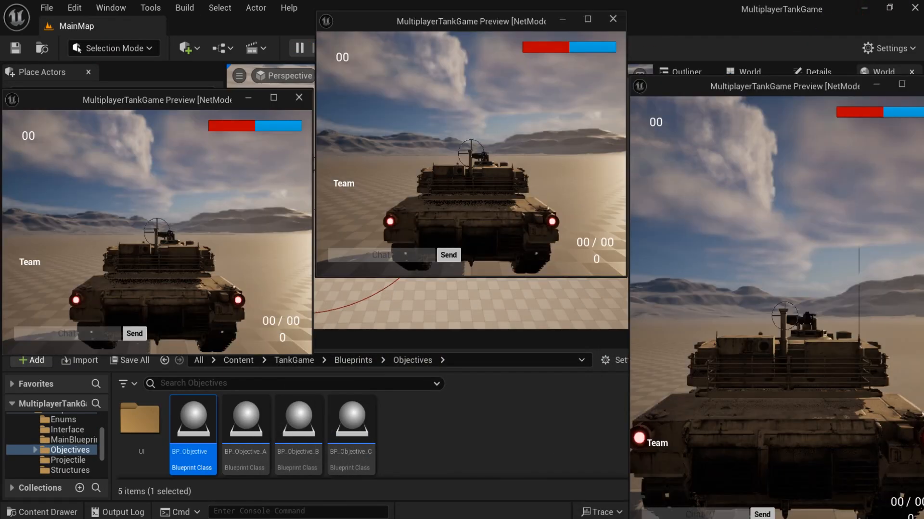
pyautogui.press('w')
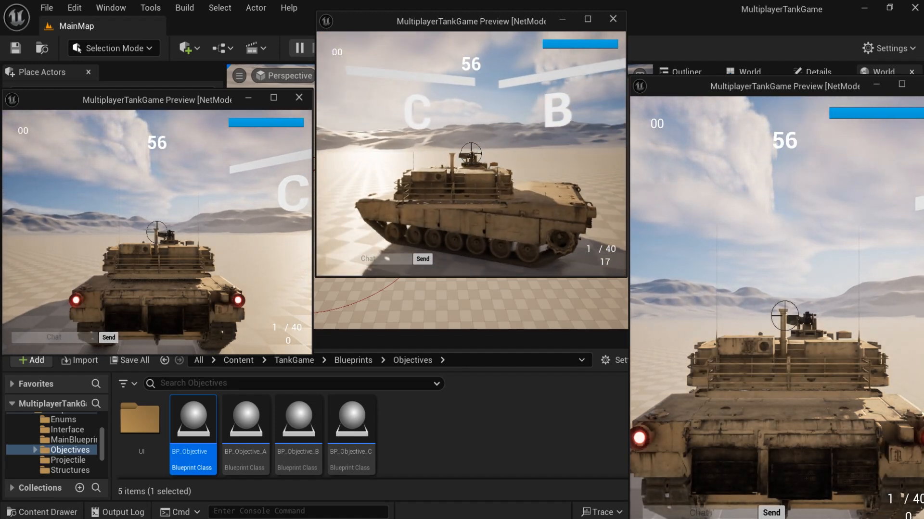
pyautogui.press('d')
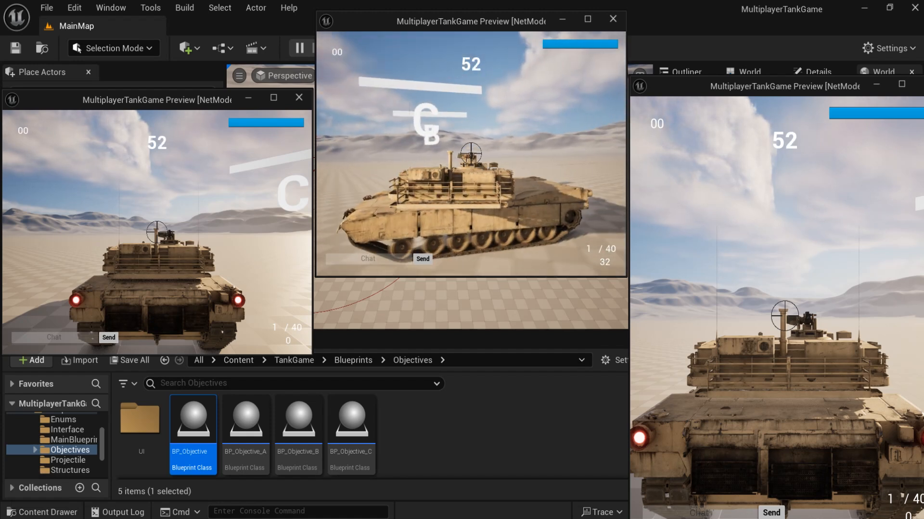
pyautogui.press('a')
pyautogui.press('d')
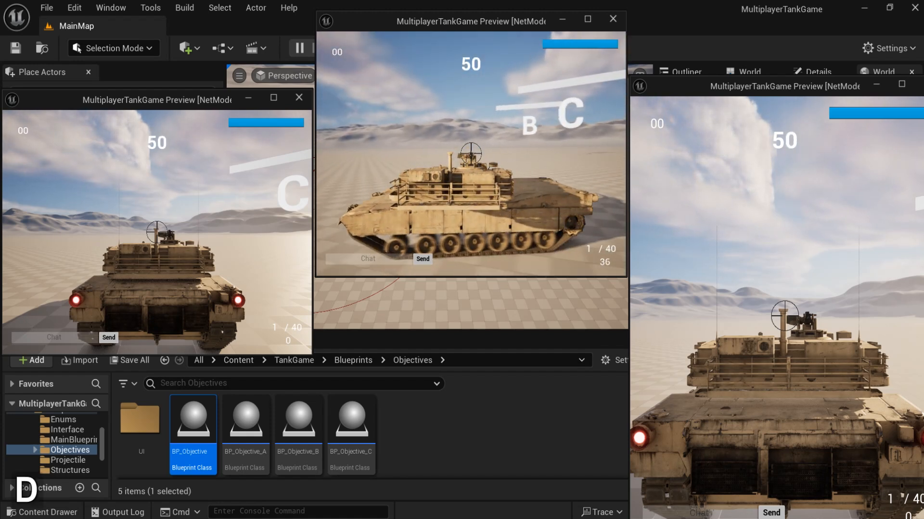
pyautogui.press('d')
pyautogui.press('d')
pyautogui.press('d')
pyautogui.press('w')
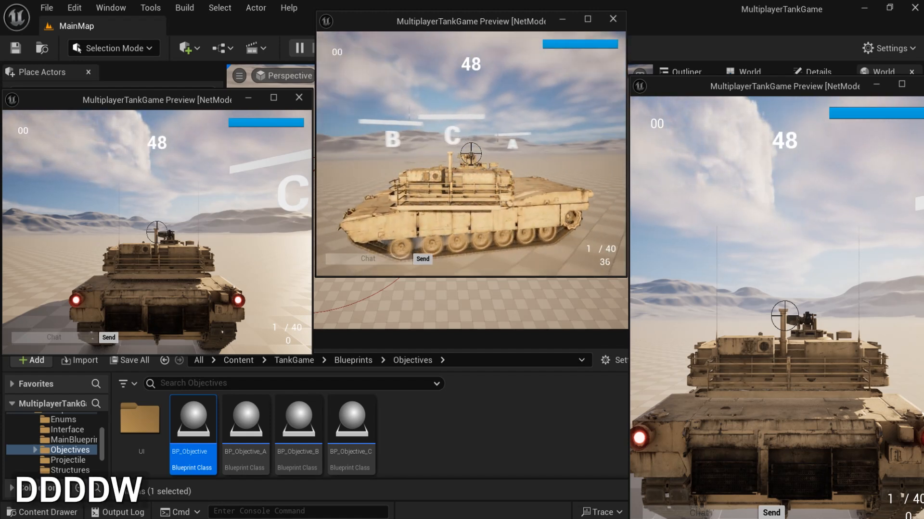
pyautogui.press('a')
pyautogui.press('space')
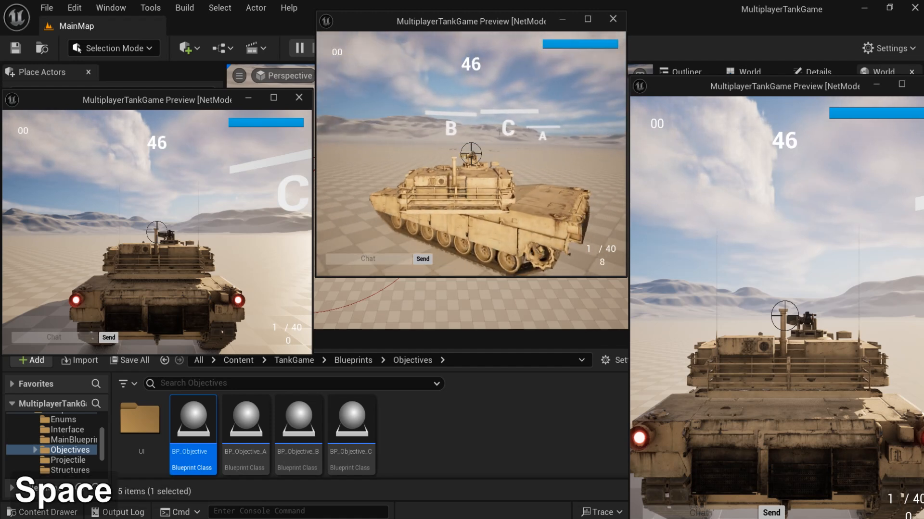
pyautogui.press('super')
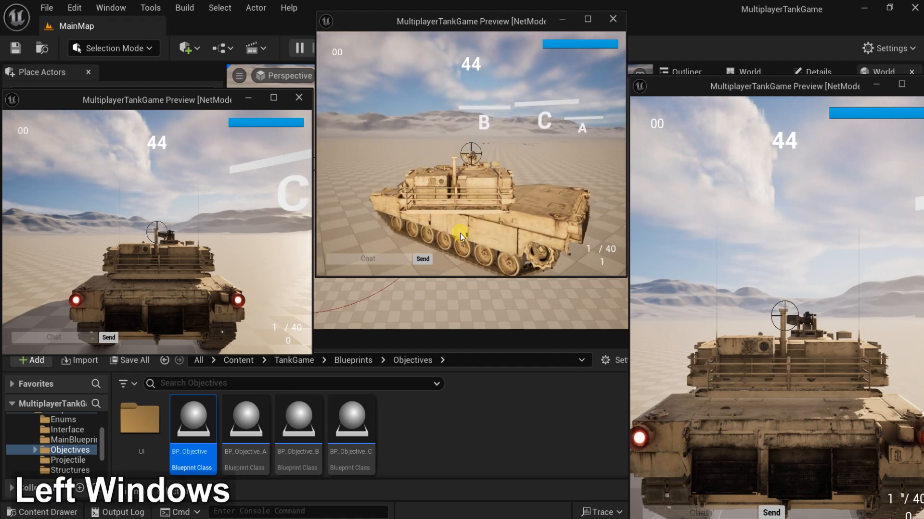
# Step: Drive the tank in another player's preview window to check that the objective widgets face that player, and stop the play session
pyautogui.click(769, 261)
pyautogui.press('w')
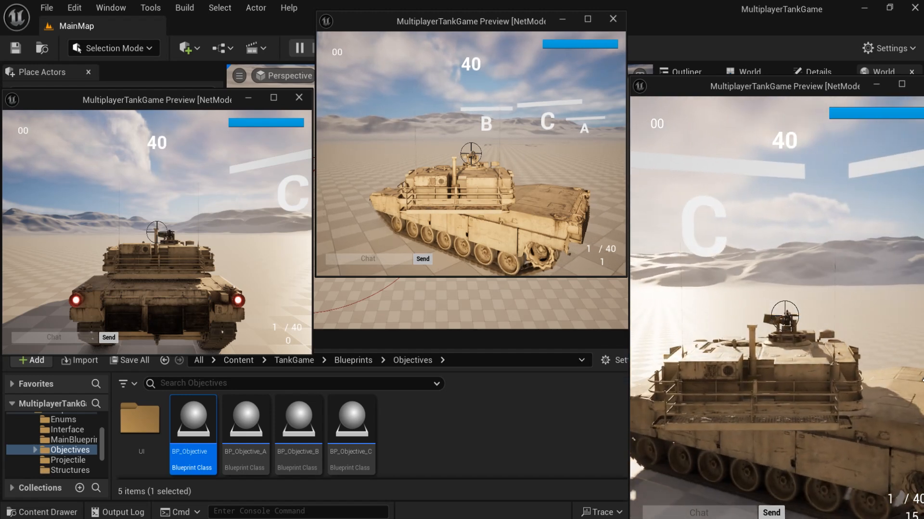
pyautogui.press('Escape')
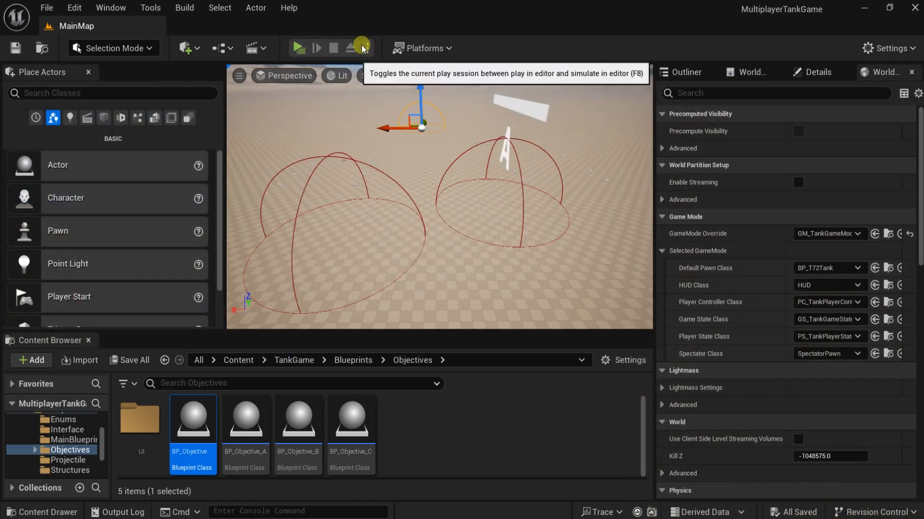
# Step: Set the multiplayer net mode to Play As Listen Server and launch the three-player session
pyautogui.click(368, 48)
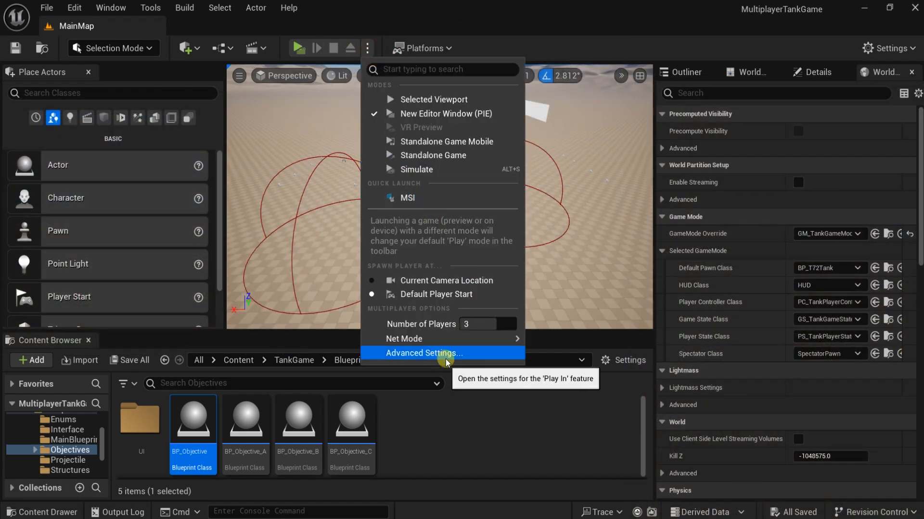
pyautogui.moveTo(480, 340)
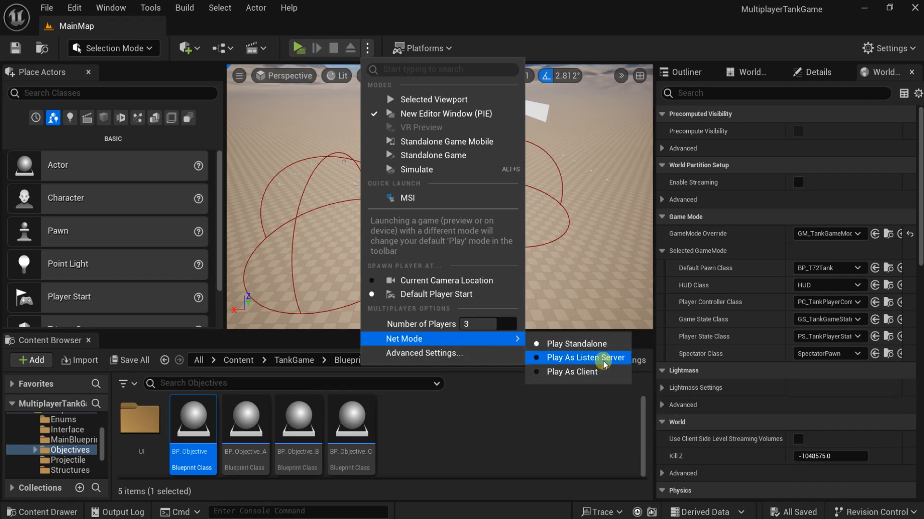
pyautogui.click(560, 358)
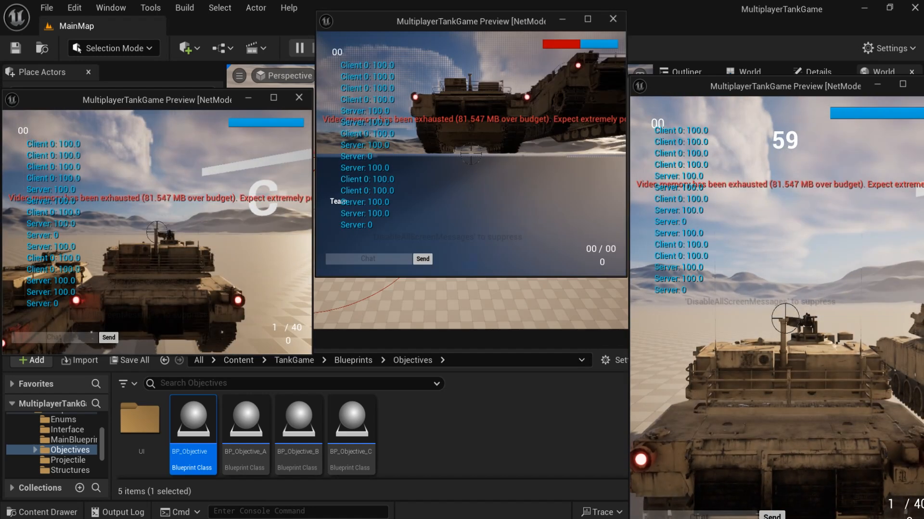
# Step: Drive and turn the first player's tank in the listen server session to check how the objective widgets rotate
pyautogui.press('w')
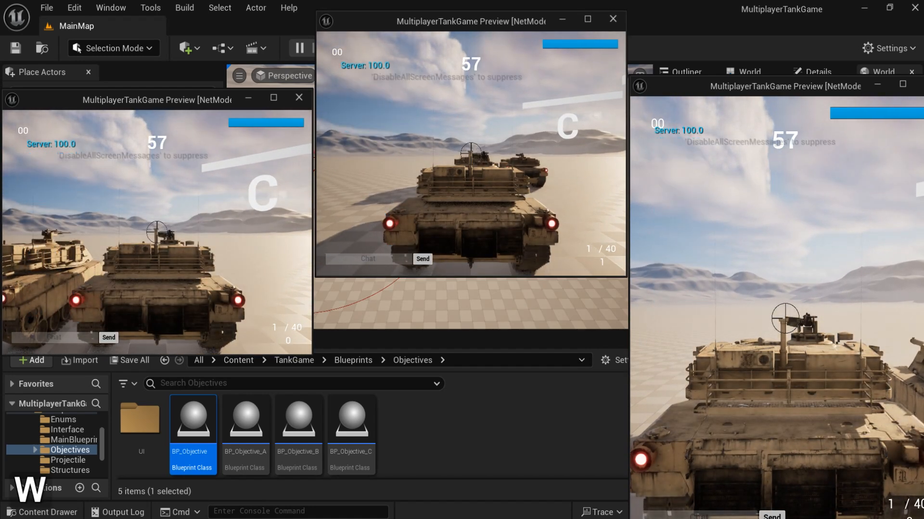
pyautogui.press('a')
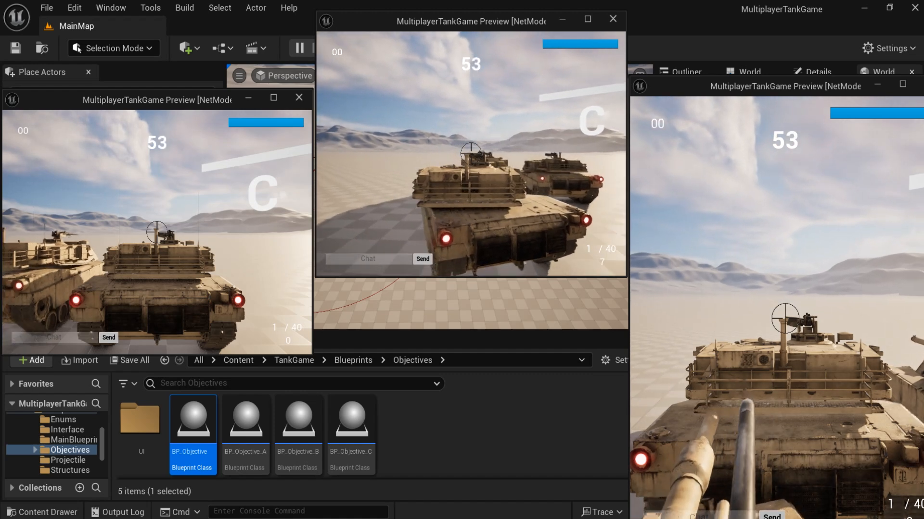
pyautogui.press('a')
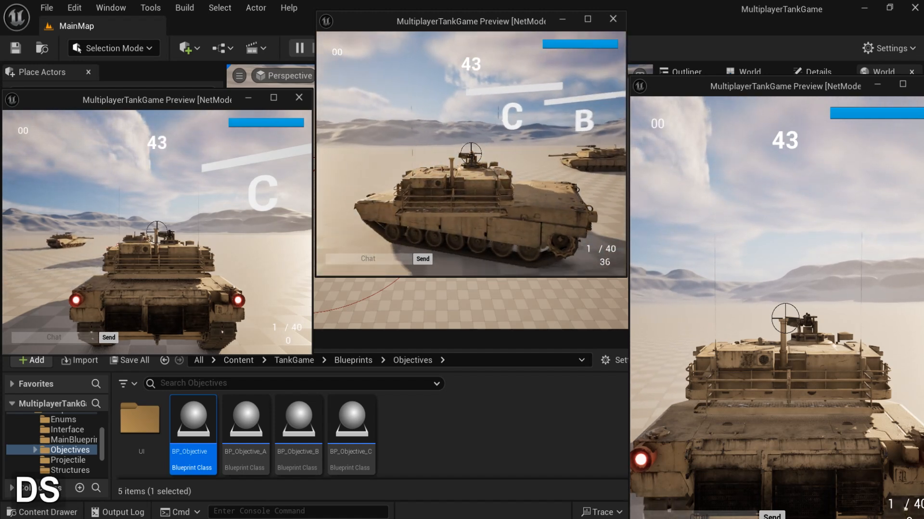
# Step: Switch to a second player's preview window, drive its tank around to compare the B and C widget rotation, and end the session
pyautogui.press('super')
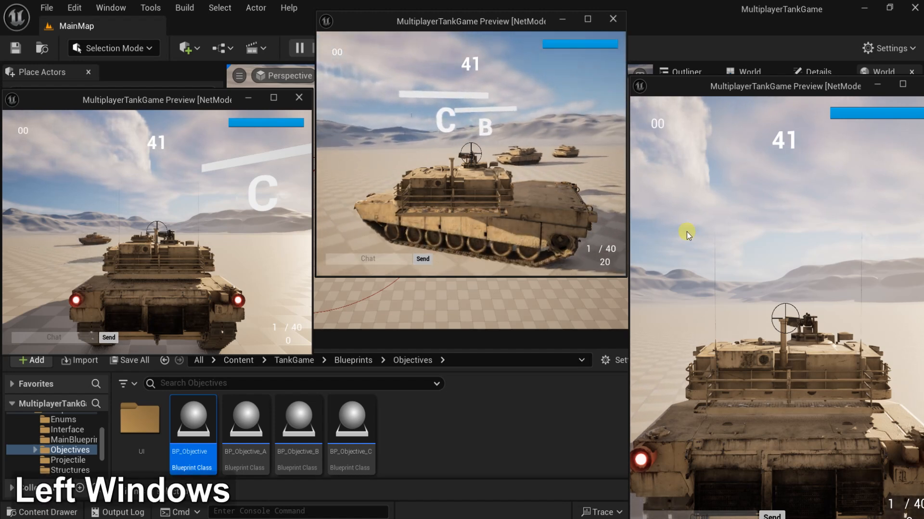
pyautogui.click(794, 246)
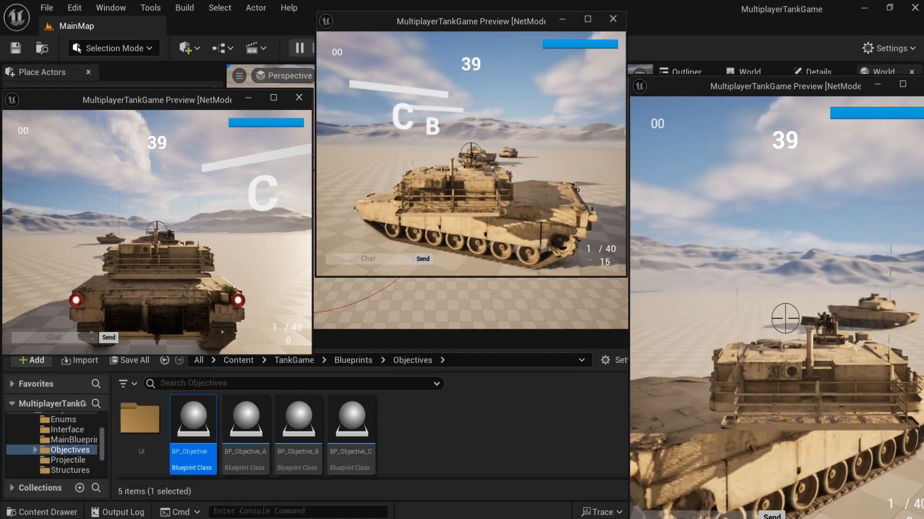
pyautogui.press('w')
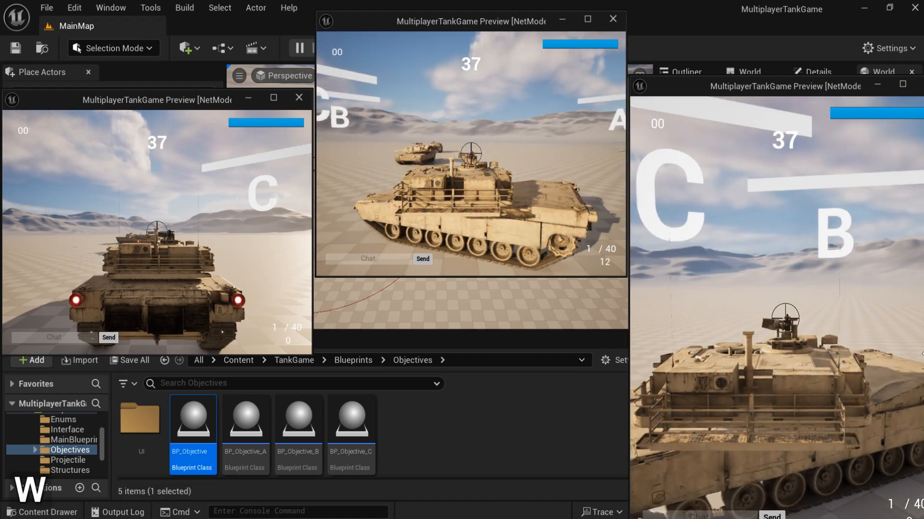
pyautogui.press('d')
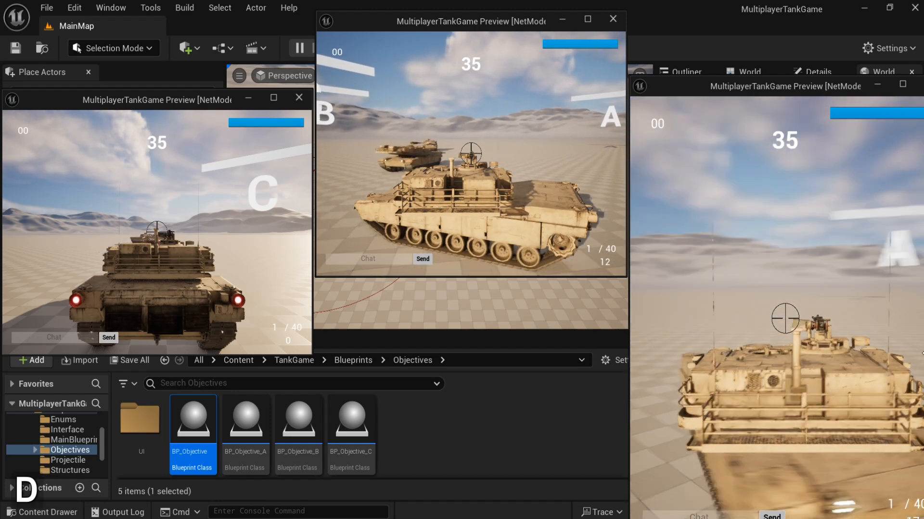
pyautogui.press('d')
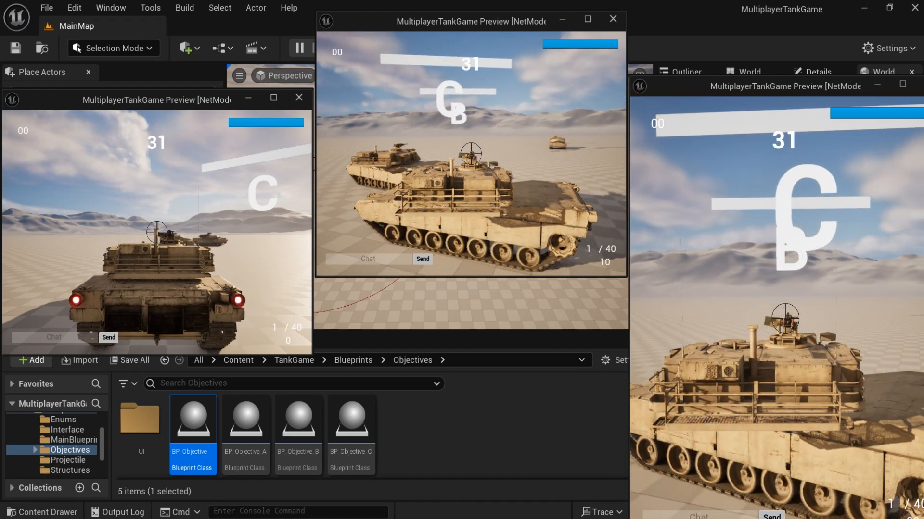
pyautogui.press('Escape')
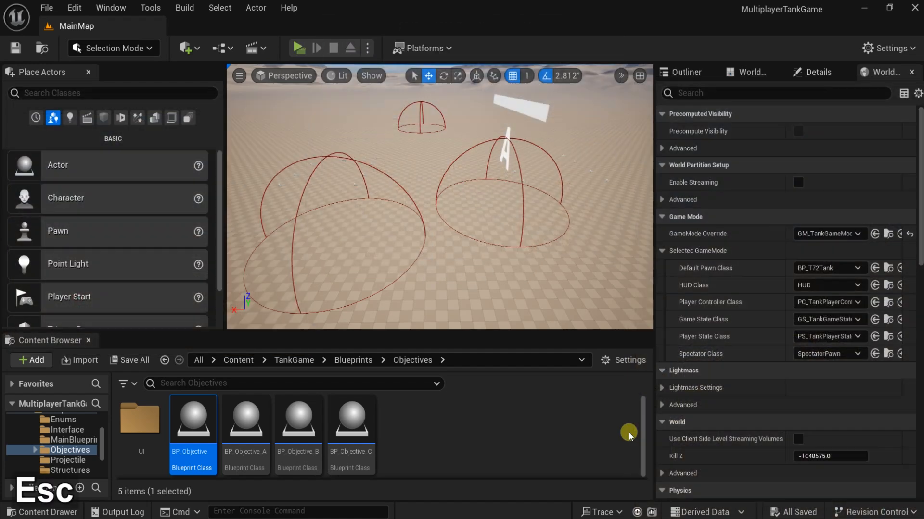
# Step: Restore the multiplayer net mode to Play Standalone
pyautogui.click(367, 48)
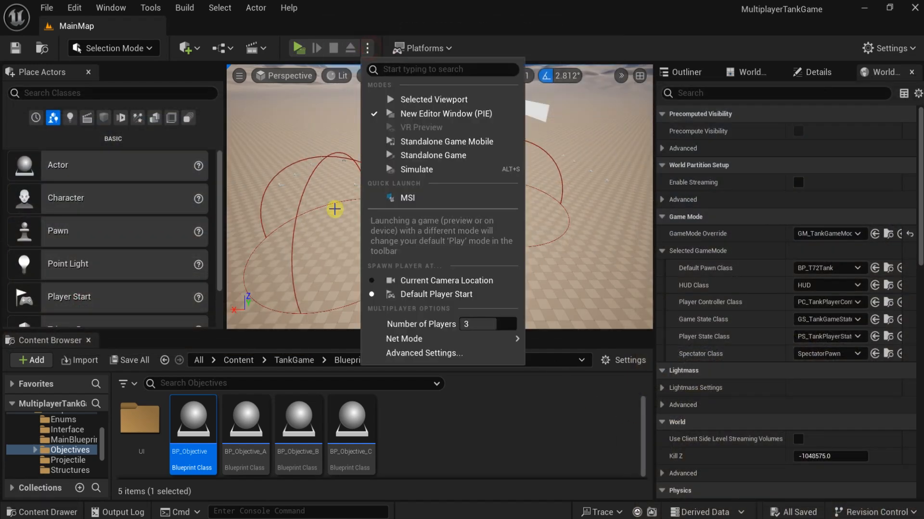
pyautogui.moveTo(469, 339)
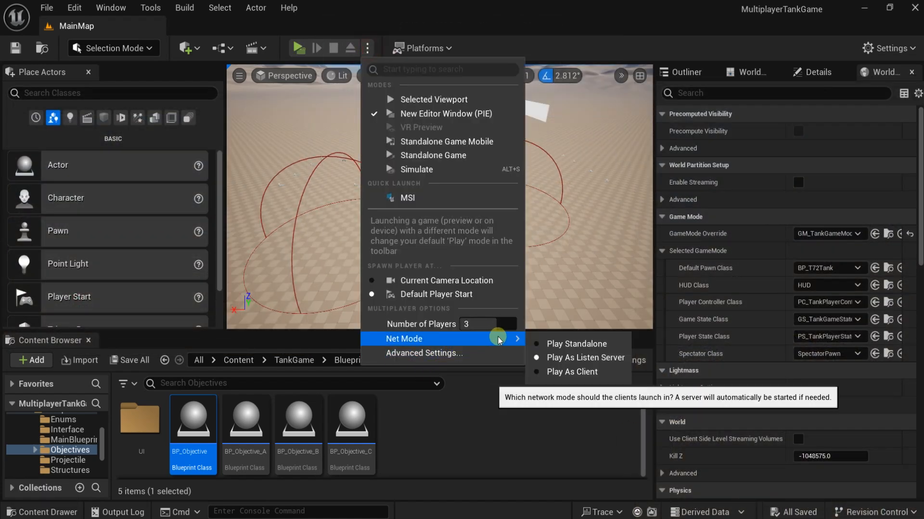
pyautogui.click(541, 345)
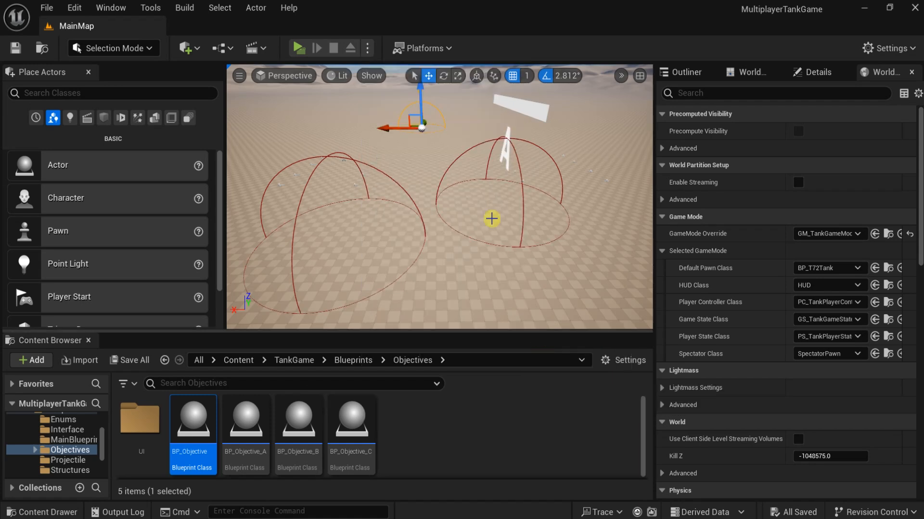
pyautogui.moveTo(525, 210)
pyautogui.mouseDown(button='right')
pyautogui.moveTo(440, 190)
pyautogui.moveTo(523, 209)
pyautogui.mouseUp(button='right')
pyautogui.press('a')
pyautogui.press('s')
pyautogui.press('a')
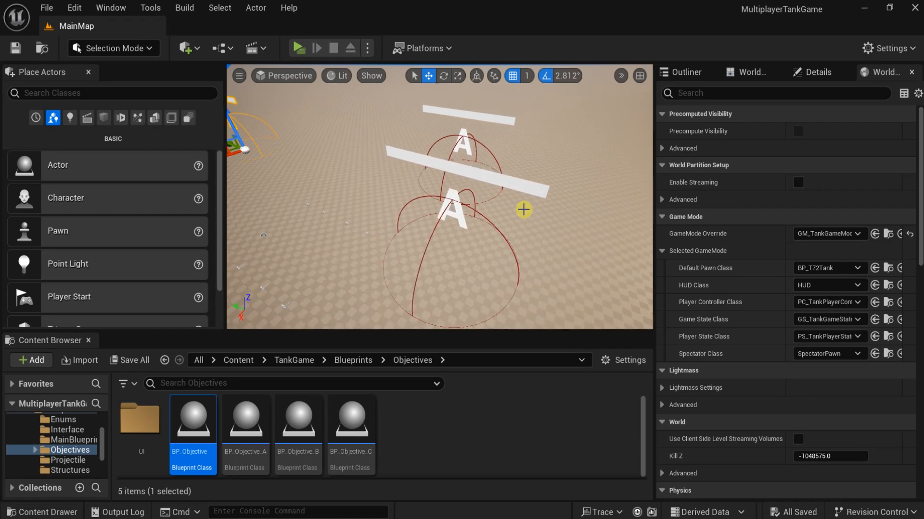